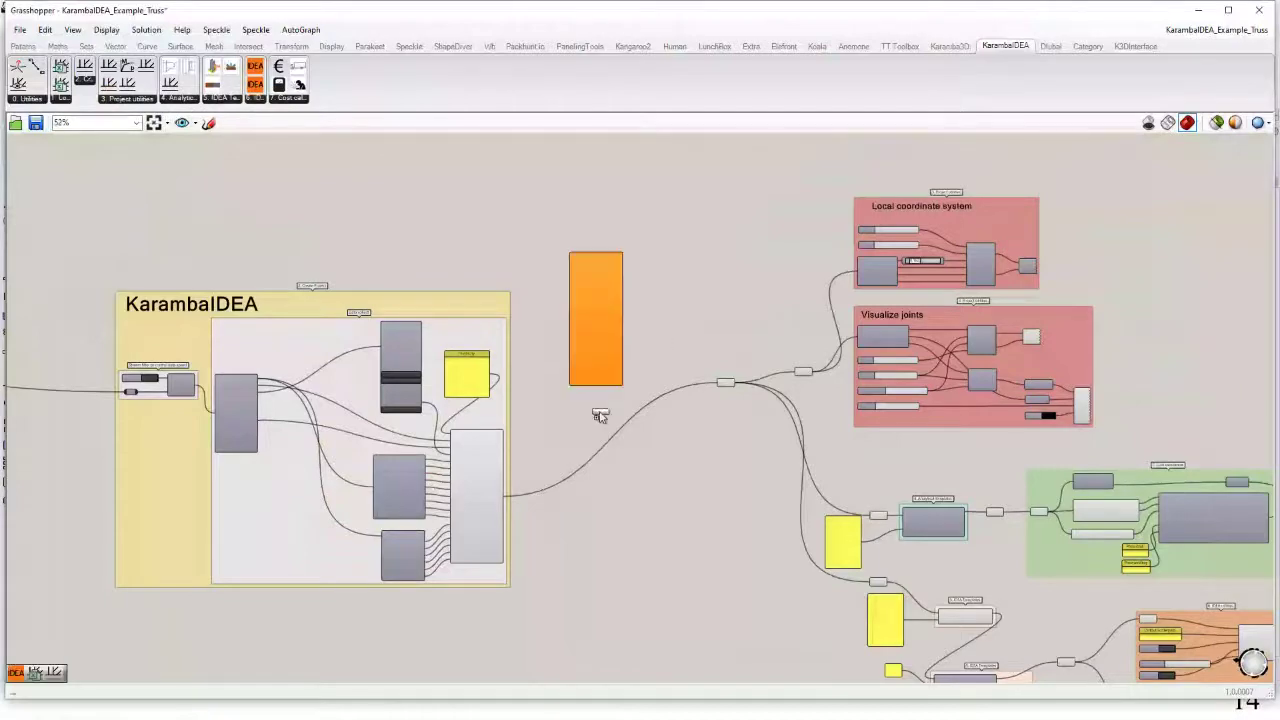
# Delete the unconnected Create Project component from the canvas.
pyautogui.scroll(-2, 769, 381)
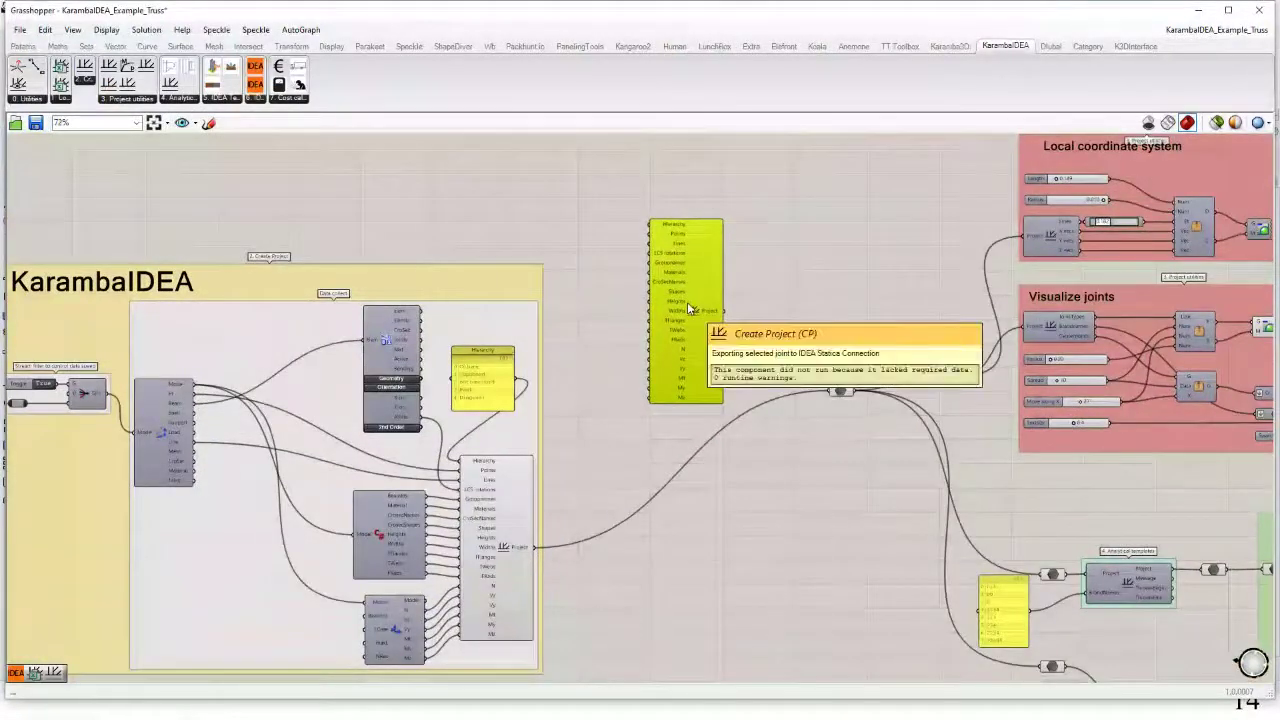
pyautogui.press('Delete')
# Add a Joint Equilibrium component and wire the Project output of the existing Create Project component into it.
pyautogui.moveTo(782, 294); pyautogui.dragTo(582, 336)
pyautogui.click(130, 102)
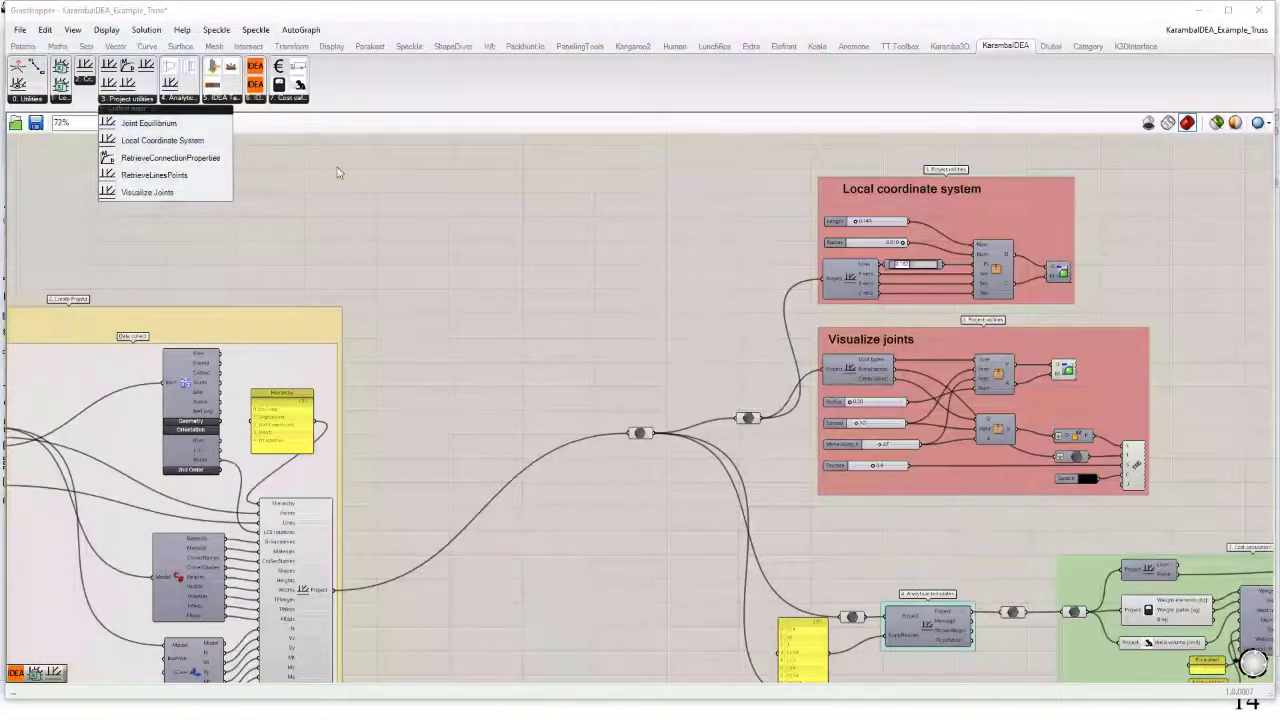
pyautogui.click(180, 124)
pyautogui.click(623, 270)
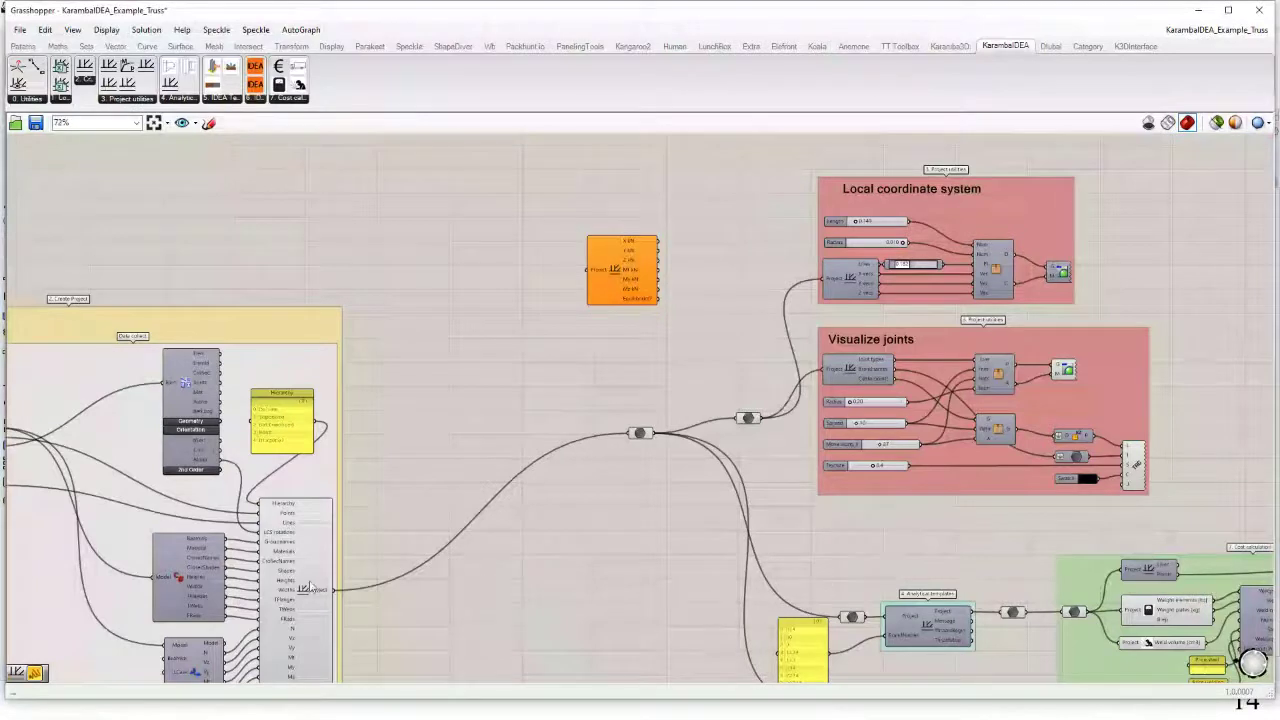
pyautogui.moveTo(341, 598); pyautogui.dragTo(589, 270)
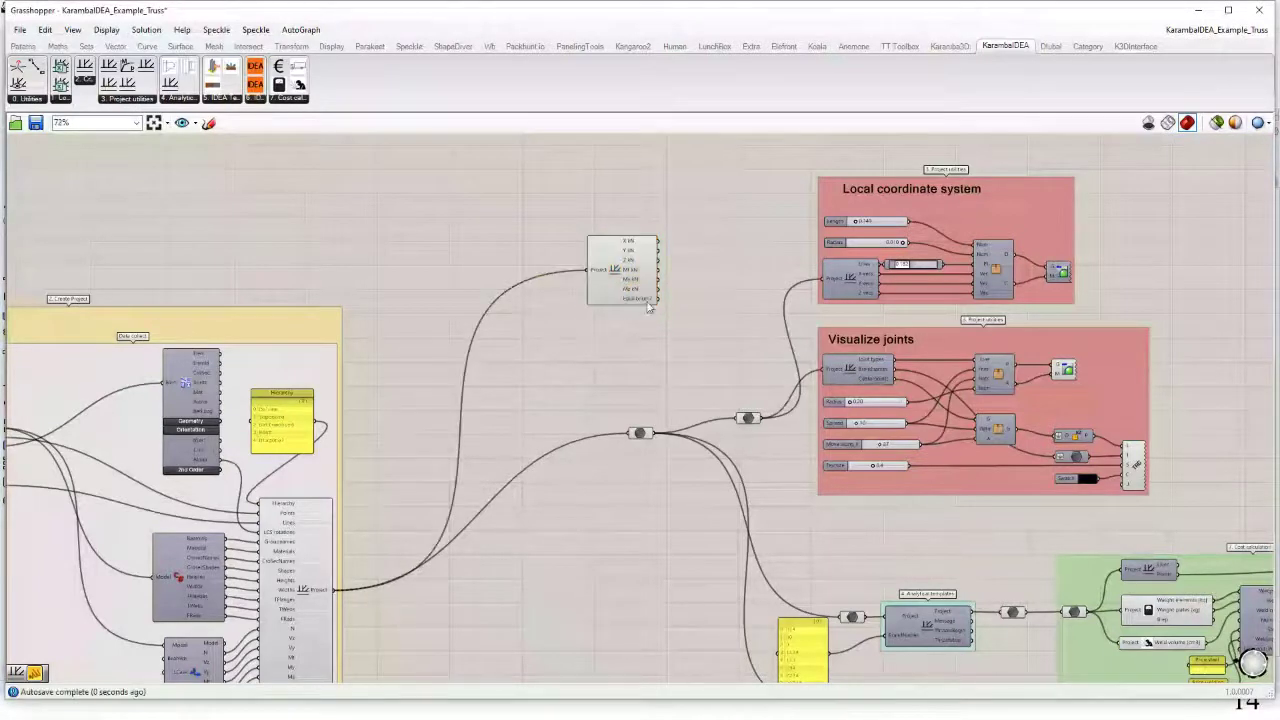
# Add an empty text panel and wire the Joint Equilibrium component's last output into it.
pyautogui.doubleClick(712, 313)
pyautogui.write('//')
pyautogui.press('Return')
pyautogui.moveTo(658, 299); pyautogui.dragTo(809, 597)
# Delete the new text panel and the Joint Equilibrium component.
pyautogui.click(746, 339)
pyautogui.moveTo(741, 450); pyautogui.dragTo(740, 324)
pyautogui.press('Delete')
pyautogui.click(645, 274)
pyautogui.press('Delete')
# Tile the Grasshopper window beside Rhino and maximize the Perspective viewport to show the truss.
pyautogui.moveTo(971, 12); pyautogui.dragTo(1279, 48)
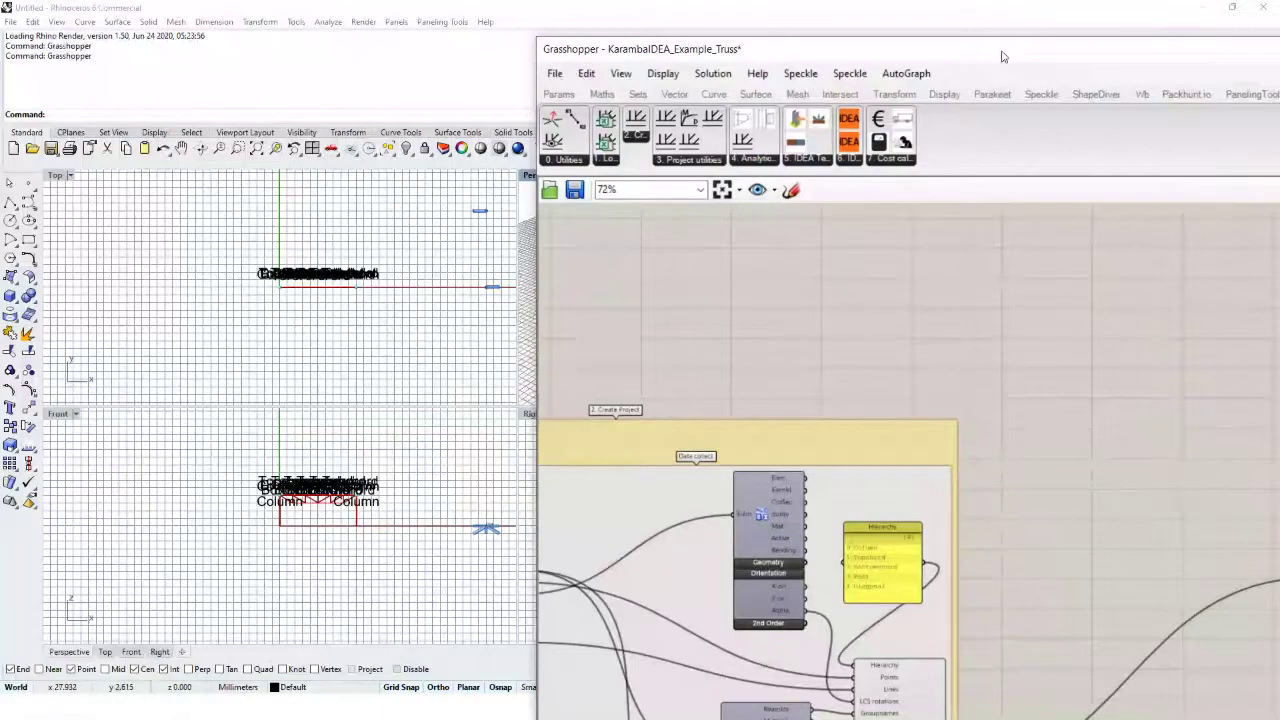
pyautogui.press('super+Right')
pyautogui.click(547, 182)
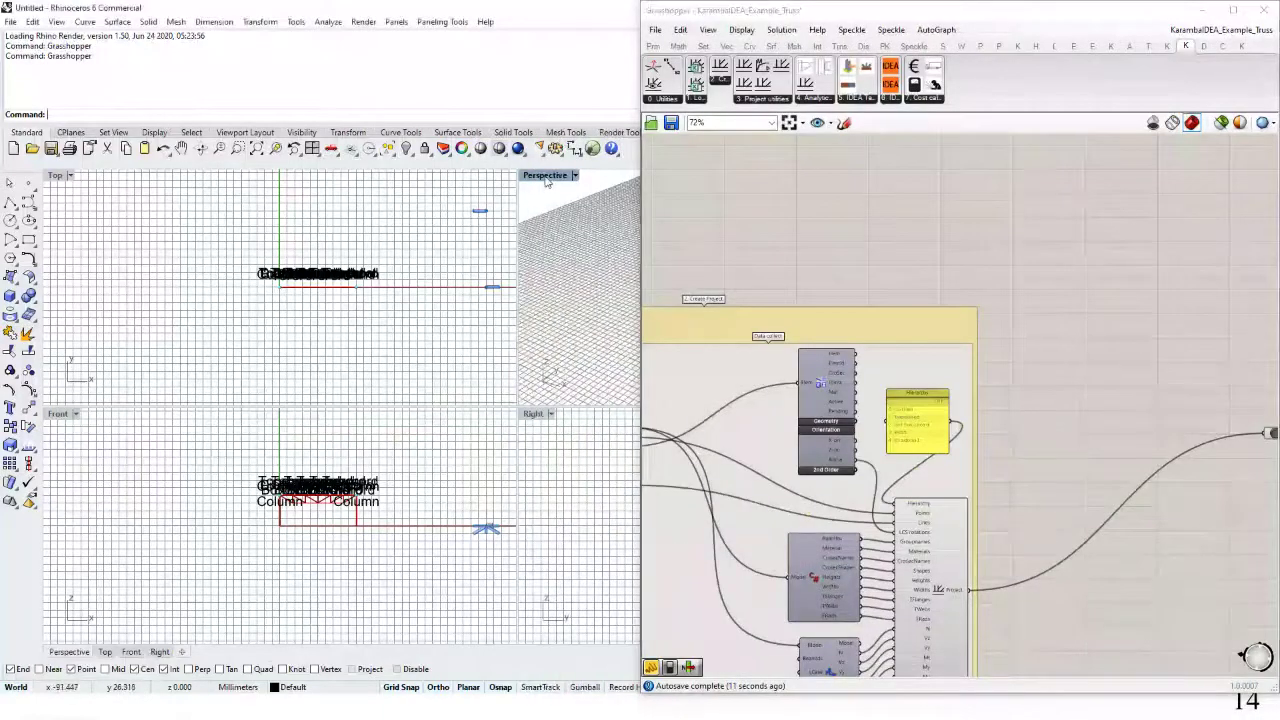
pyautogui.doubleClick(547, 178)
pyautogui.scroll(-6, 257, 443)
pyautogui.scroll(5, 395, 450)
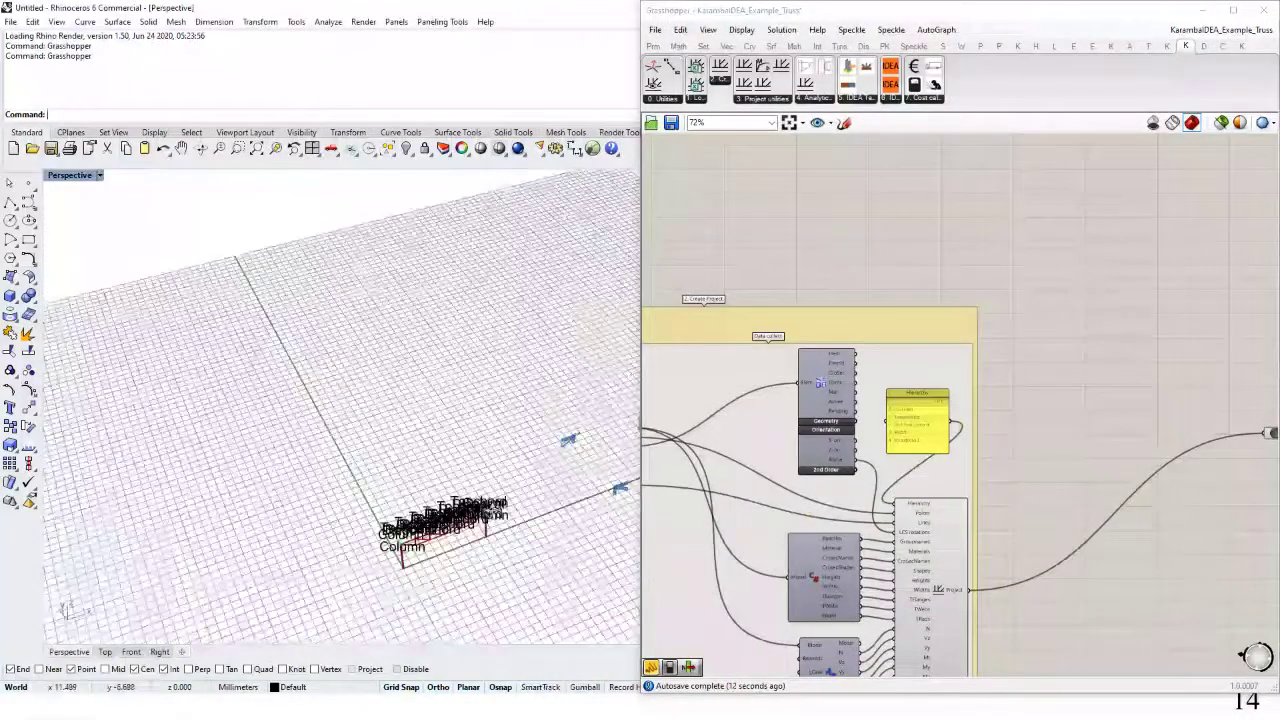
pyautogui.moveTo(520, 575); pyautogui.dragTo(500, 494)
pyautogui.scroll(8, 520, 496)
# Turn on the preview of the Custom Preview component in the Local coordinate system group.
pyautogui.moveTo(1058, 376); pyautogui.dragTo(968, 363)
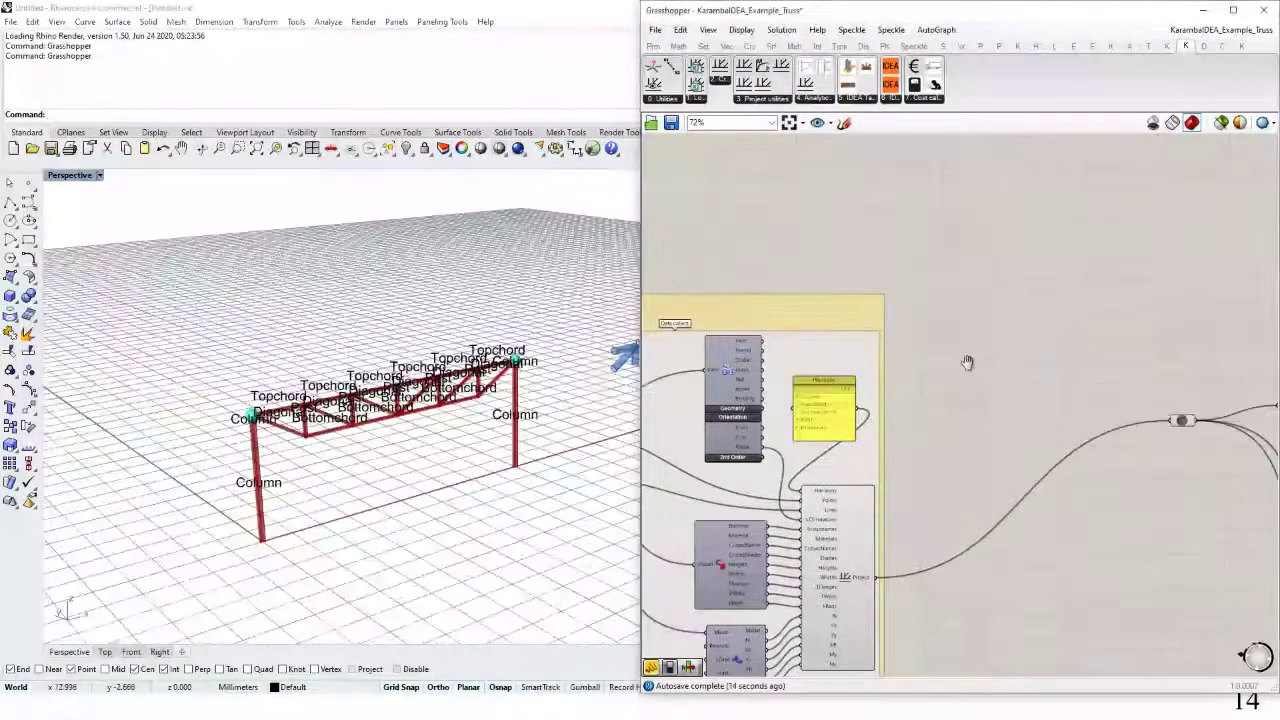
pyautogui.scroll(-4, 945, 352)
pyautogui.moveTo(1262, 412); pyautogui.dragTo(1153, 390)
pyautogui.scroll(2, 1152, 389)
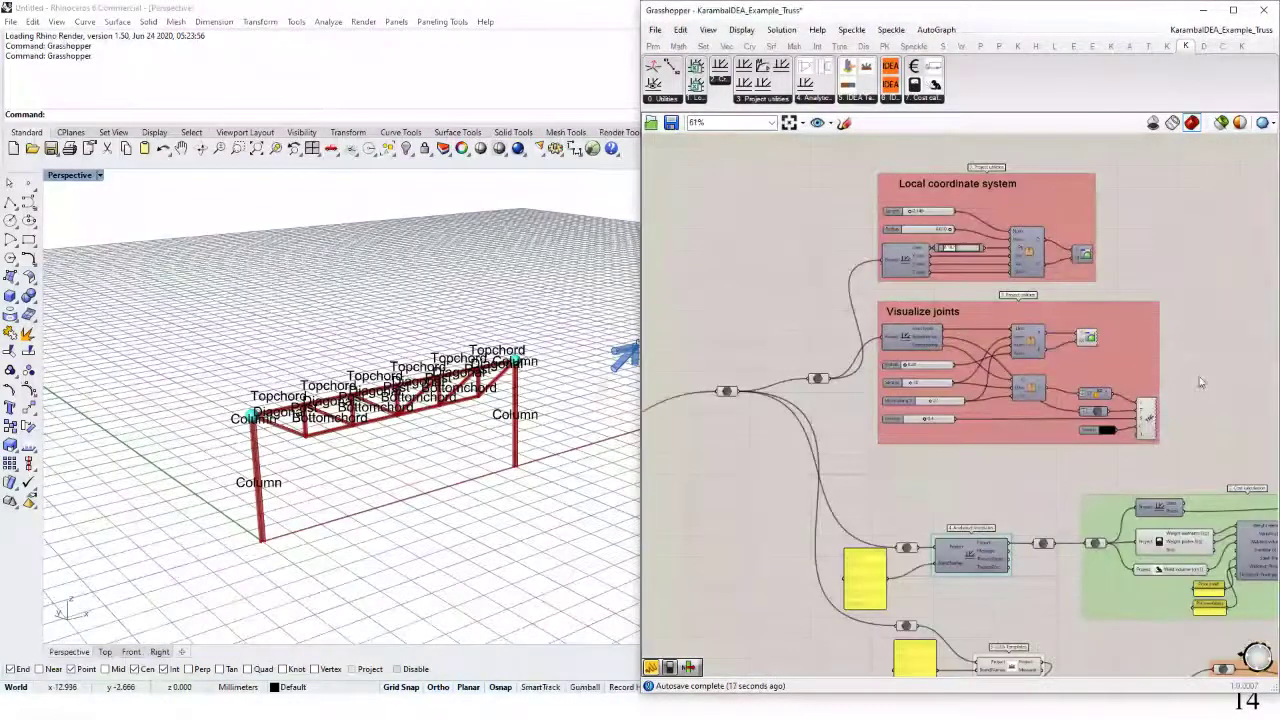
pyautogui.scroll(2, 1150, 295)
pyautogui.rightClick(1062, 239)
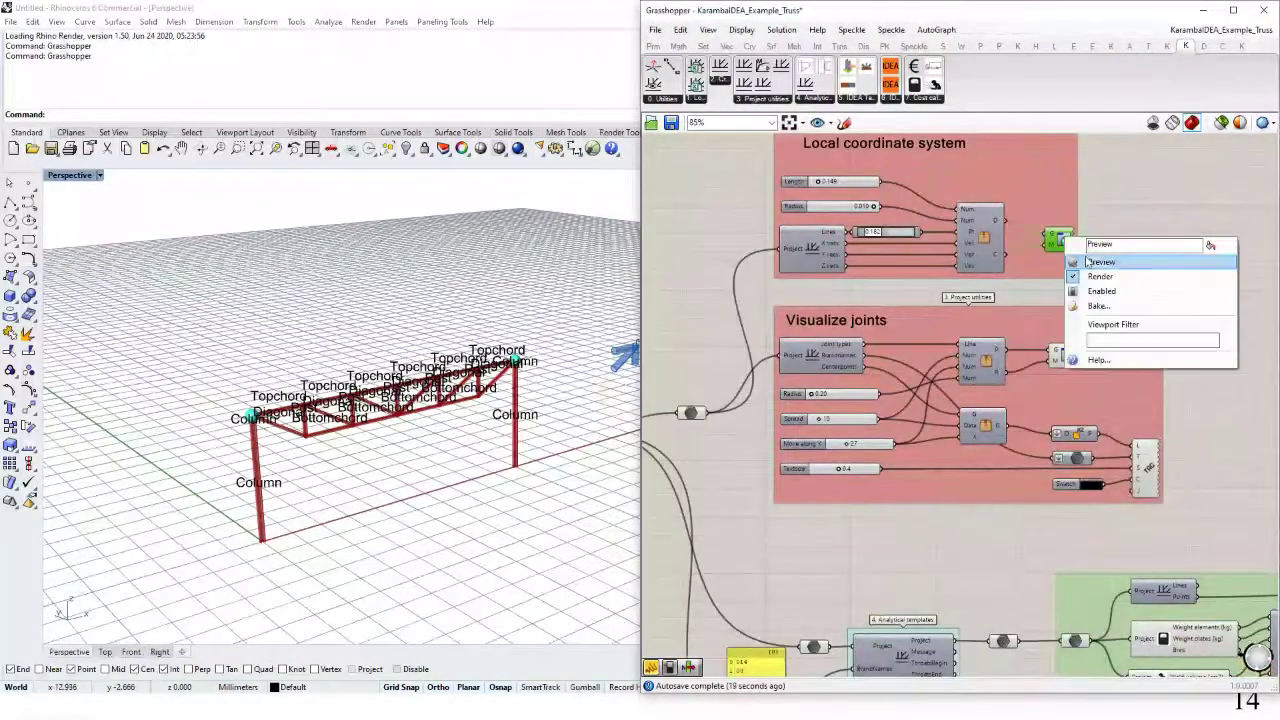
pyautogui.click(1091, 266)
# Turn off the preview of the Custom Preview component in the Local coordinate system group.
pyautogui.scroll(8, 440, 402)
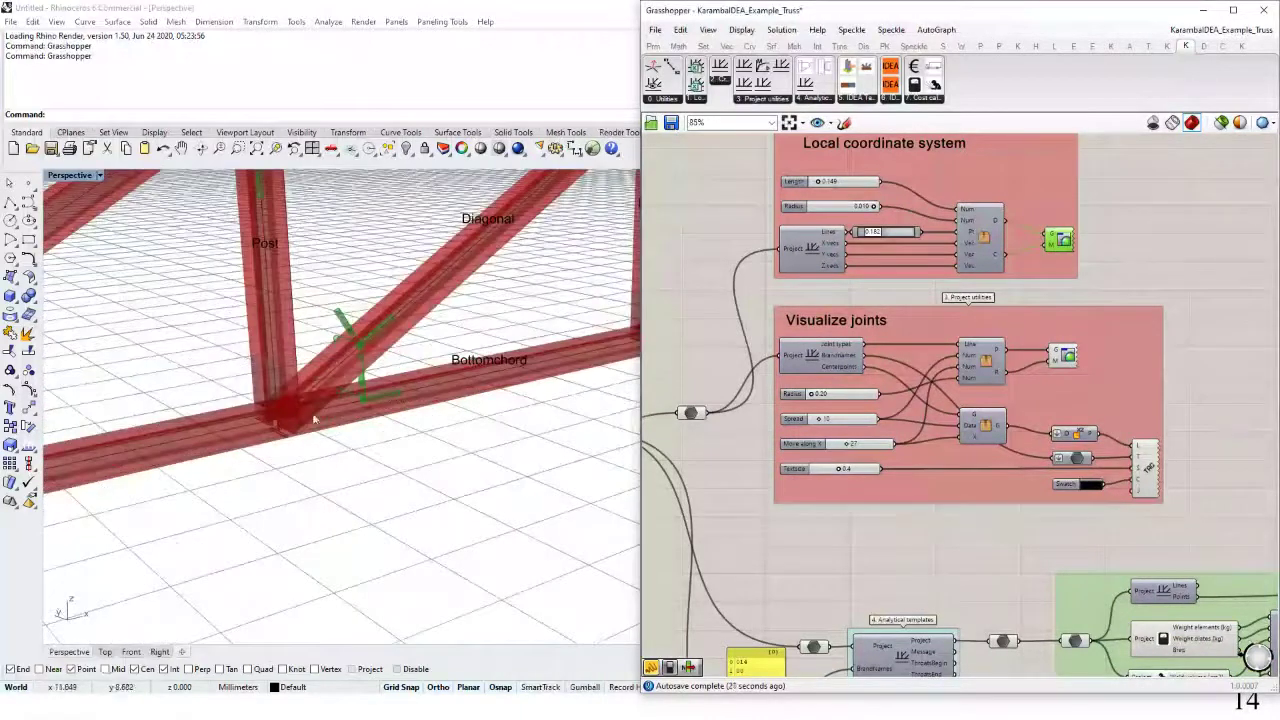
pyautogui.scroll(-5, 364, 350)
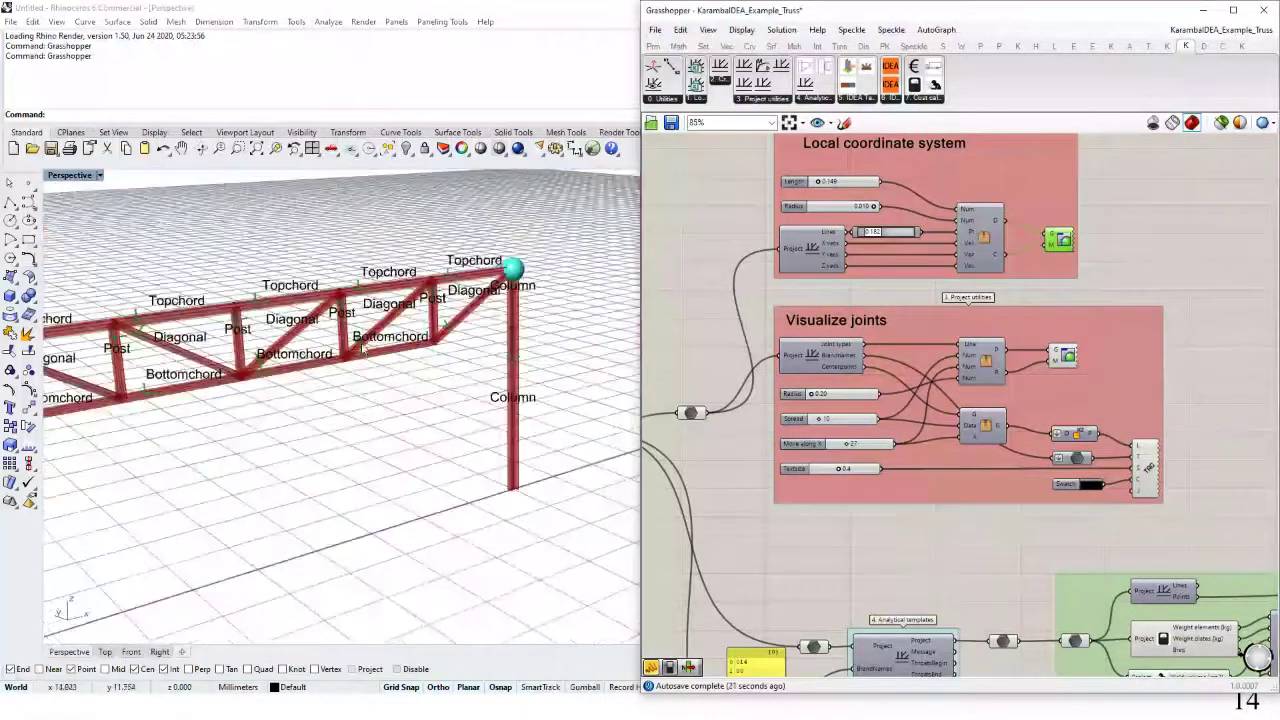
pyautogui.rightClick(1060, 240)
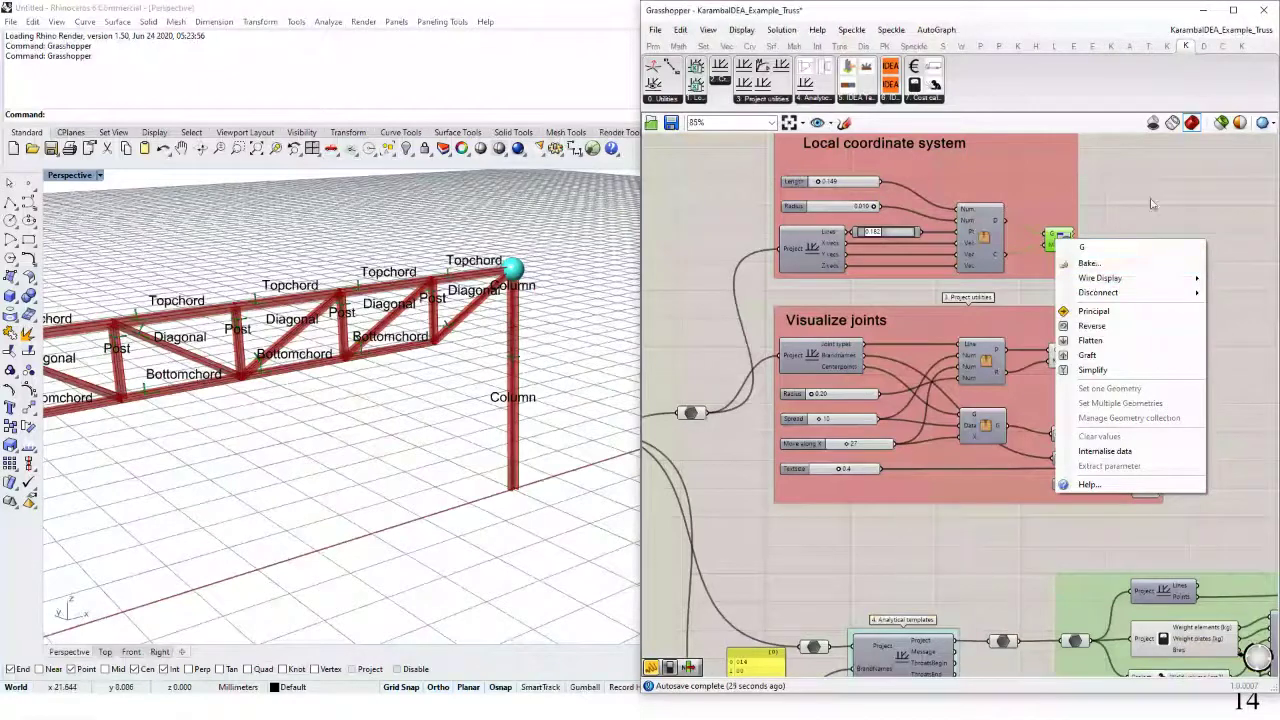
pyautogui.click(1064, 234)
pyautogui.rightClick(1058, 239)
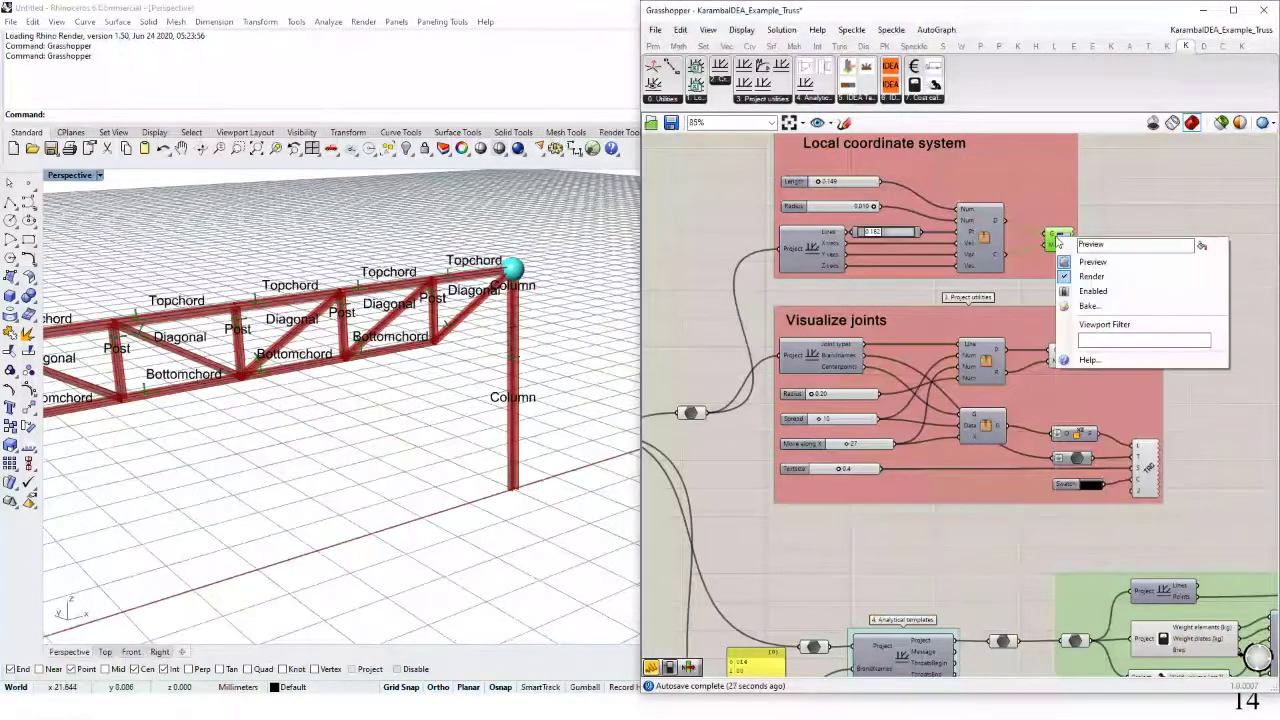
pyautogui.click(1092, 263)
# Select the Visualize Joints component and examine the joint types laid out beside the truss in the Perspective viewport.
pyautogui.scroll(-9, 356, 403)
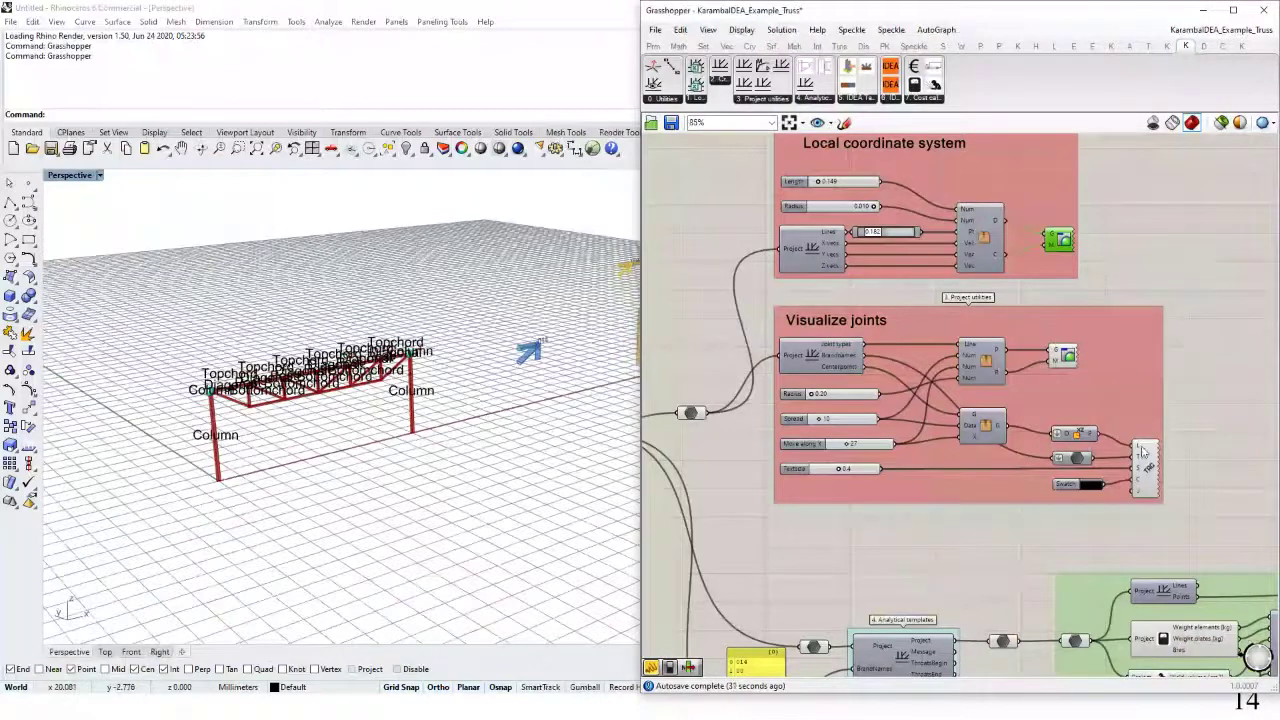
pyautogui.click(826, 352)
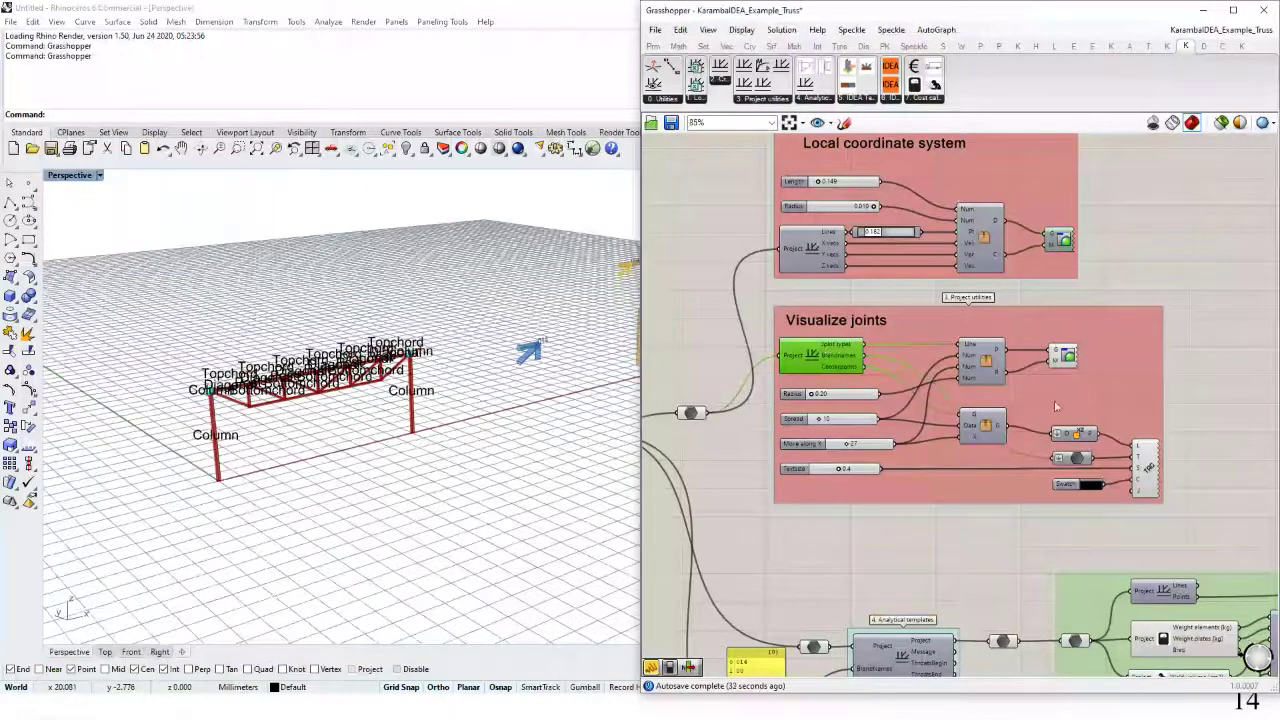
pyautogui.scroll(-7, 378, 406)
pyautogui.moveTo(442, 374); pyautogui.dragTo(242, 424)
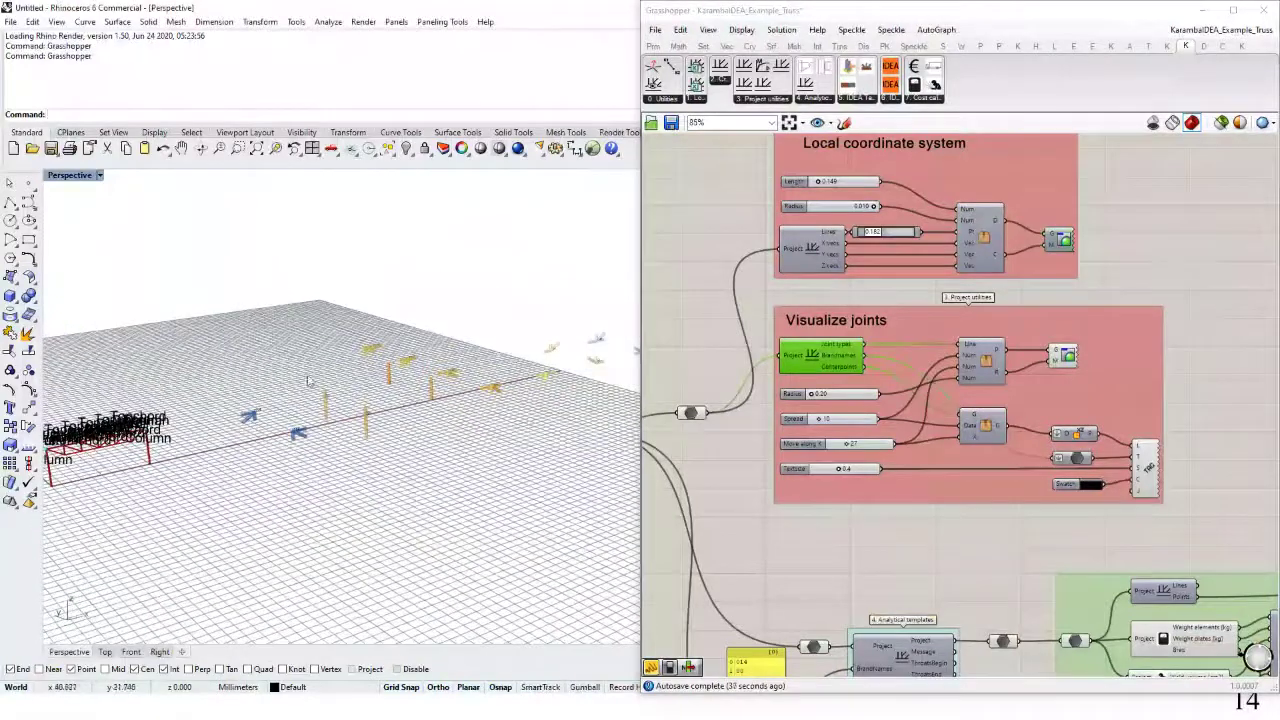
pyautogui.scroll(3, 338, 393)
pyautogui.scroll(-4, 334, 385)
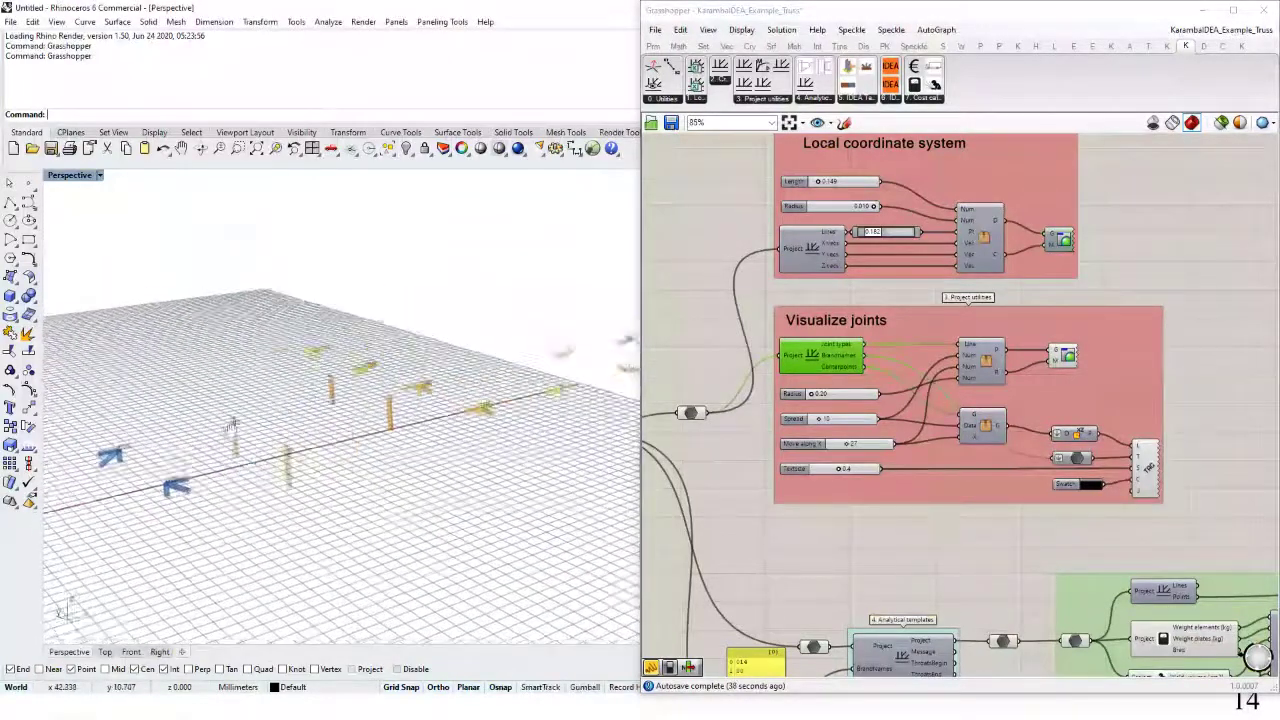
pyautogui.moveTo(346, 403); pyautogui.dragTo(536, 350)
pyautogui.scroll(8, 345, 440)
pyautogui.scroll(-5, 287, 330)
pyautogui.scroll(-8, 287, 330)
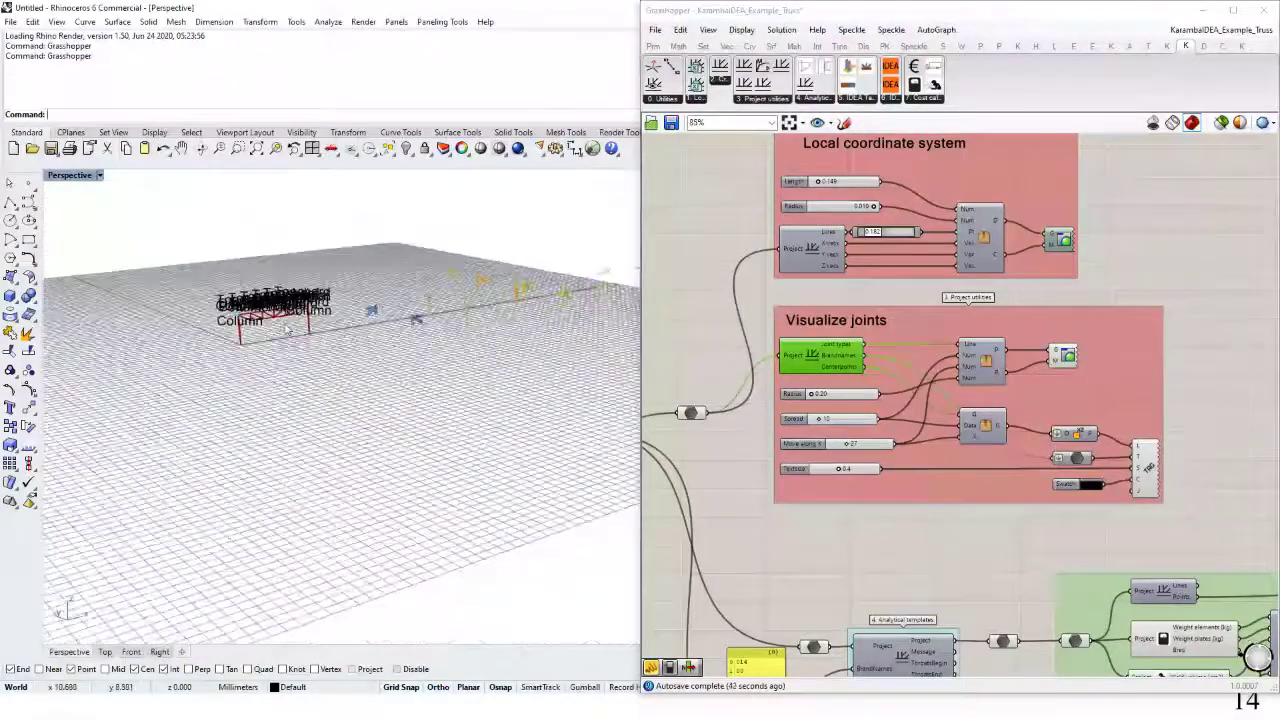
pyautogui.moveTo(287, 330); pyautogui.dragTo(252, 445)
pyautogui.scroll(4, 484, 403)
pyautogui.scroll(5, 480, 405)
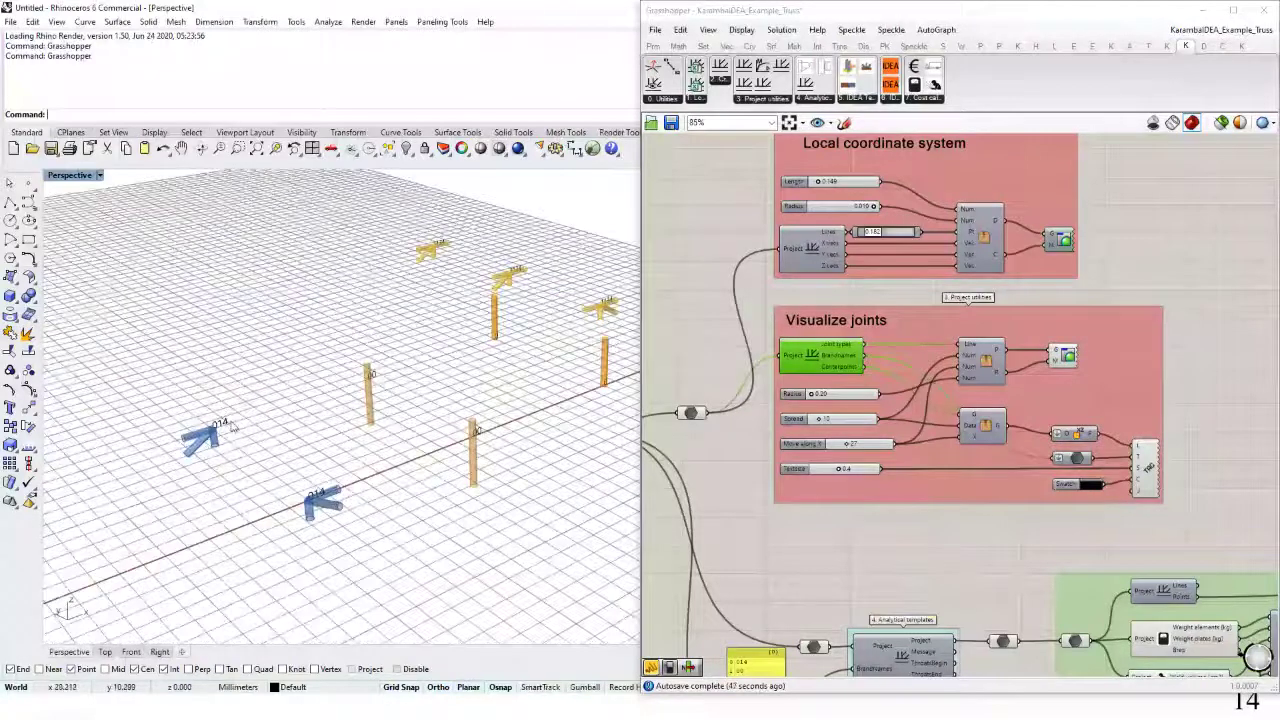
# Examine the member order in the Hierarchy panel against the joints shown in the Perspective viewport.
pyautogui.moveTo(903, 432); pyautogui.dragTo(1084, 409)
pyautogui.scroll(-3, 1084, 409)
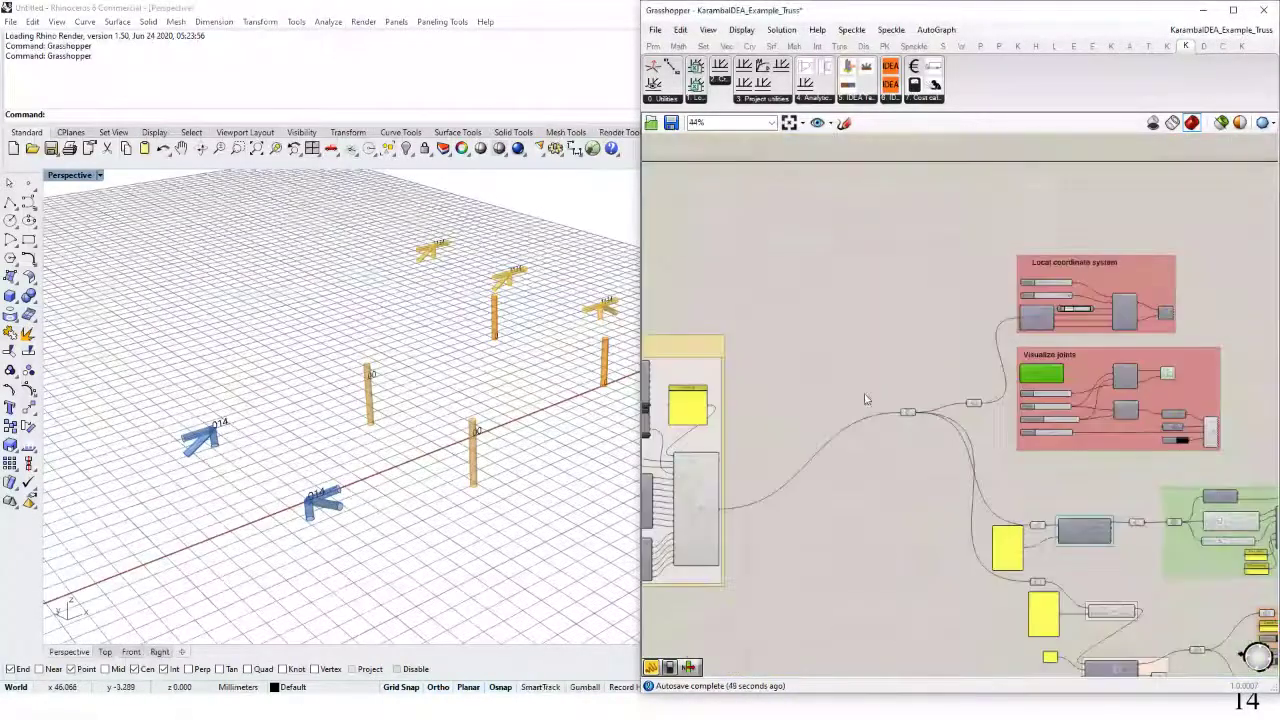
pyautogui.moveTo(780, 408); pyautogui.dragTo(1060, 346)
pyautogui.scroll(5, 1010, 339)
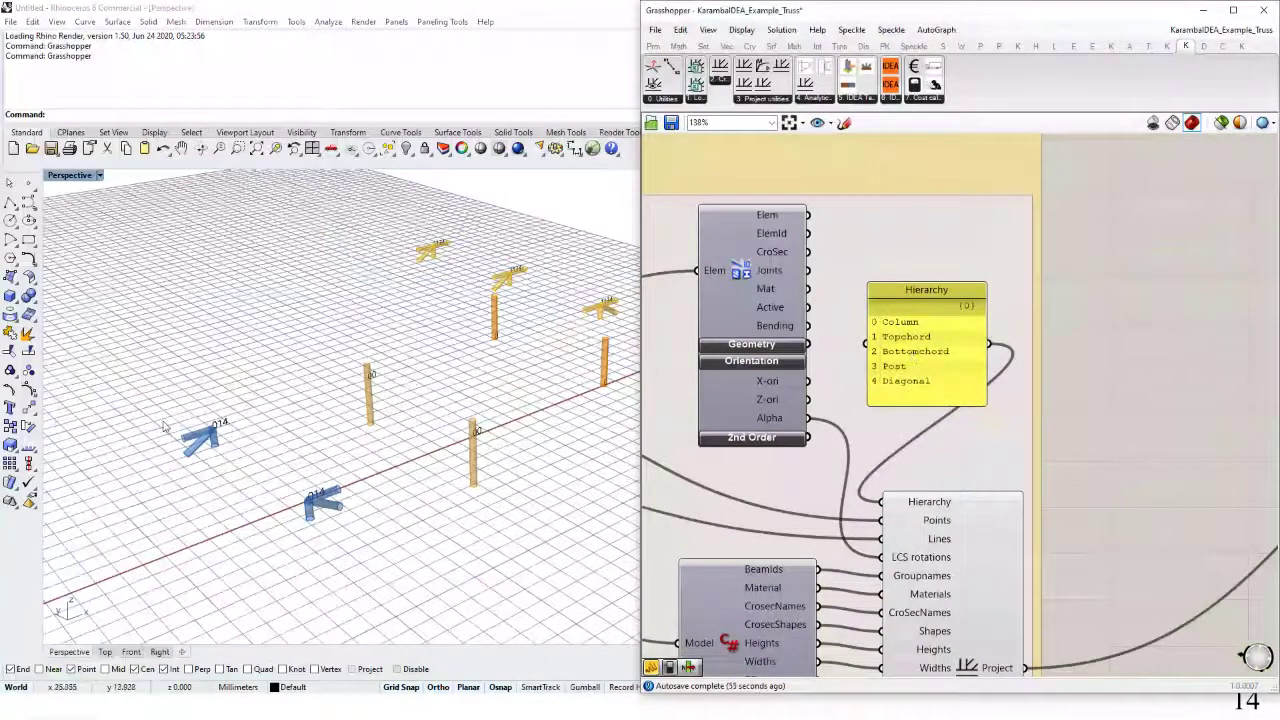
pyautogui.scroll(2, 325, 535)
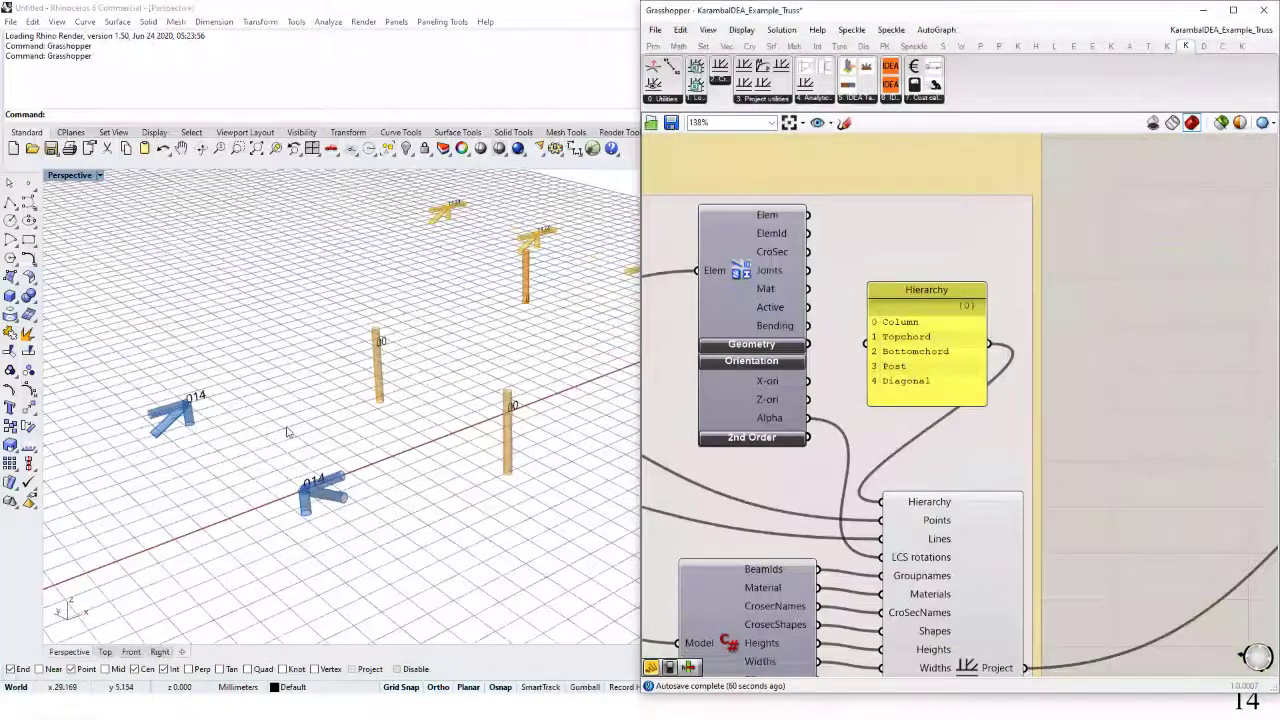
pyautogui.scroll(-12, 281, 420)
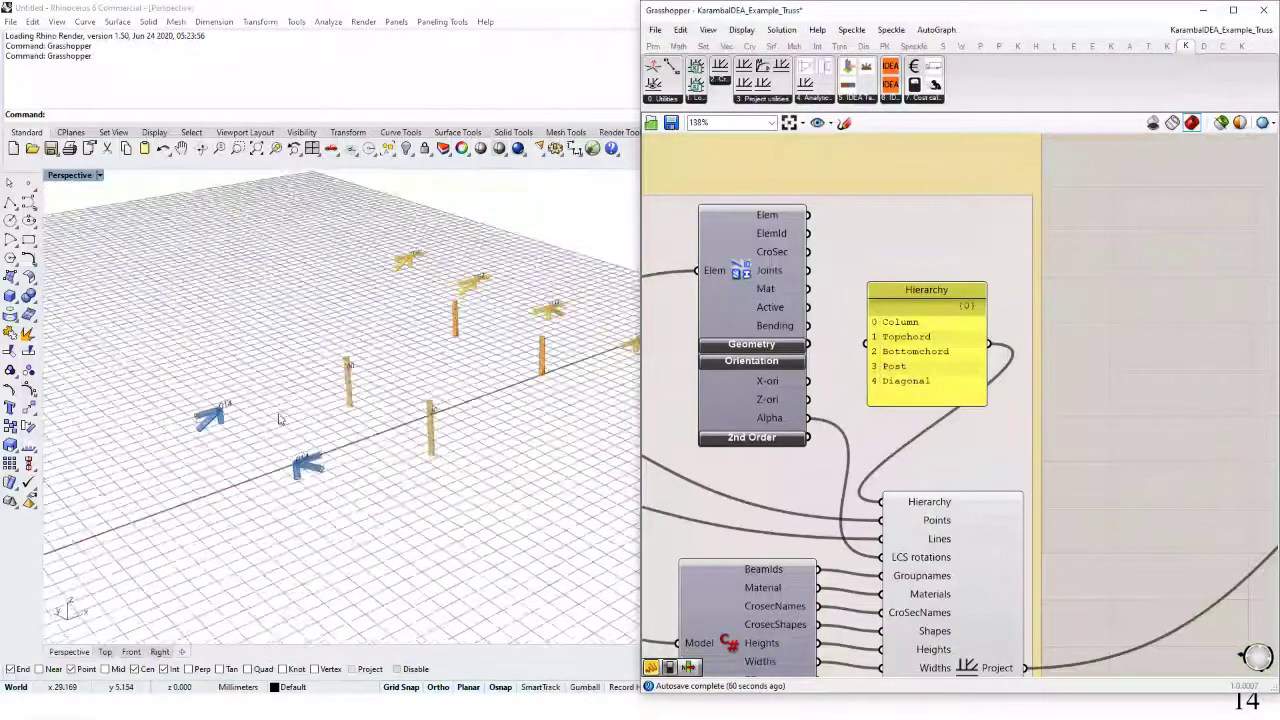
pyautogui.scroll(5, 294, 411)
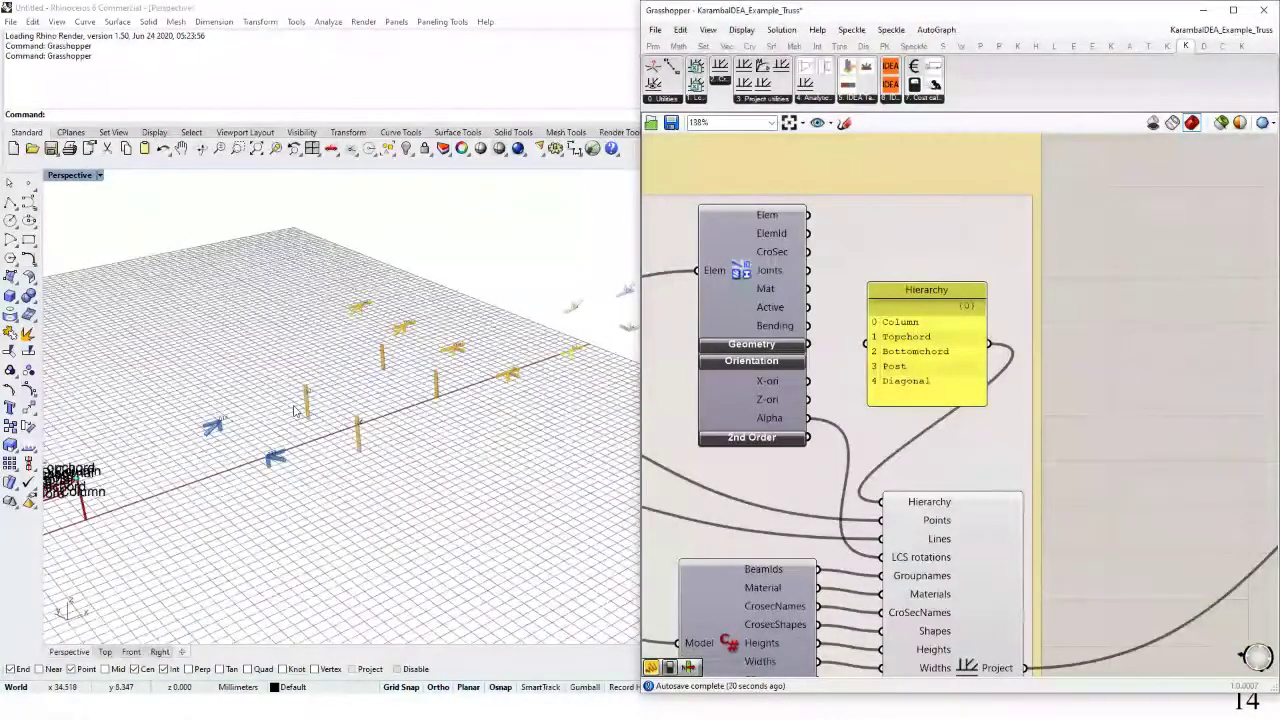
pyautogui.scroll(-2, 296, 410)
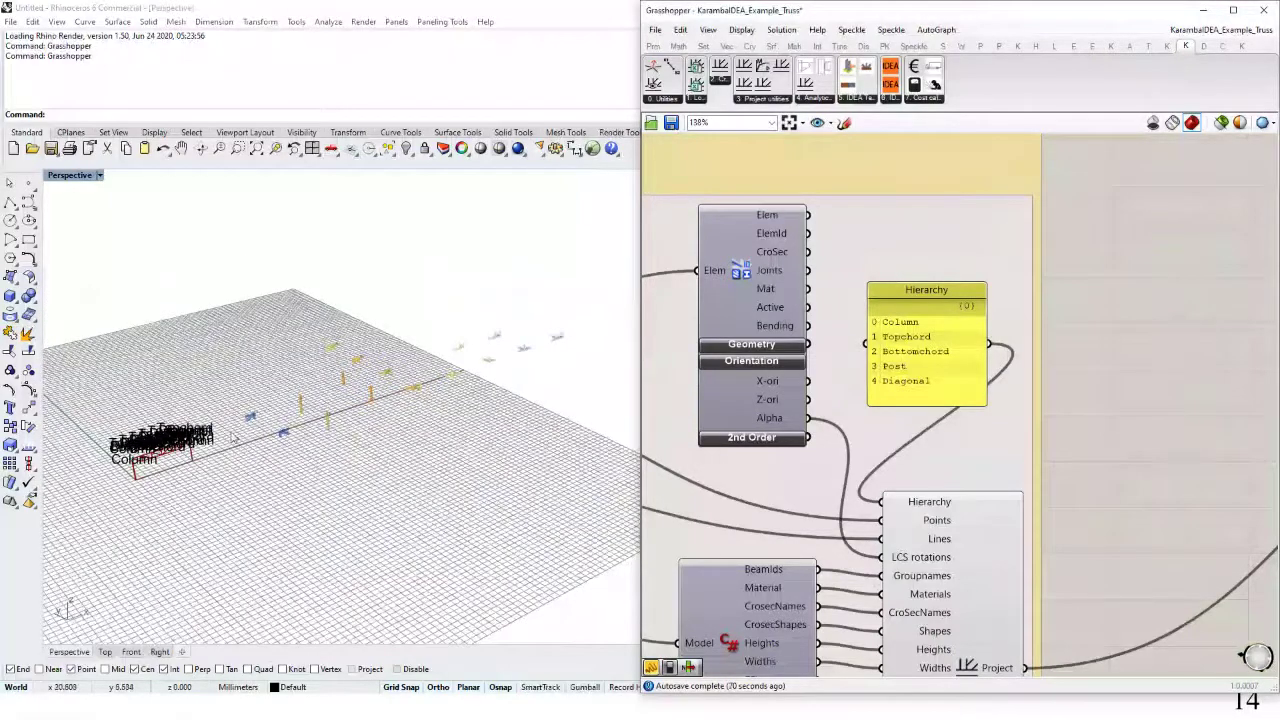
pyautogui.scroll(3, 236, 442)
pyautogui.scroll(2, 140, 487)
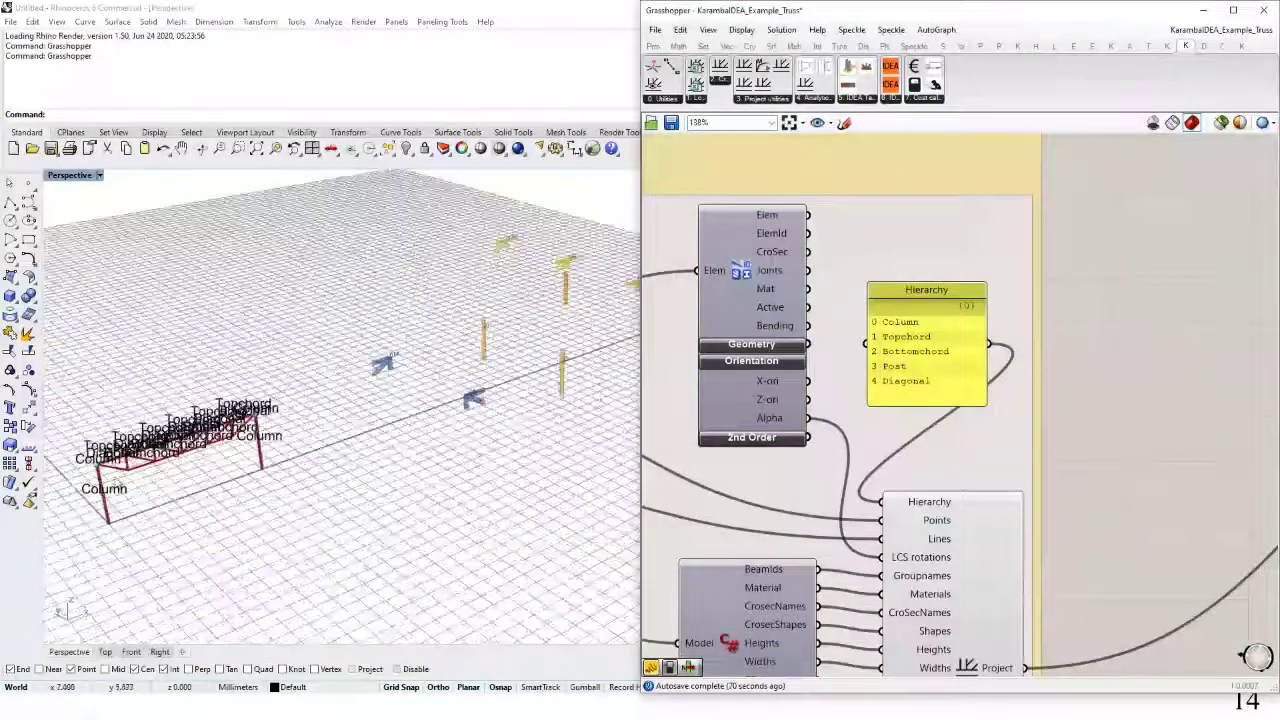
# Set the Connection Truss Column parameter to Moment.
pyautogui.moveTo(1066, 419); pyautogui.dragTo(1215, 361)
pyautogui.scroll(-6, 1215, 361)
pyautogui.moveTo(901, 355); pyautogui.dragTo(1006, 334)
pyautogui.scroll(-3, 1006, 334)
pyautogui.moveTo(680, 345); pyautogui.dragTo(1045, 370)
pyautogui.scroll(6, 775, 284)
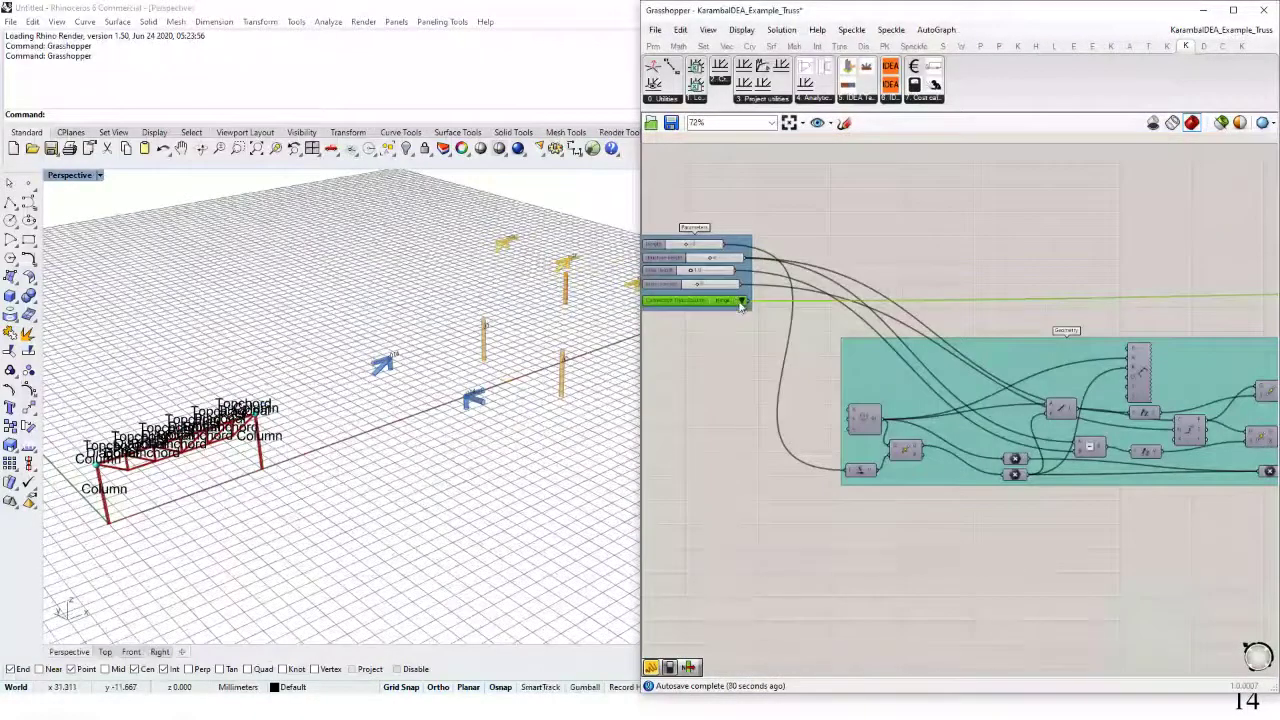
pyautogui.click(740, 302)
pyautogui.click(755, 309)
# Set the truss divisions parameter to 20.
pyautogui.scroll(-6, 402, 404)
pyautogui.scroll(4, 627, 291)
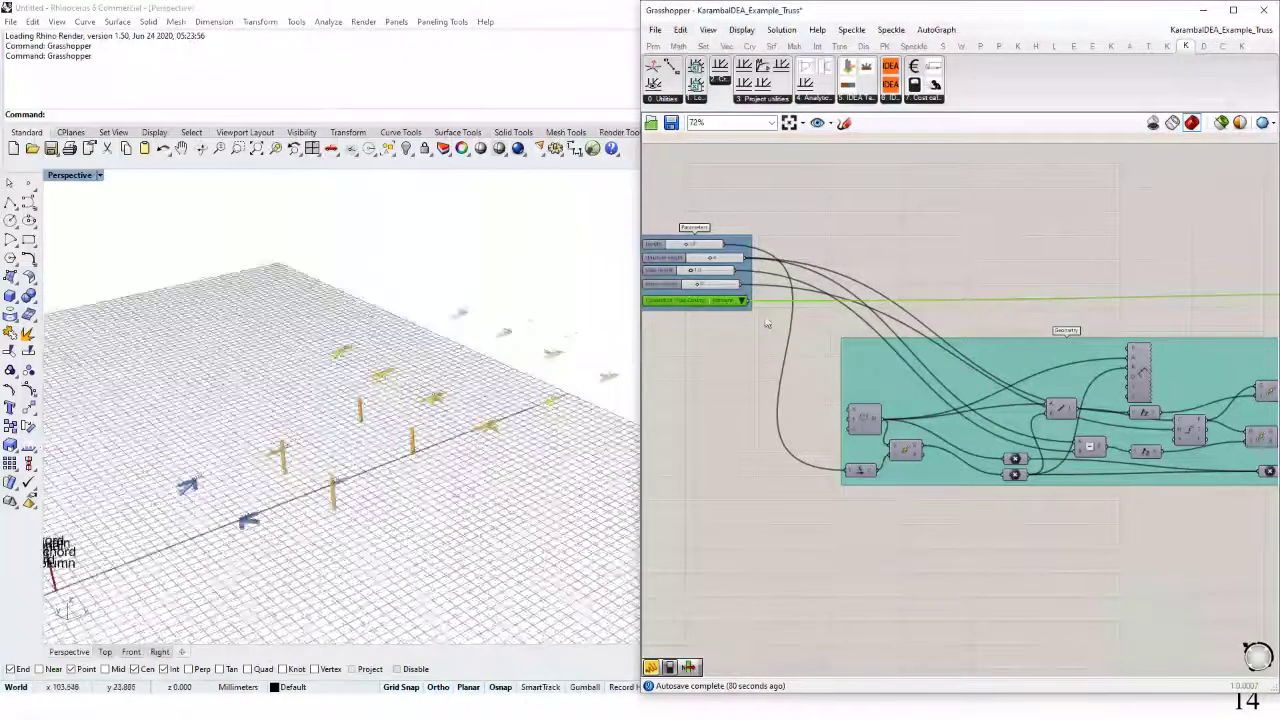
pyautogui.scroll(-7, 212, 454)
pyautogui.scroll(5, 192, 480)
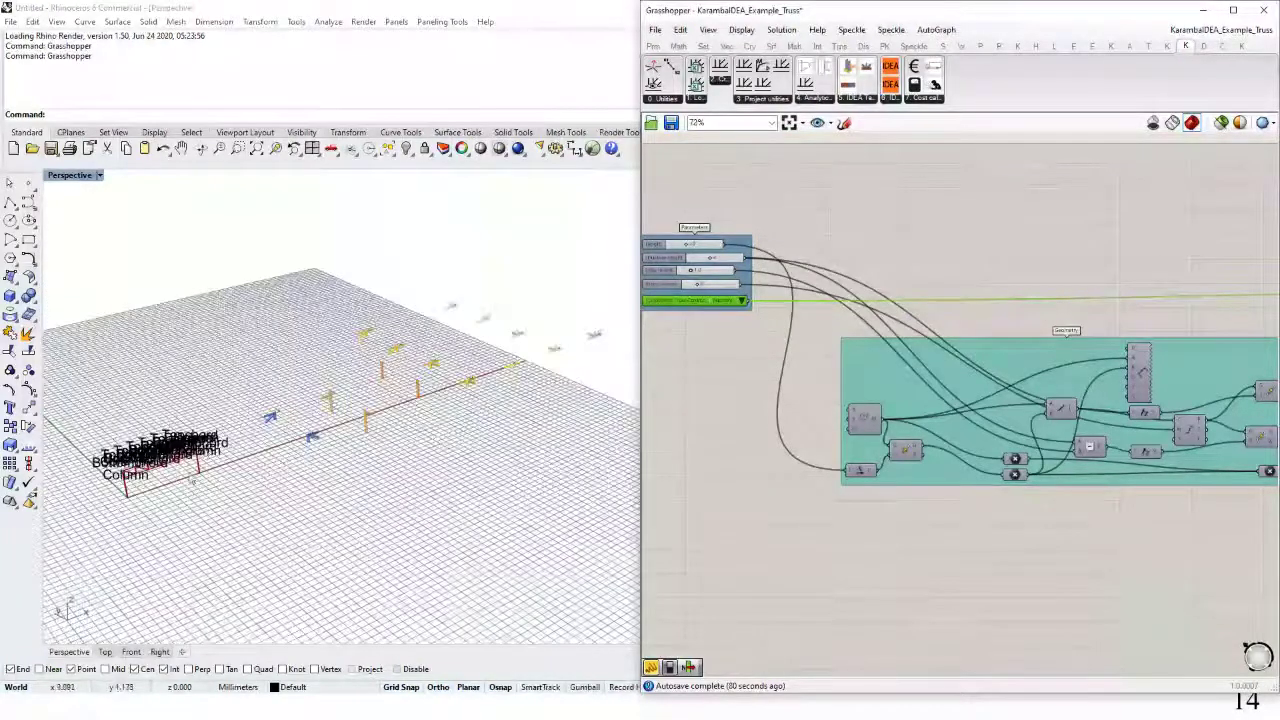
pyautogui.moveTo(737, 322); pyautogui.dragTo(853, 344)
pyautogui.scroll(3, 741, 338)
pyautogui.scroll(-5, 500, 372)
pyautogui.scroll(5, 517, 366)
pyautogui.doubleClick(852, 330)
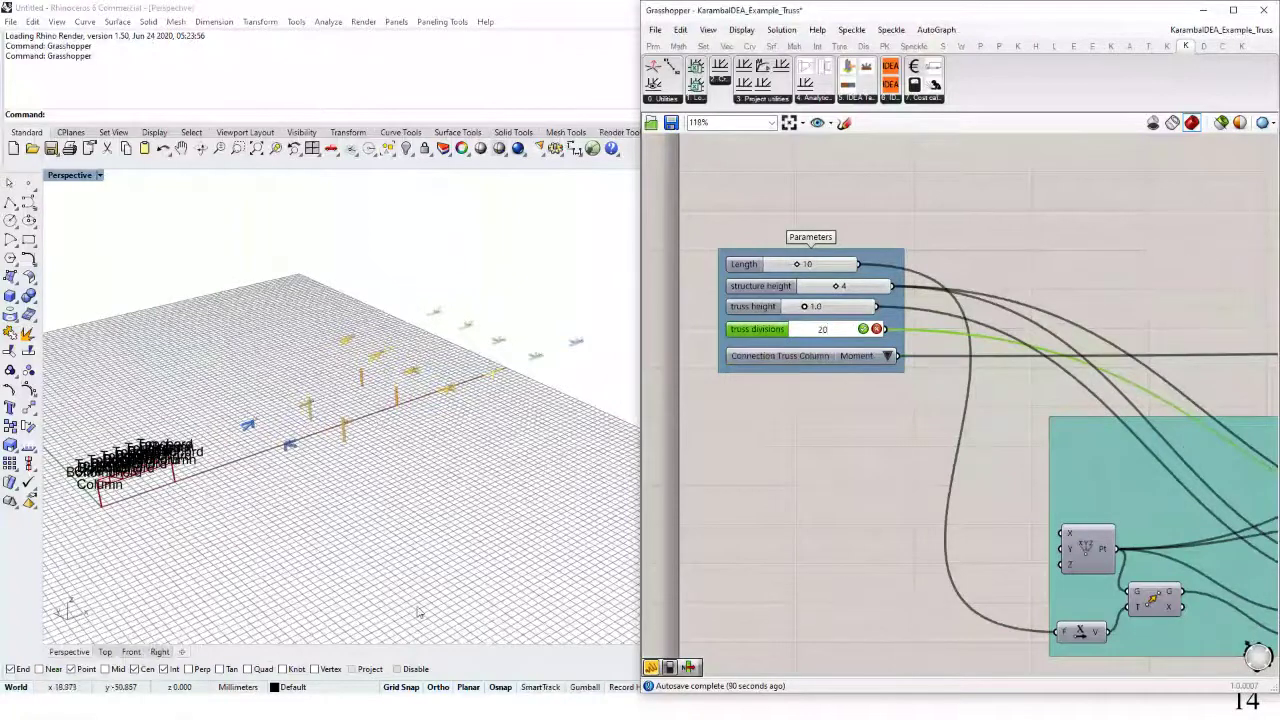
pyautogui.click(914, 505)
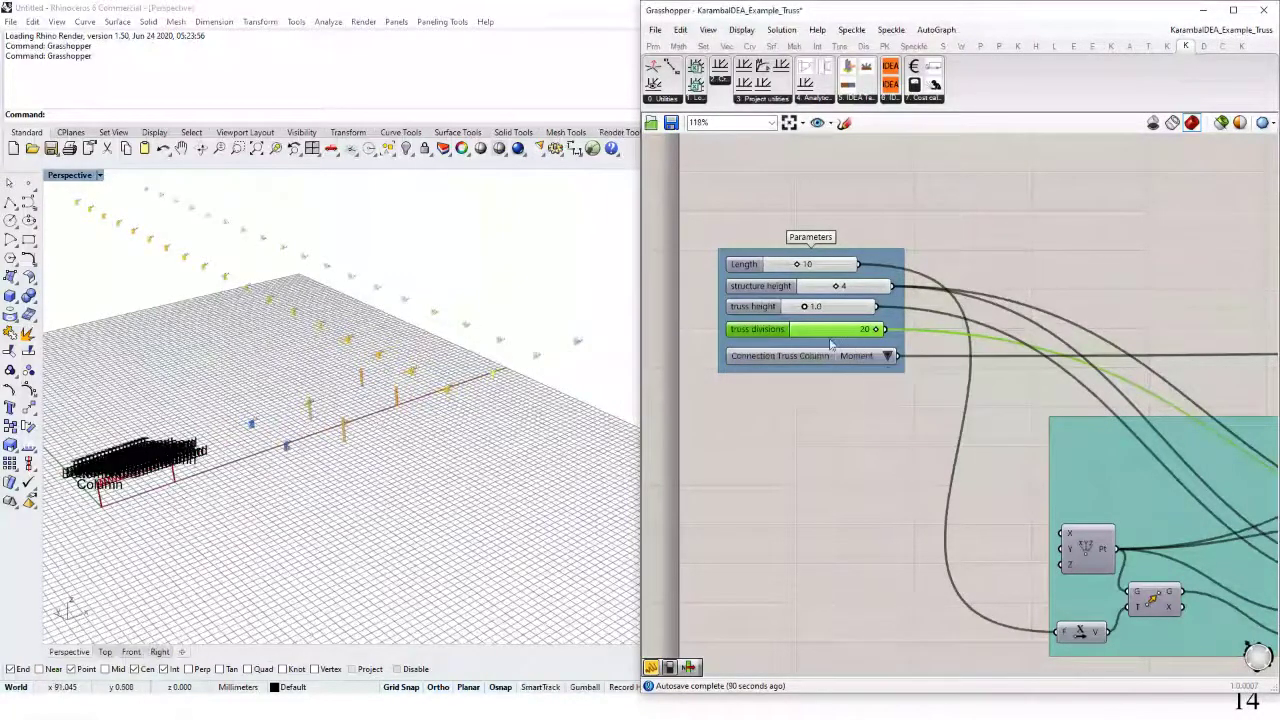
# Set the truss divisions parameter to 6.
pyautogui.scroll(8, 146, 502)
pyautogui.scroll(2, 122, 476)
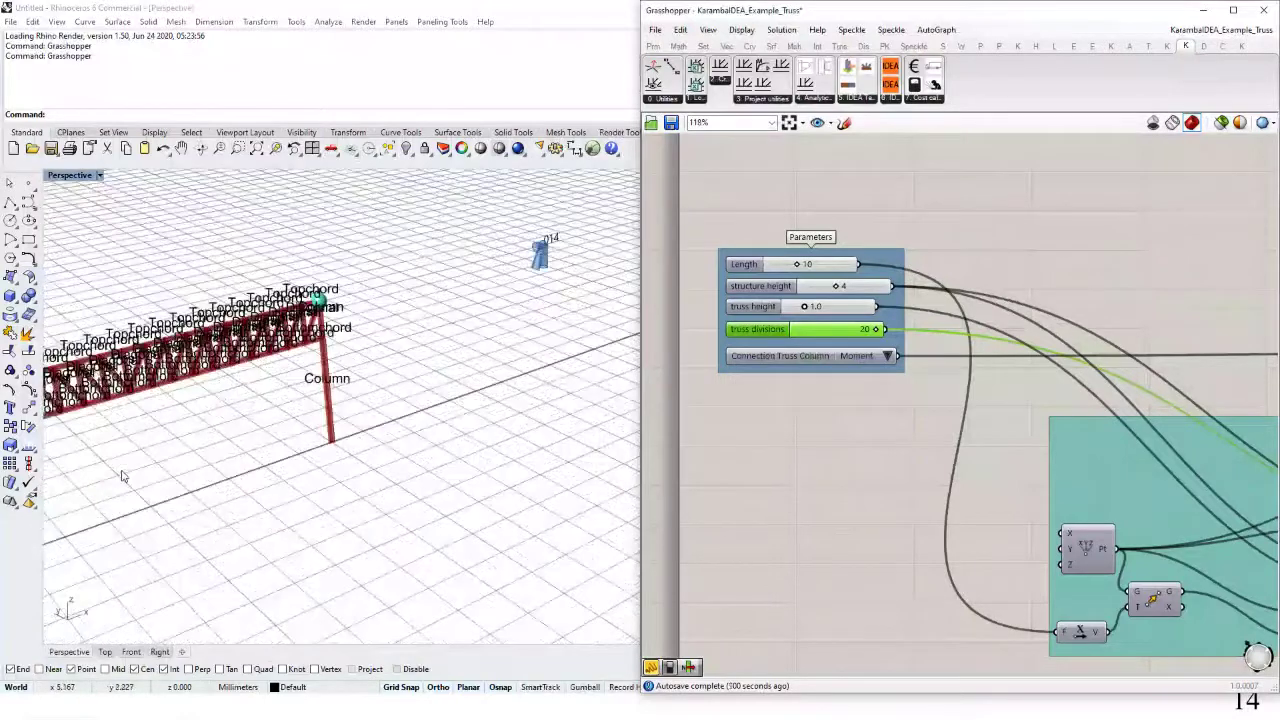
pyautogui.scroll(-6, 122, 476)
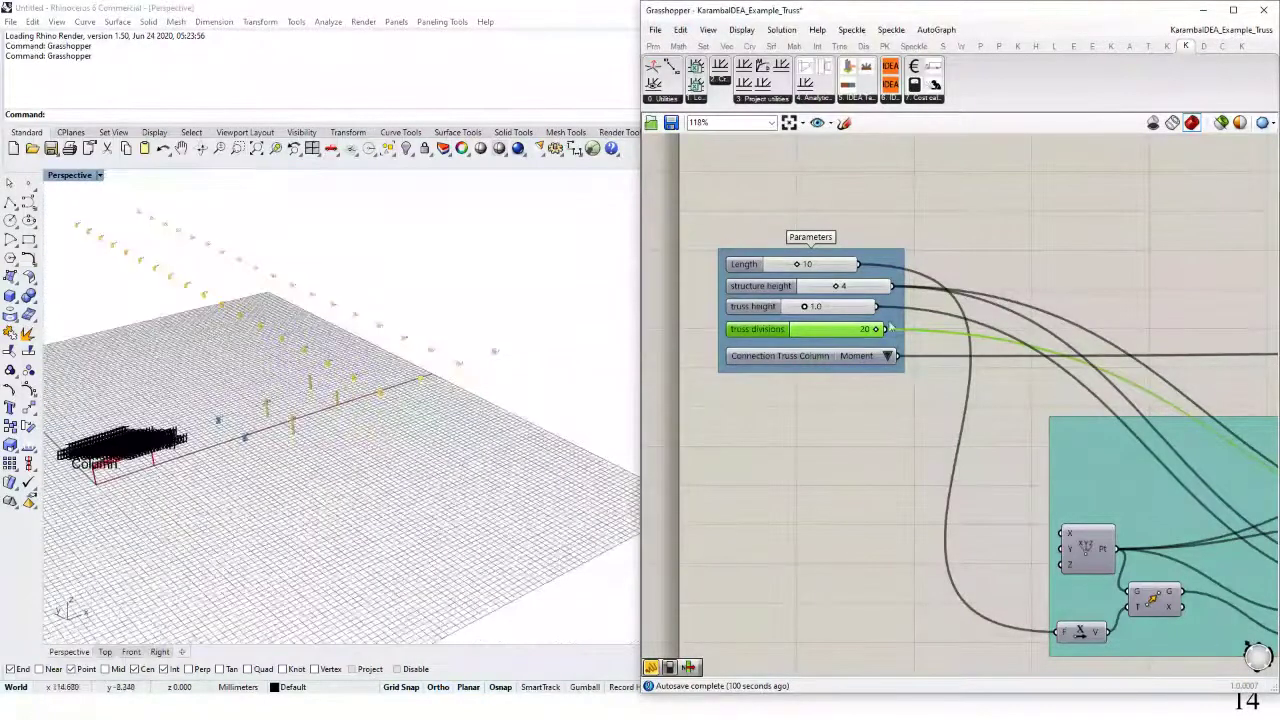
pyautogui.doubleClick(840, 330)
pyautogui.write('6')
pyautogui.press('Return')
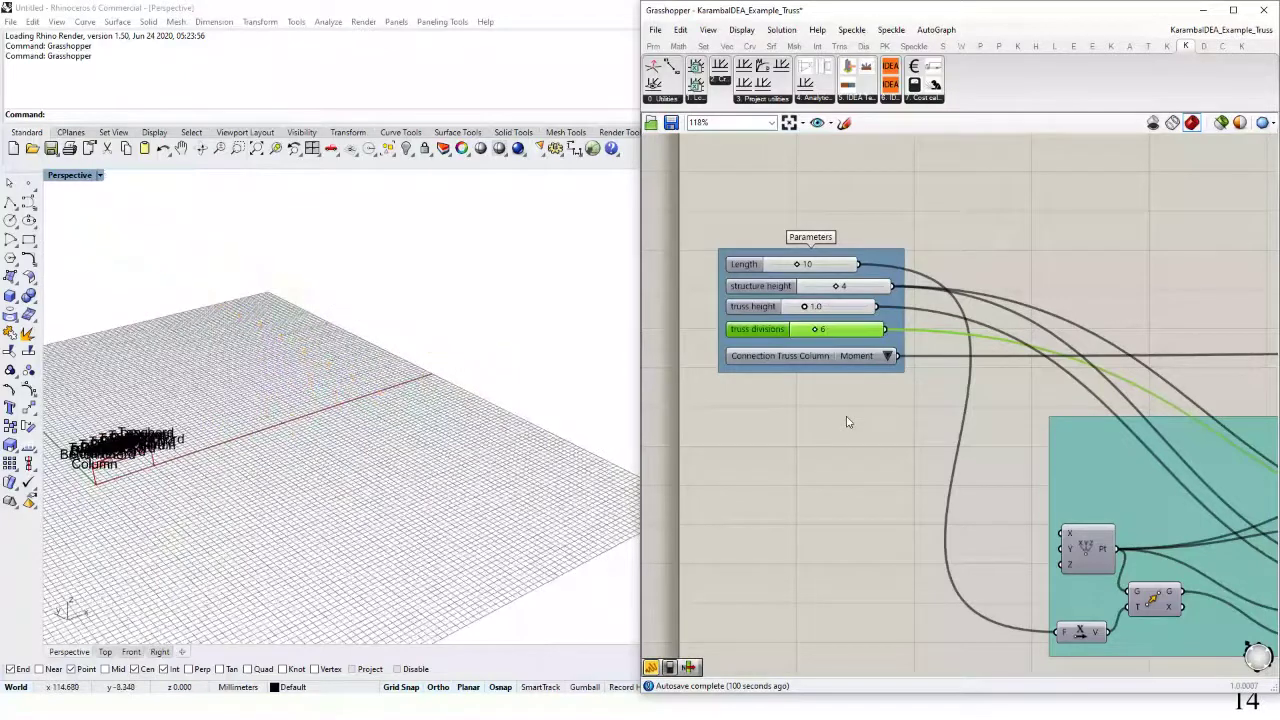
# Open the PortalFrame_bruteforce definition.
pyautogui.scroll(-8, 846, 422)
pyautogui.moveTo(1165, 397); pyautogui.dragTo(726, 336)
pyautogui.scroll(-3, 727, 336)
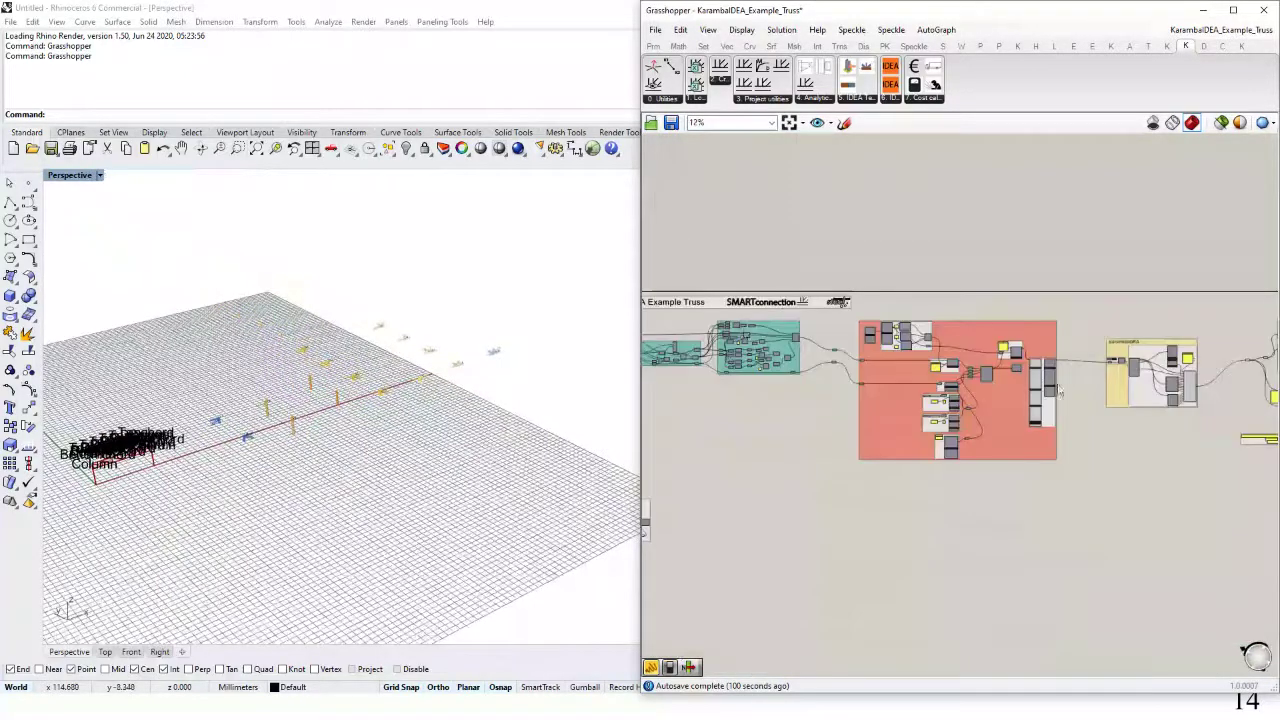
pyautogui.click(656, 30)
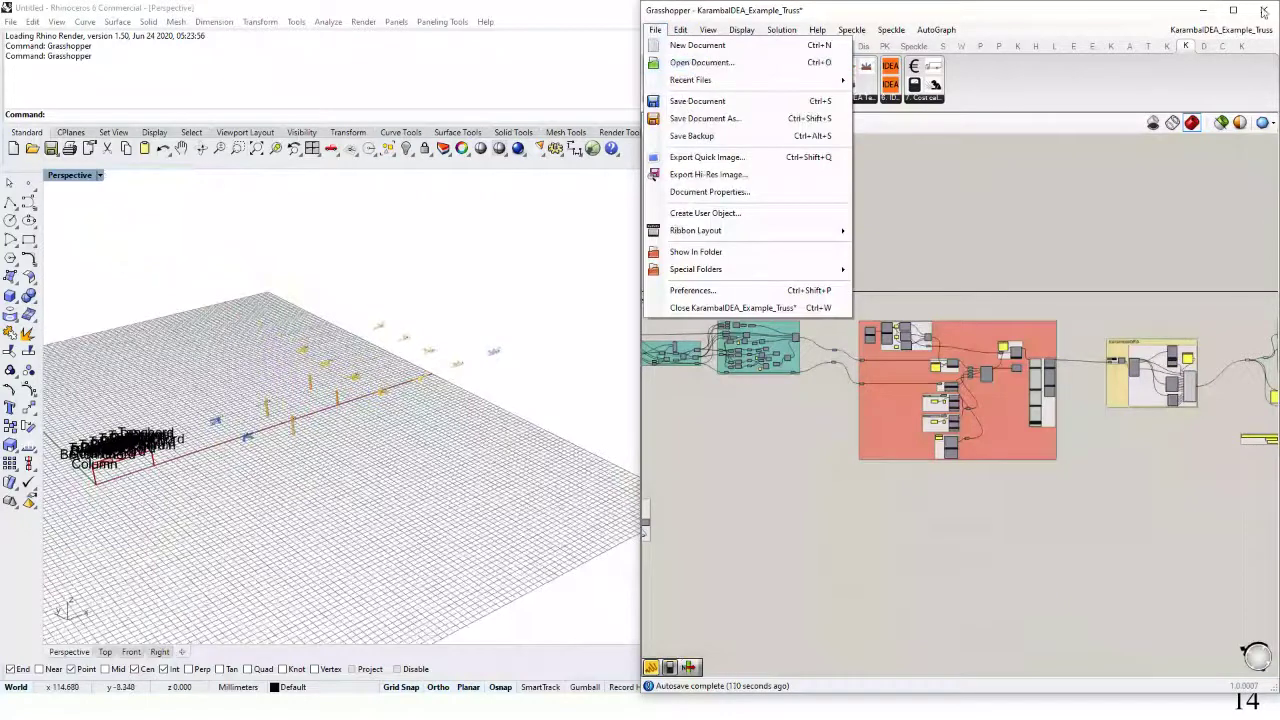
pyautogui.click(656, 30)
pyautogui.click(656, 30)
pyautogui.click(690, 61)
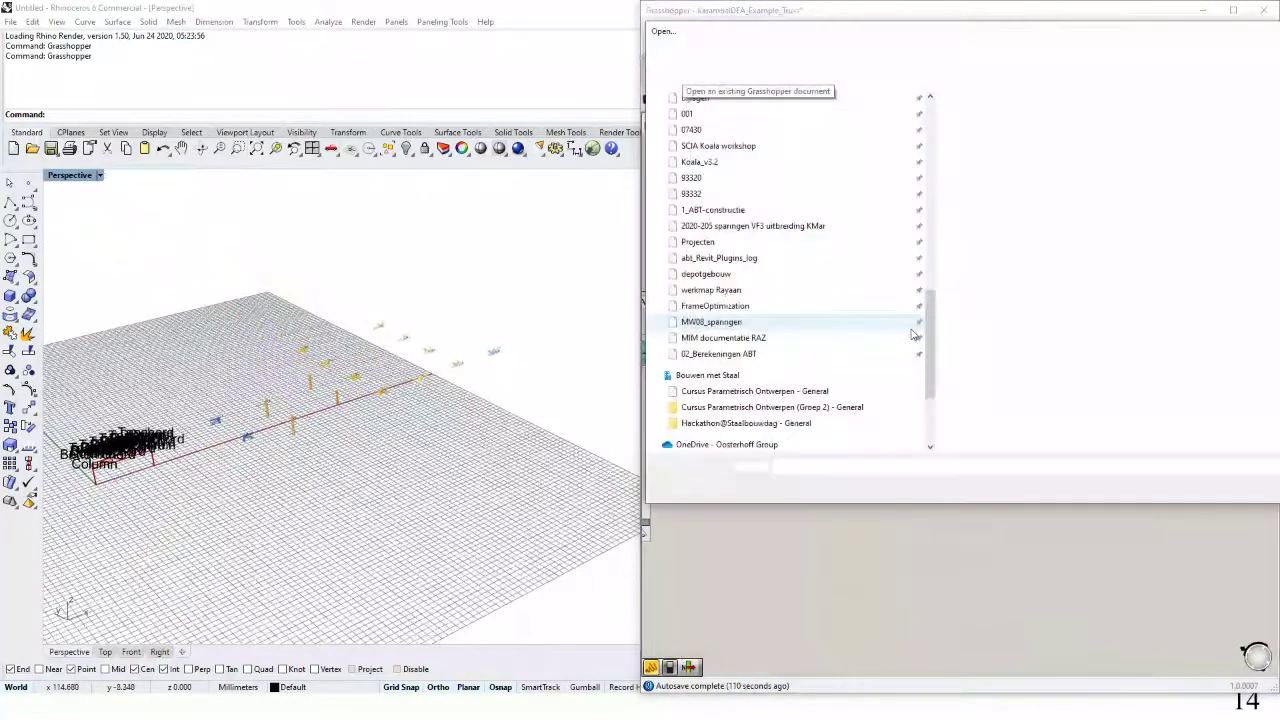
pyautogui.doubleClick(1008, 191)
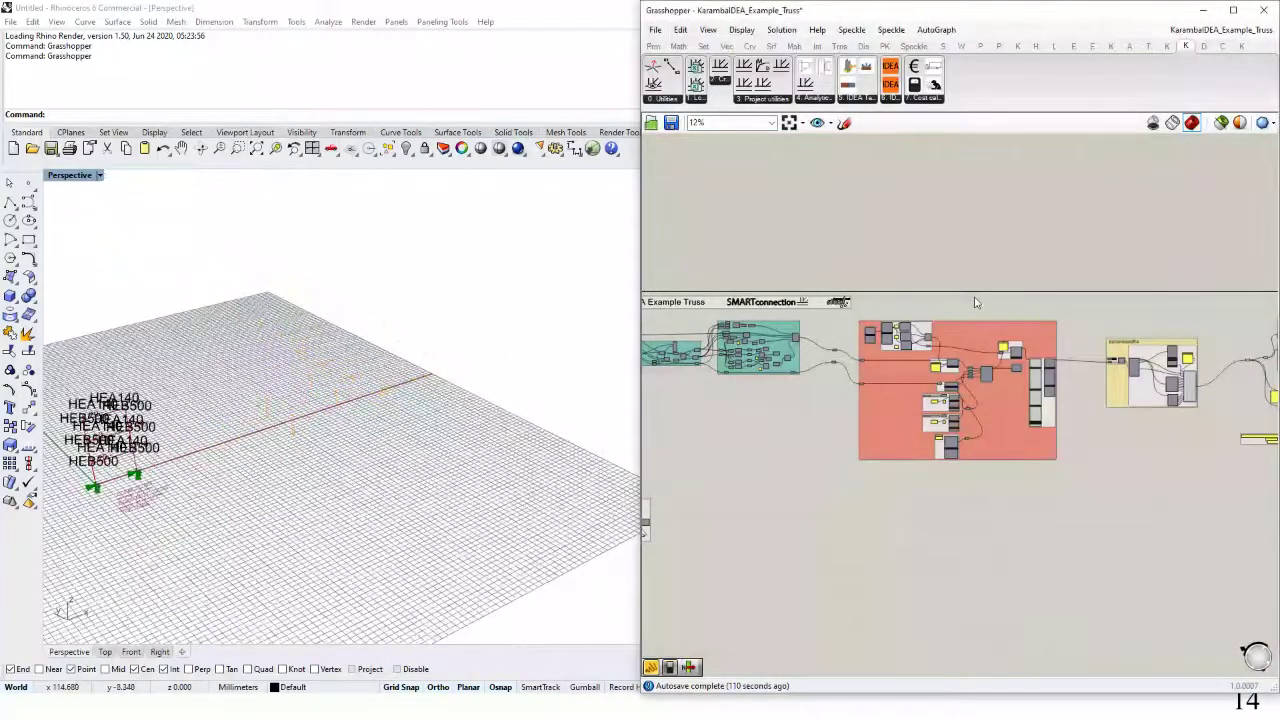
# Examine the portal frame in the viewport and the Analytical Template: Moment resisting connection component in the definition.
pyautogui.moveTo(194, 437); pyautogui.dragTo(180, 408)
pyautogui.scroll(7, 70, 423)
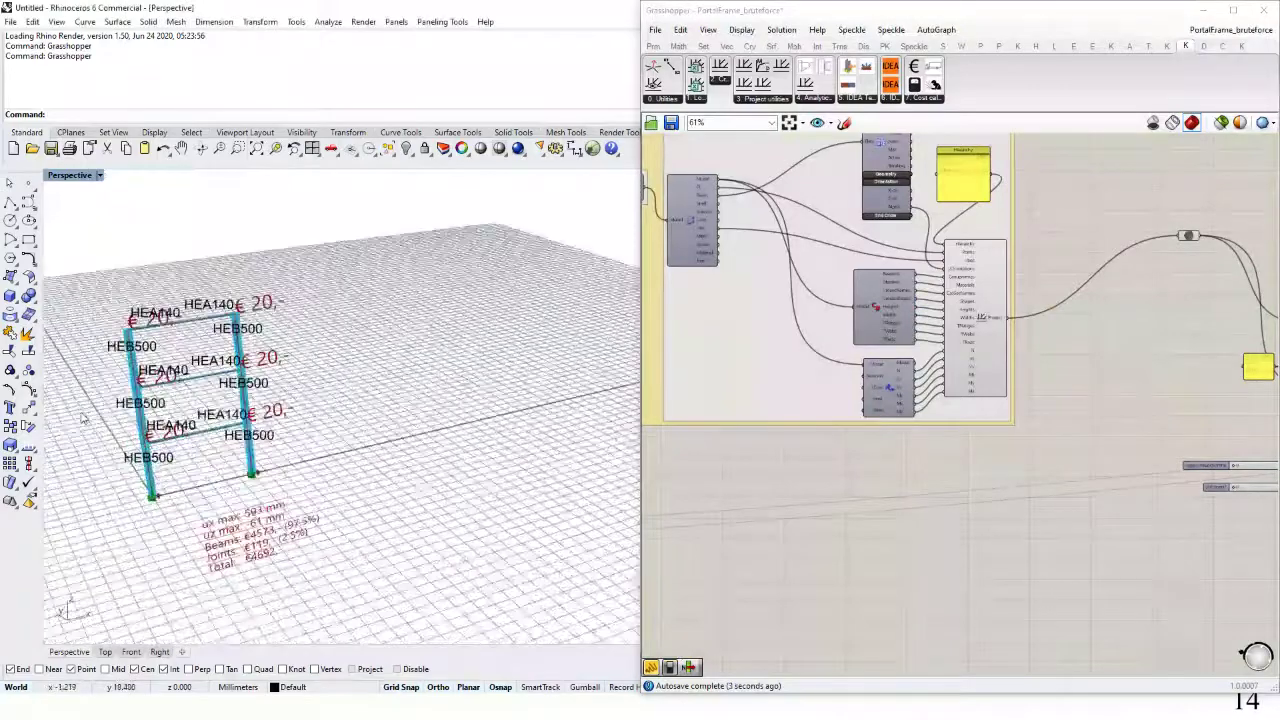
pyautogui.scroll(3, 84, 418)
pyautogui.scroll(-3, 1040, 390)
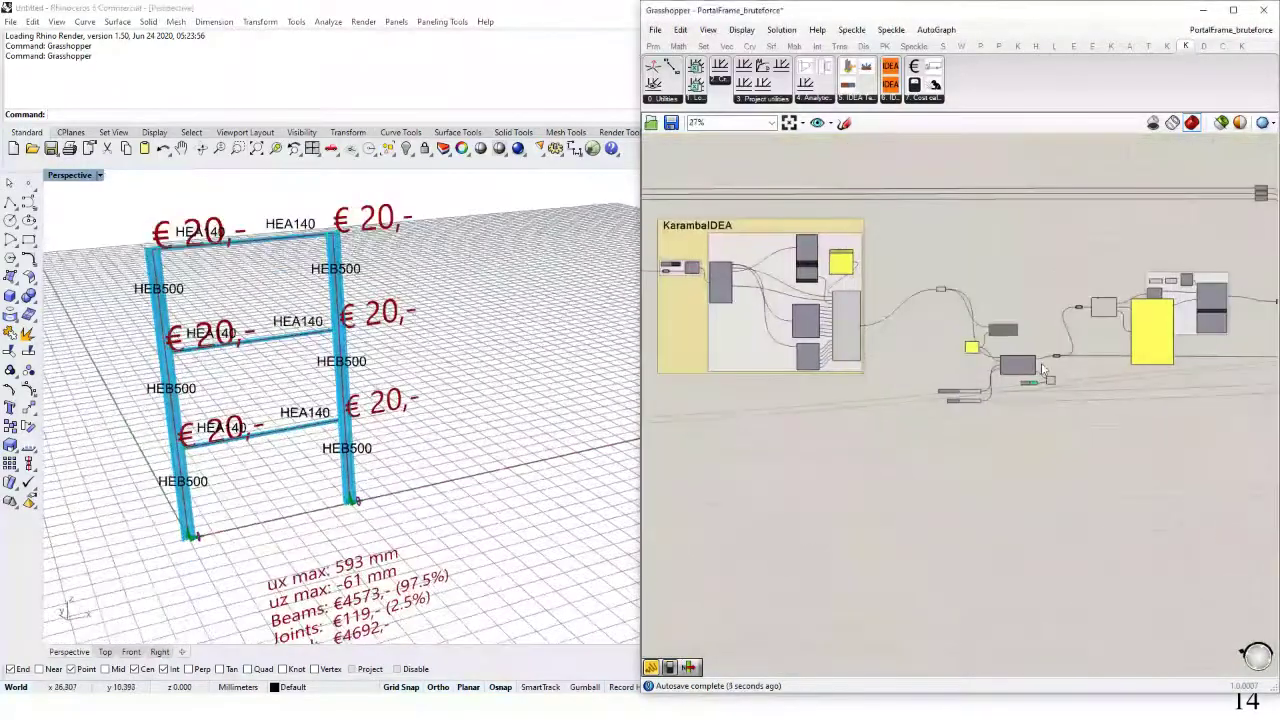
pyautogui.scroll(7, 1042, 370)
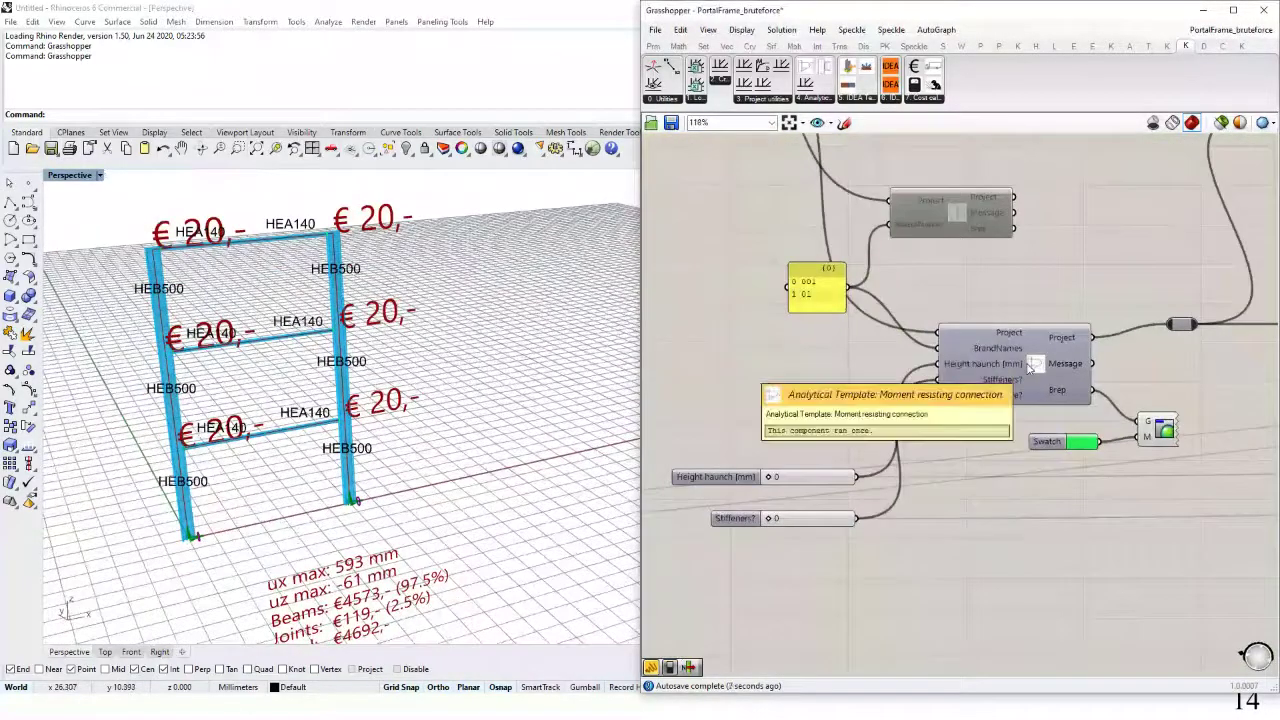
pyautogui.scroll(-4, 1000, 337)
pyautogui.scroll(3, 1045, 373)
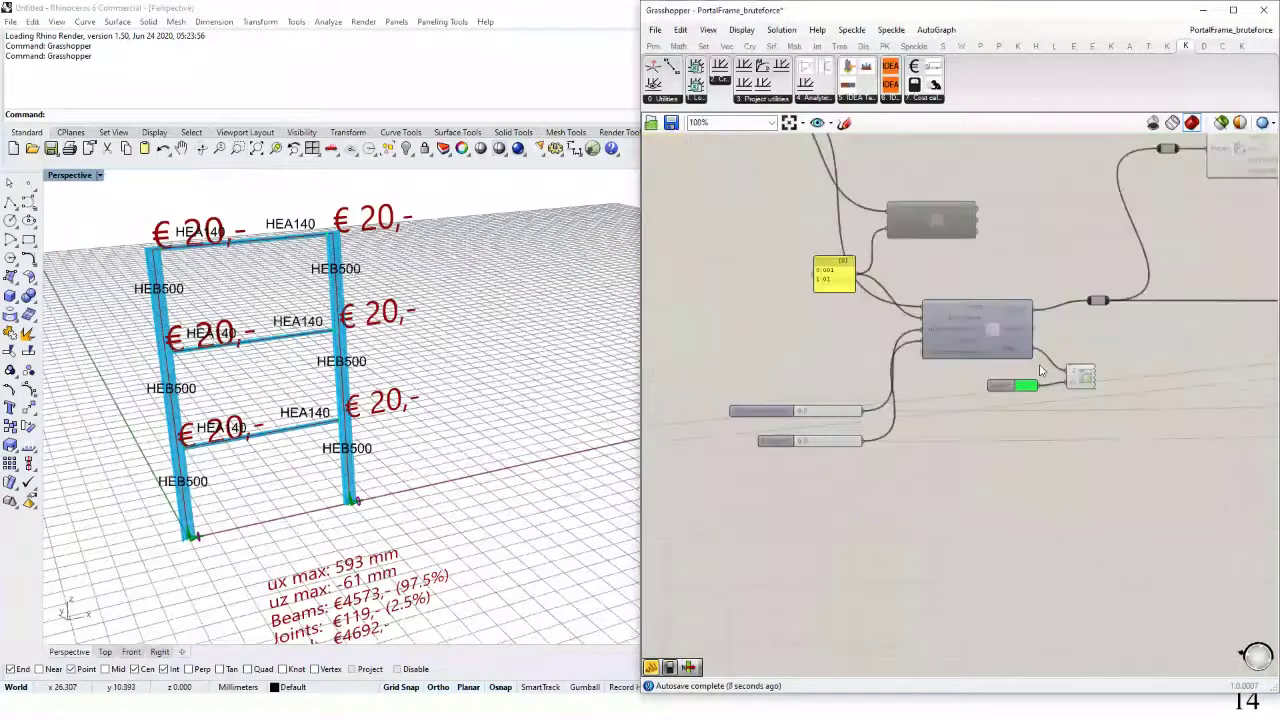
pyautogui.click(985, 325)
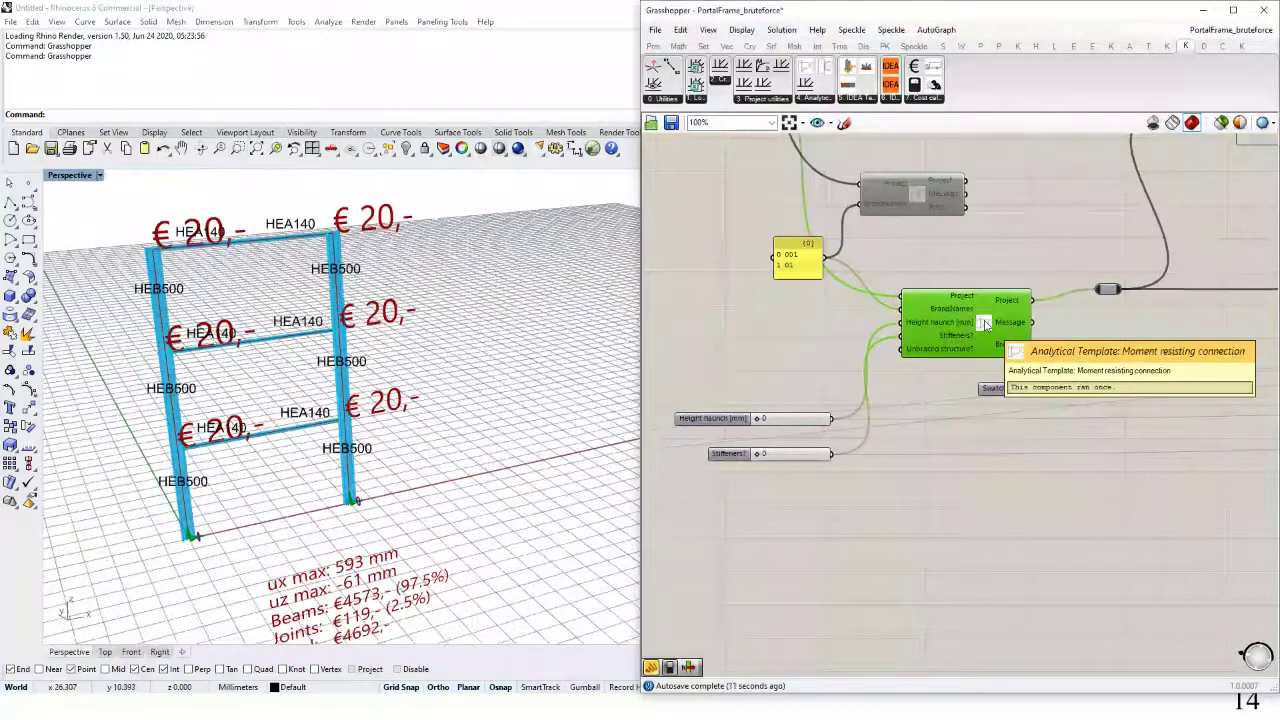
pyautogui.moveTo(847, 281); pyautogui.dragTo(797, 315)
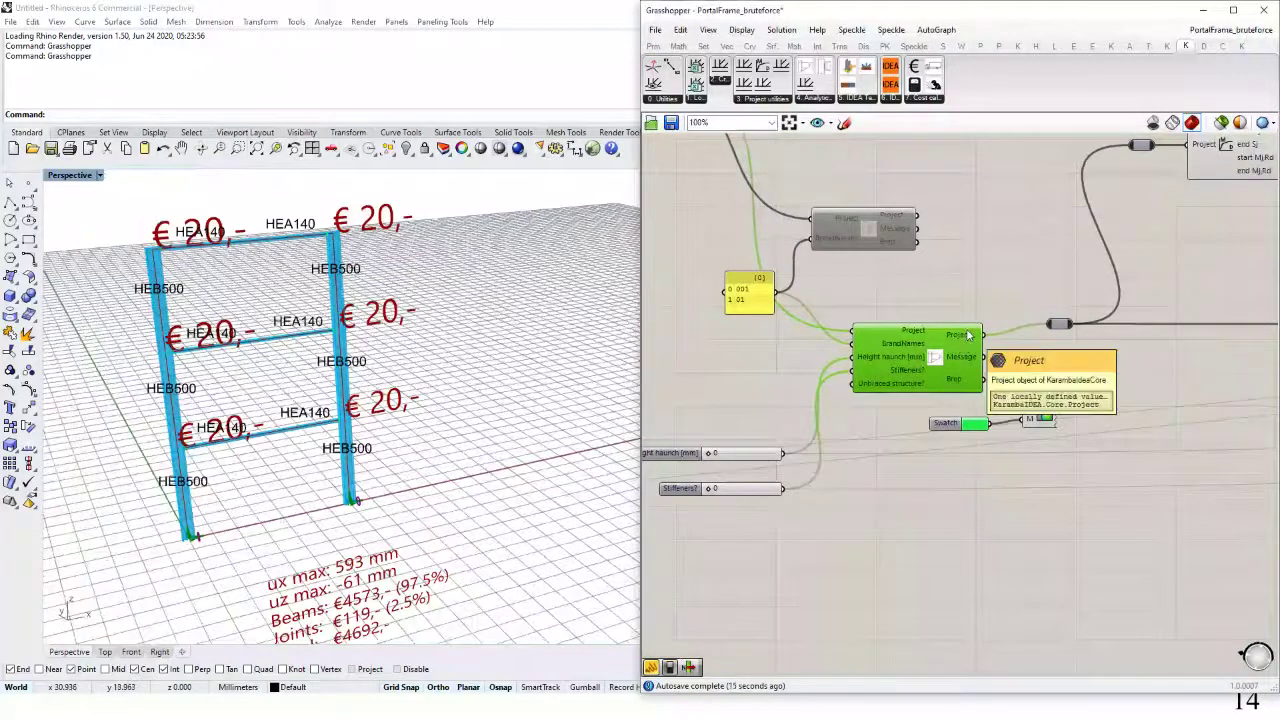
# Set the Height haunch slider of the moment resisting connection template to 506 mm.
pyautogui.scroll(2, 728, 478)
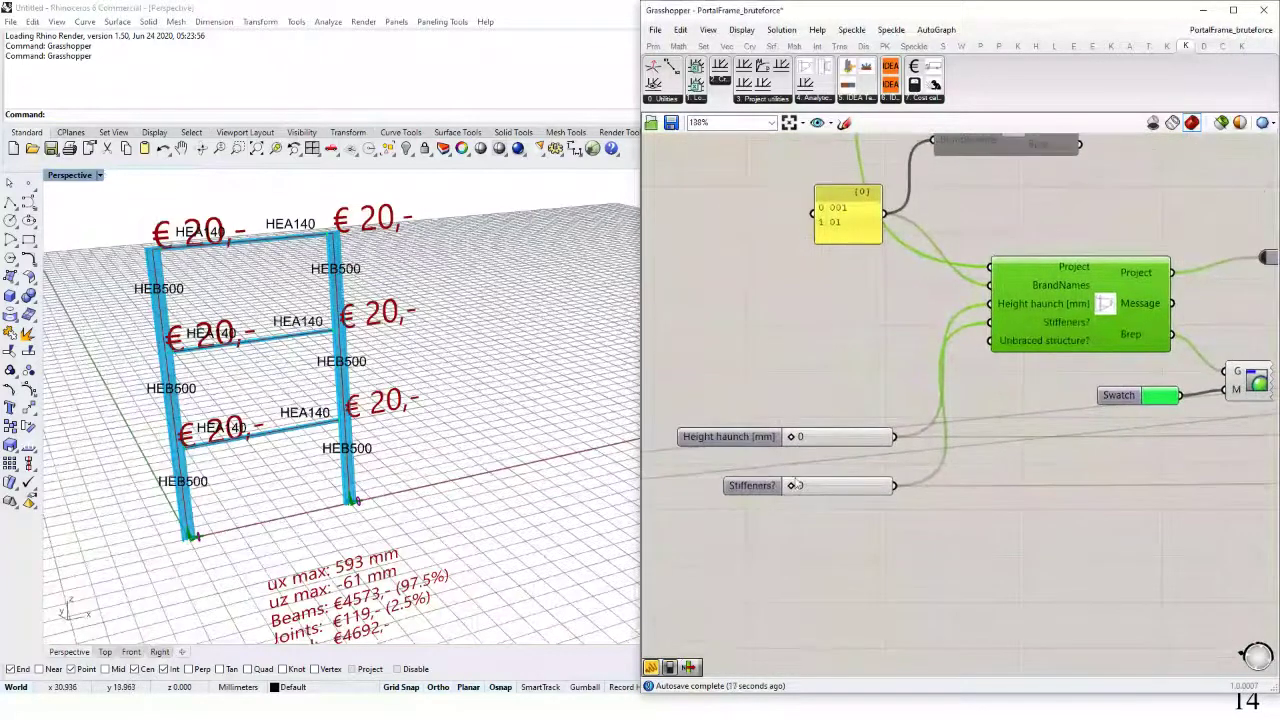
pyautogui.moveTo(791, 440); pyautogui.dragTo(838, 449)
pyautogui.moveTo(1050, 387); pyautogui.dragTo(997, 419)
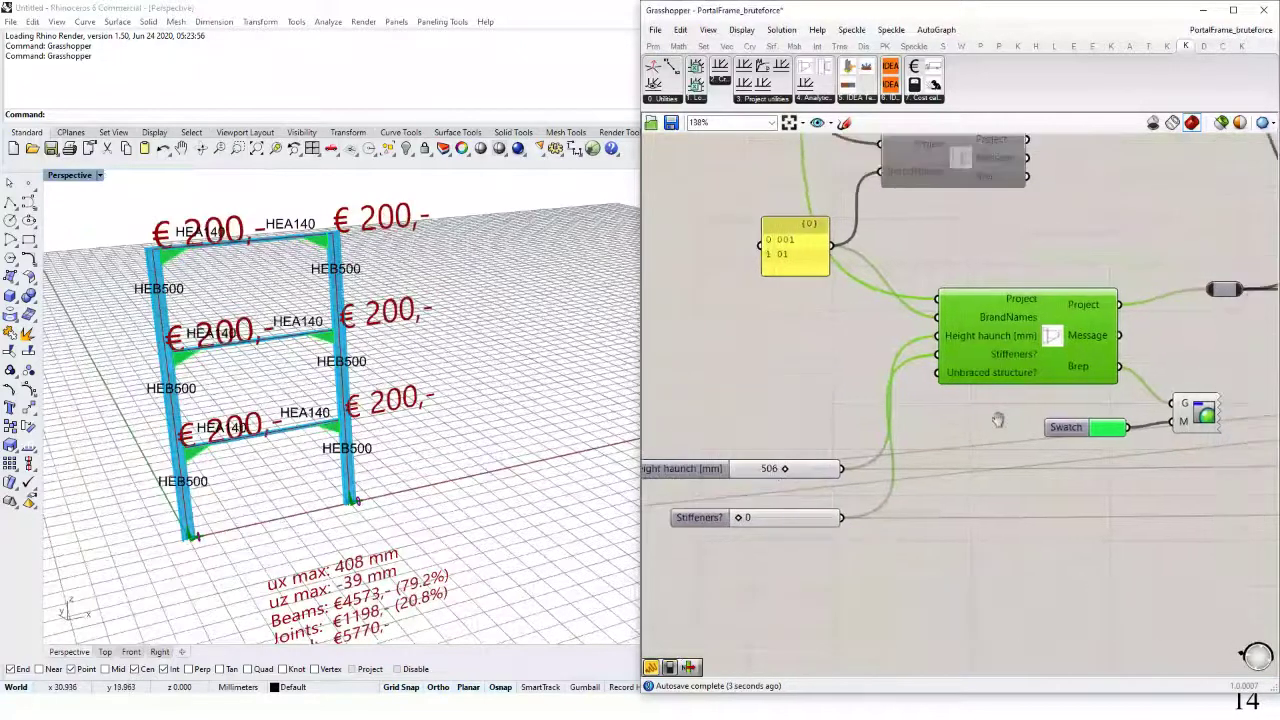
pyautogui.moveTo(992, 340)
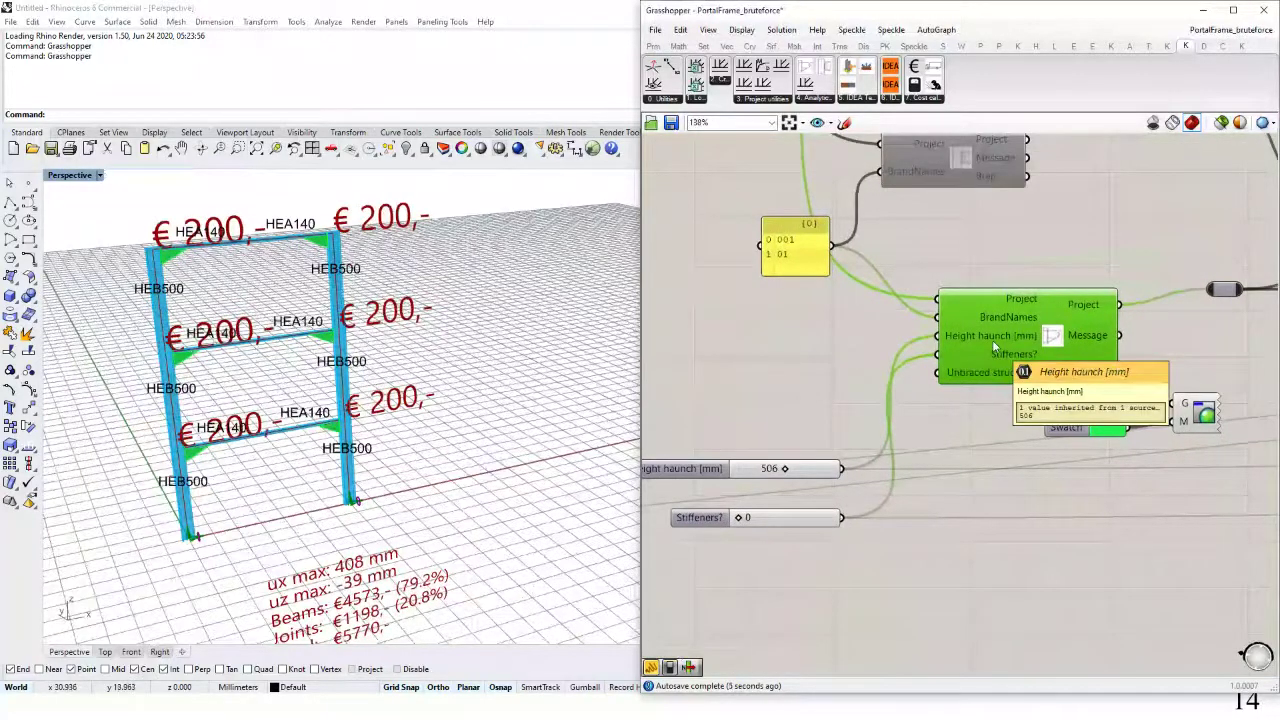
pyautogui.moveTo(1081, 352); pyautogui.dragTo(959, 340)
pyautogui.doubleClick(1100, 324)
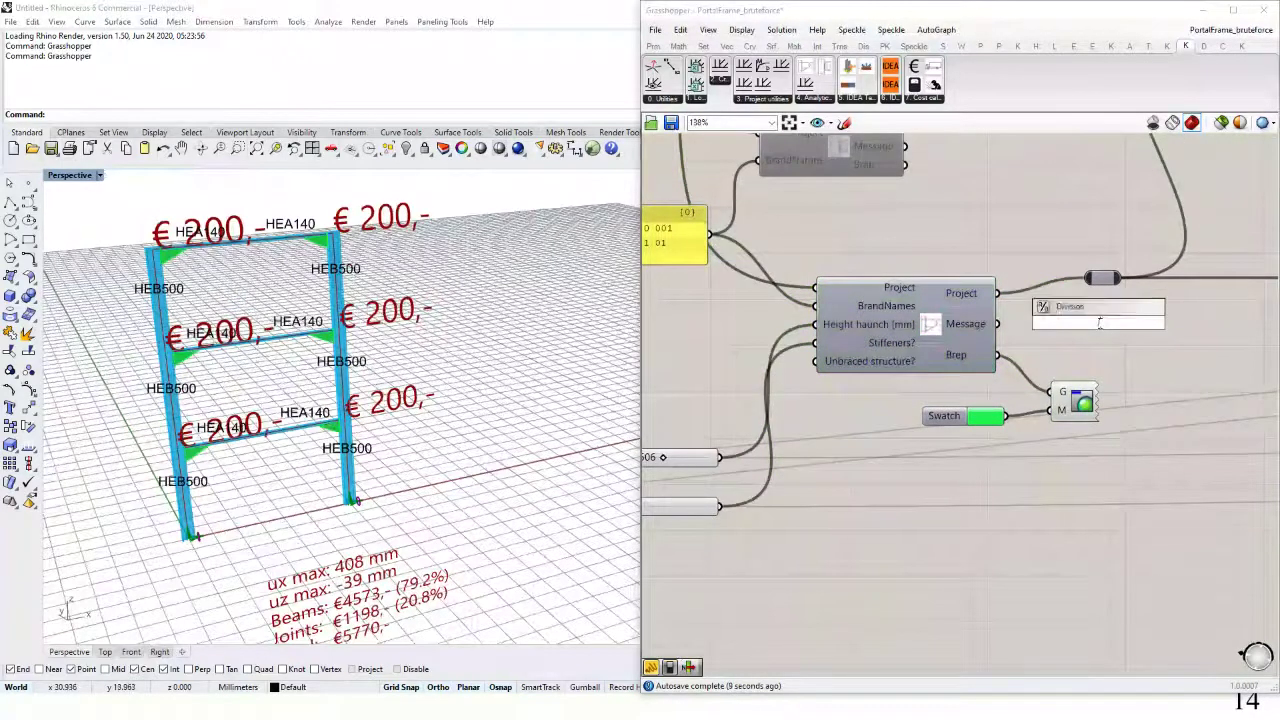
pyautogui.write('//')
pyautogui.press('Return')
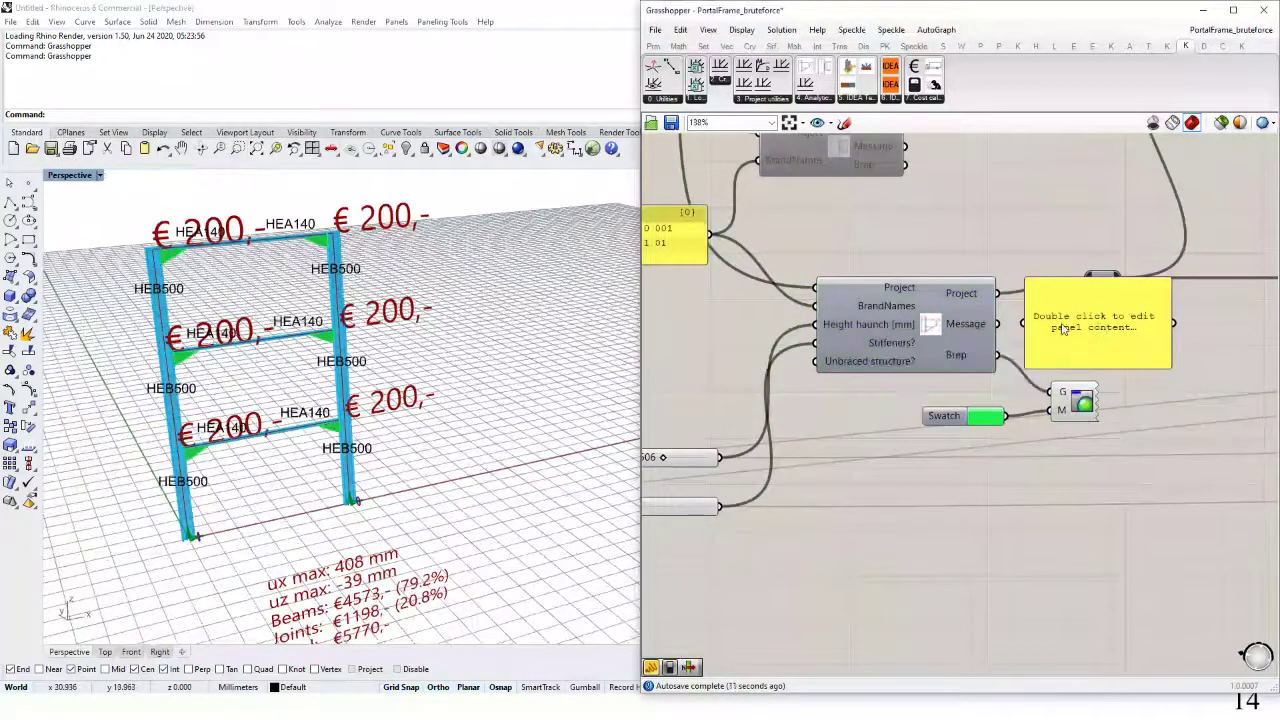
pyautogui.click(1063, 330)
pyautogui.press('Delete')
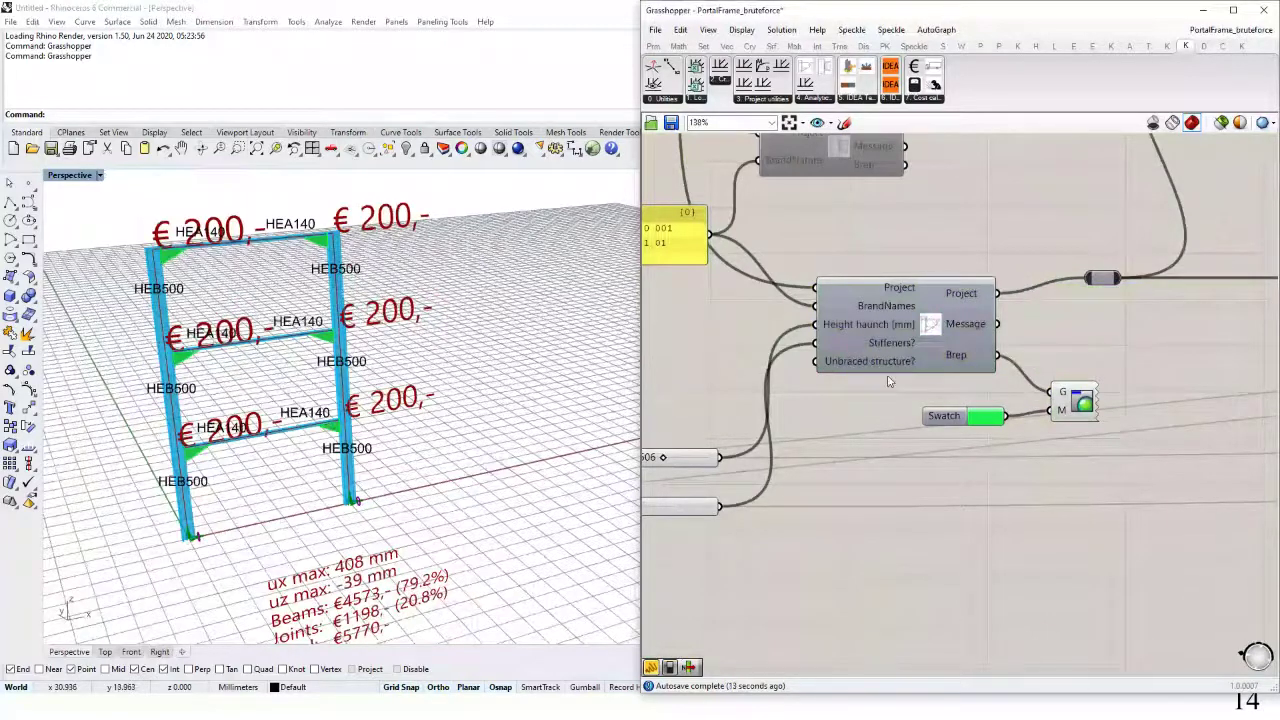
# Set the Stiffeners slider of the moment resisting connection template to 1.
pyautogui.moveTo(889, 381); pyautogui.dragTo(1029, 366)
pyautogui.moveTo(757, 492); pyautogui.dragTo(827, 504)
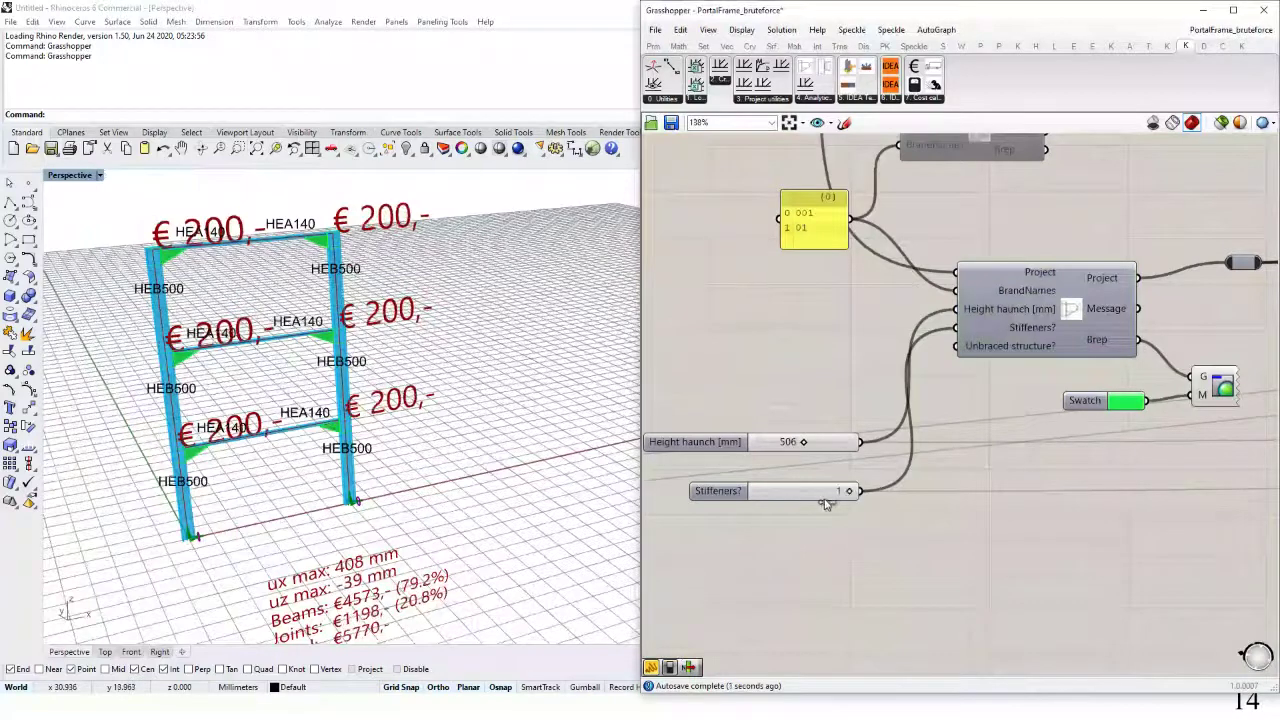
# Turn off the preview of the ATemplate_FinplateConnection component and enable the component.
pyautogui.moveTo(825, 297); pyautogui.dragTo(874, 423)
pyautogui.click(1025, 263)
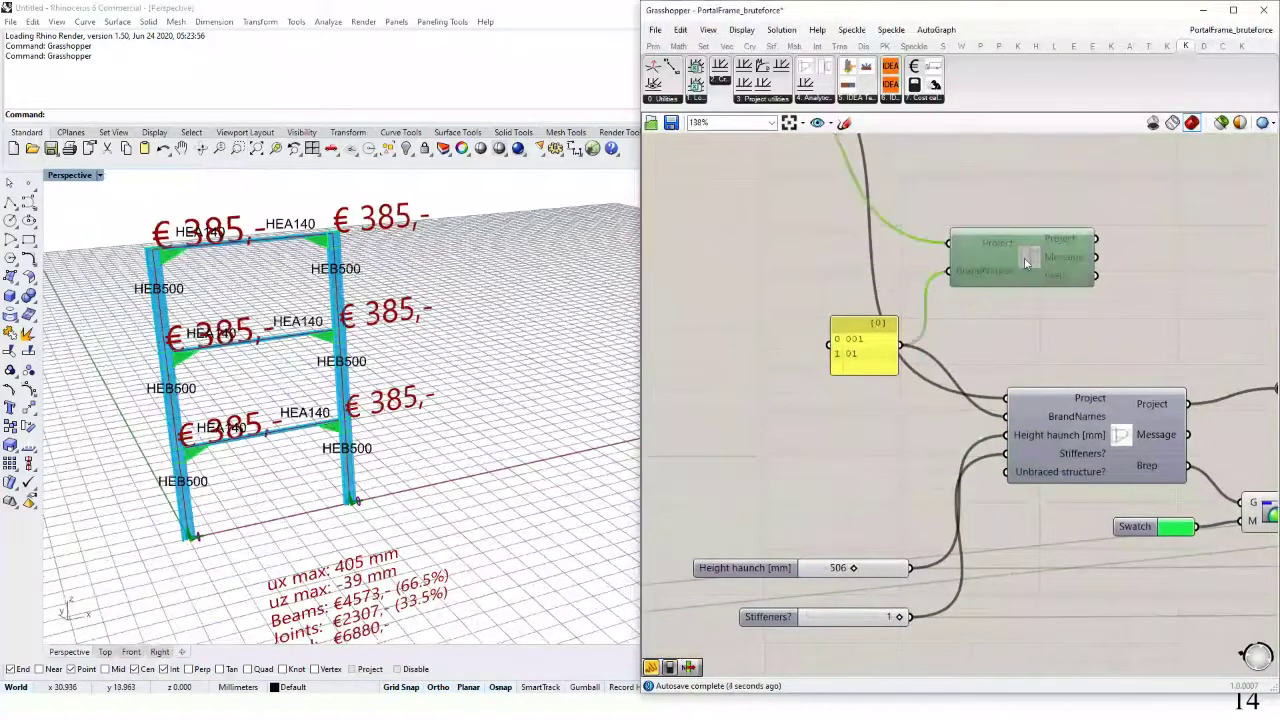
pyautogui.rightClick(1031, 261)
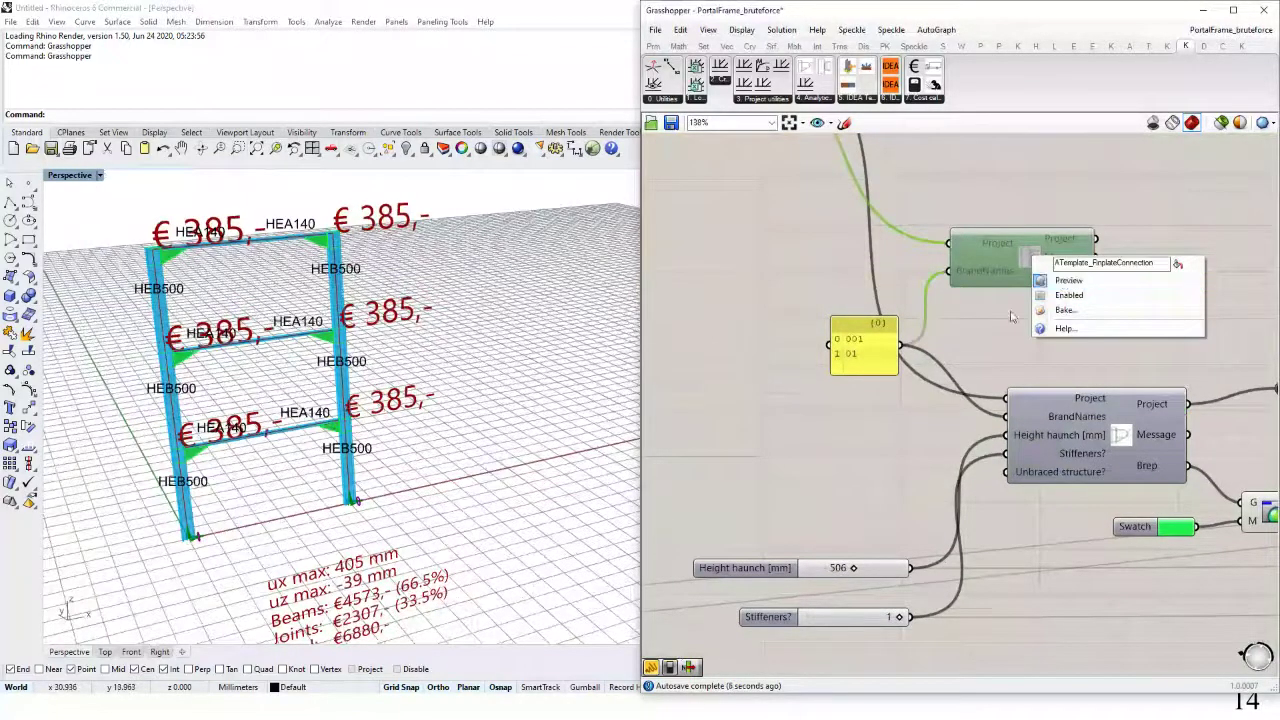
pyautogui.click(972, 186)
pyautogui.click(806, 100)
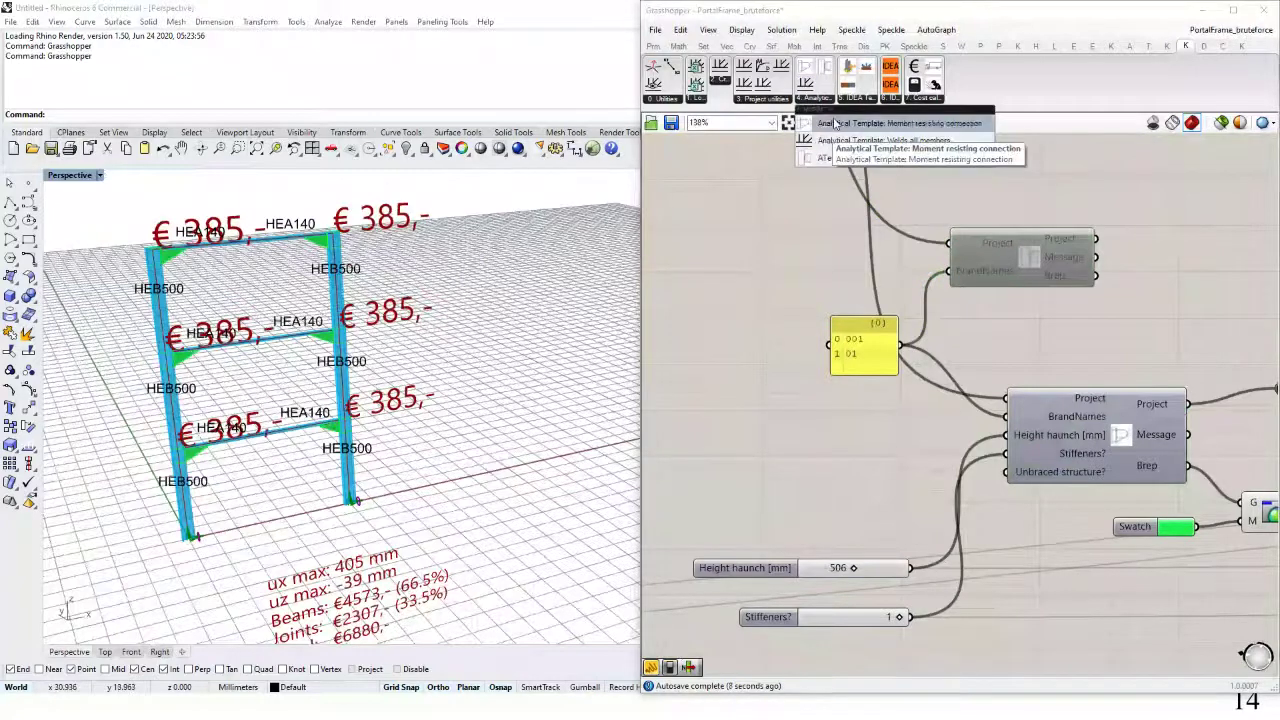
pyautogui.rightClick(1036, 260)
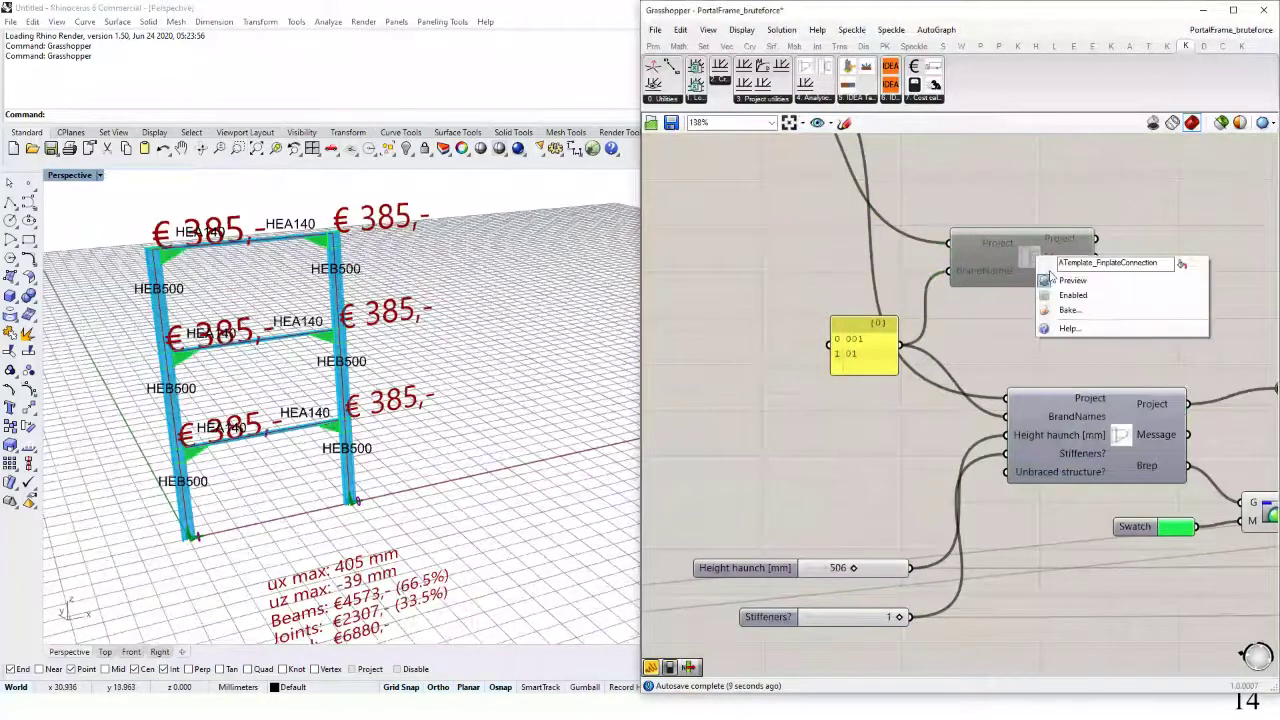
pyautogui.click(1066, 282)
pyautogui.rightClick(1027, 257)
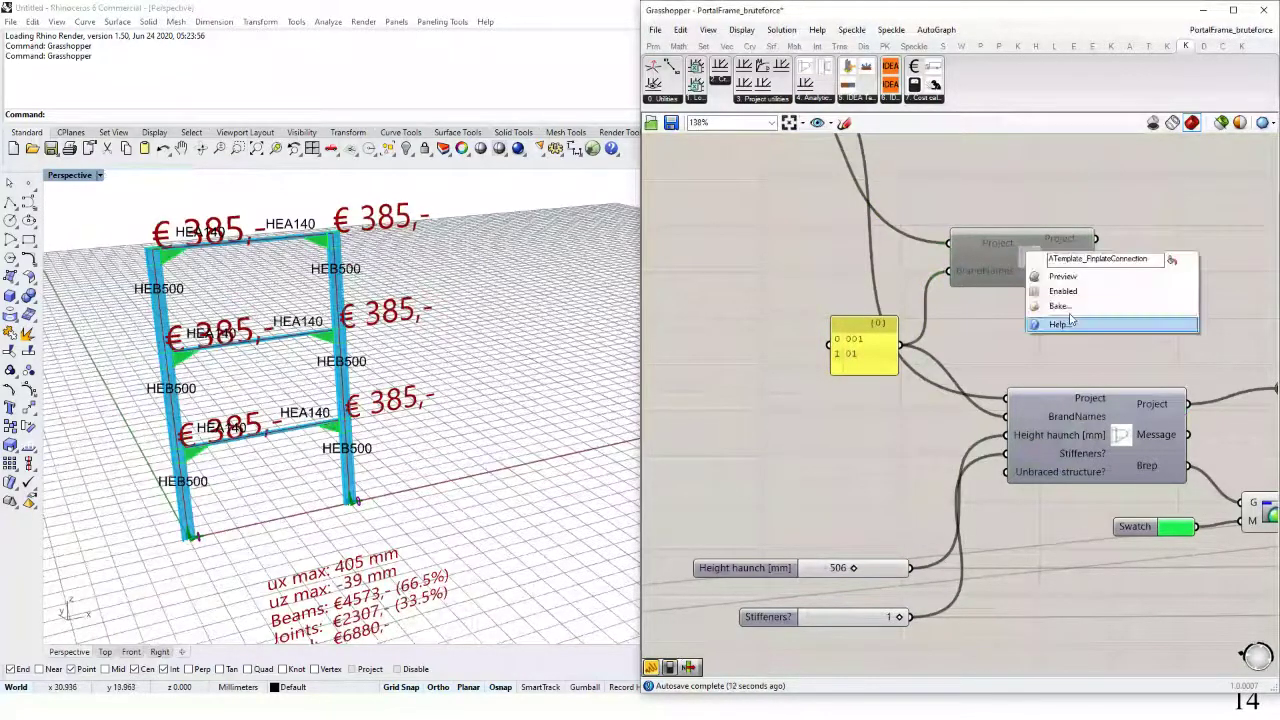
pyautogui.click(1068, 292)
# Disable the moment resisting connection template and connect the fin plate template's Project output to the downstream relay.
pyautogui.click(1128, 438)
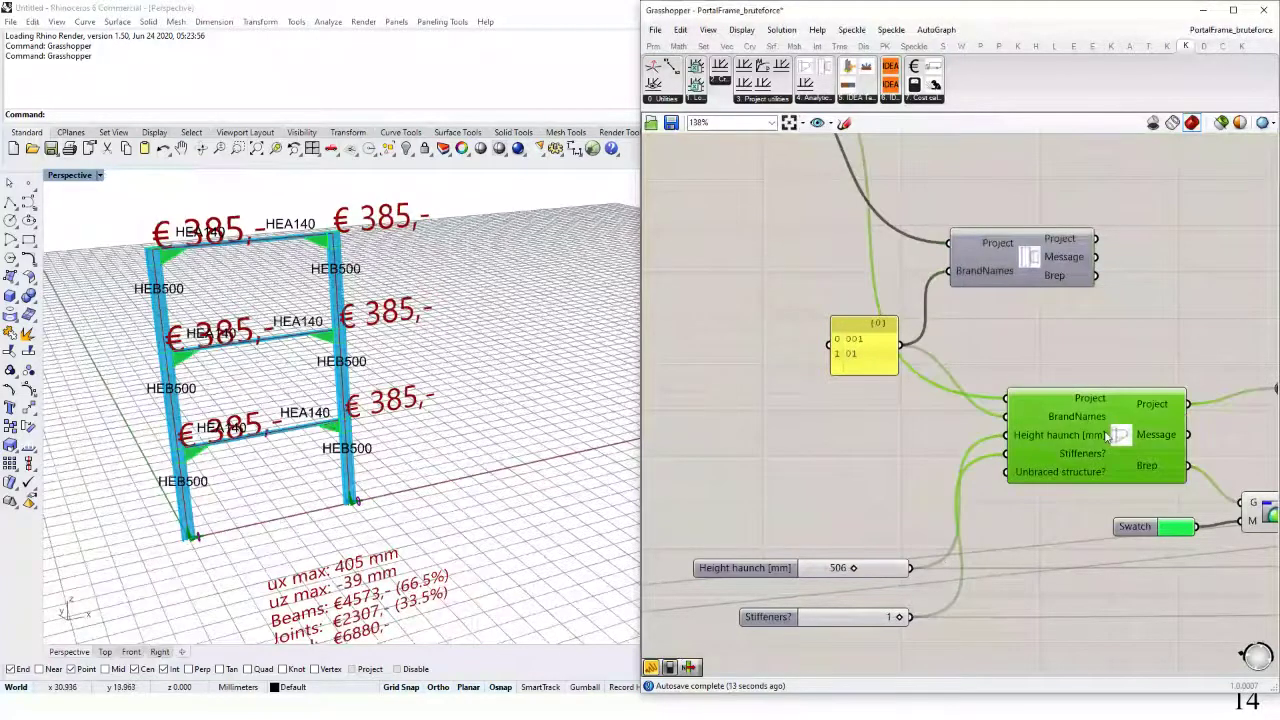
pyautogui.rightClick(1105, 436)
pyautogui.click(1139, 480)
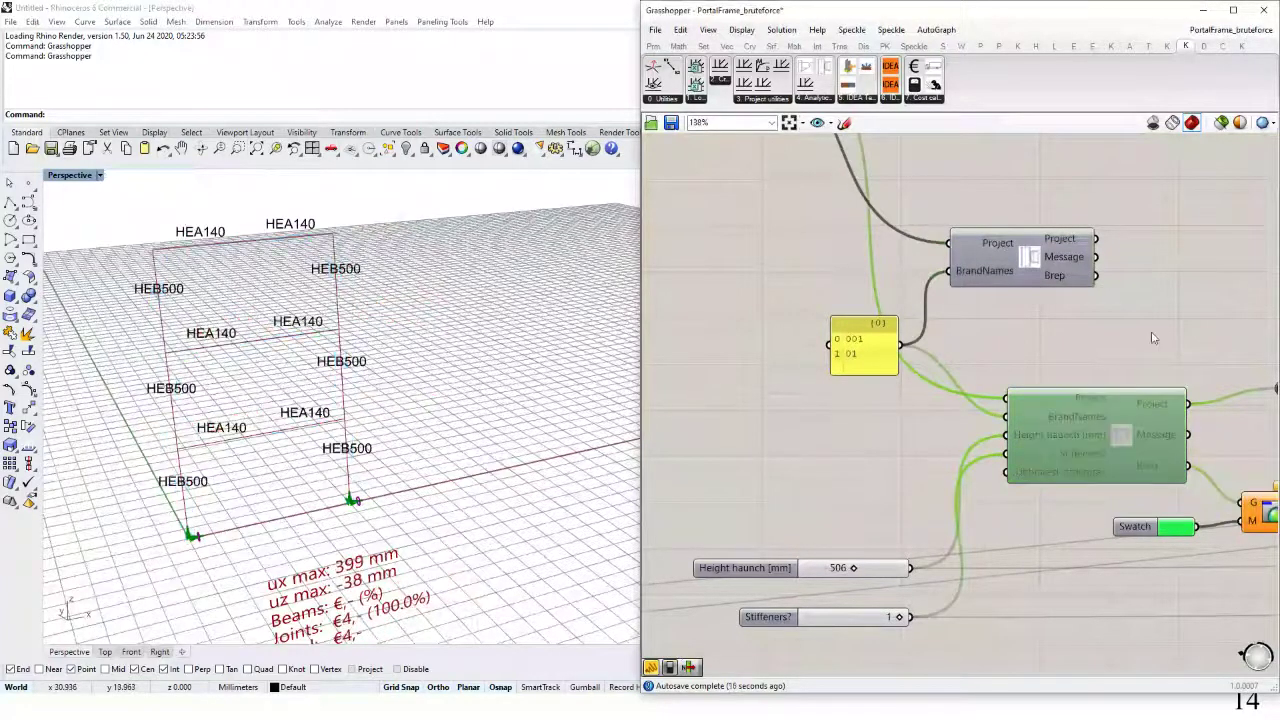
pyautogui.scroll(-4, 1050, 254)
pyautogui.moveTo(960, 278); pyautogui.dragTo(1054, 355)
# Set the Beam Index CSS slider to 12.
pyautogui.scroll(-7, 1037, 330)
pyautogui.scroll(6, 758, 344)
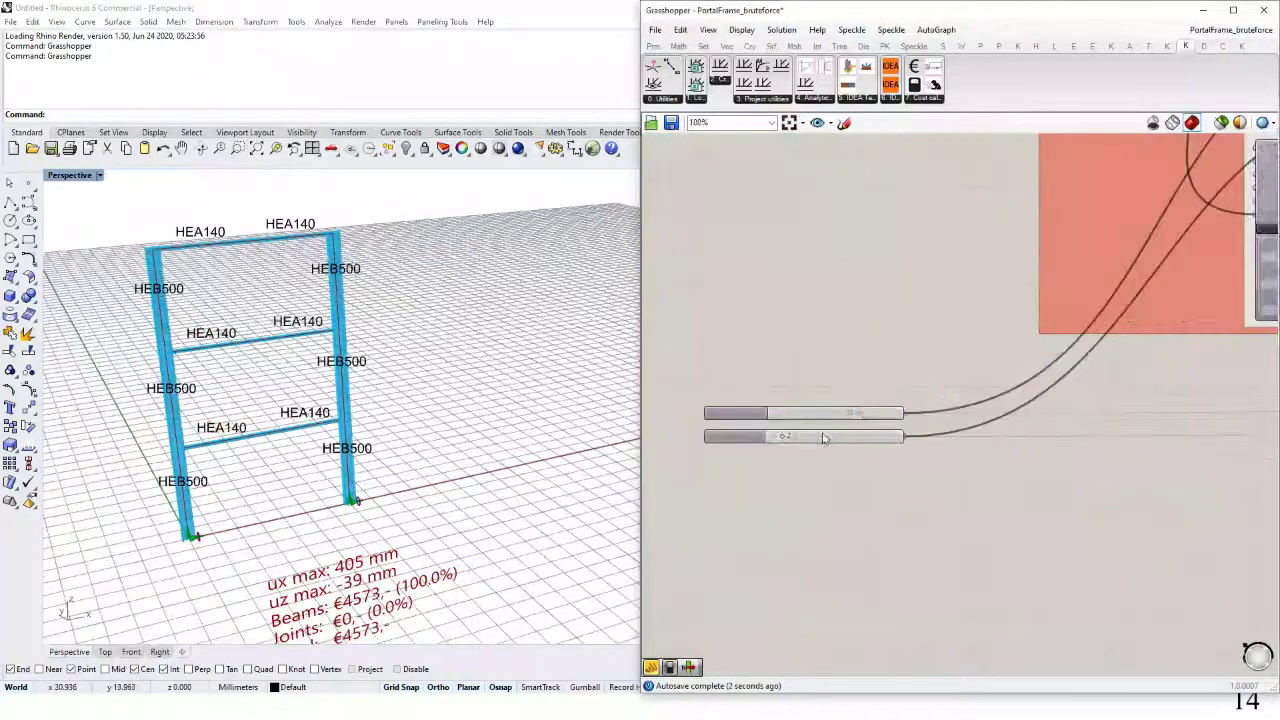
pyautogui.moveTo(787, 440); pyautogui.dragTo(838, 443)
# Connect the fin plate template's Brep output to the G input of the preview component coloured by the green swatch.
pyautogui.scroll(12, 310, 225)
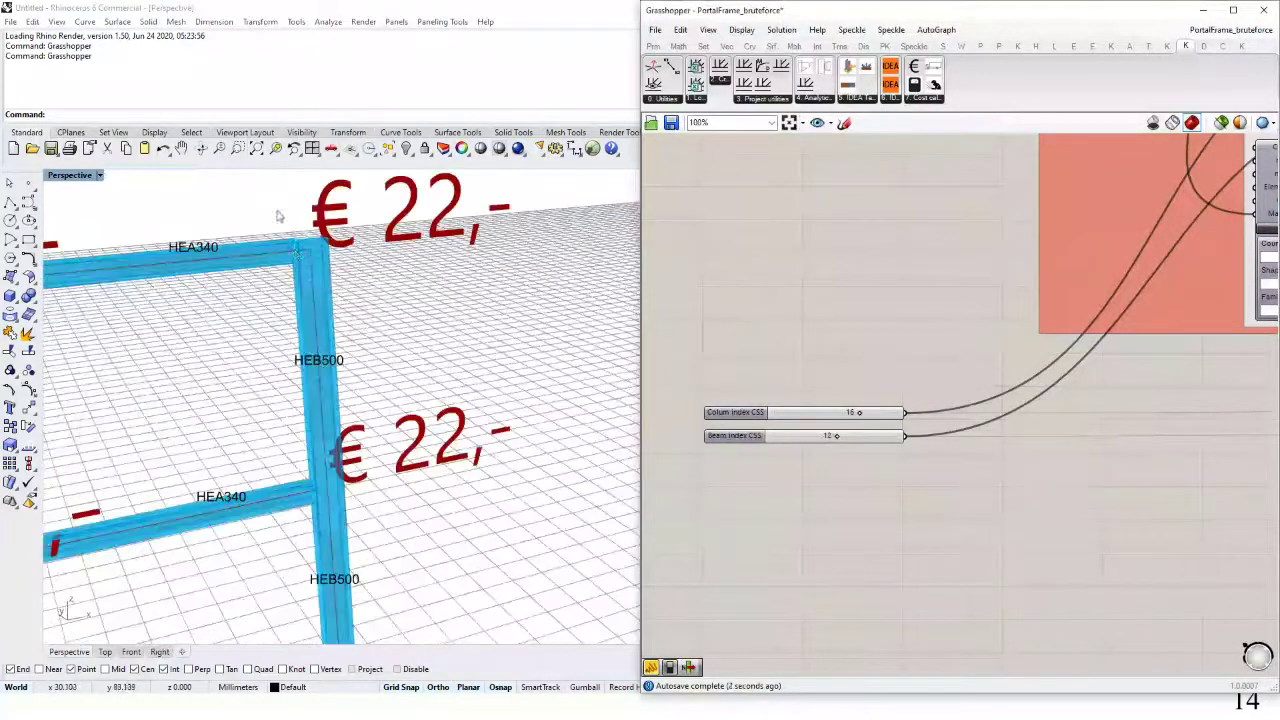
pyautogui.scroll(-9, 925, 330)
pyautogui.scroll(8, 1097, 354)
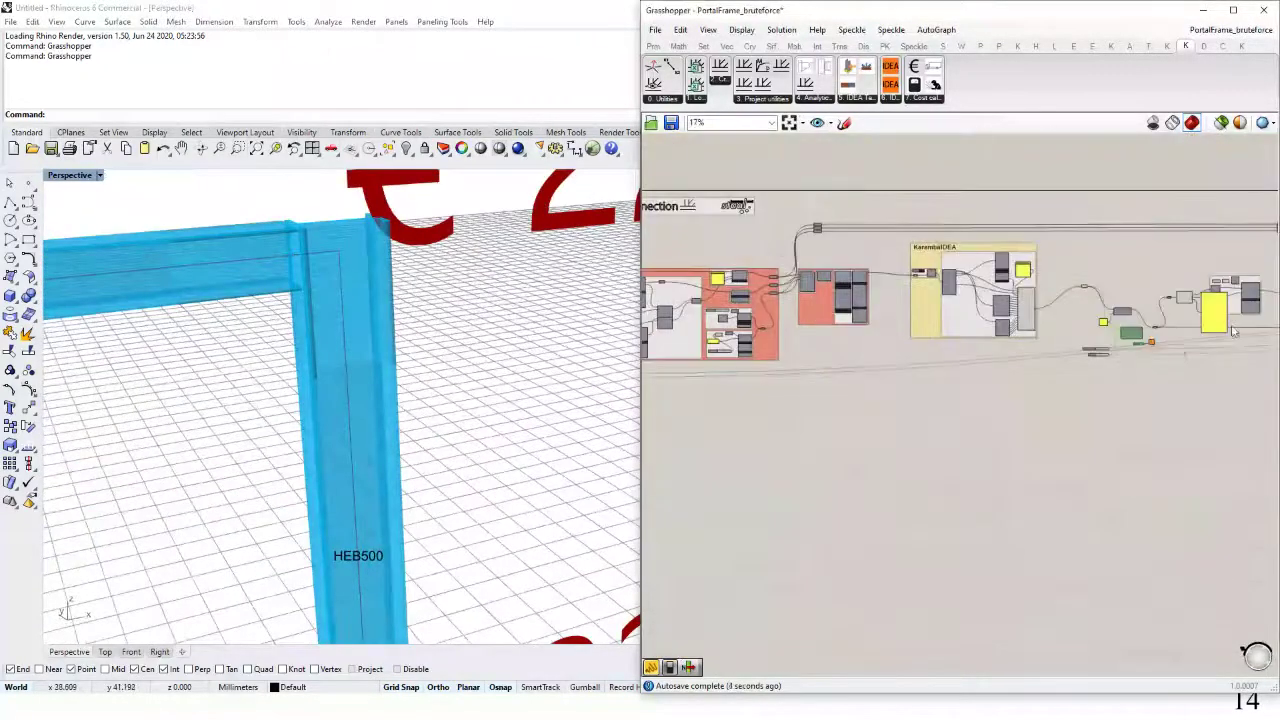
pyautogui.moveTo(960, 253); pyautogui.dragTo(1073, 424)
pyautogui.hotkey('ctrl', 'z')
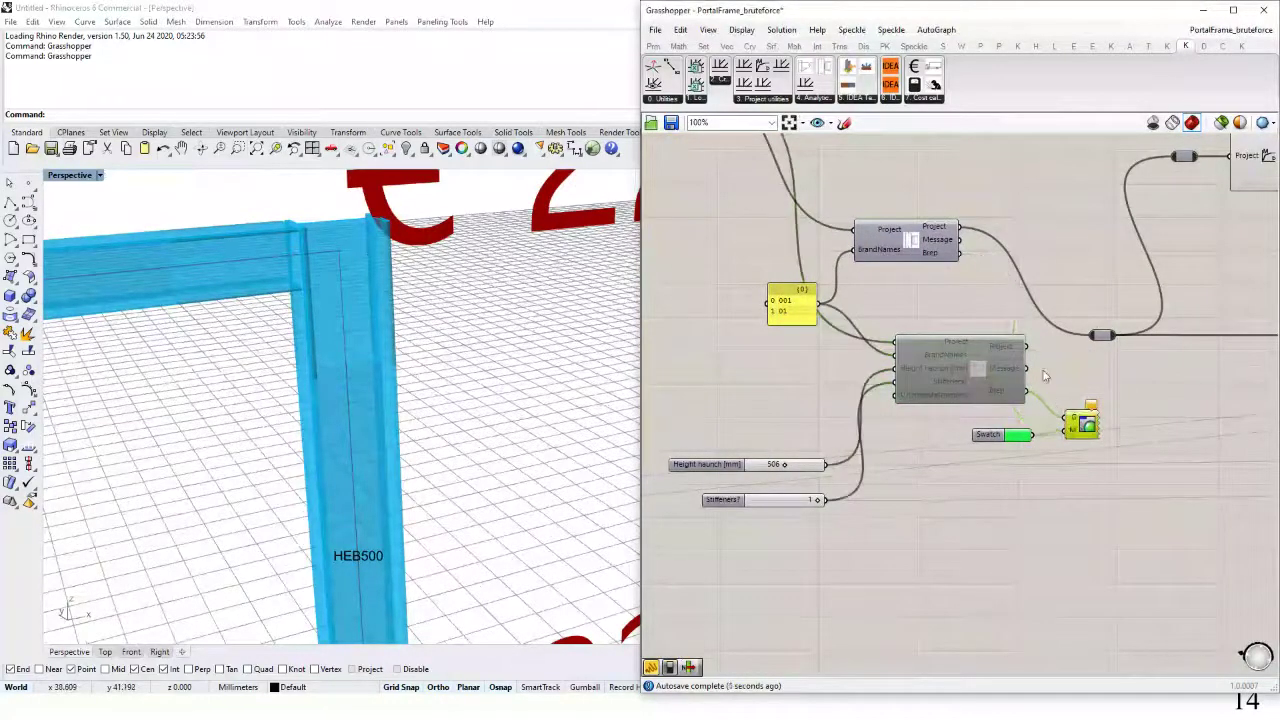
pyautogui.moveTo(960, 253); pyautogui.dragTo(1074, 417)
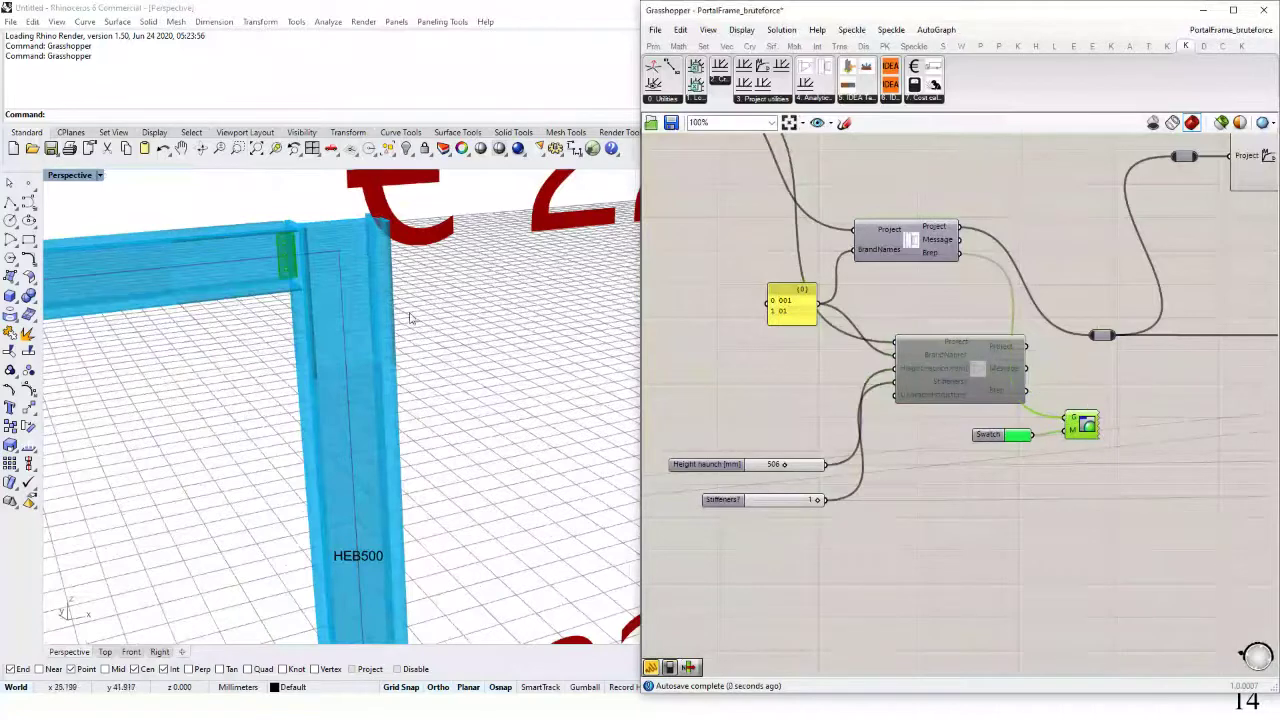
# Move the coloured preview component next to the fin plate template's Brep output.
pyautogui.scroll(-10, 406, 312)
pyautogui.moveTo(406, 312); pyautogui.dragTo(396, 278)
pyautogui.scroll(8, 396, 278)
pyautogui.scroll(9, 348, 264)
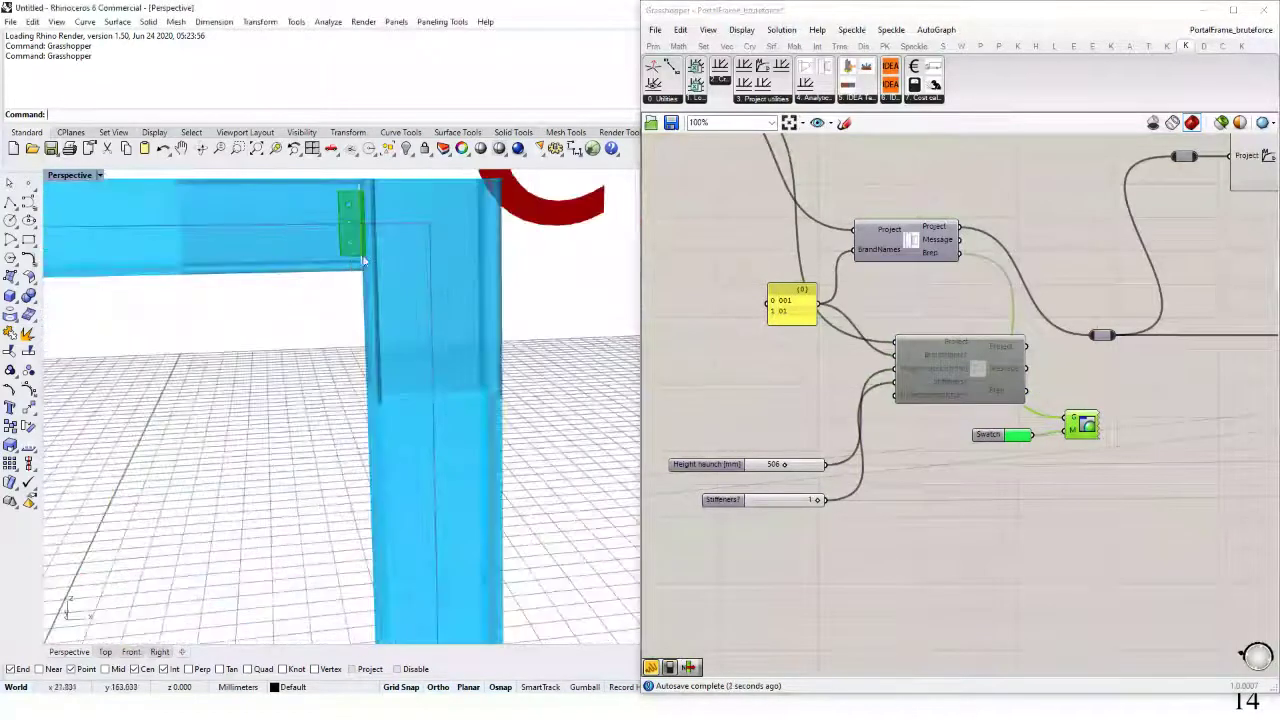
pyautogui.moveTo(968, 267); pyautogui.dragTo(914, 312)
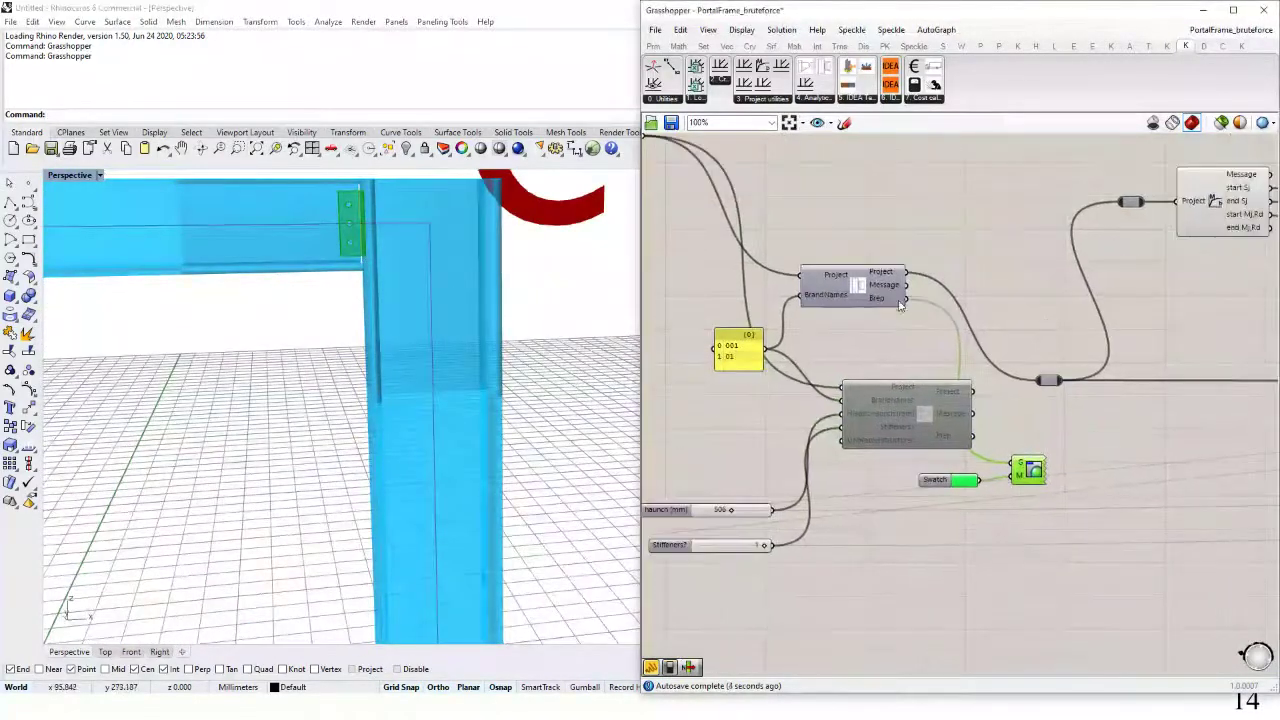
pyautogui.moveTo(1040, 481); pyautogui.dragTo(1005, 305)
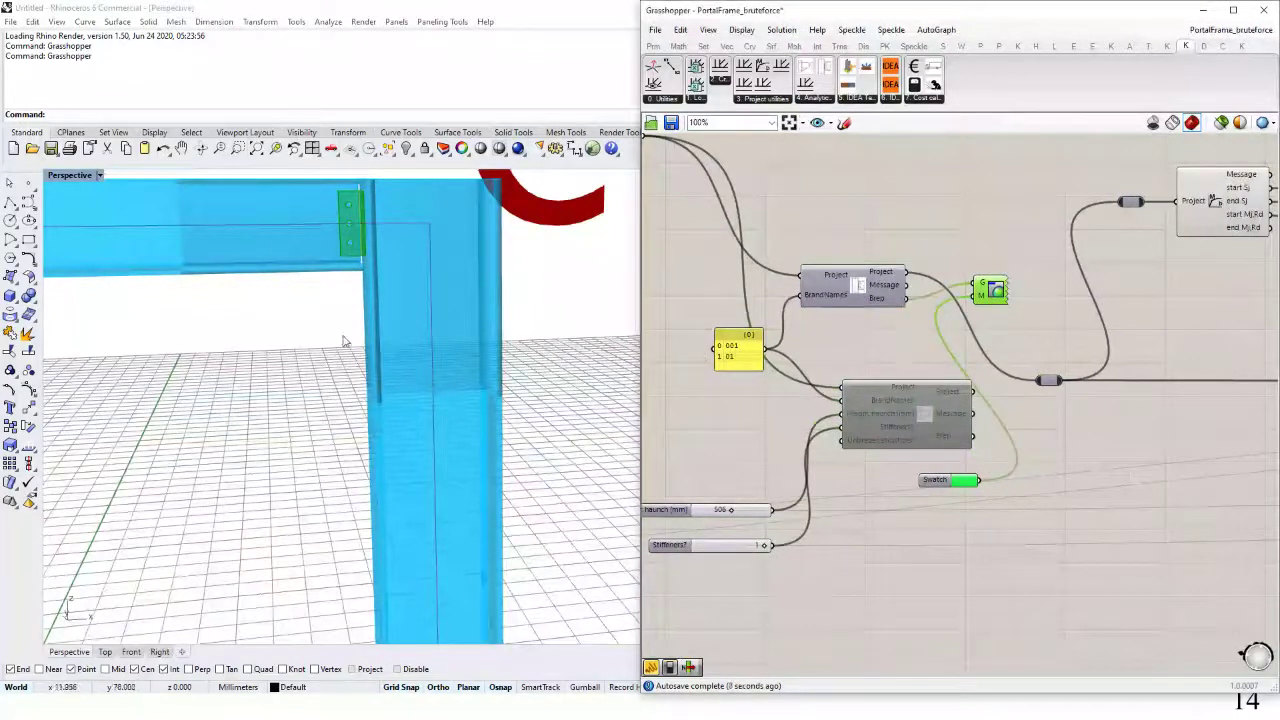
# Add a panel beside the fin plate template and connect the template's Message output to it.
pyautogui.doubleClick(969, 241)
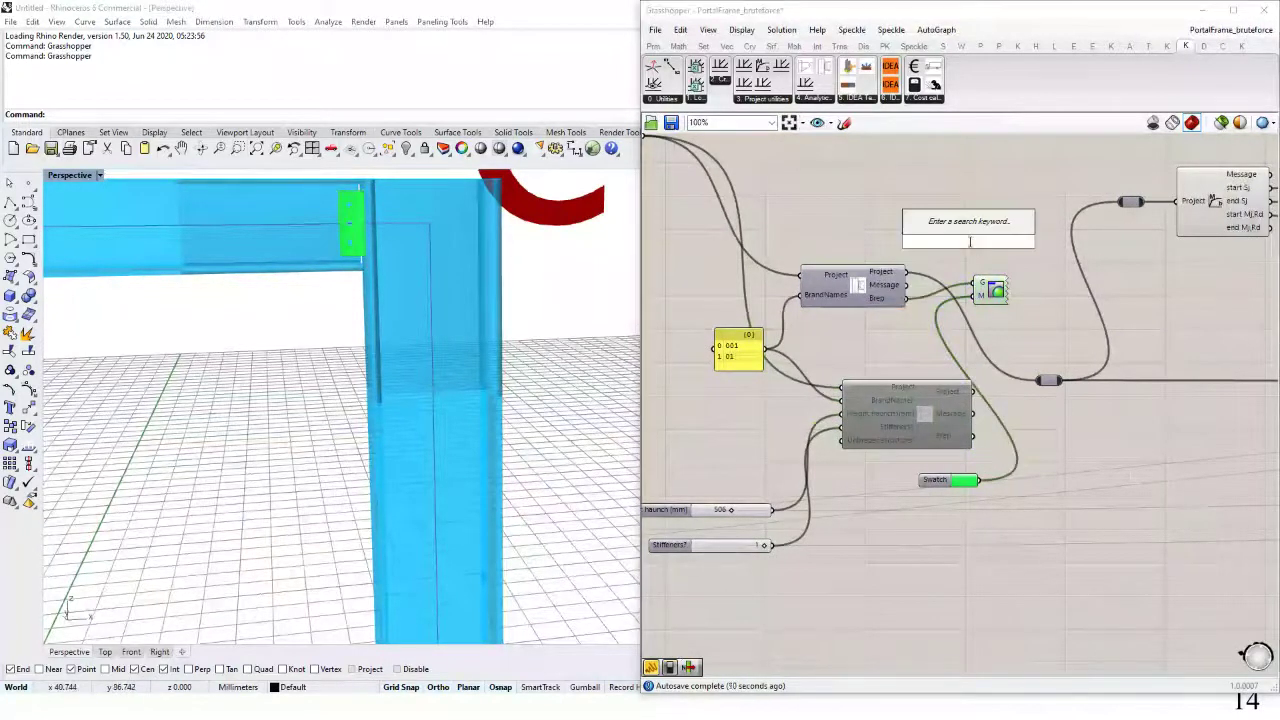
pyautogui.write('//')
pyautogui.press('Return')
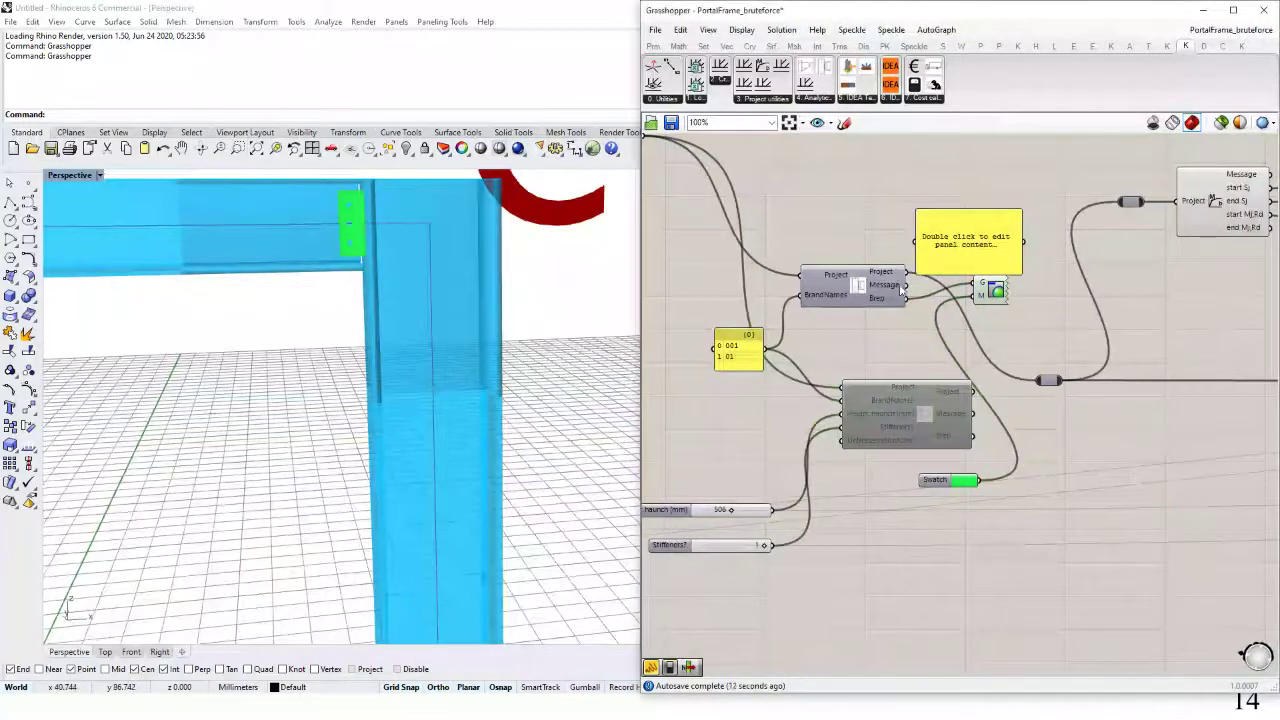
pyautogui.moveTo(906, 288); pyautogui.dragTo(916, 242)
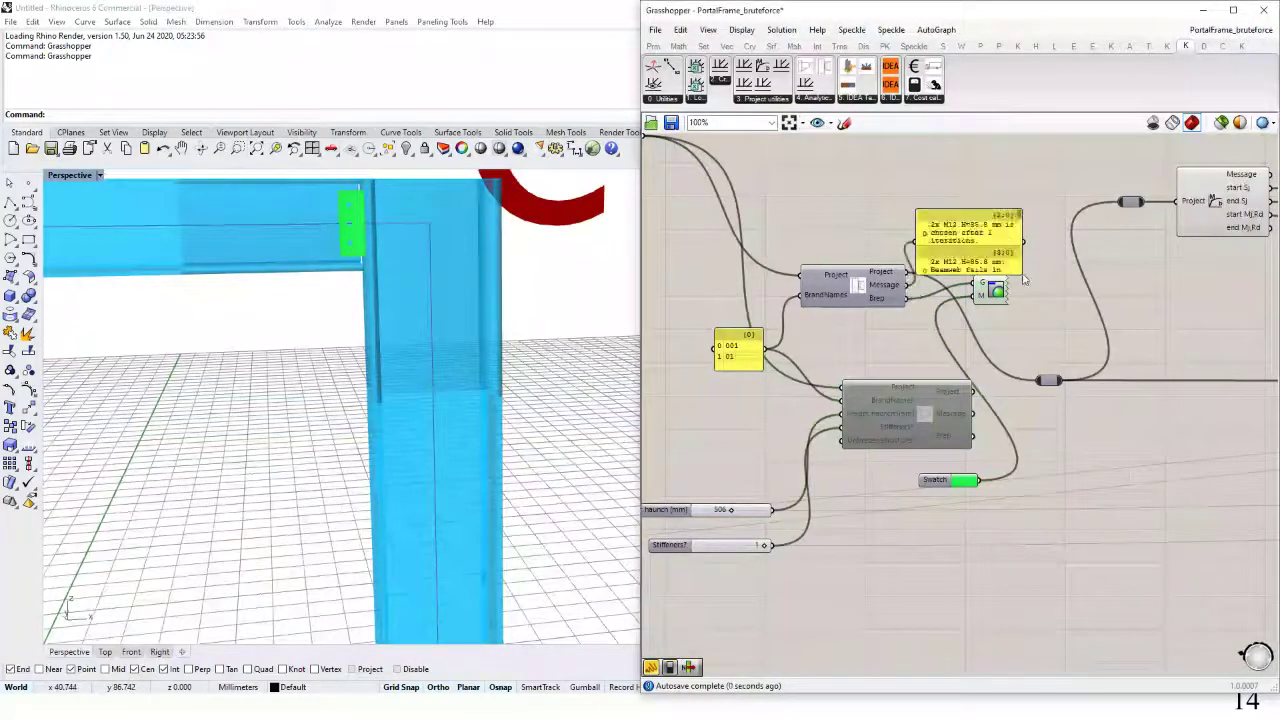
# Enlarge the fin plate message panel and read through the bolt configuration checks listed for each joint.
pyautogui.moveTo(1021, 273); pyautogui.dragTo(1213, 594)
pyautogui.moveTo(1124, 468); pyautogui.dragTo(1053, 373)
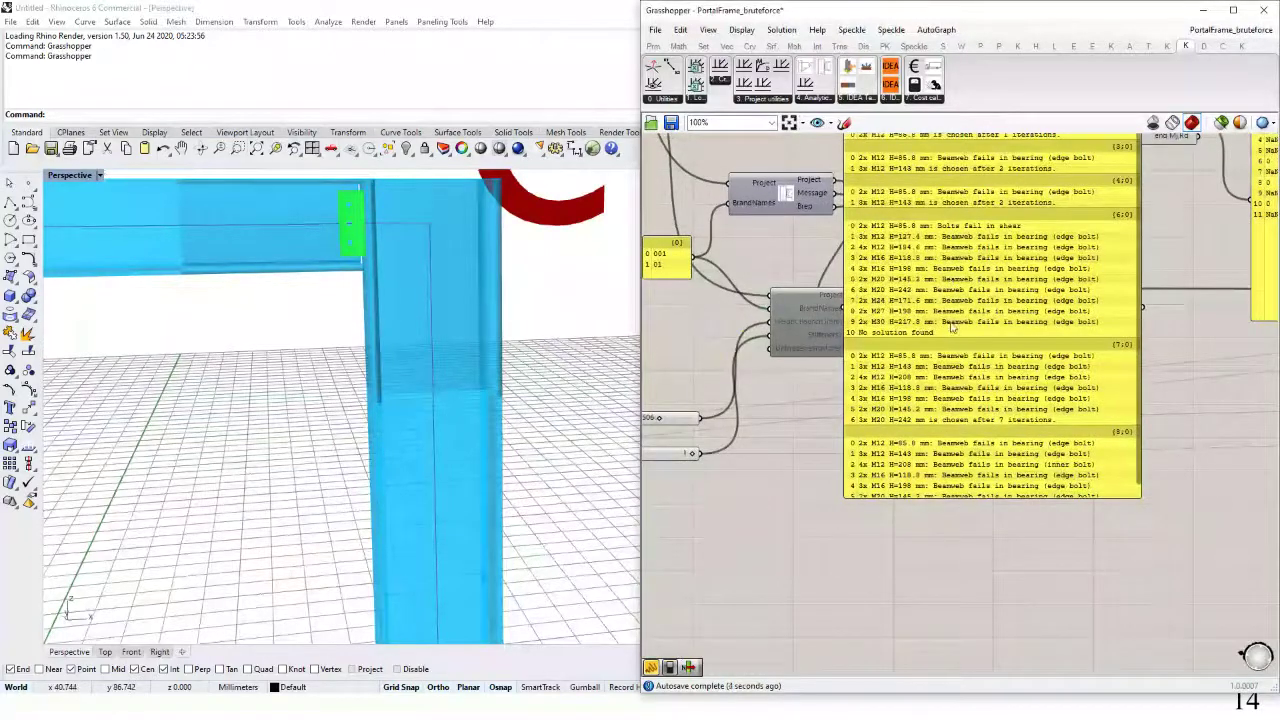
pyautogui.moveTo(951, 327); pyautogui.dragTo(975, 388)
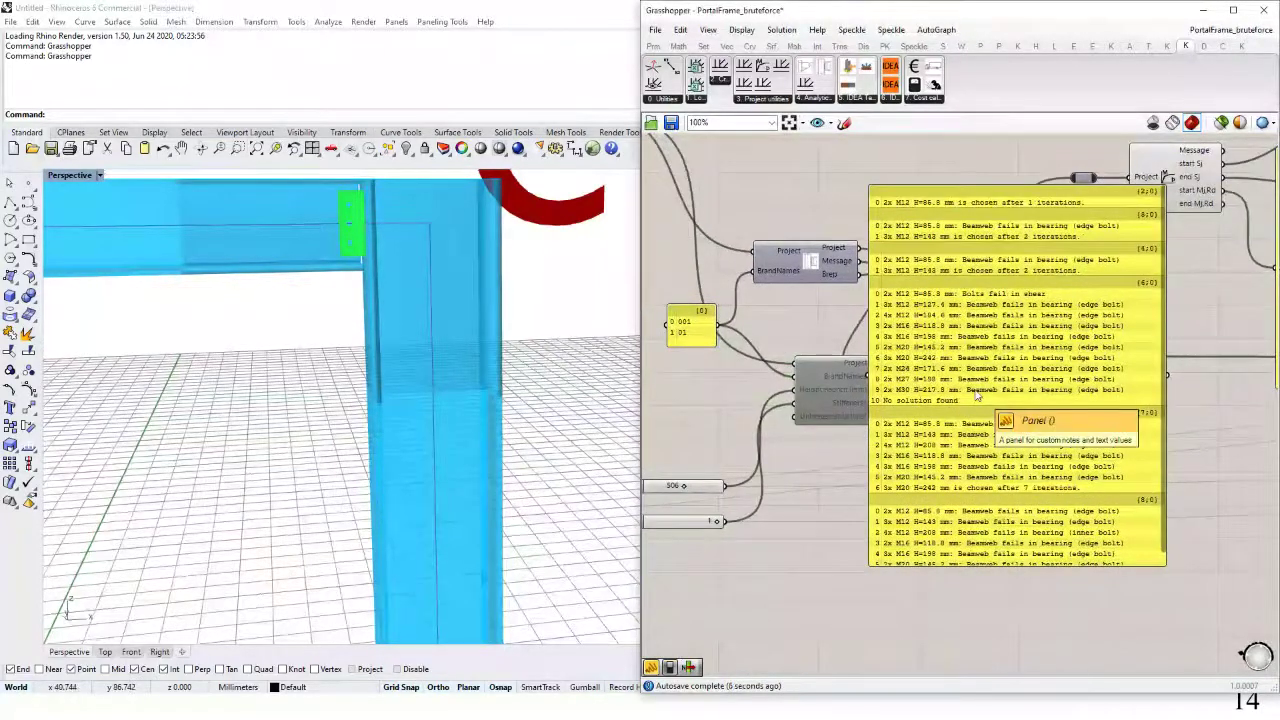
pyautogui.moveTo(1164, 310); pyautogui.dragTo(1172, 383)
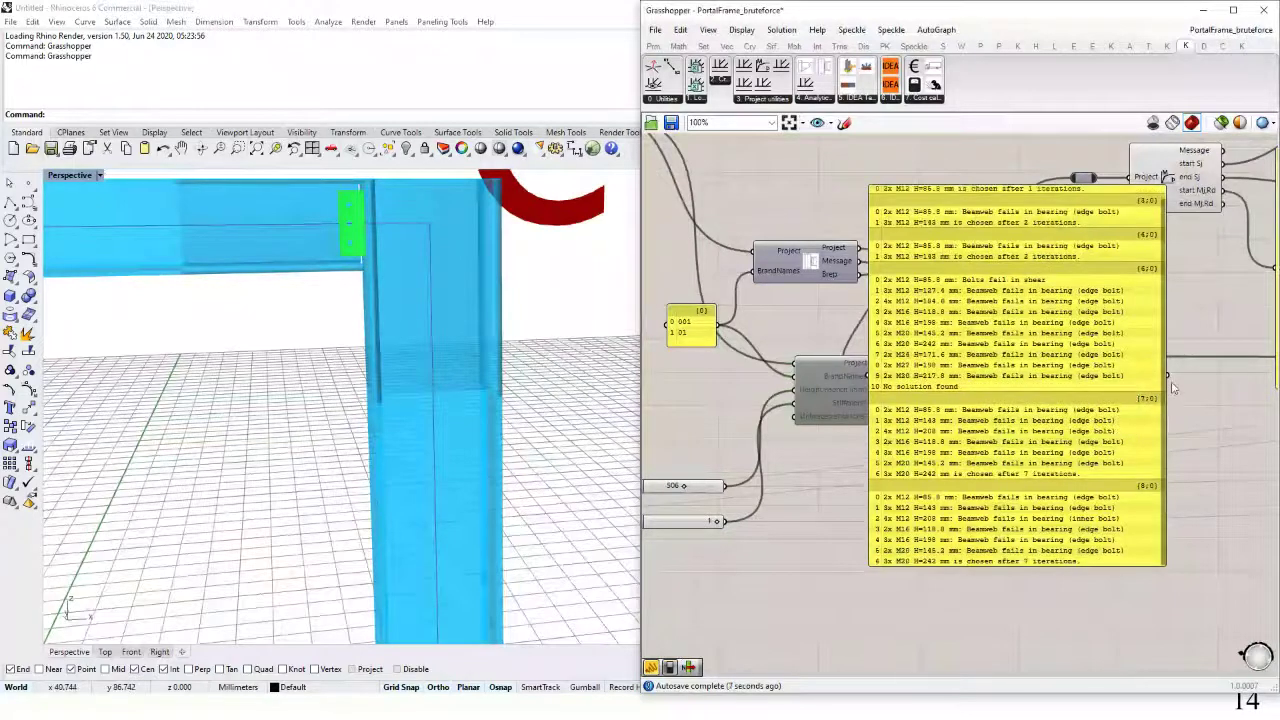
pyautogui.scroll(-2, 406, 317)
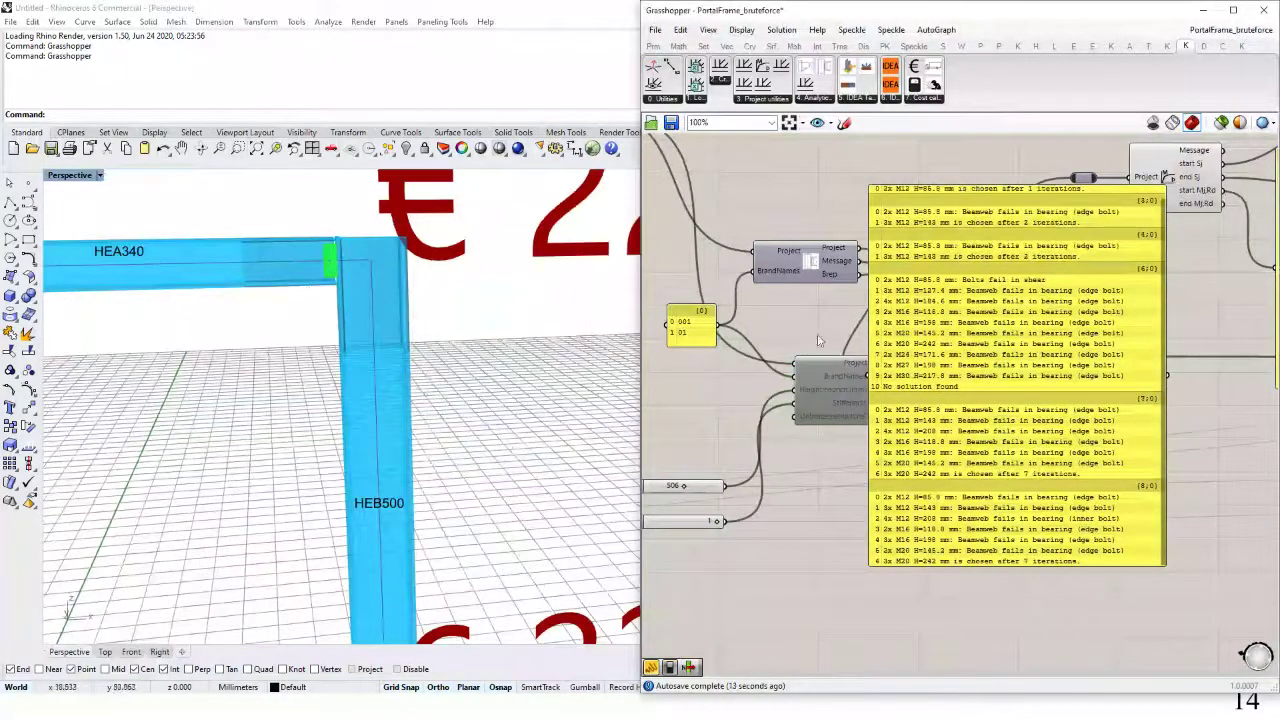
# Delete the panel showing the fin plate template's messages.
pyautogui.moveTo(818, 337); pyautogui.dragTo(802, 358)
pyautogui.click(1048, 376)
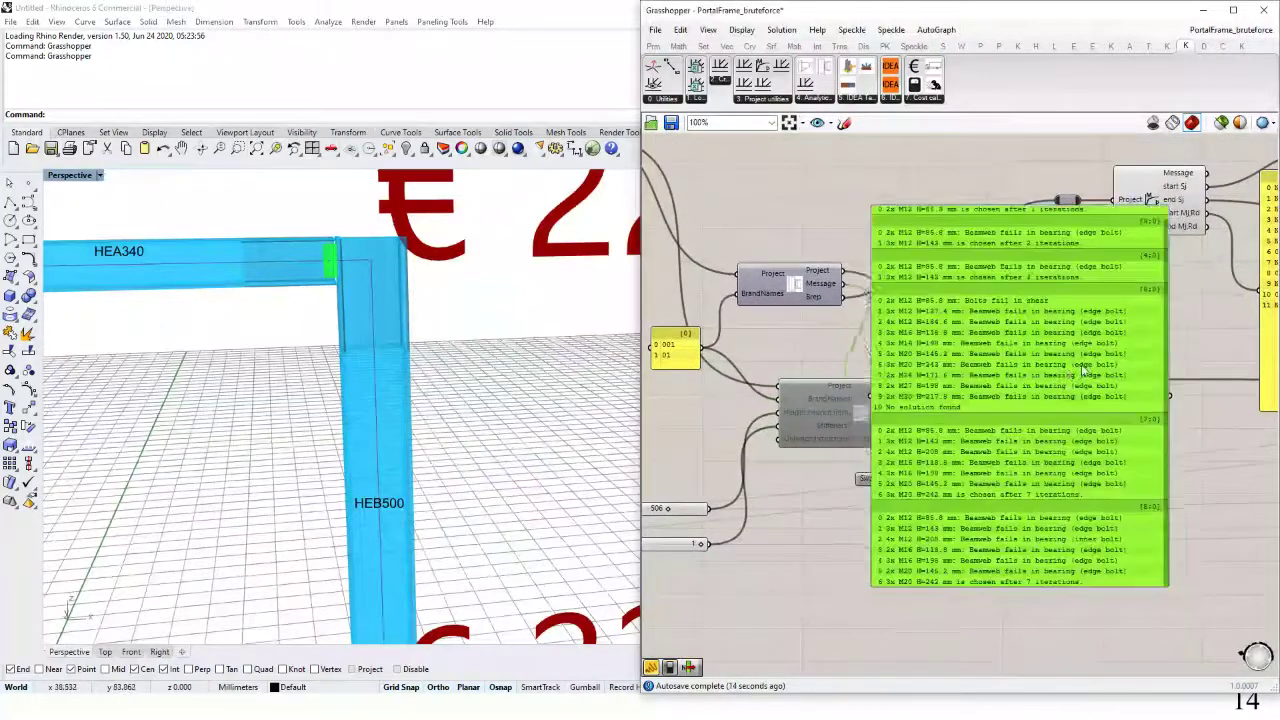
pyautogui.press('Delete')
# Add a panel above the components in the 7. Cost calculation group and enlarge it for reading lists.
pyautogui.moveTo(1088, 352); pyautogui.dragTo(913, 355)
pyautogui.scroll(-4, 913, 354)
pyautogui.moveTo(1109, 375); pyautogui.dragTo(811, 366)
pyautogui.scroll(-3, 1060, 366)
pyautogui.moveTo(1060, 366); pyautogui.dragTo(823, 318)
pyautogui.scroll(6, 922, 374)
pyautogui.scroll(2, 985, 370)
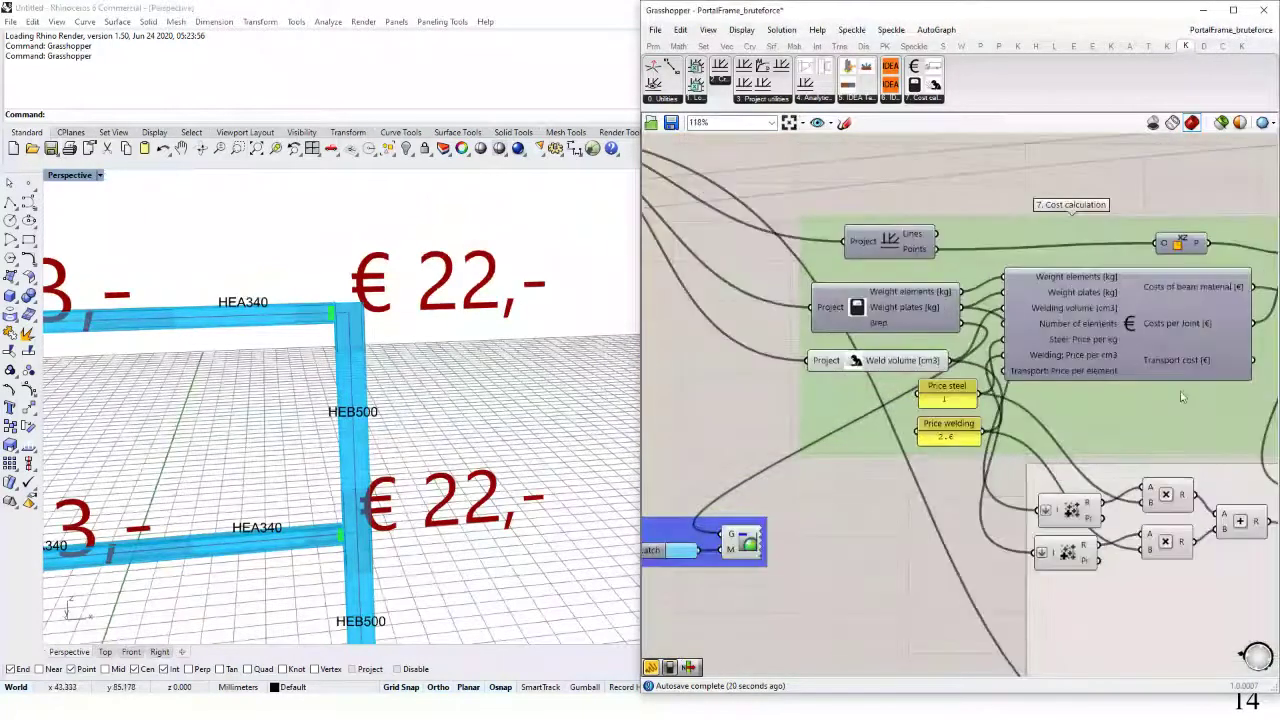
pyautogui.doubleClick(997, 202)
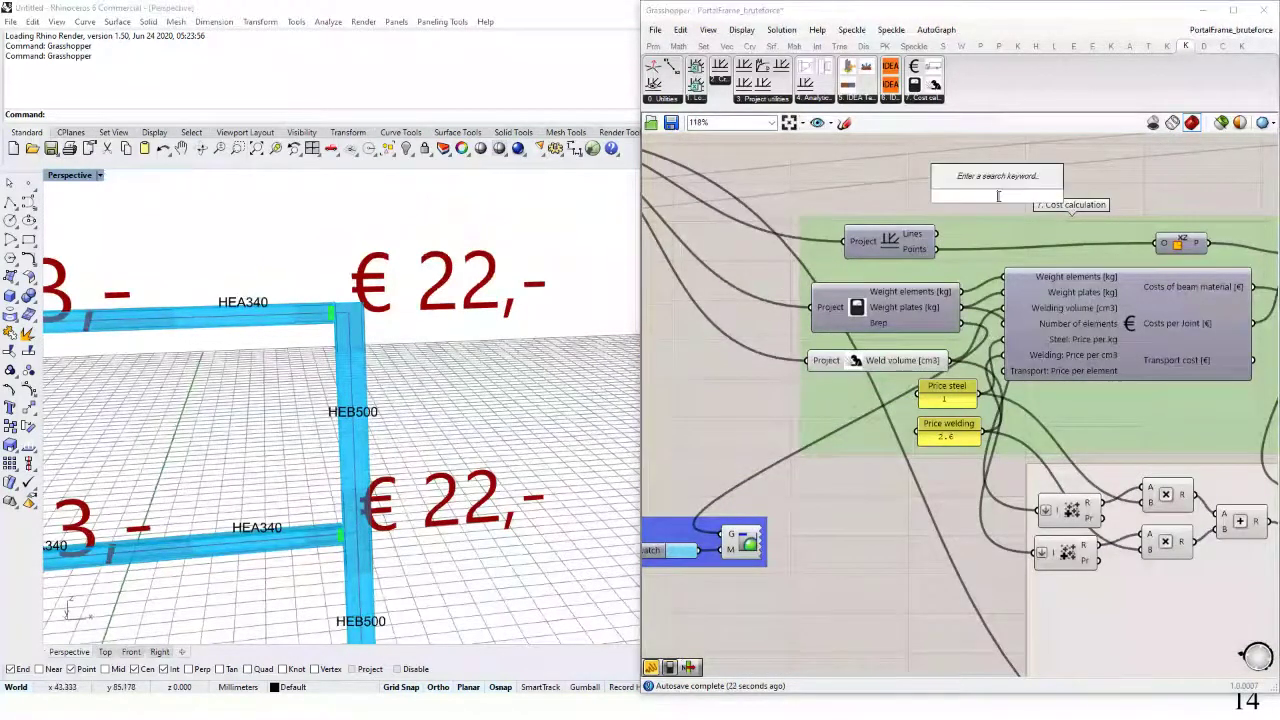
pyautogui.write('//')
pyautogui.press('Return')
pyautogui.moveTo(1024, 274); pyautogui.dragTo(871, 219)
pyautogui.moveTo(993, 255); pyautogui.dragTo(1132, 418)
# Feed the Weight elements output and then the Weight plates output into the panel and read both lists.
pyautogui.moveTo(962, 358); pyautogui.dragTo(986, 327)
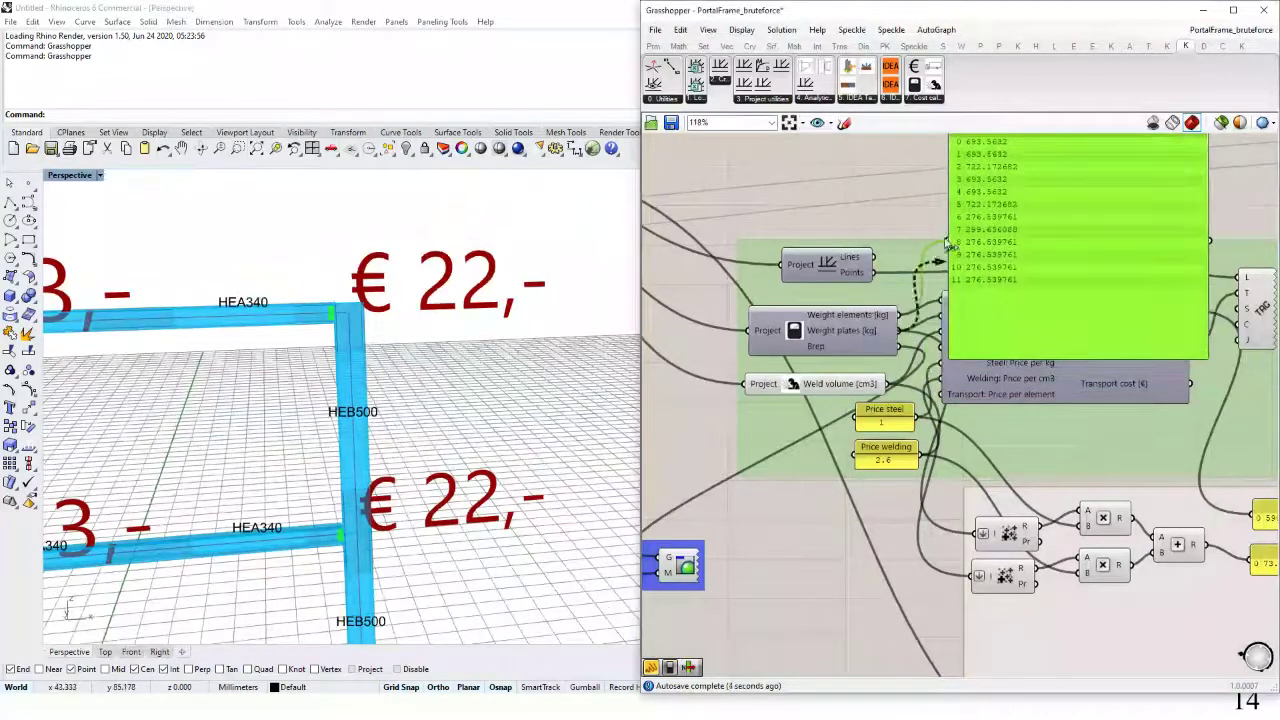
pyautogui.moveTo(930, 284); pyautogui.dragTo(947, 240)
pyautogui.moveTo(1050, 230); pyautogui.dragTo(1018, 279)
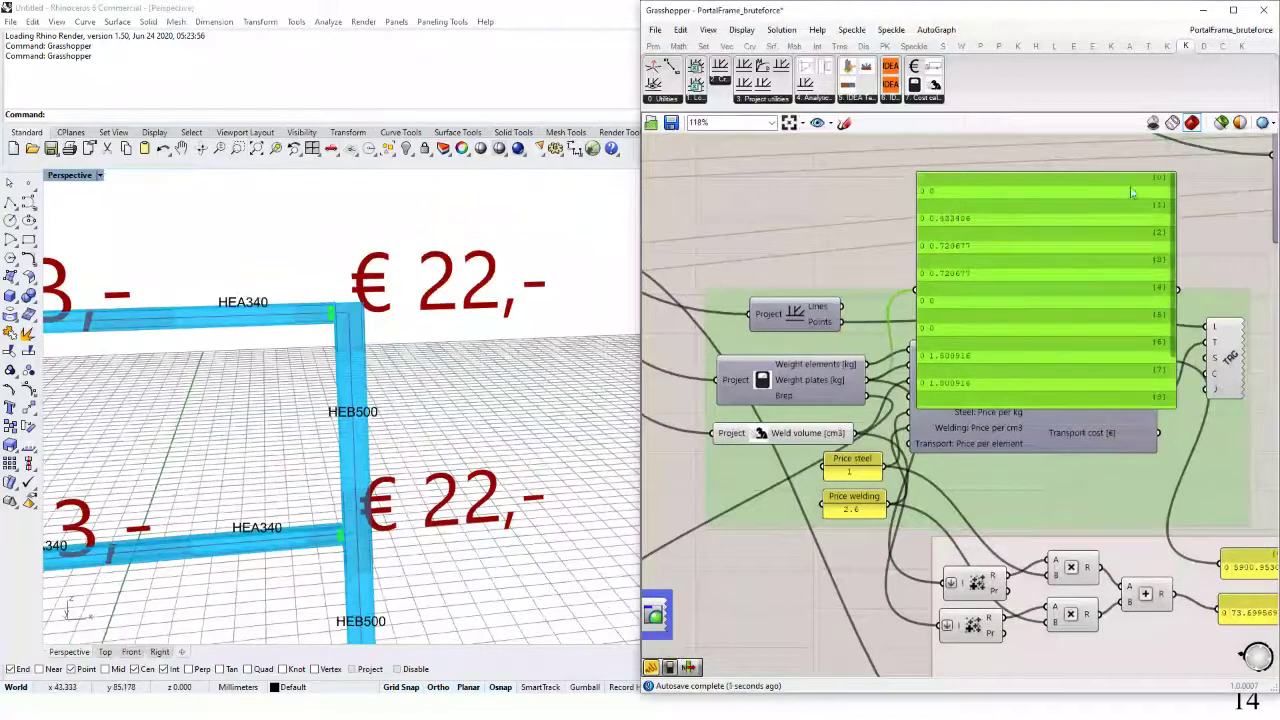
pyautogui.moveTo(1174, 231); pyautogui.dragTo(1177, 266)
# Feed the Weld volume output into the panel in place of the plate weights and scroll through the values.
pyautogui.moveTo(938, 388); pyautogui.dragTo(927, 299)
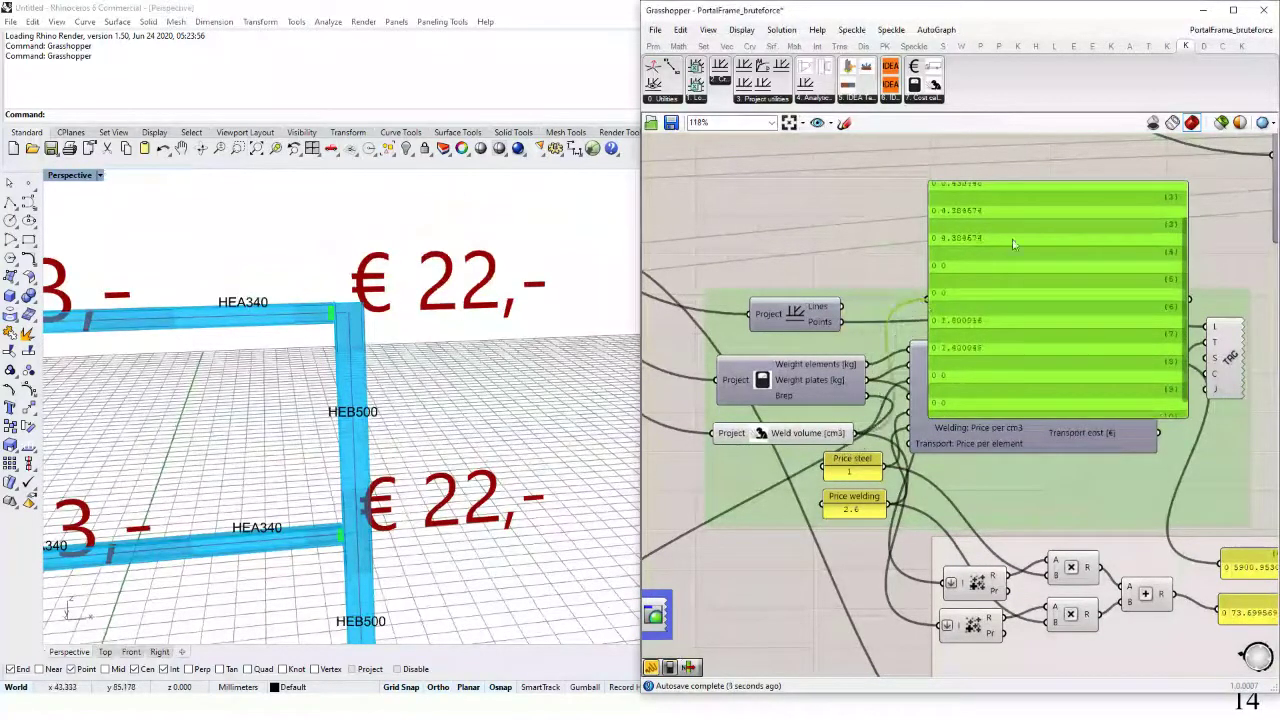
pyautogui.moveTo(1184, 304); pyautogui.dragTo(1183, 266)
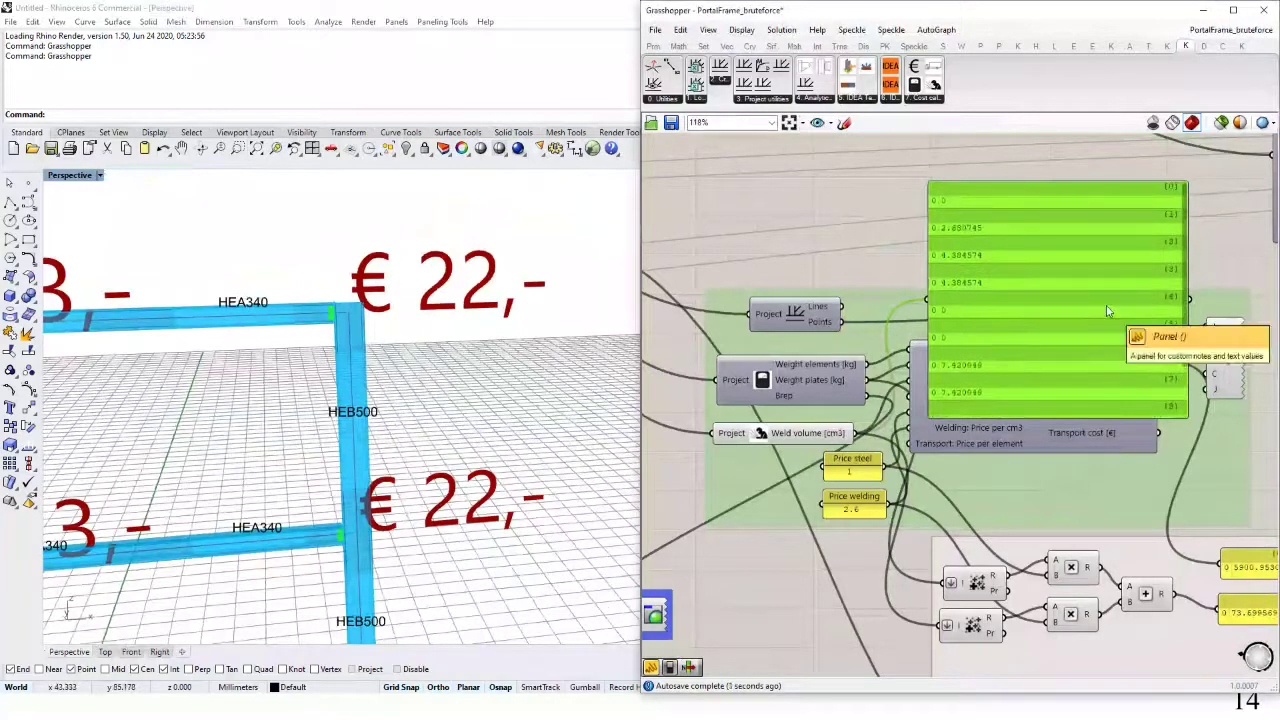
pyautogui.moveTo(1104, 305); pyautogui.dragTo(1133, 299)
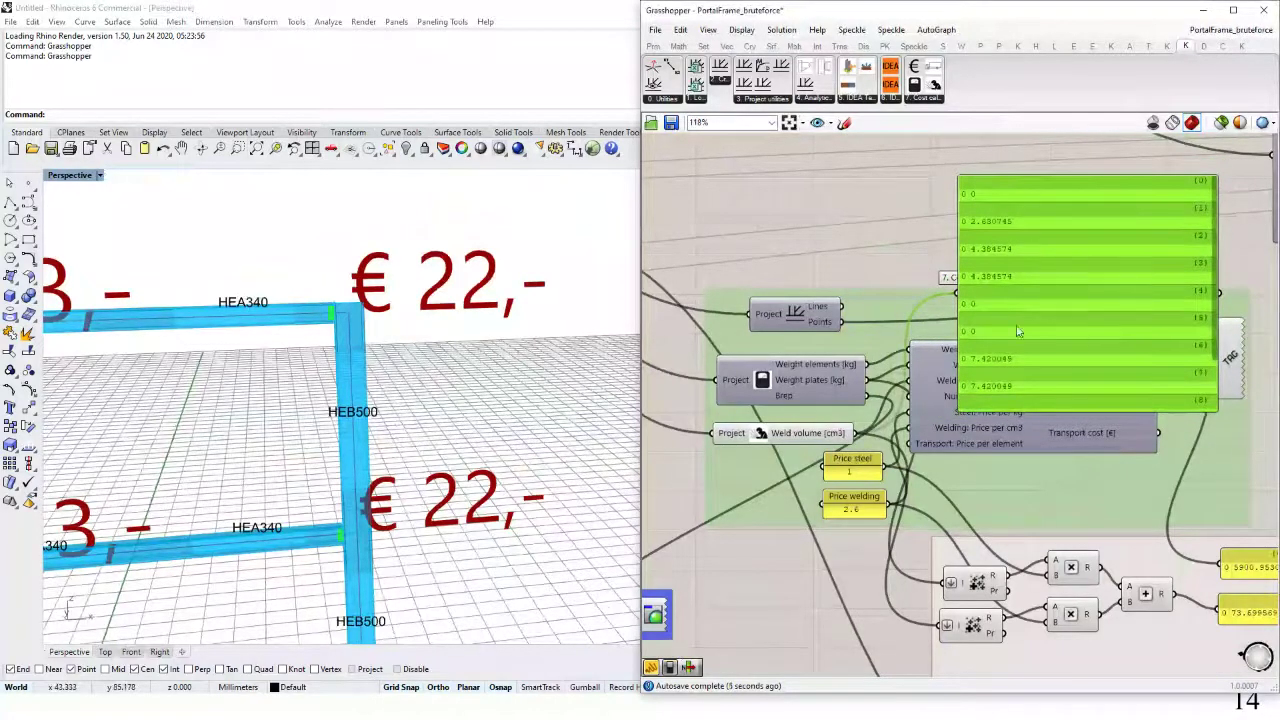
# Check the Costs per Joint output in the panel, then delete the panel.
pyautogui.moveTo(1092, 336); pyautogui.dragTo(1216, 243)
pyautogui.moveTo(1212, 380); pyautogui.dragTo(959, 212)
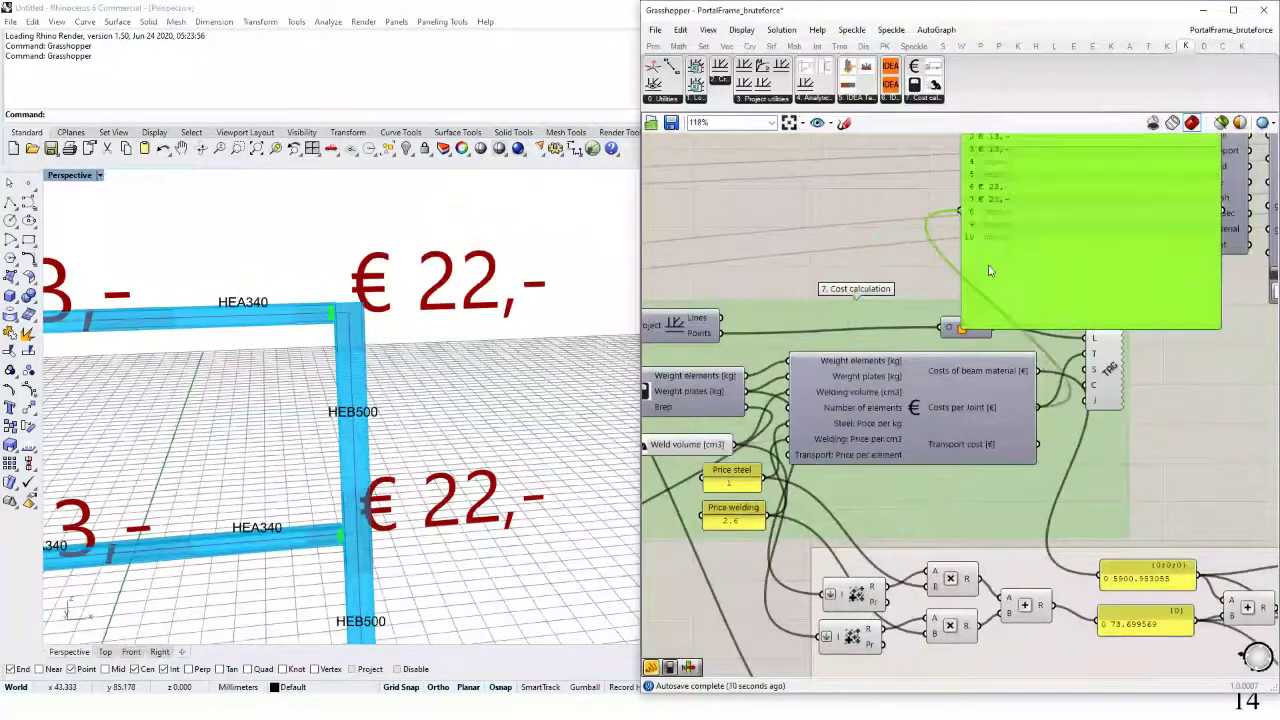
pyautogui.scroll(-2, 991, 272)
pyautogui.moveTo(1030, 229); pyautogui.dragTo(1036, 254)
pyautogui.press('Delete')
# Set the Colum index CSS slider to 13.
pyautogui.scroll(-9, 405, 332)
pyautogui.scroll(5, 331, 424)
pyautogui.moveTo(331, 424); pyautogui.dragTo(330, 411)
pyautogui.scroll(-1, 884, 356)
pyautogui.scroll(-4, 884, 356)
pyautogui.moveTo(800, 352); pyautogui.dragTo(1245, 362)
pyautogui.moveTo(740, 350); pyautogui.dragTo(1250, 285)
pyautogui.scroll(4, 1189, 232)
pyautogui.moveTo(814, 200); pyautogui.dragTo(1057, 334)
pyautogui.scroll(-4, 1057, 334)
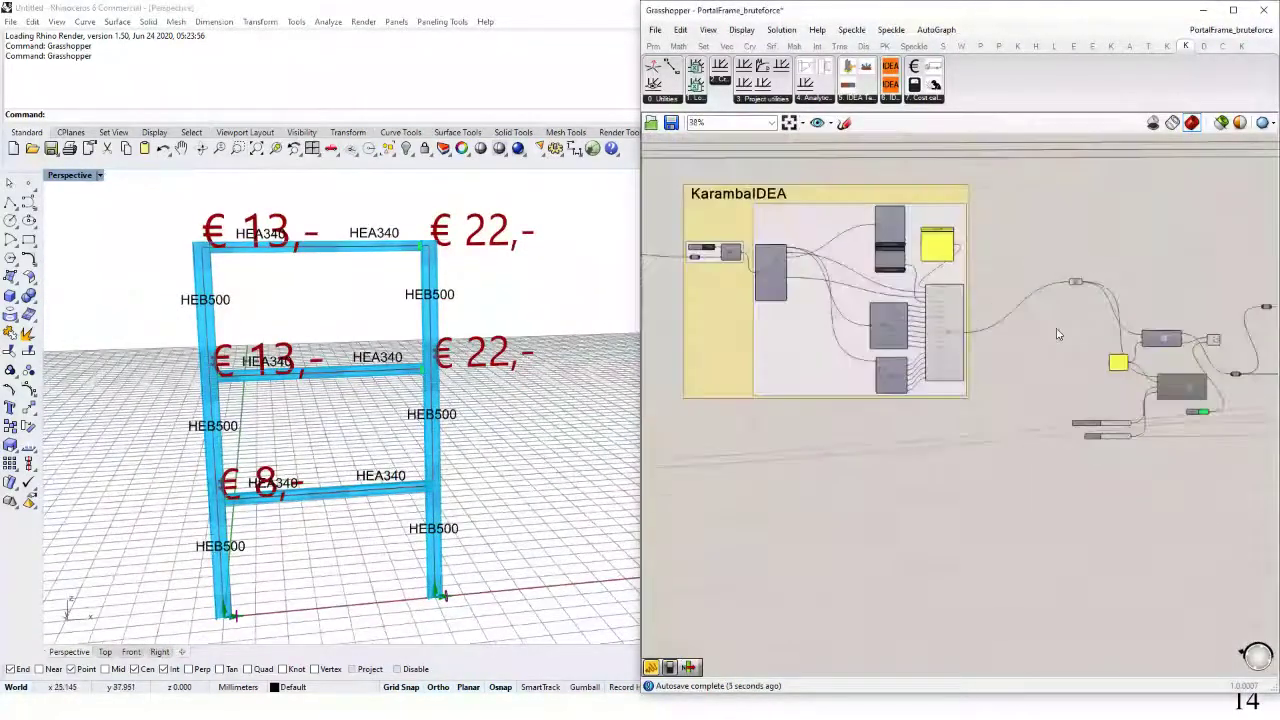
pyautogui.moveTo(818, 369); pyautogui.dragTo(1138, 392)
pyautogui.moveTo(797, 414); pyautogui.dragTo(1107, 342)
pyautogui.moveTo(752, 418); pyautogui.dragTo(1014, 412)
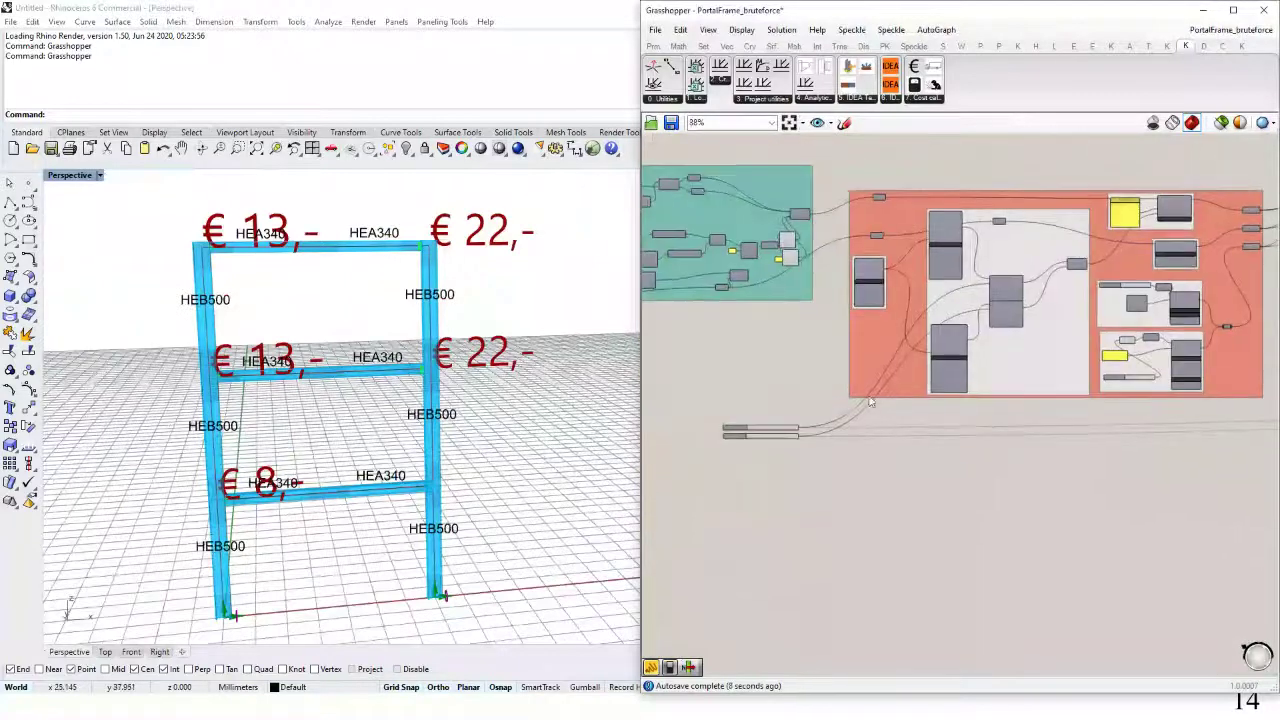
pyautogui.scroll(7, 736, 436)
pyautogui.moveTo(884, 408); pyautogui.dragTo(824, 447)
pyautogui.scroll(10, 491, 253)
pyautogui.scroll(-8, 111, 221)
pyautogui.scroll(5, 109, 219)
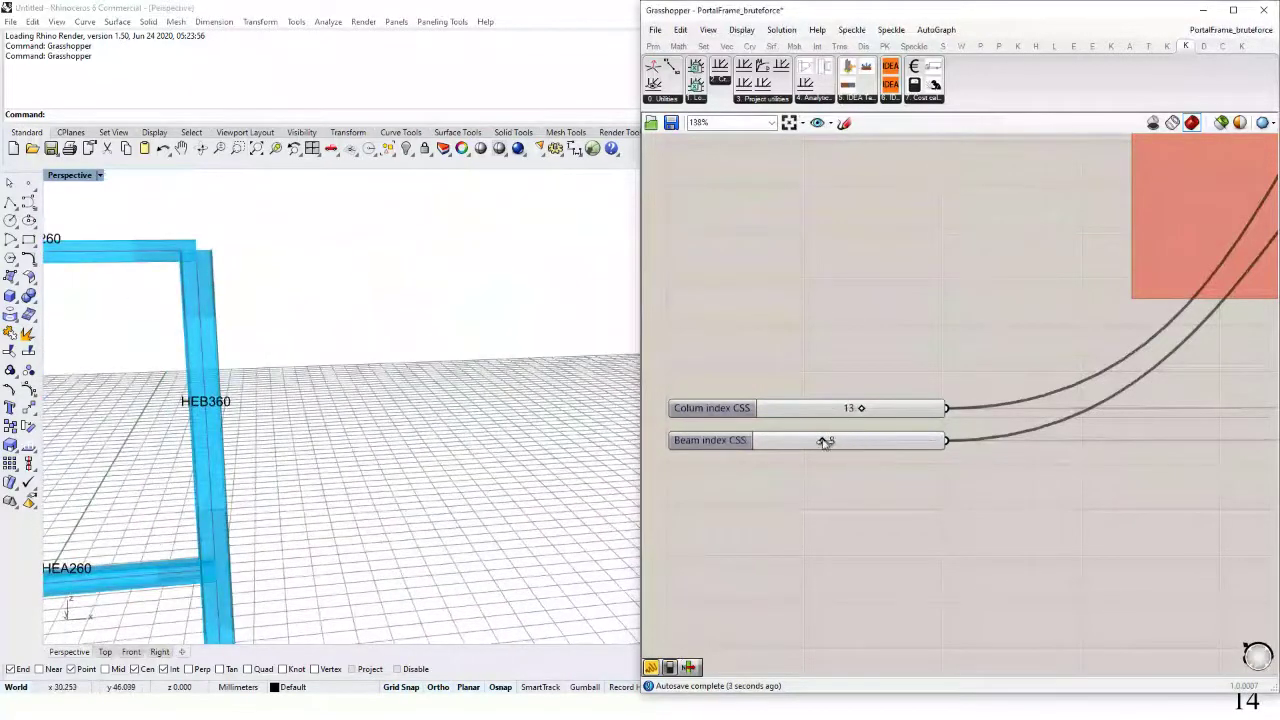
# Raise the Beam index CSS slider to 14 and then to 15, inspecting the fin plate at the frame's upper corner.
pyautogui.moveTo(829, 442); pyautogui.dragTo(869, 445)
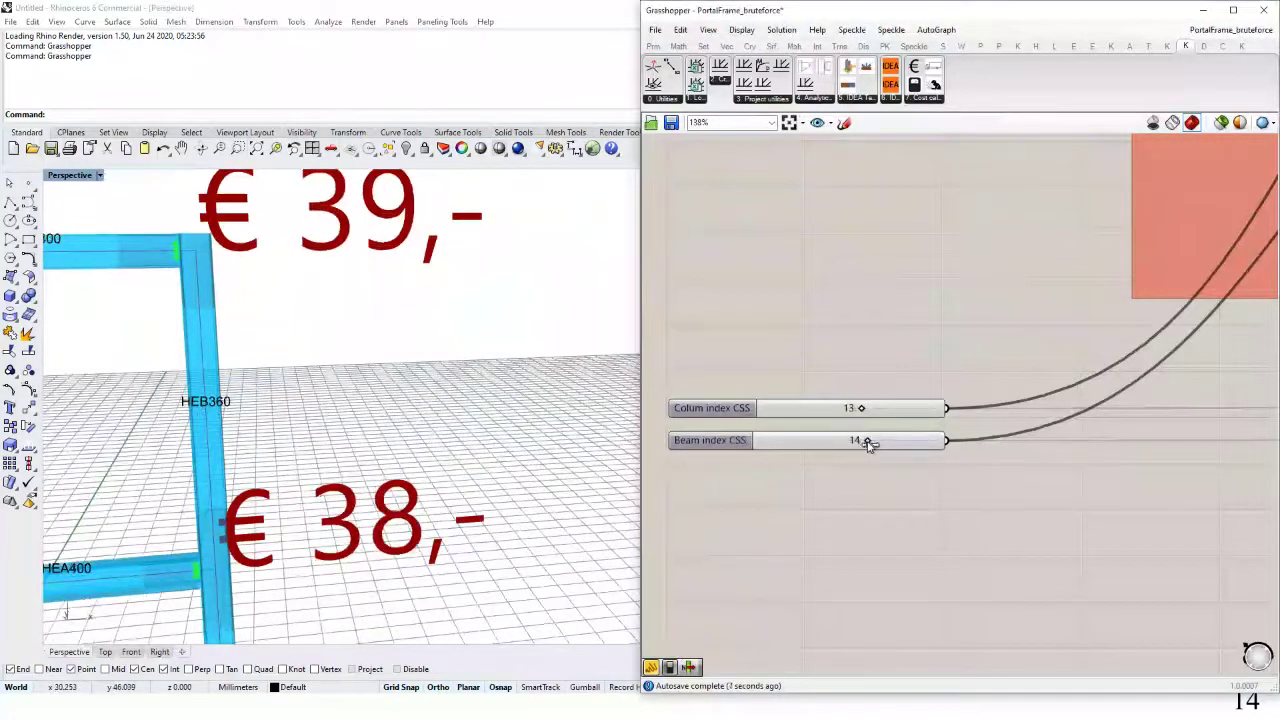
pyautogui.moveTo(420, 350); pyautogui.dragTo(252, 322)
pyautogui.scroll(8, 432, 331)
pyautogui.scroll(-6, 461, 337)
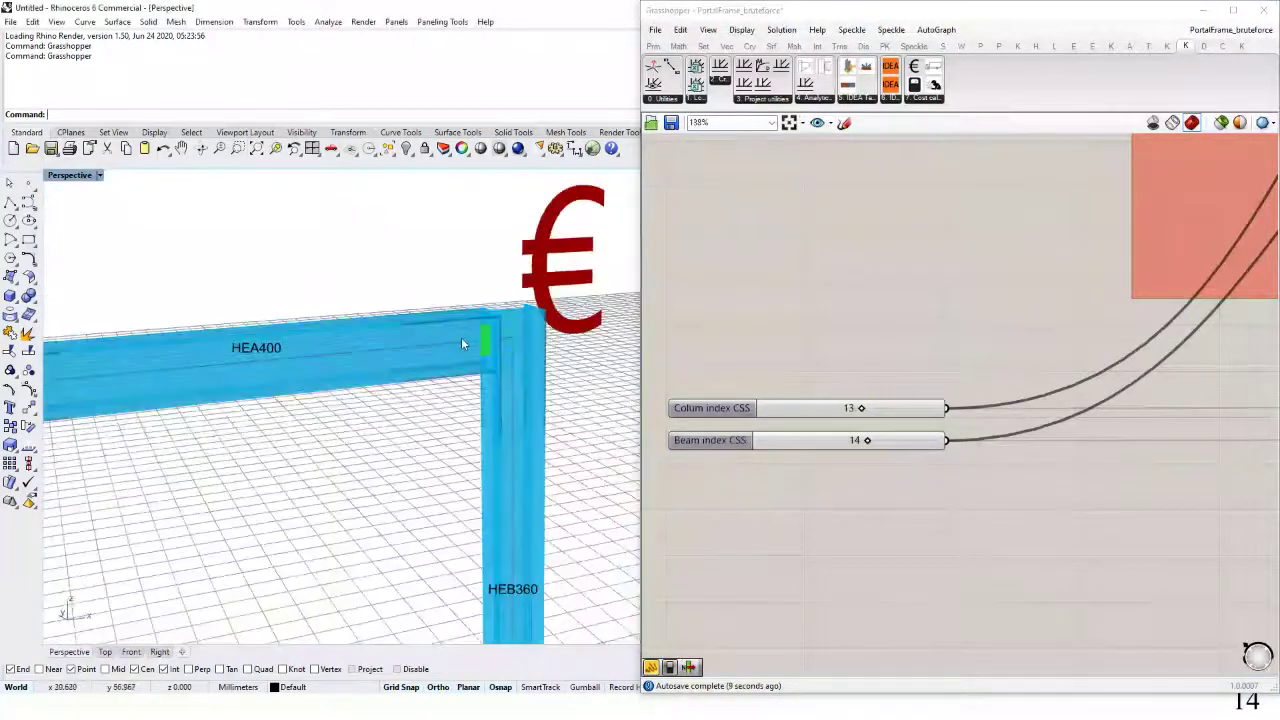
pyautogui.moveTo(461, 337); pyautogui.dragTo(600, 380)
pyautogui.click(871, 444)
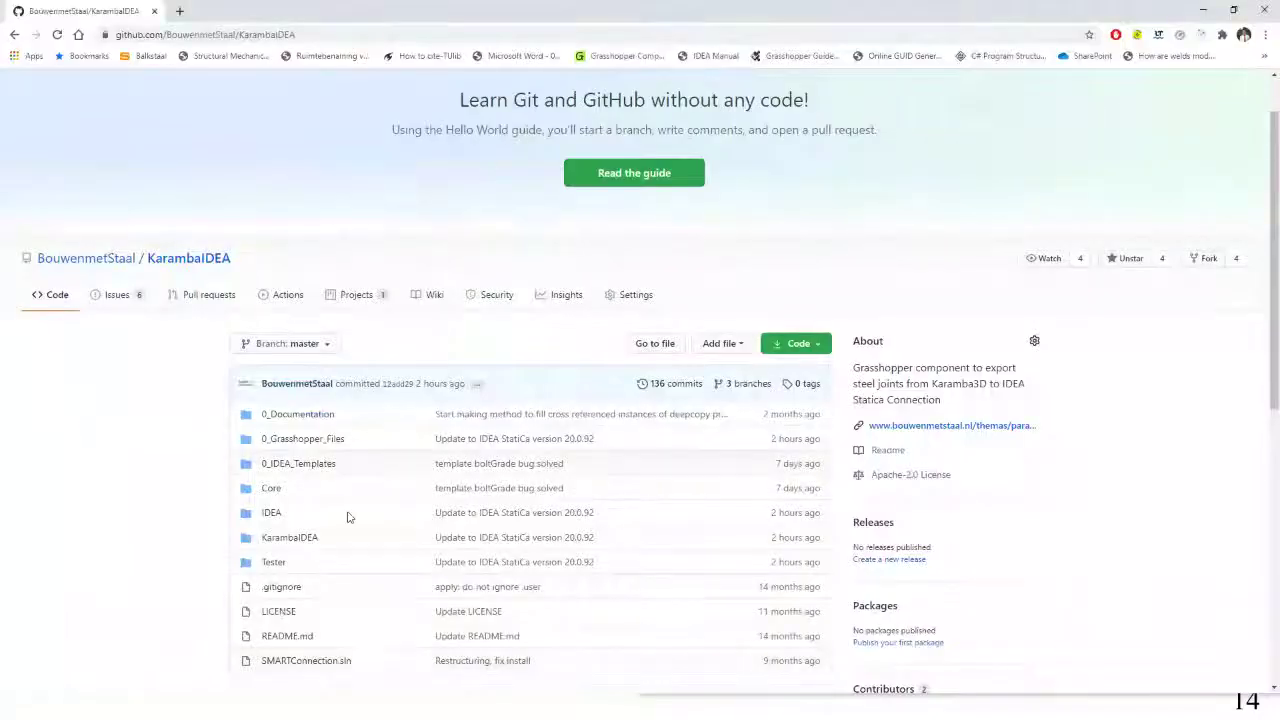
# Browse the KarambaIDEA GitHub repository to the 4. Analytical Templates folder inside the KarambaIDEA folder.
pyautogui.scroll(-2, 487, 173)
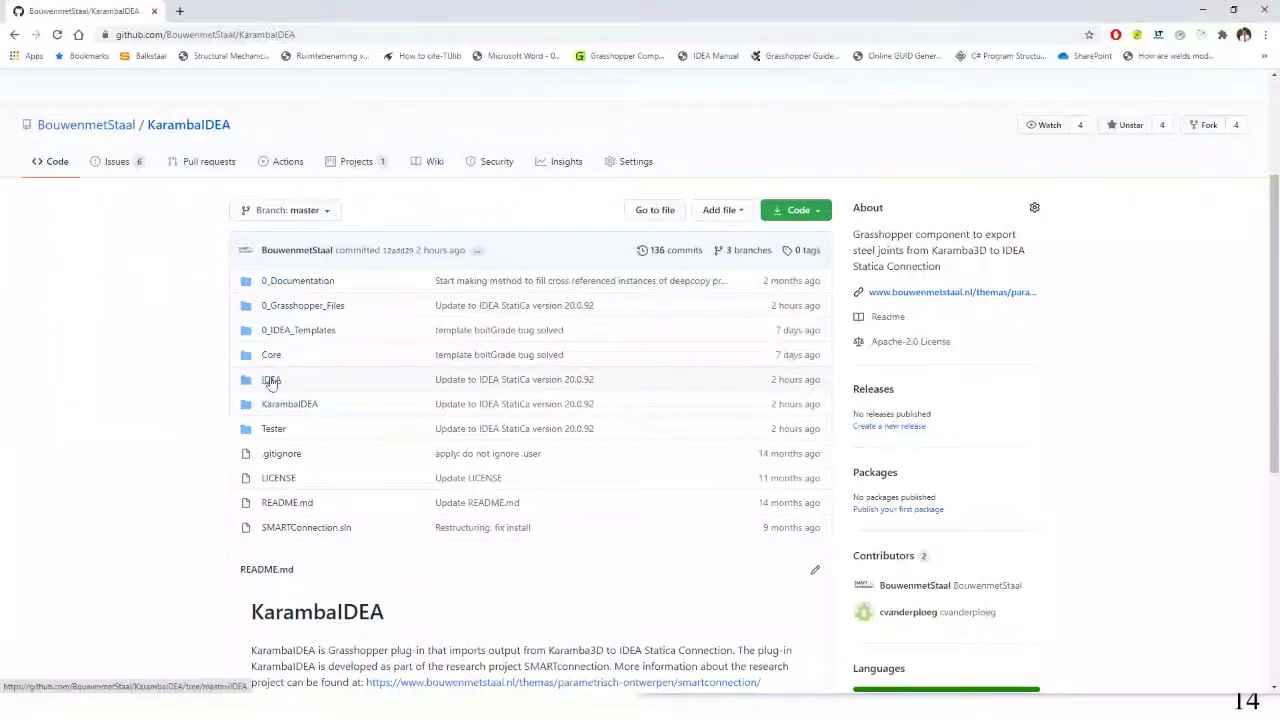
pyautogui.click(296, 404)
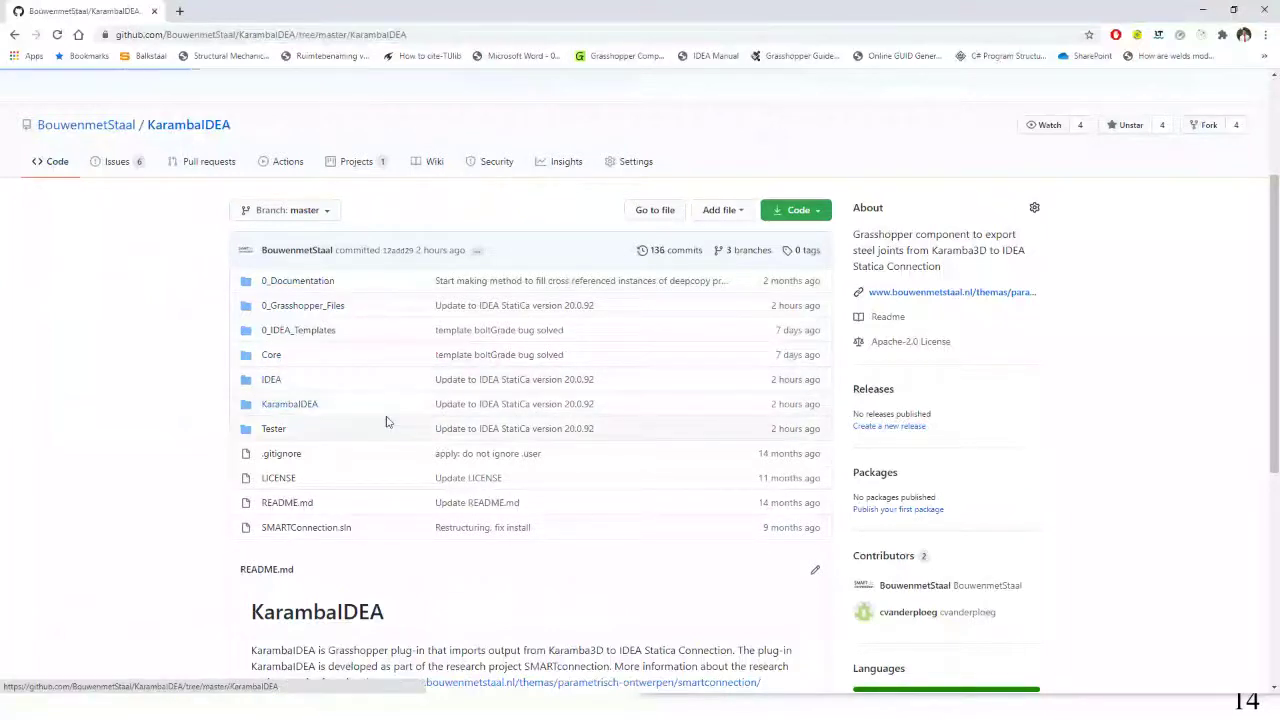
pyautogui.scroll(-2, 300, 390)
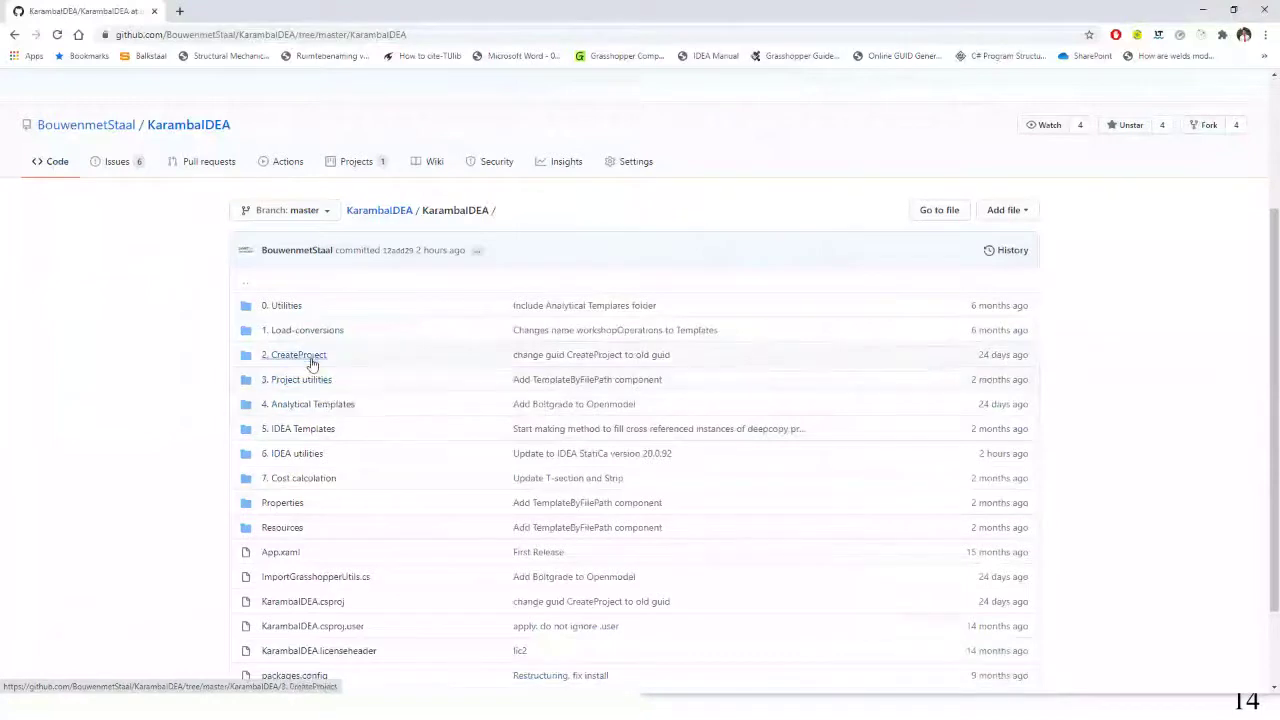
pyautogui.click(320, 404)
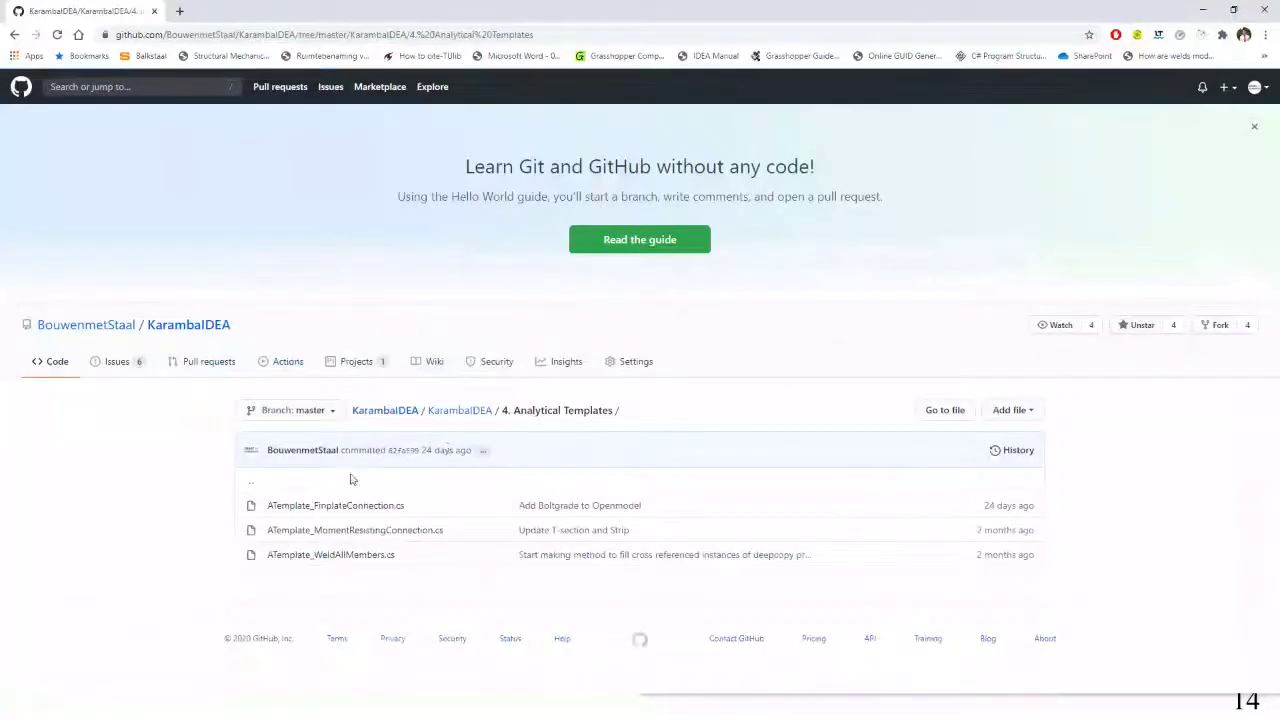
# Open ATemplate_FinplateConnection.cs and read through its load retrieval, bolt evaluation and failure check code.
pyautogui.click(340, 505)
pyautogui.scroll(-15, 763, 463)
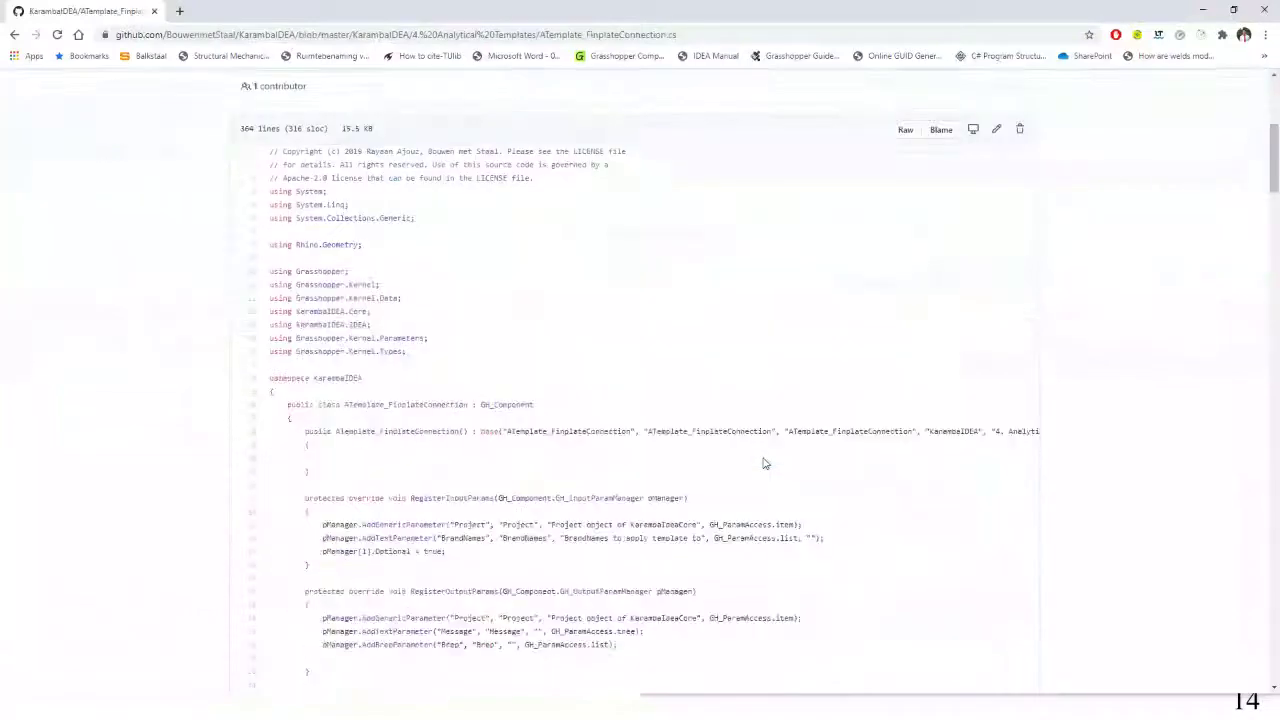
pyautogui.scroll(-7, 763, 463)
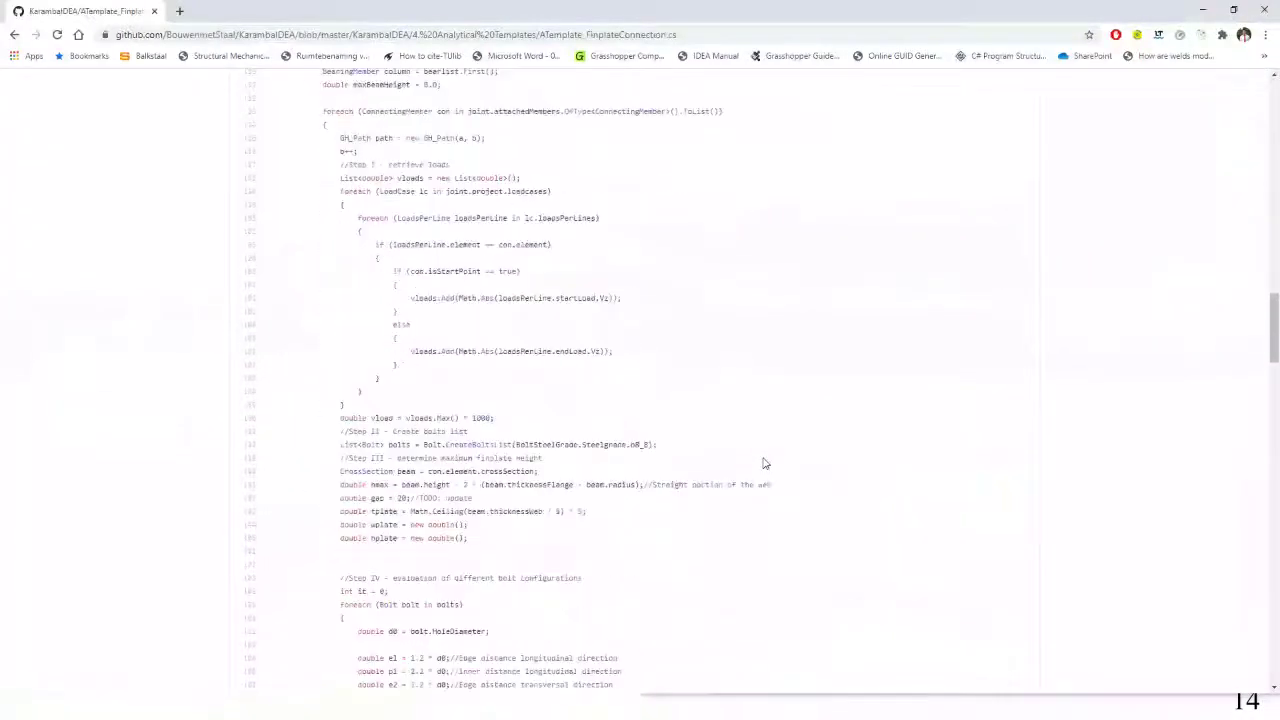
pyautogui.scroll(-3, 587, 502)
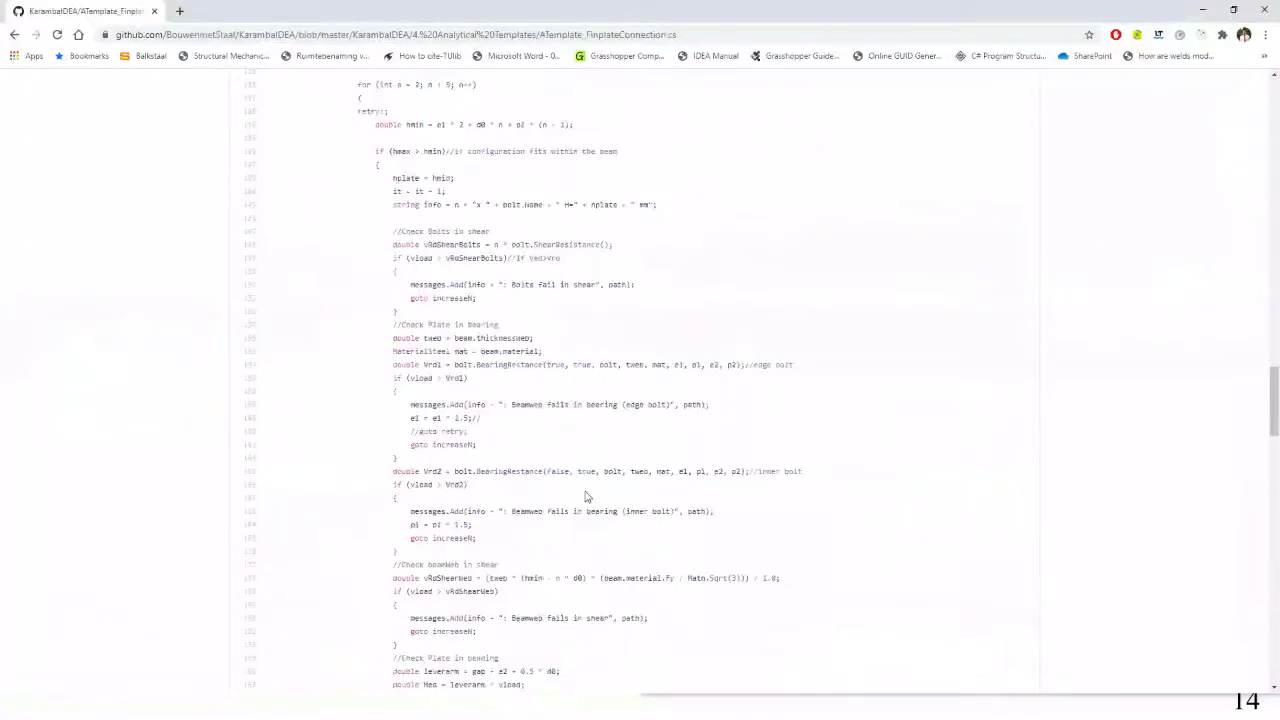
pyautogui.scroll(-6, 591, 487)
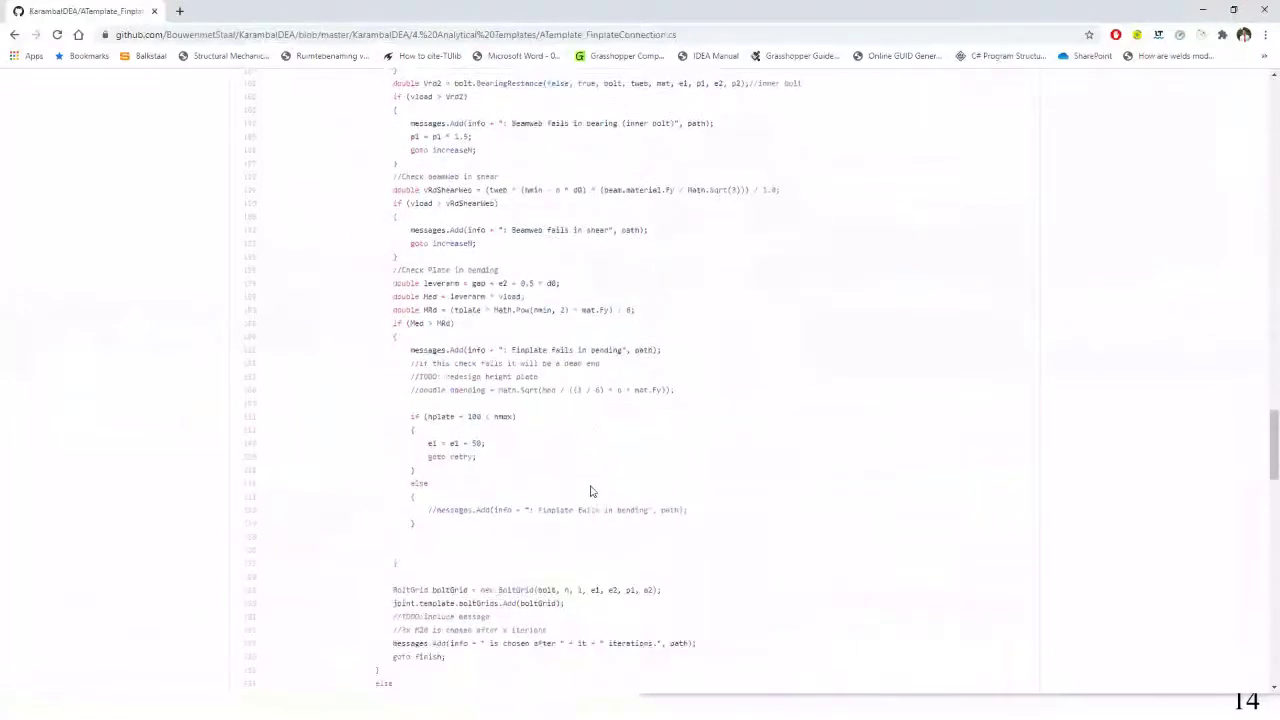
pyautogui.scroll(-6, 620, 440)
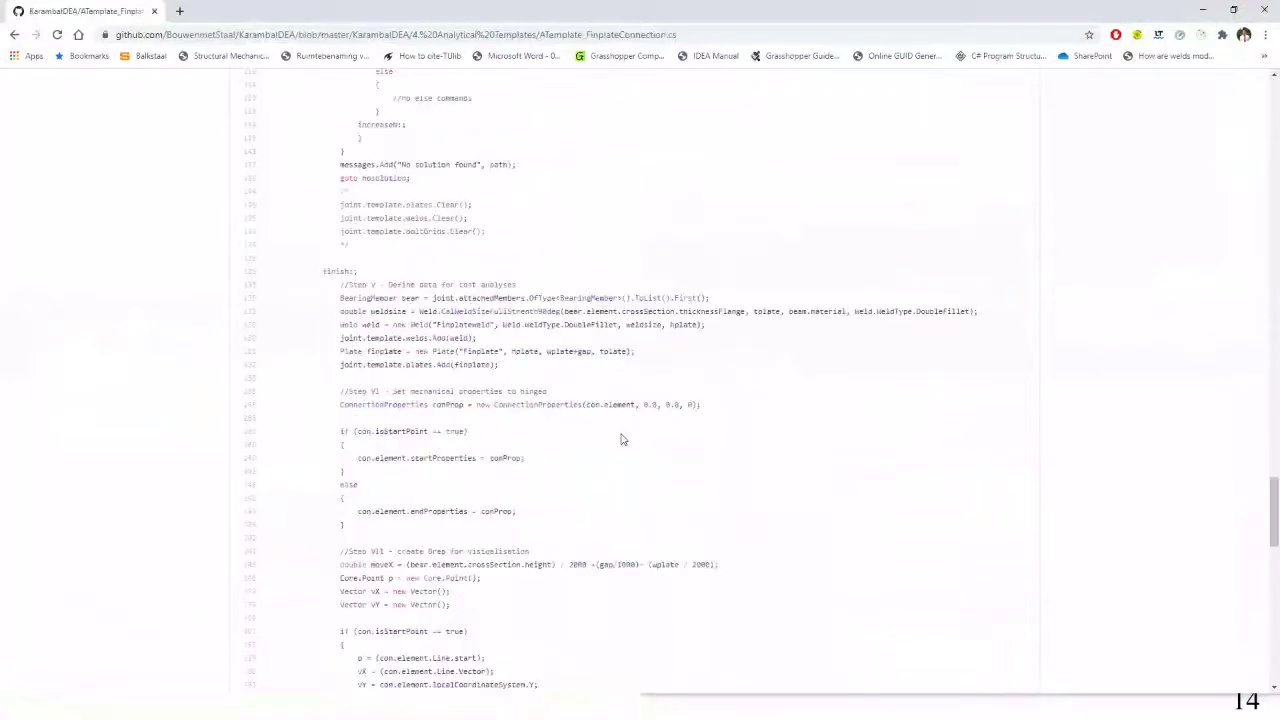
# Return to Grasshopper from the browser and switch to the KarambaIDEA_Example_Truss document.
pyautogui.click(1205, 9)
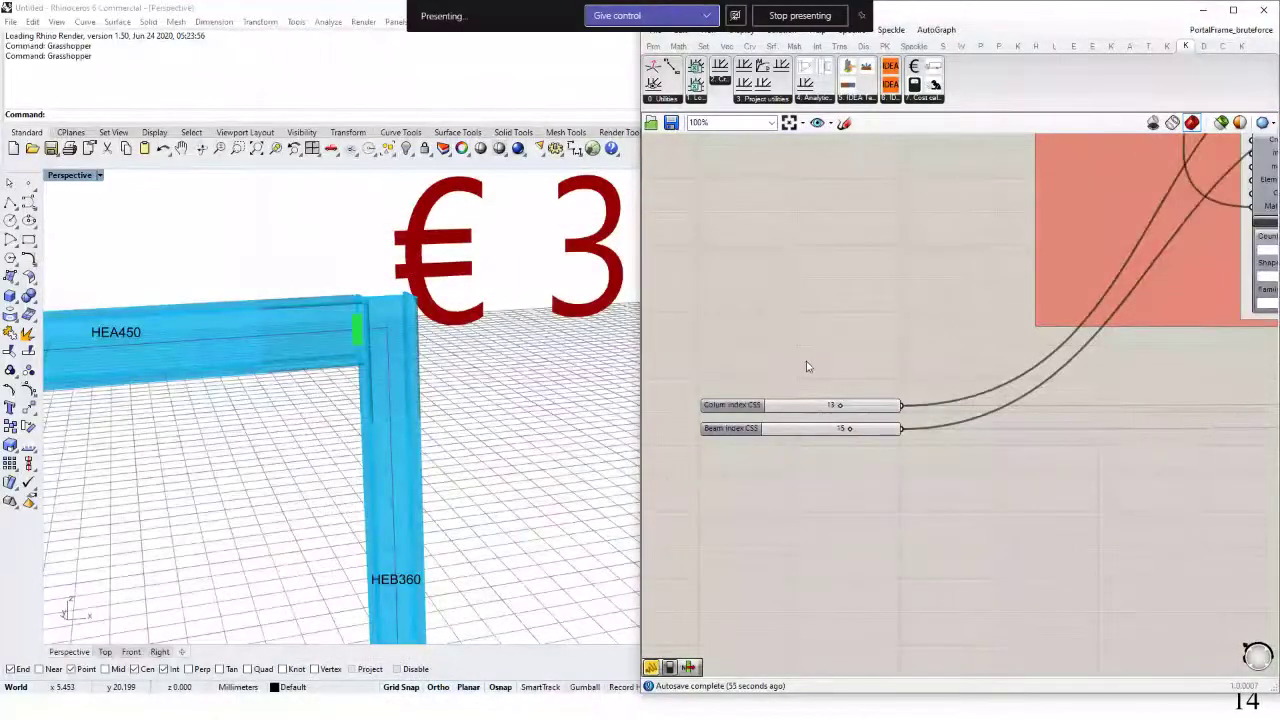
pyautogui.scroll(-5, 862, 305)
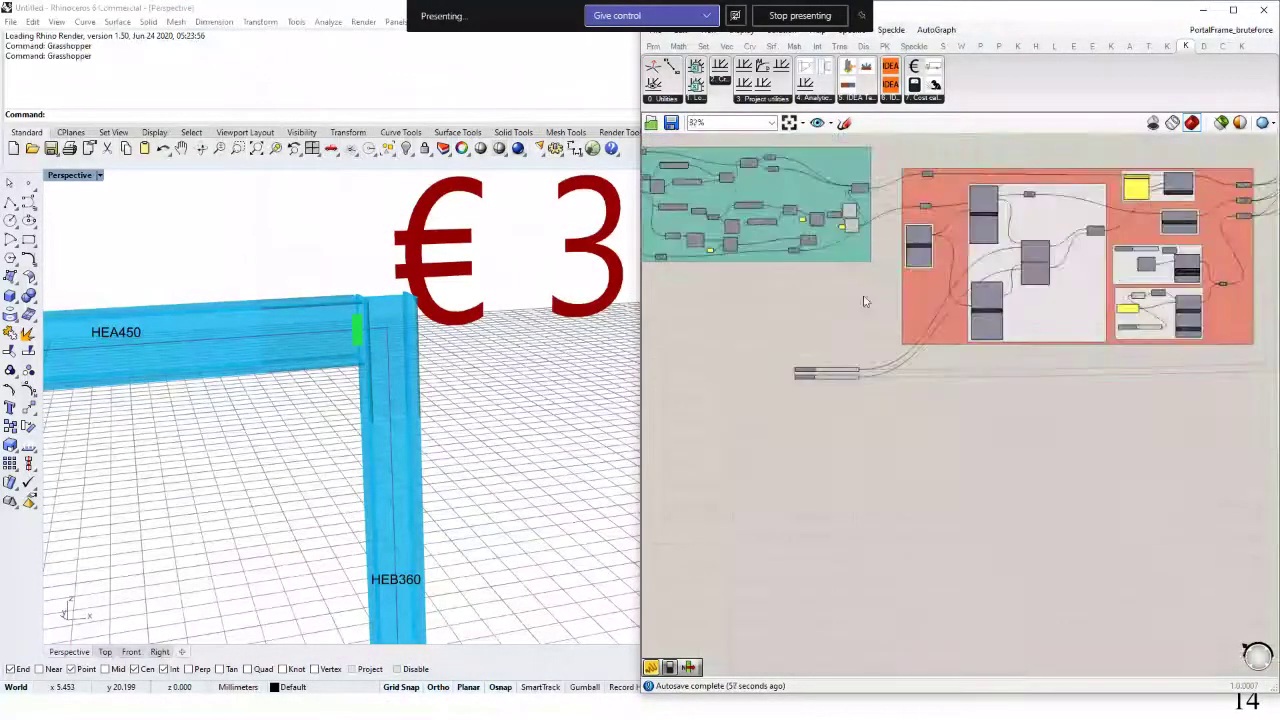
pyautogui.scroll(-3, 474, 392)
pyautogui.moveTo(1037, 309); pyautogui.dragTo(990, 374)
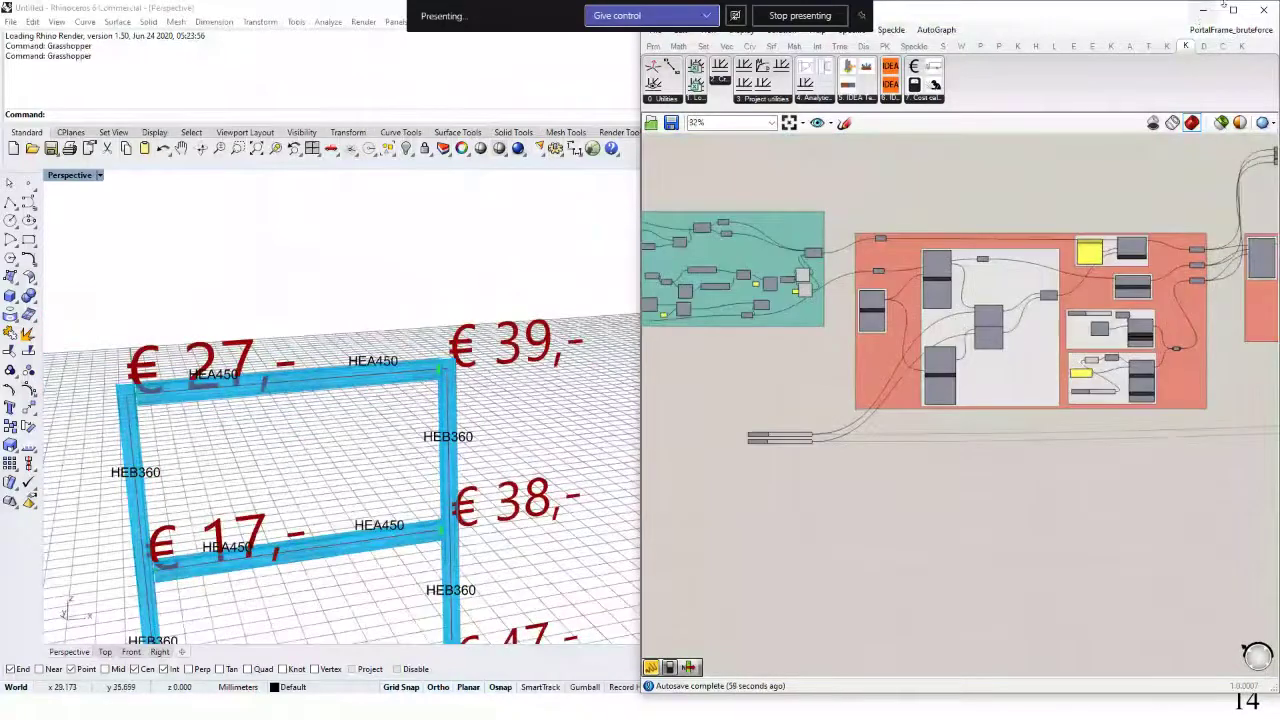
pyautogui.click(1234, 36)
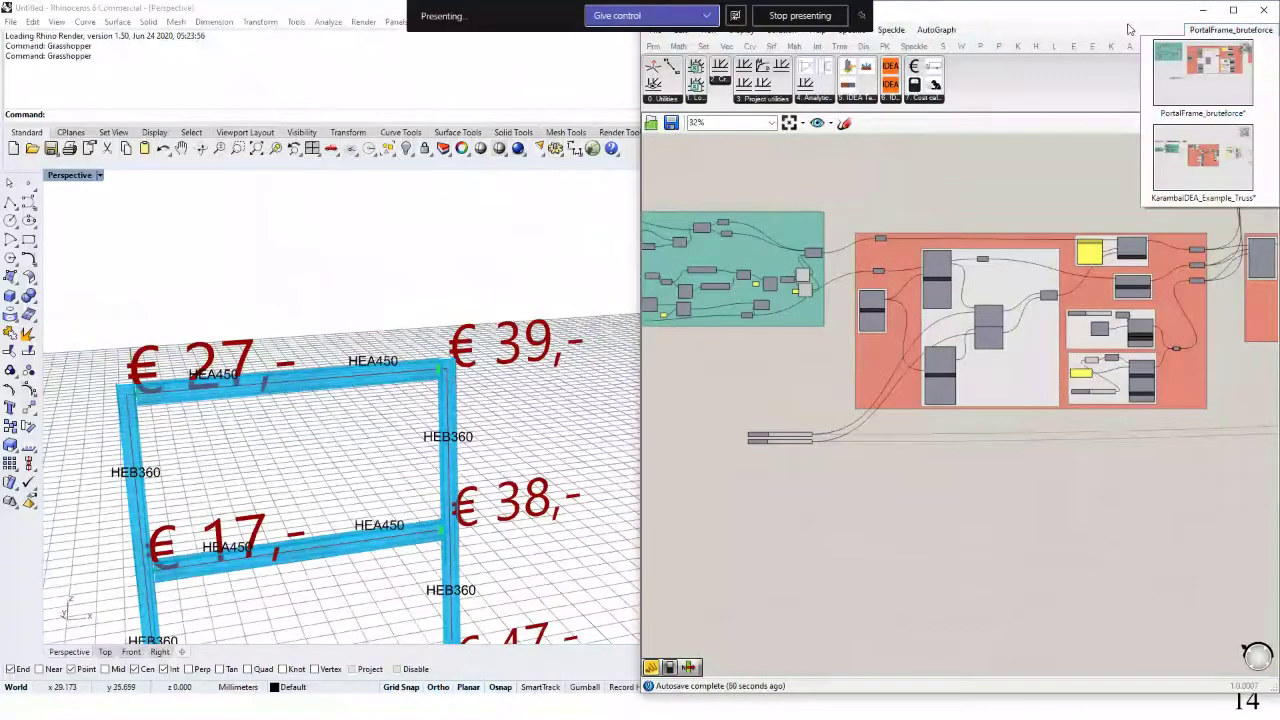
pyautogui.click(1206, 174)
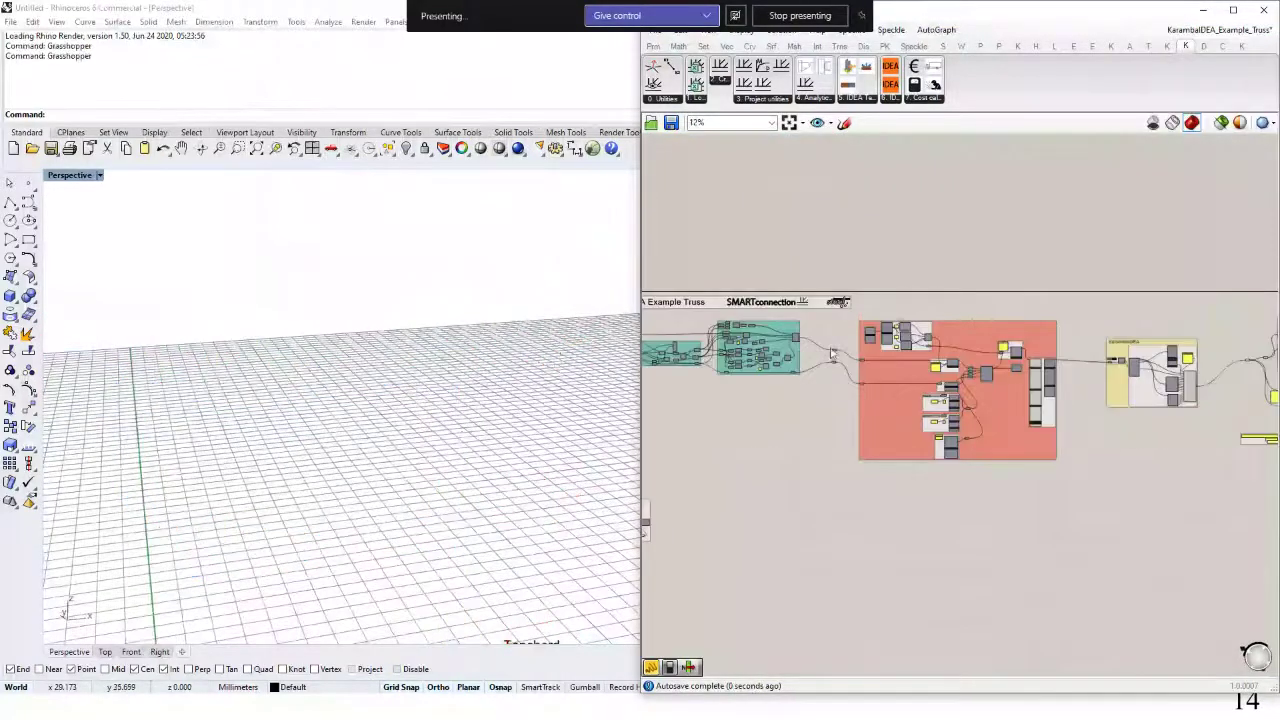
# Examine the truss definition from the KarambaIDEA project to the Create IDEA File and Create and Calculate IDEA File components.
pyautogui.scroll(10, 283, 450)
pyautogui.moveTo(1010, 474); pyautogui.dragTo(750, 472)
pyautogui.scroll(6, 1030, 456)
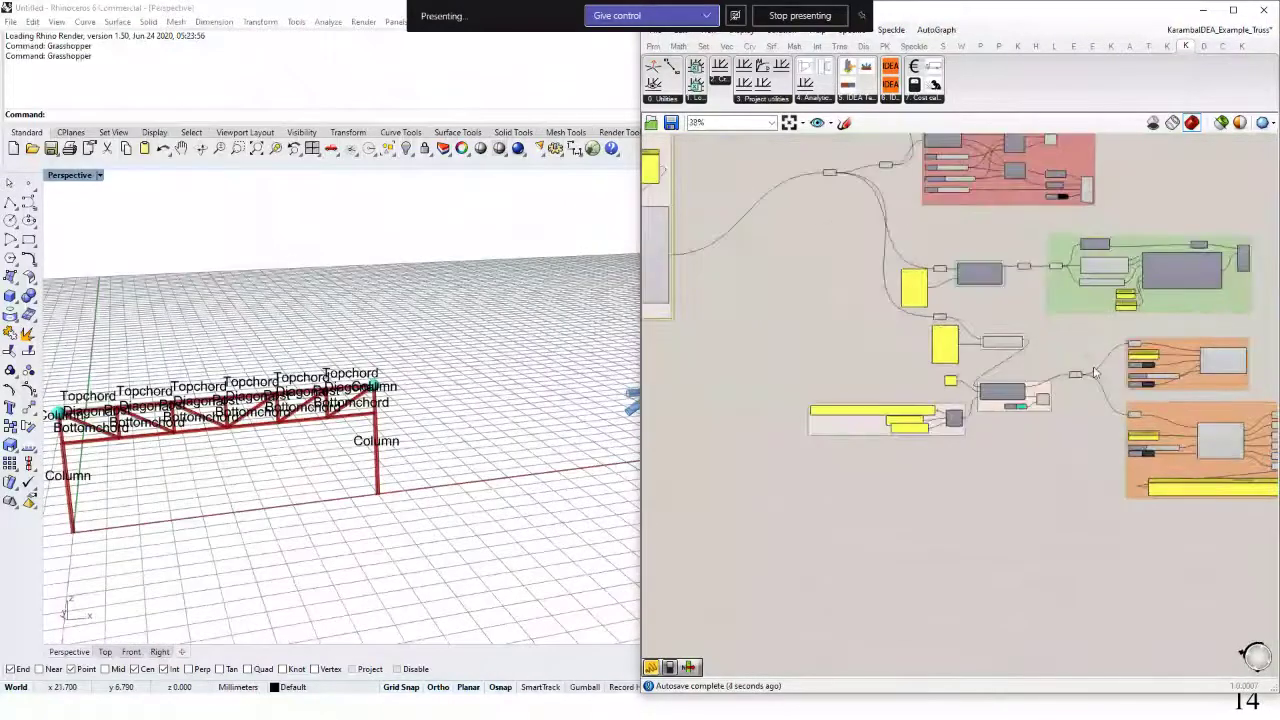
pyautogui.moveTo(806, 384); pyautogui.dragTo(968, 368)
pyautogui.scroll(3, 822, 347)
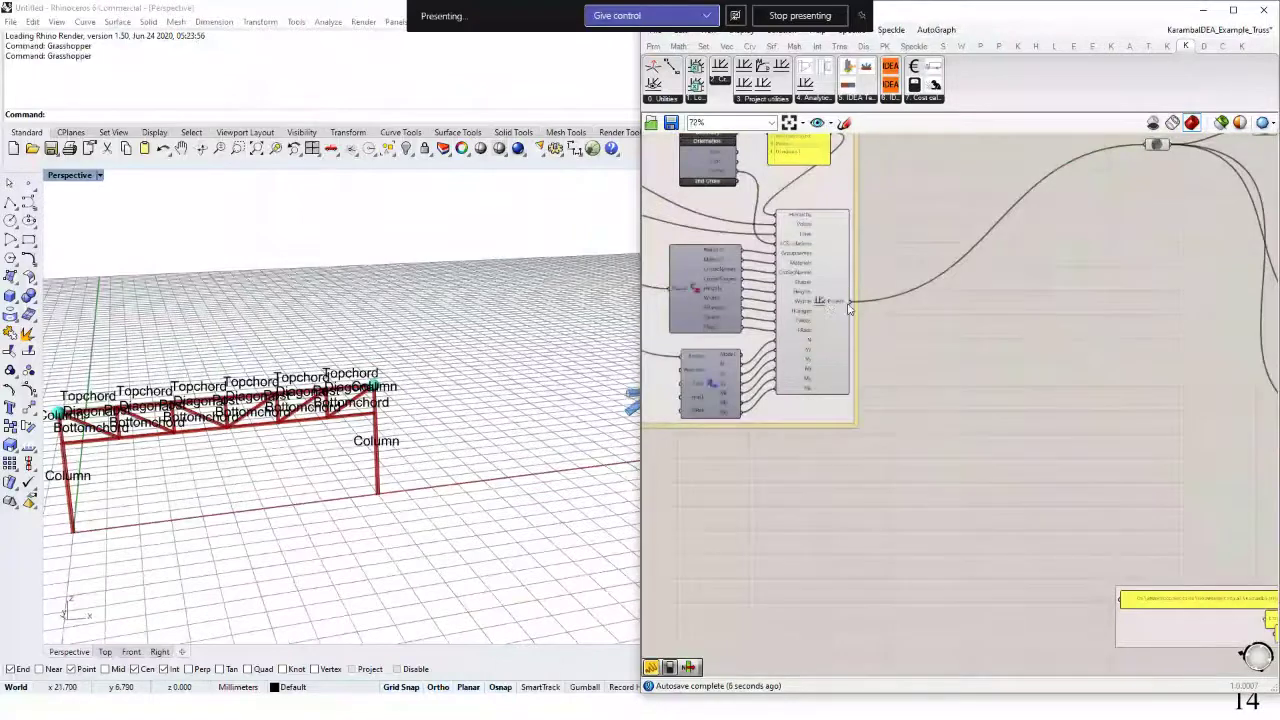
pyautogui.moveTo(1204, 423); pyautogui.dragTo(847, 343)
pyautogui.moveTo(1143, 417); pyautogui.dragTo(830, 379)
pyautogui.moveTo(1200, 352); pyautogui.dragTo(992, 274)
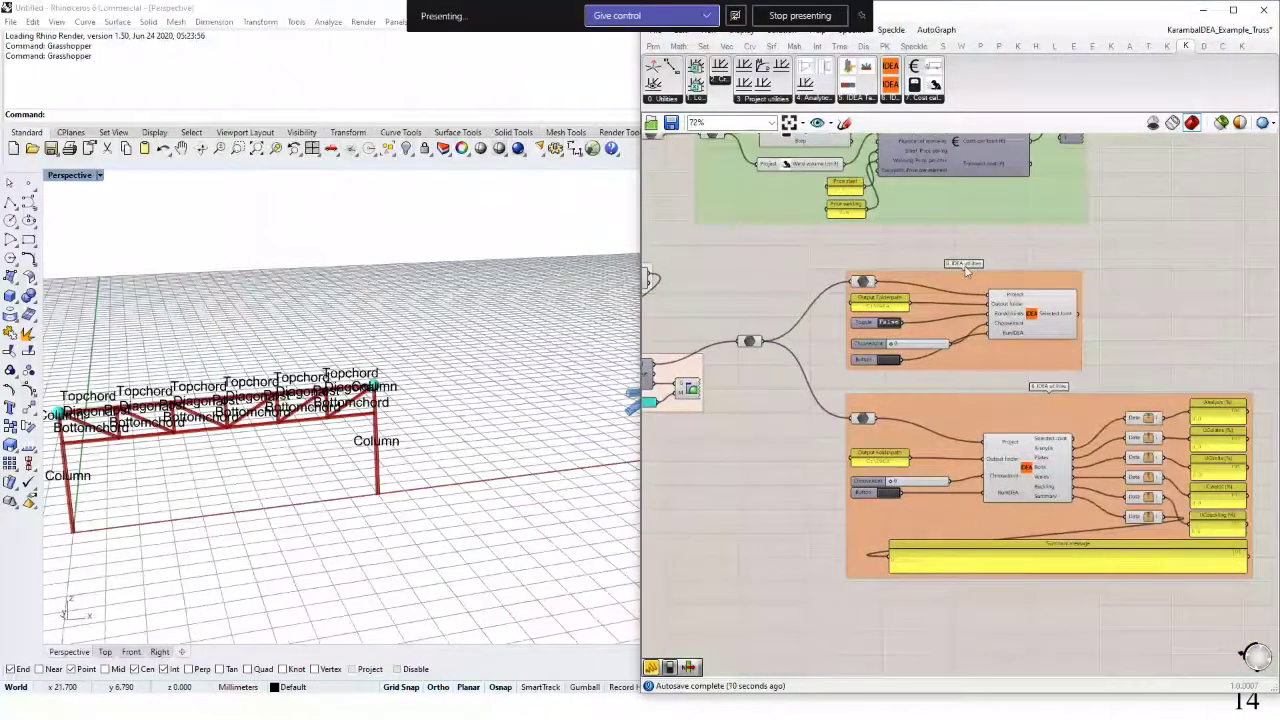
pyautogui.scroll(2, 1031, 315)
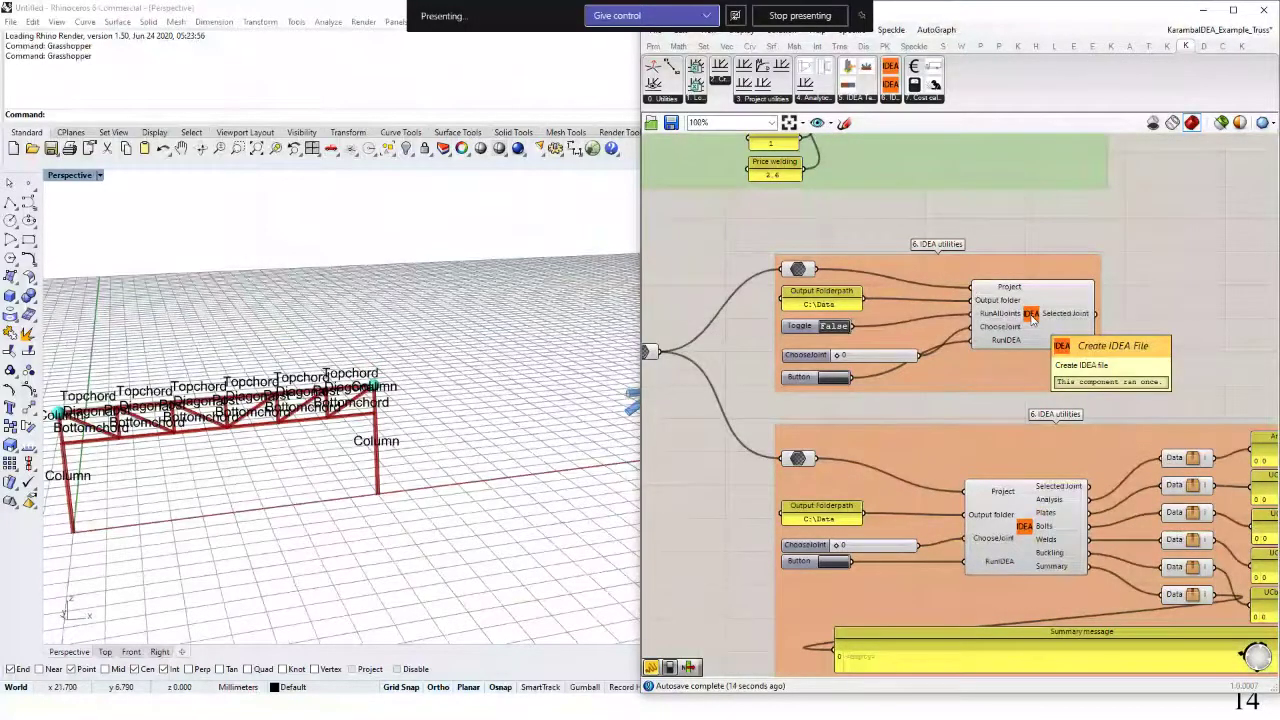
pyautogui.moveTo(1122, 398); pyautogui.dragTo(1082, 308)
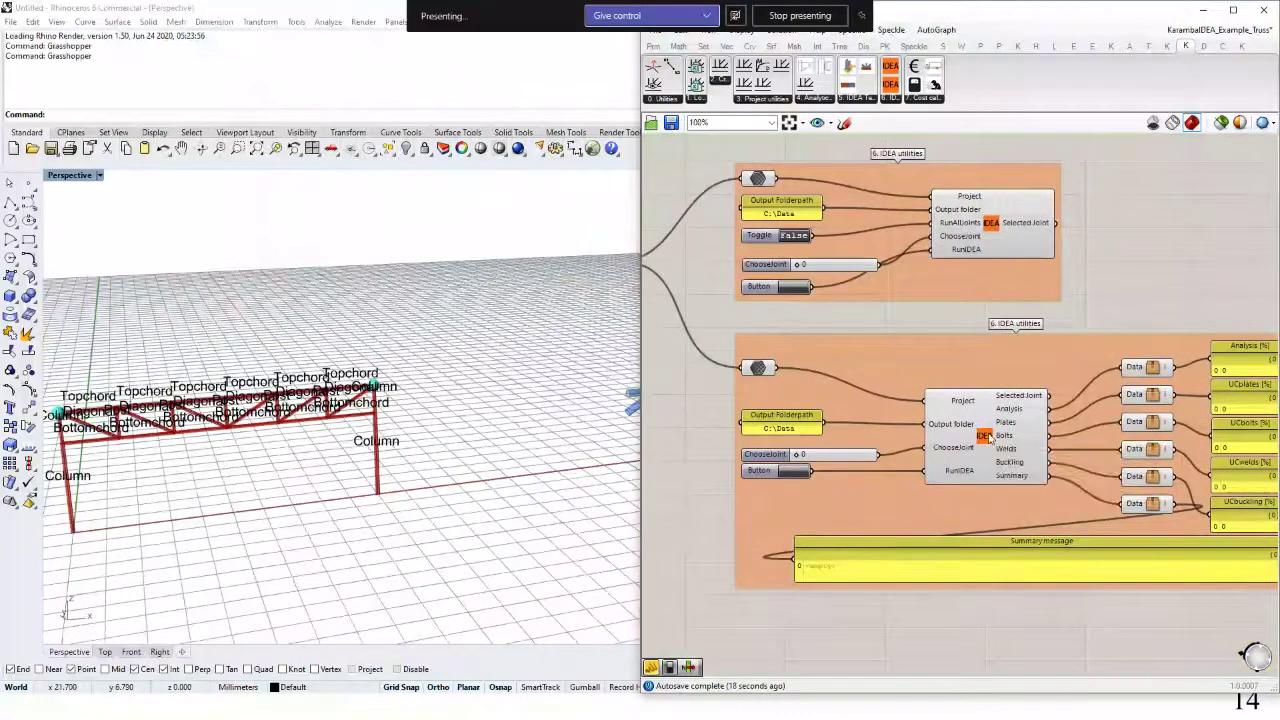
# Disable the two IDEA Templates components together with their panels, relay and other input components.
pyautogui.scroll(-6, 990, 438)
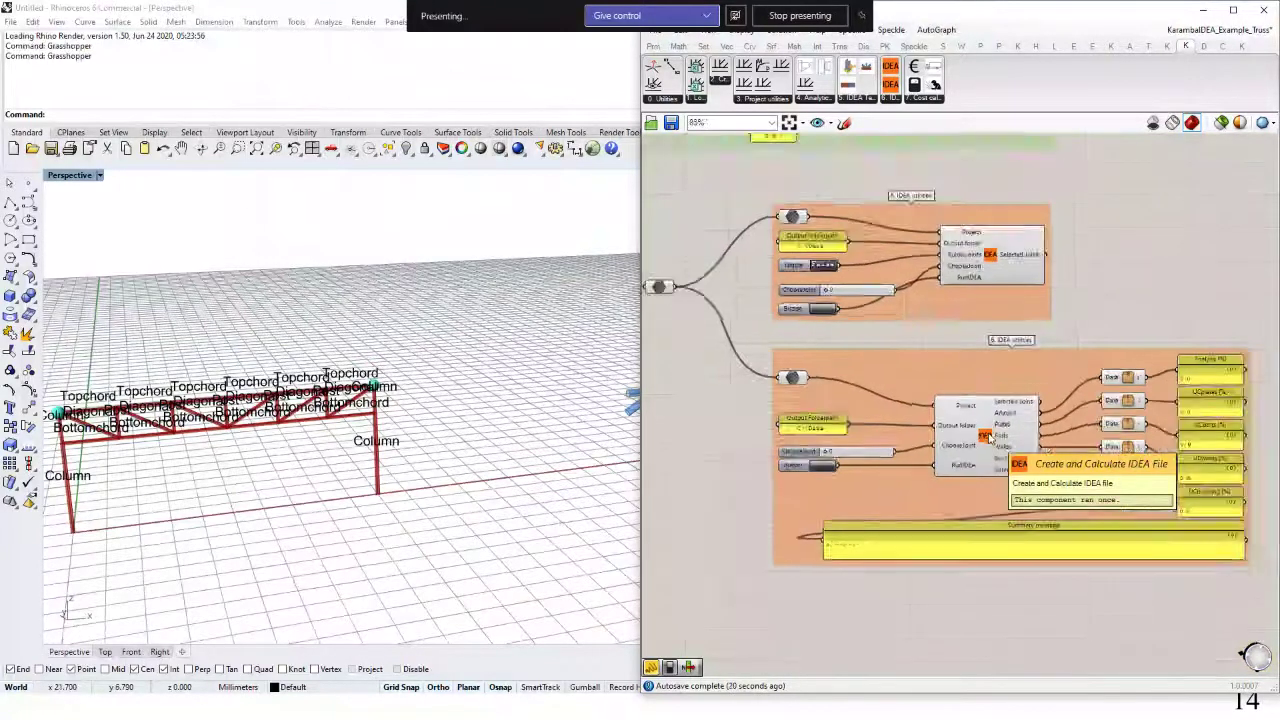
pyautogui.moveTo(675, 292); pyautogui.dragTo(883, 297)
pyautogui.scroll(2, 820, 300)
pyautogui.moveTo(714, 288); pyautogui.dragTo(1136, 538)
pyautogui.rightClick(1080, 348)
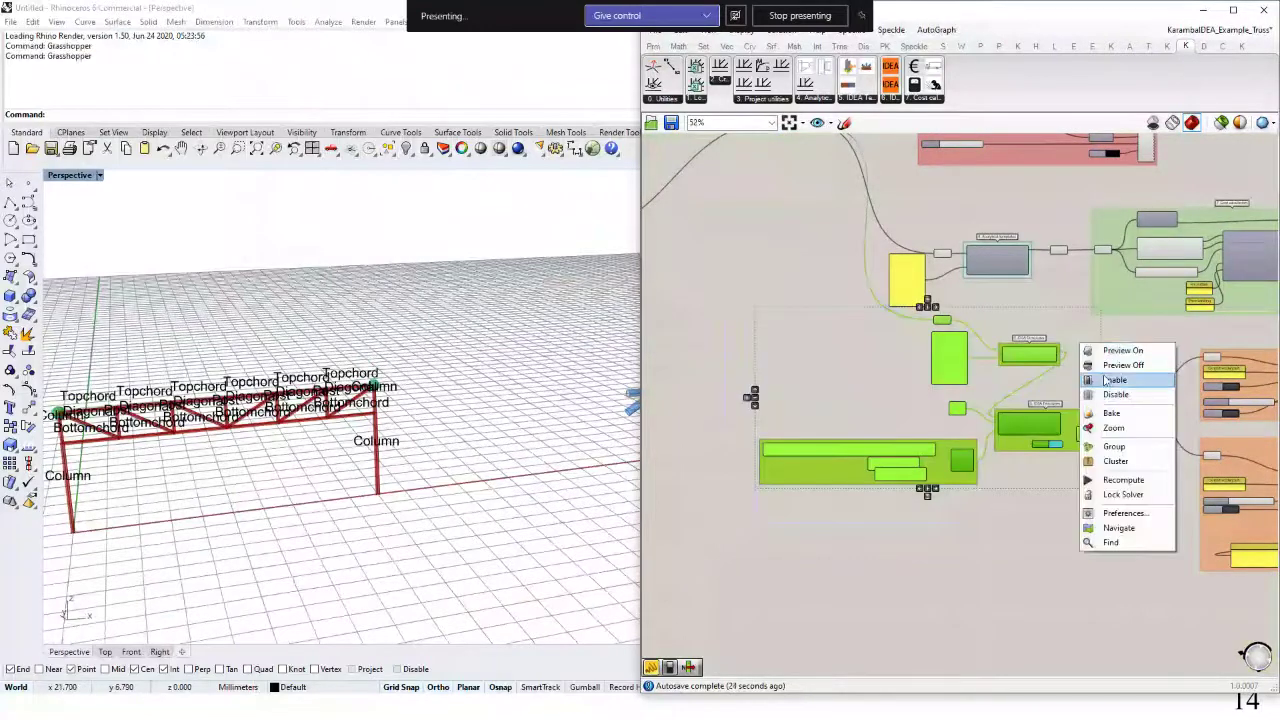
pyautogui.click(1116, 395)
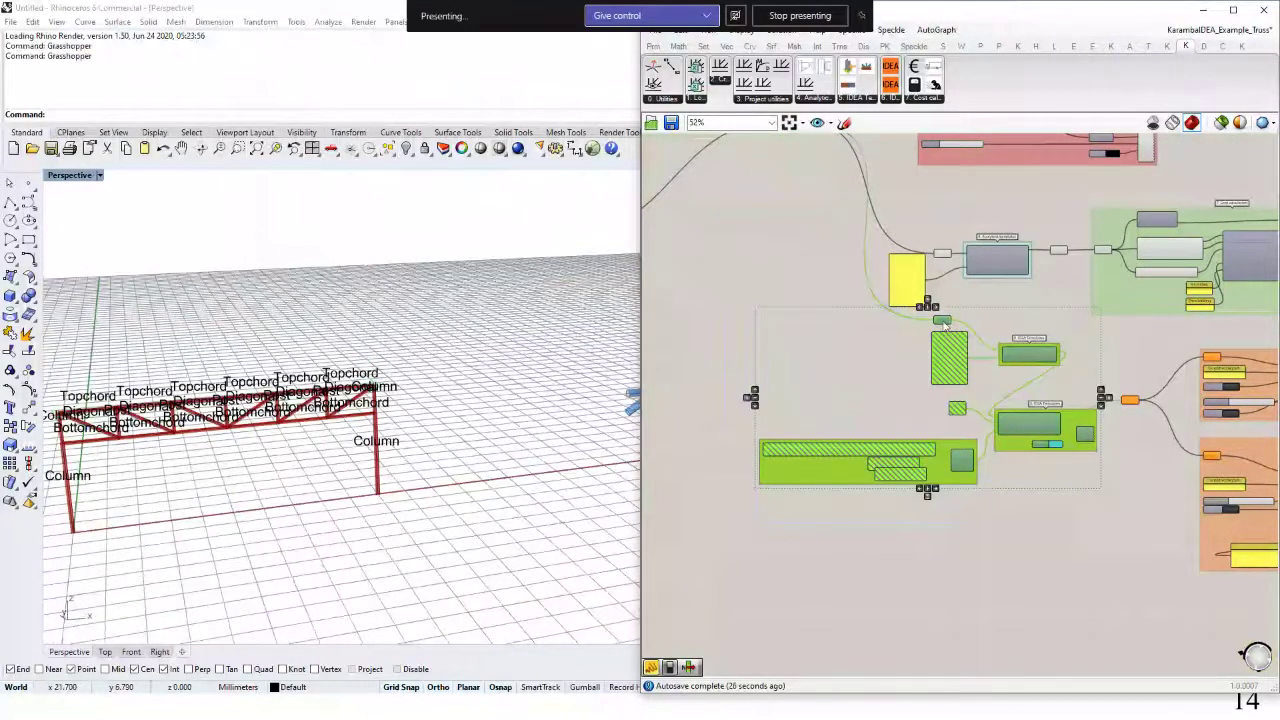
# Wire the KarambaIDEA project output relay directly to the relay feeding both IDEA utilities groups, bypassing the IDEA templates.
pyautogui.moveTo(944, 323); pyautogui.dragTo(898, 409)
pyautogui.moveTo(816, 216); pyautogui.dragTo(880, 296)
pyautogui.moveTo(858, 205); pyautogui.dragTo(863, 329)
pyautogui.click(881, 342)
# Set the stream filter toggle in the KarambaIDEA group to False and back to True.
pyautogui.scroll(2, 878, 460)
pyautogui.scroll(-5, 878, 460)
pyautogui.scroll(5, 818, 340)
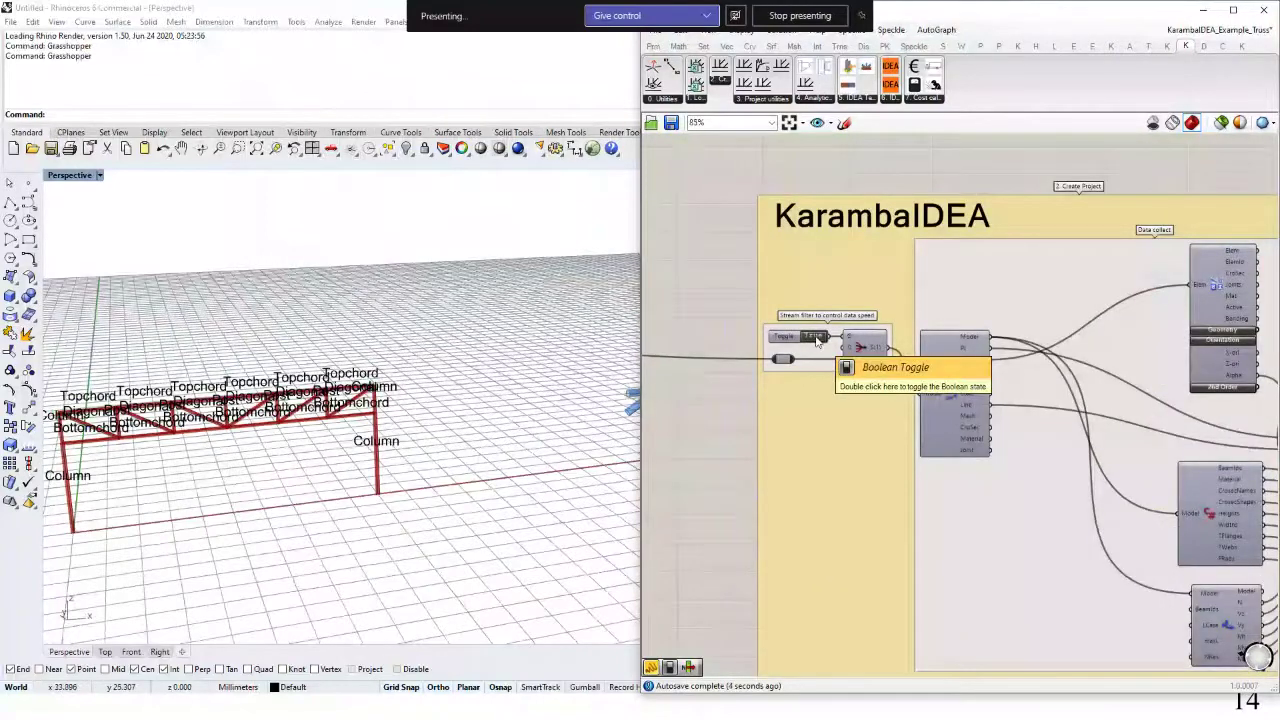
pyautogui.doubleClick(817, 340)
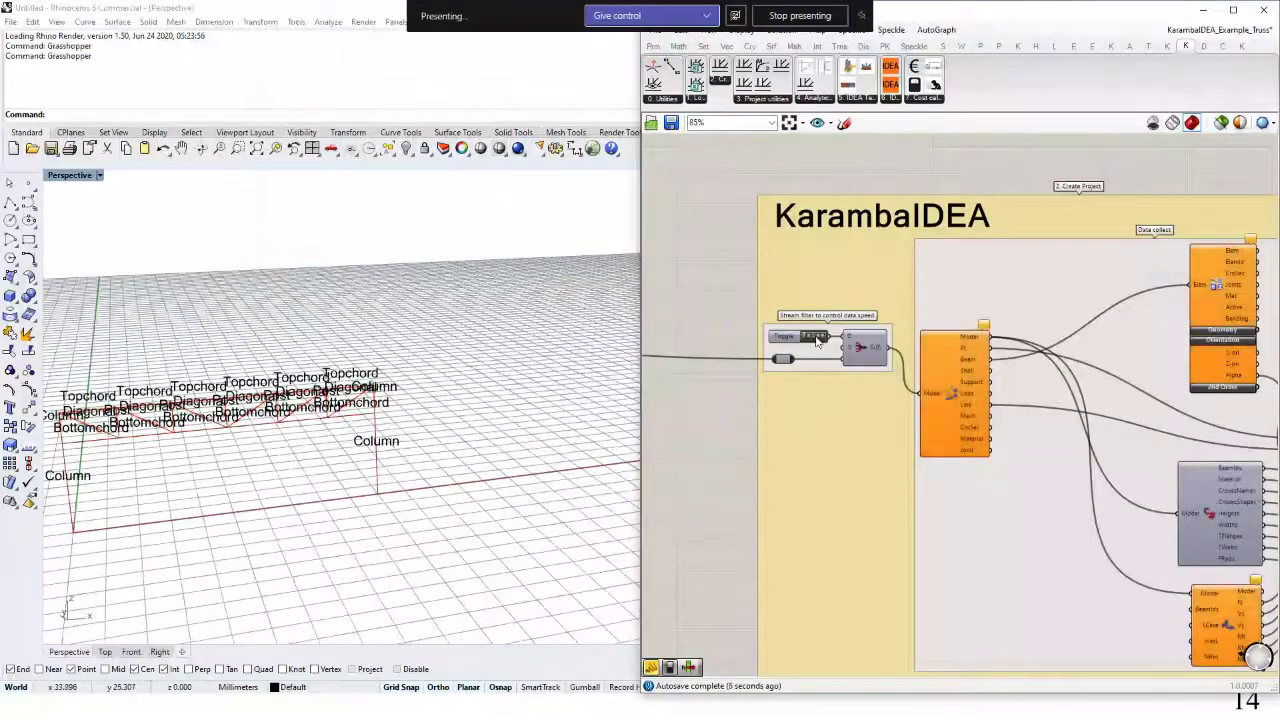
pyautogui.doubleClick(817, 340)
# Select the Create IDEA File component in the upper IDEA utilities group and keep its ChooseJoint slider at 0.
pyautogui.scroll(-5, 817, 340)
pyautogui.moveTo(1168, 435); pyautogui.dragTo(971, 398)
pyautogui.scroll(5, 971, 398)
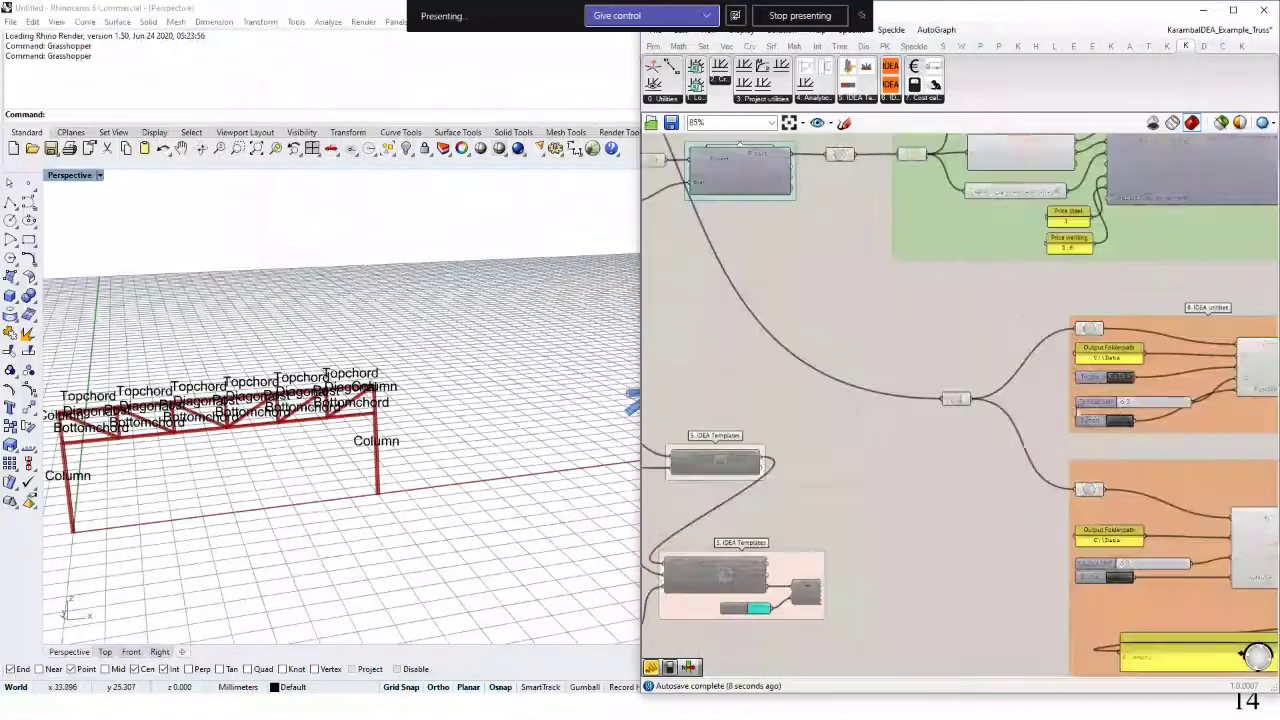
pyautogui.moveTo(1119, 421); pyautogui.dragTo(977, 421)
pyautogui.scroll(2, 977, 421)
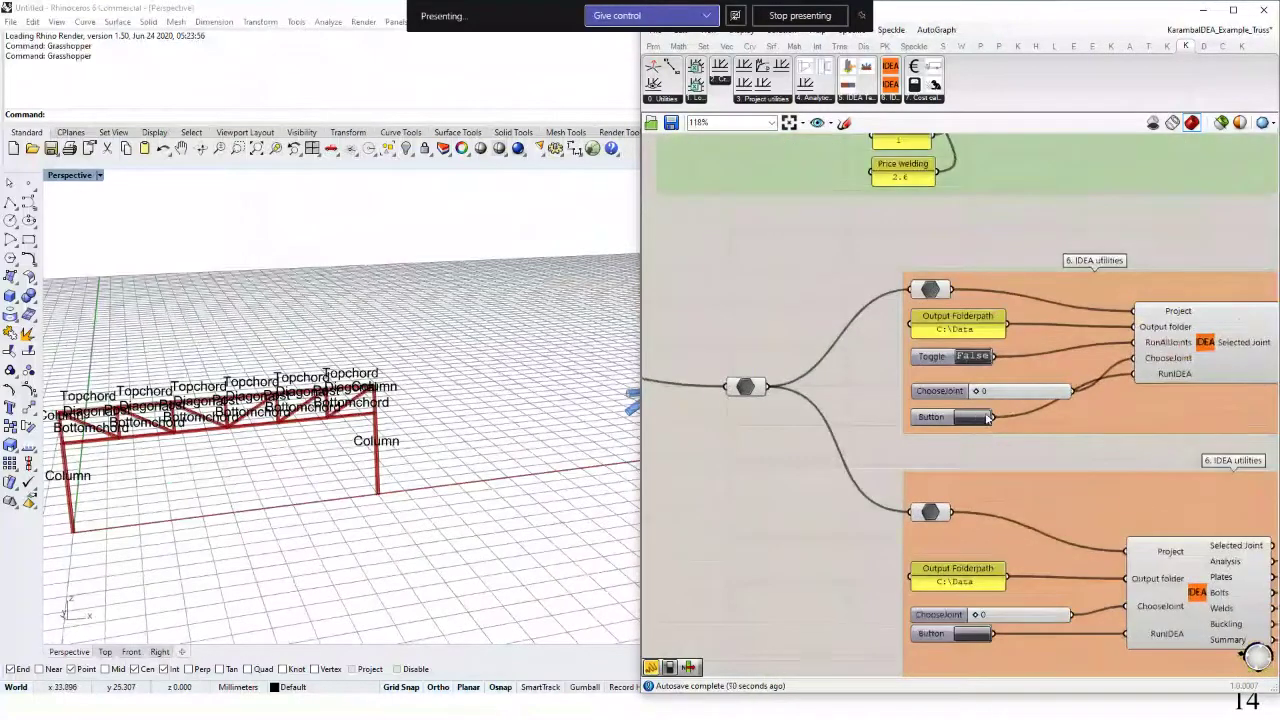
pyautogui.click(1201, 319)
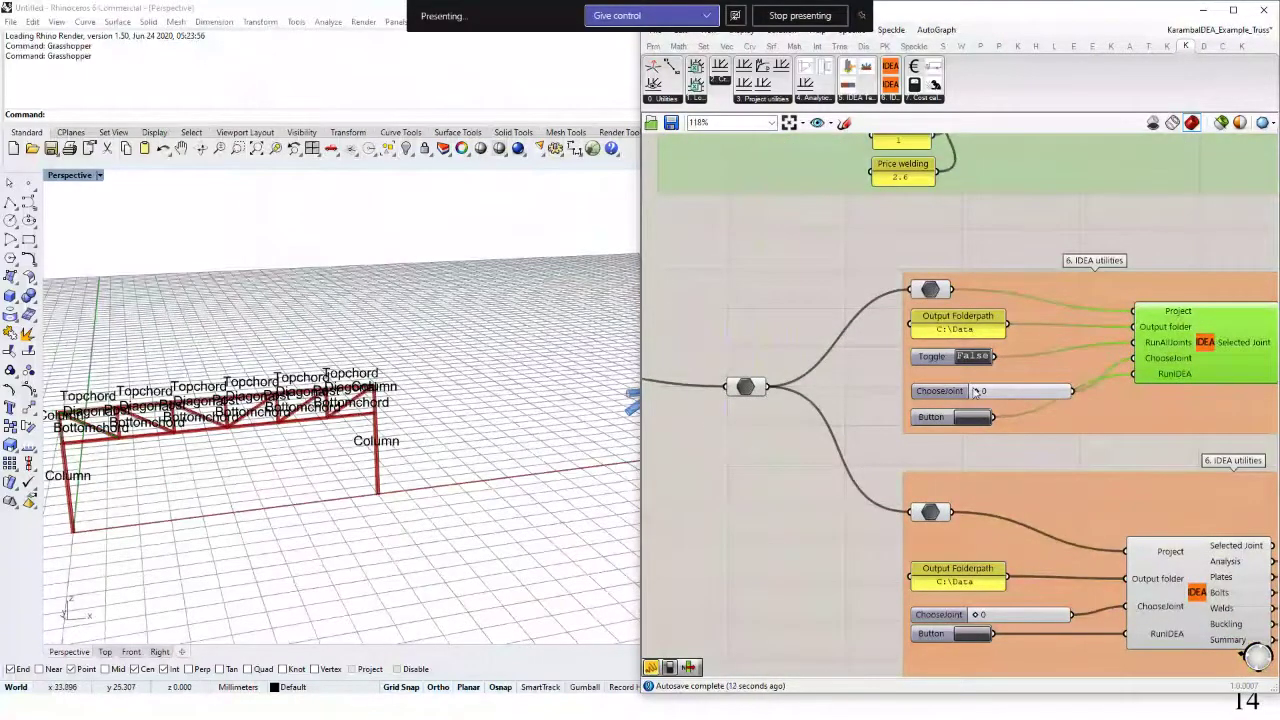
pyautogui.moveTo(1013, 393); pyautogui.dragTo(1001, 393)
# Set the Connection Truss Column parameter to Hinge in the truss Parameters group.
pyautogui.scroll(-6, 978, 392)
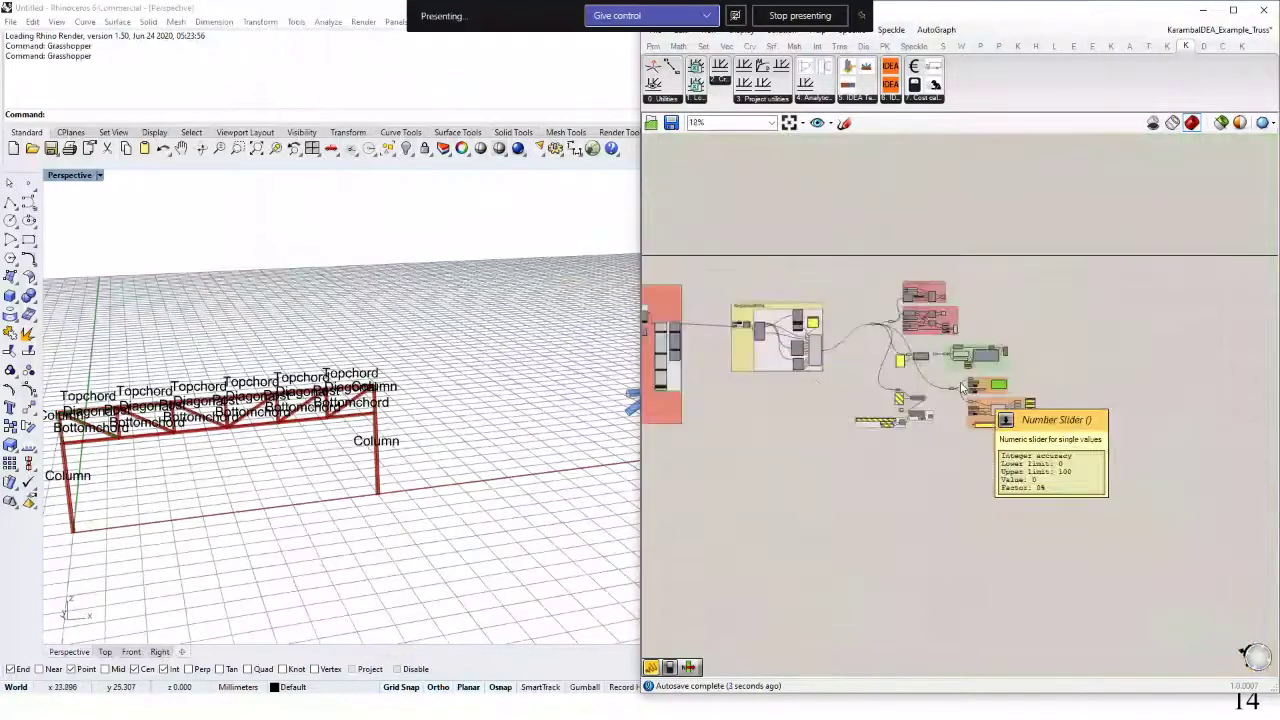
pyautogui.scroll(7, 753, 301)
pyautogui.click(811, 308)
pyautogui.click(822, 329)
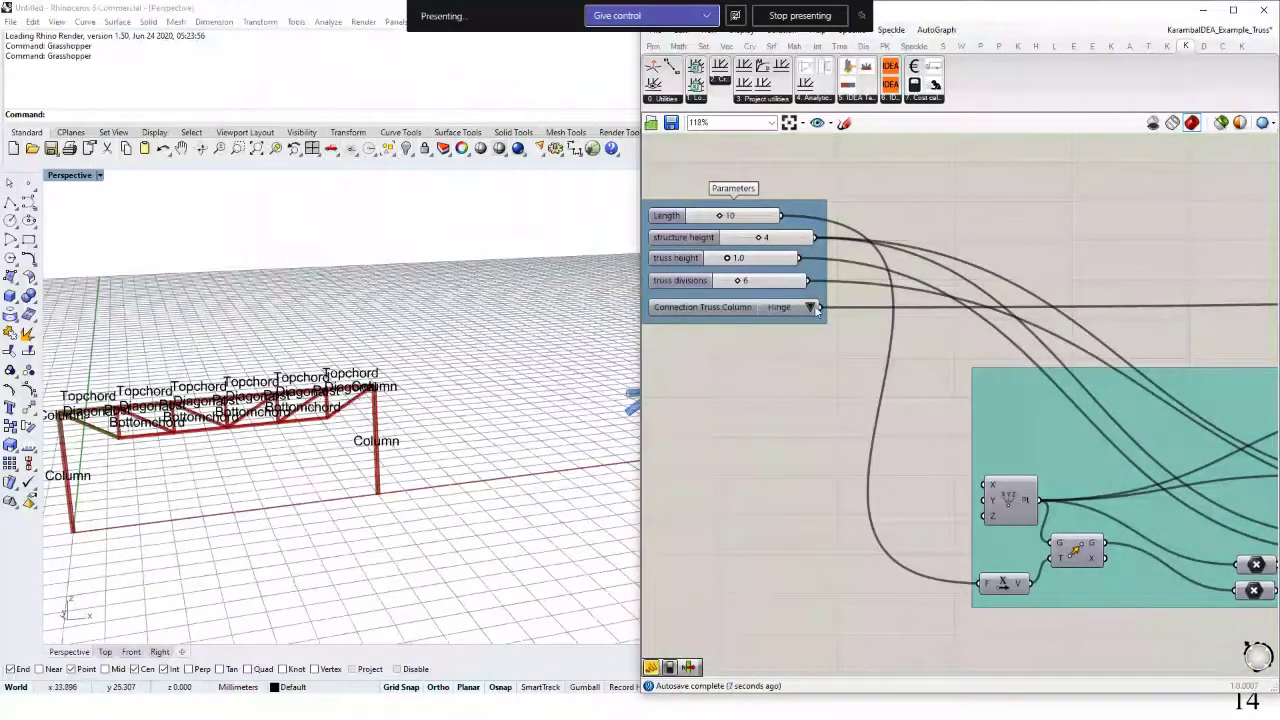
# Run the Create IDEA File component for joint 0 with C:\Data as the output folder.
pyautogui.scroll(-11, 846, 358)
pyautogui.moveTo(1126, 379); pyautogui.dragTo(866, 351)
pyautogui.moveTo(1170, 385); pyautogui.dragTo(864, 355)
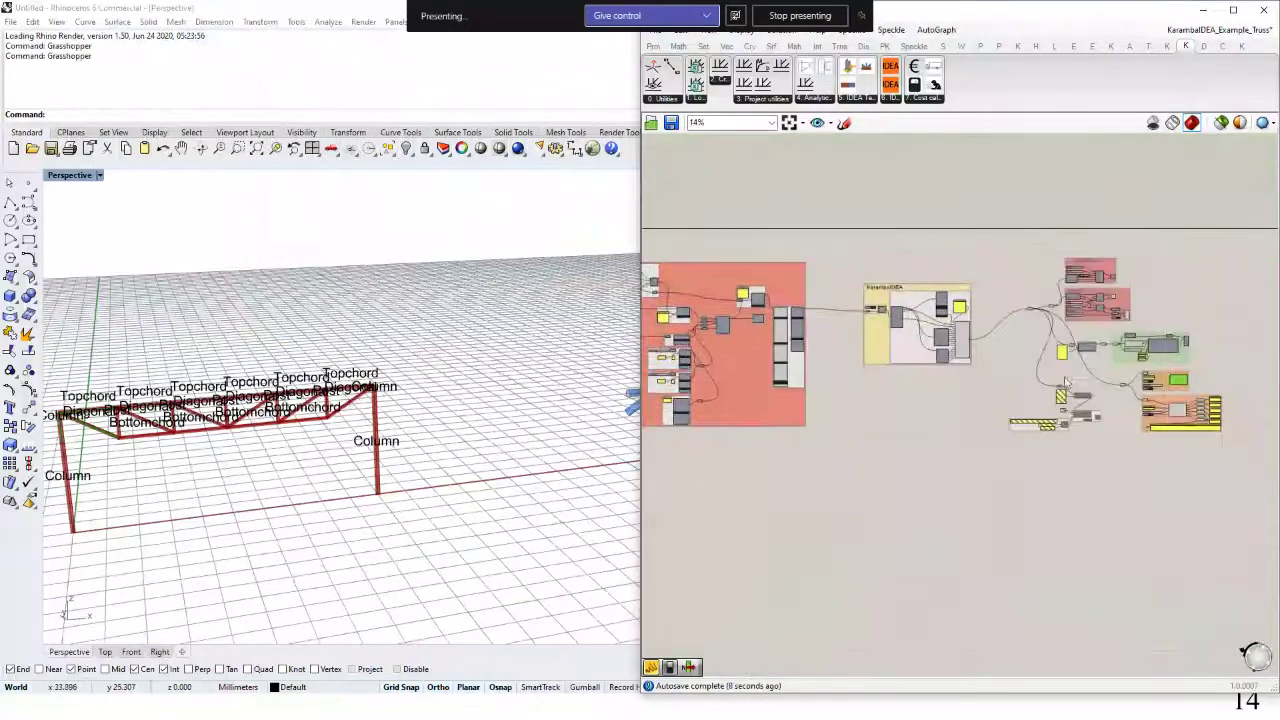
pyautogui.scroll(5, 1194, 355)
pyautogui.moveTo(1194, 353); pyautogui.dragTo(934, 369)
pyautogui.scroll(3, 1009, 366)
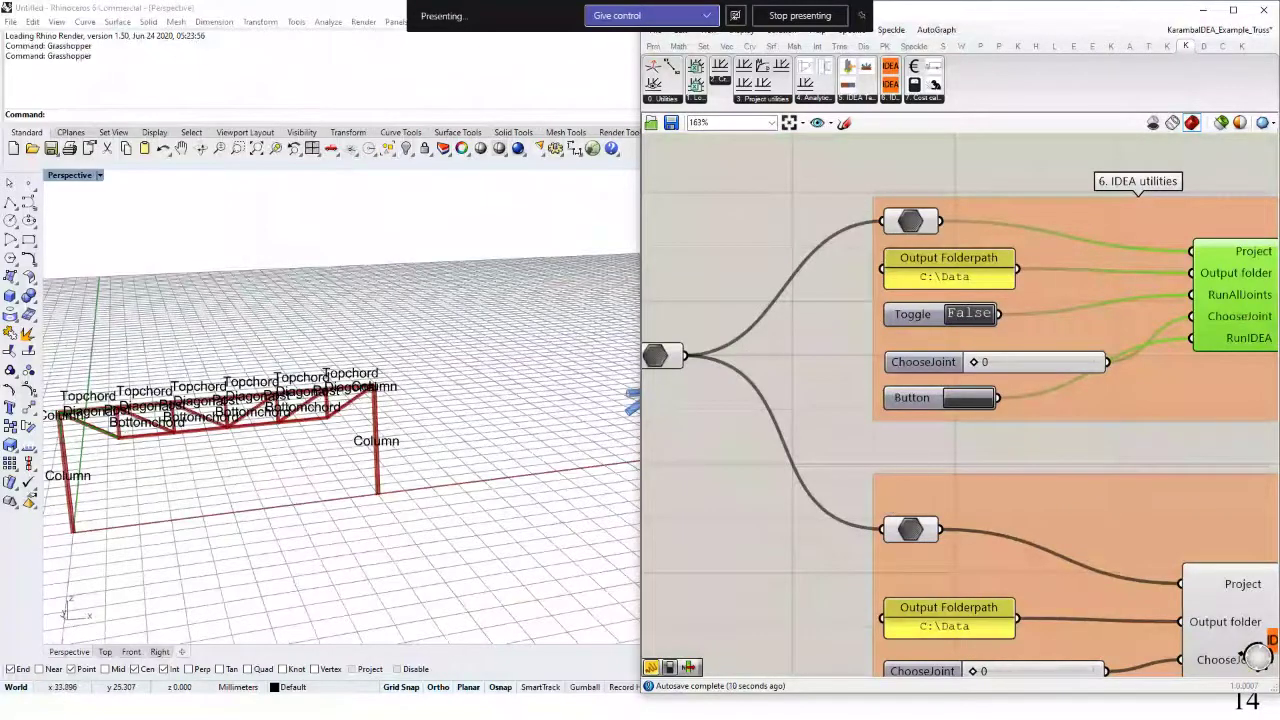
pyautogui.moveTo(424, 718); pyautogui.dragTo(646, 1)
pyautogui.click(97, 650)
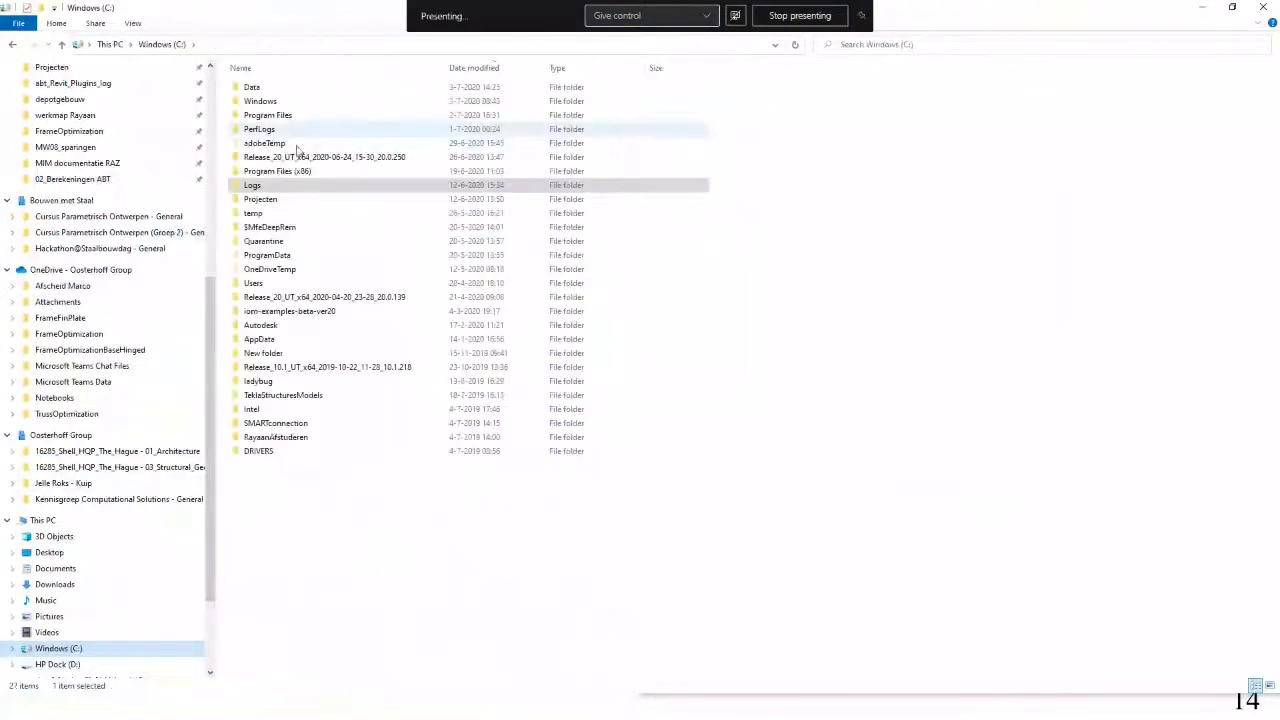
pyautogui.doubleClick(282, 94)
pyautogui.doubleClick(301, 492)
pyautogui.doubleClick(400, 91)
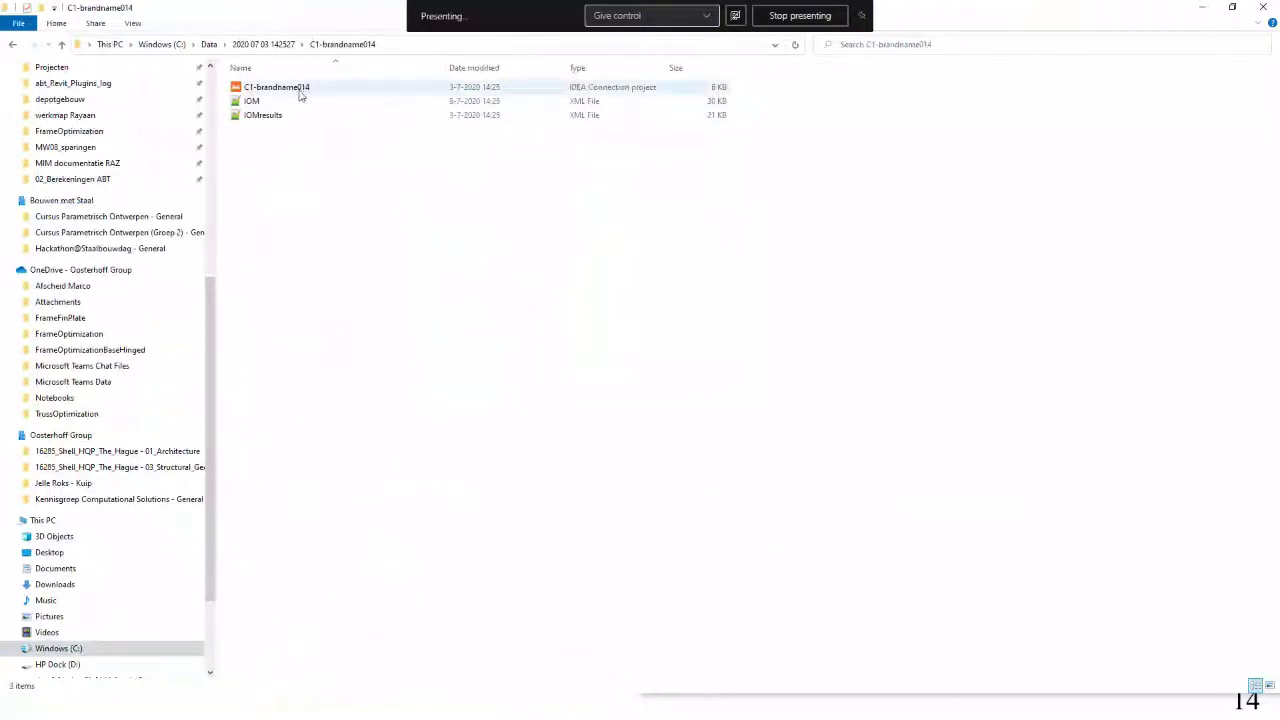
pyautogui.doubleClick(300, 95)
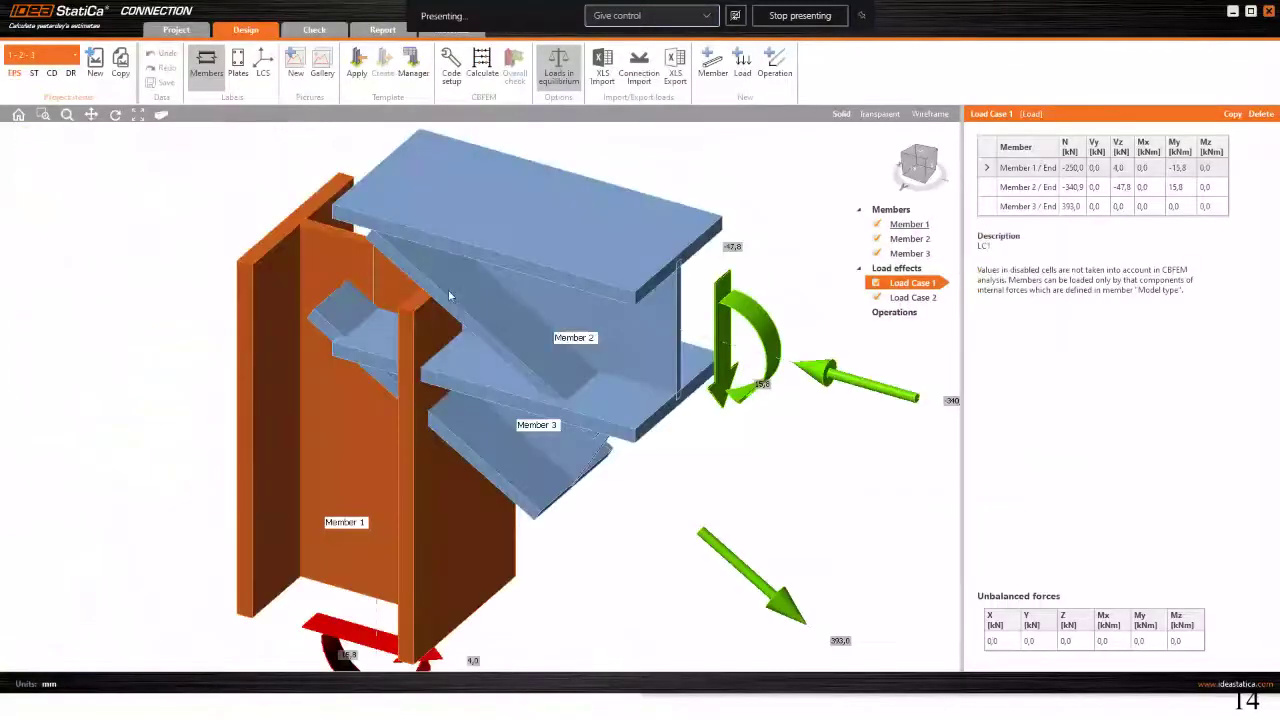
# Examine the truss corner joint's three members and the Load Case 1 forces in the IDEA StatiCa 3D view.
pyautogui.scroll(-4, 572, 485)
pyautogui.middleClick(574, 475)
pyautogui.middleClick(574, 475)
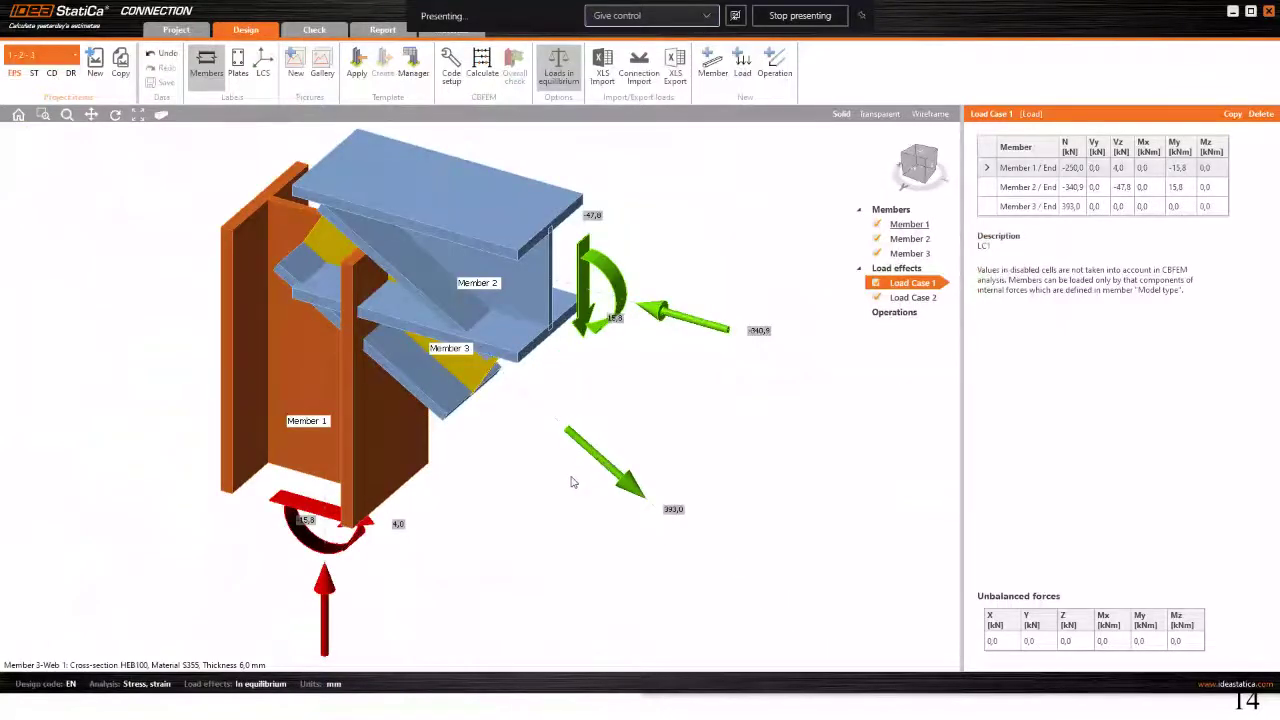
pyautogui.scroll(-2, 572, 480)
pyautogui.moveTo(645, 451); pyautogui.dragTo(614, 422)
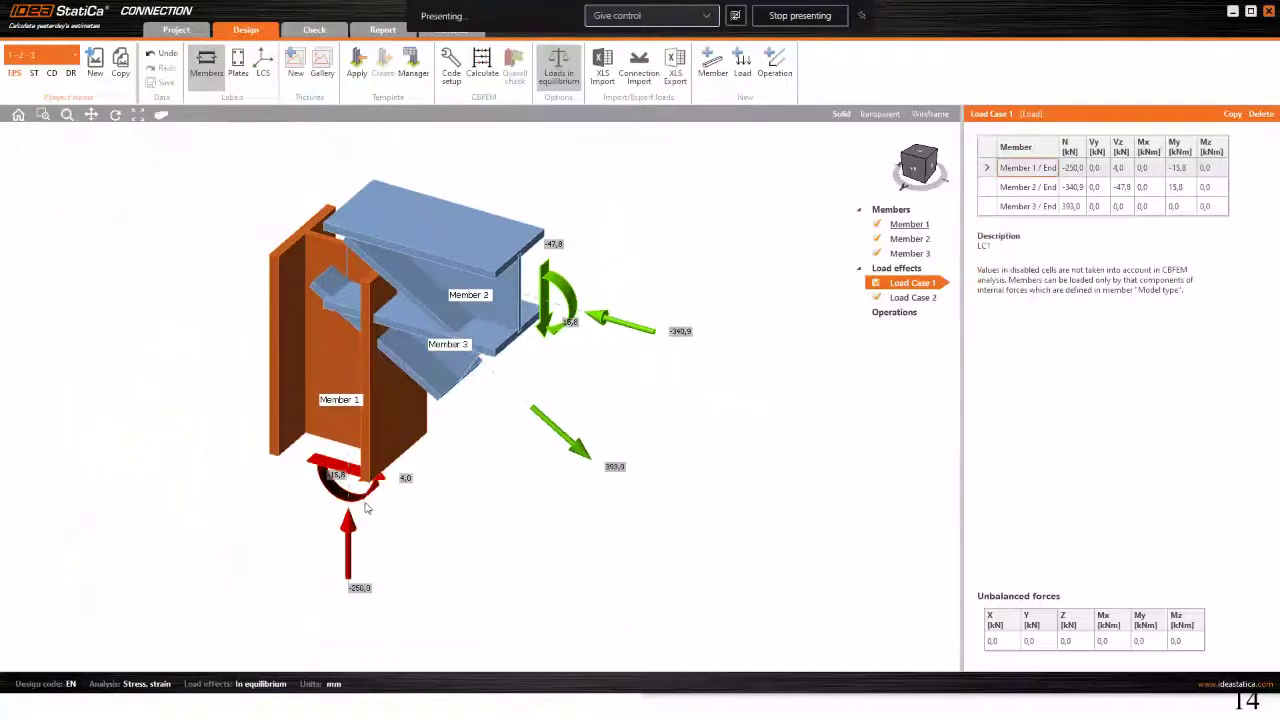
pyautogui.scroll(-2, 726, 229)
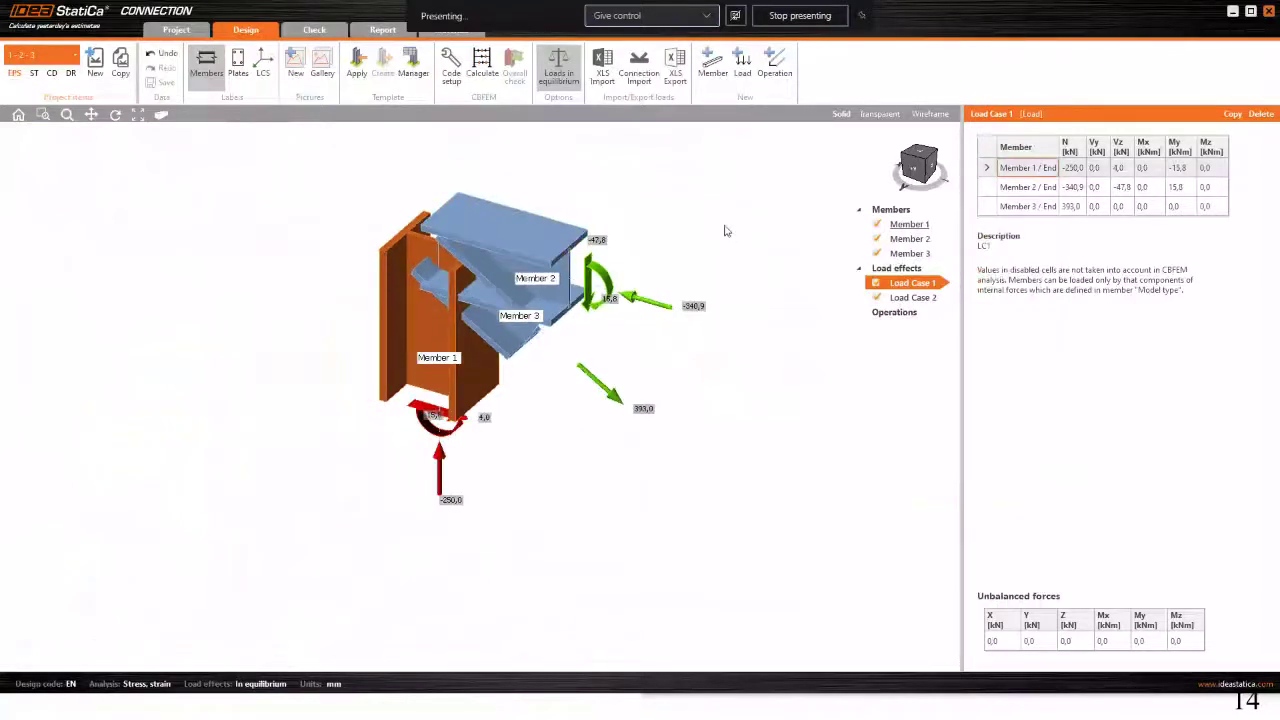
pyautogui.rightClick(856, 300)
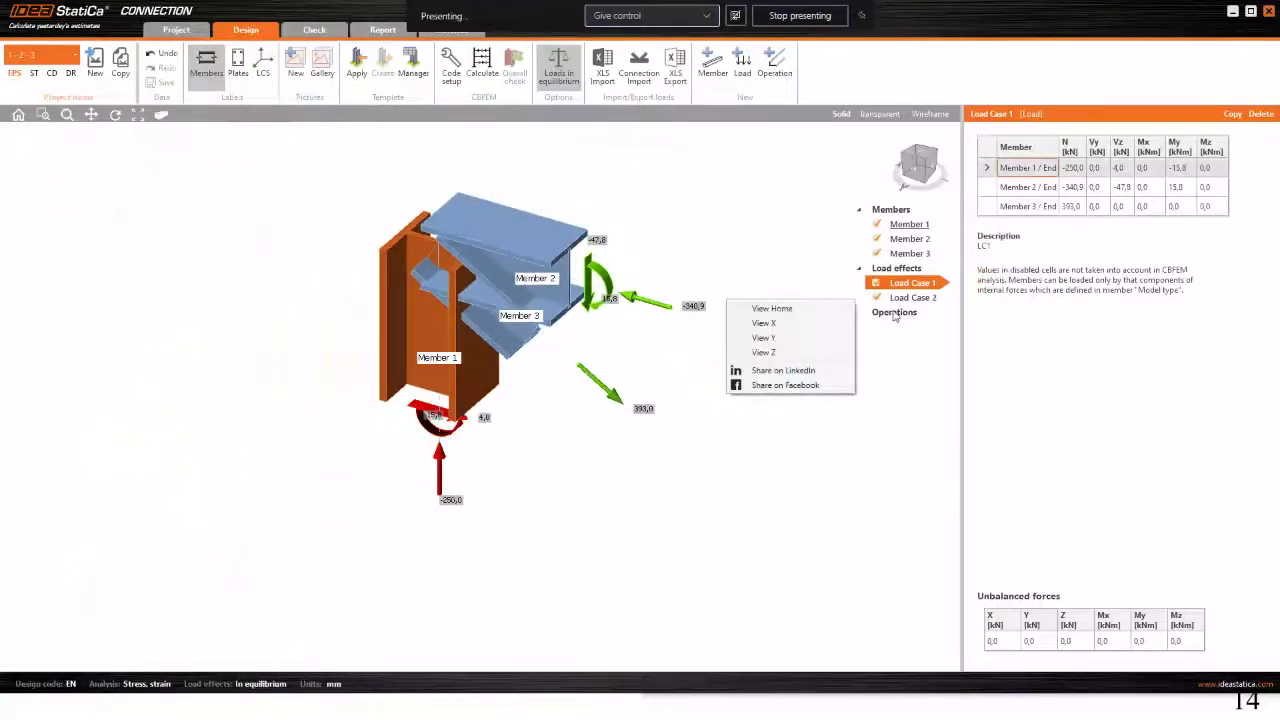
pyautogui.click(676, 201)
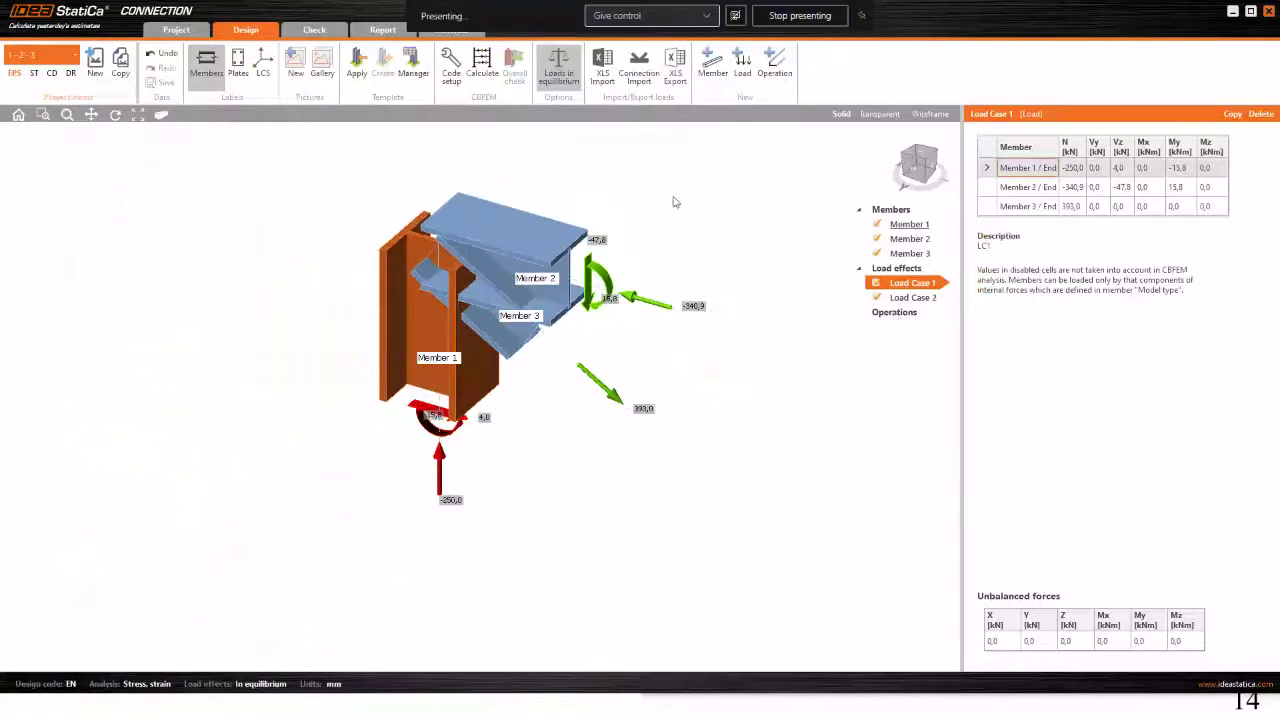
# Apply the Truss_Corner template from the KarambaIDEA templates to the joint with M16 8.8 as the default bolt.
pyautogui.click(357, 68)
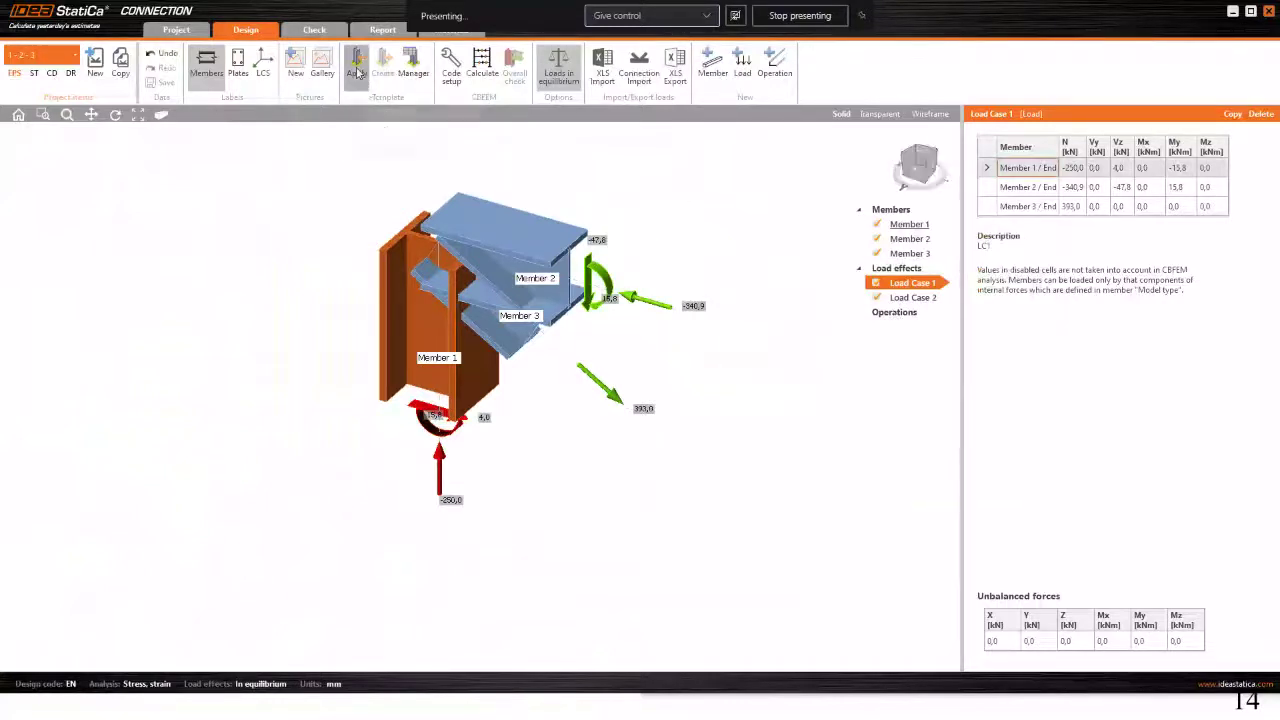
pyautogui.click(266, 272)
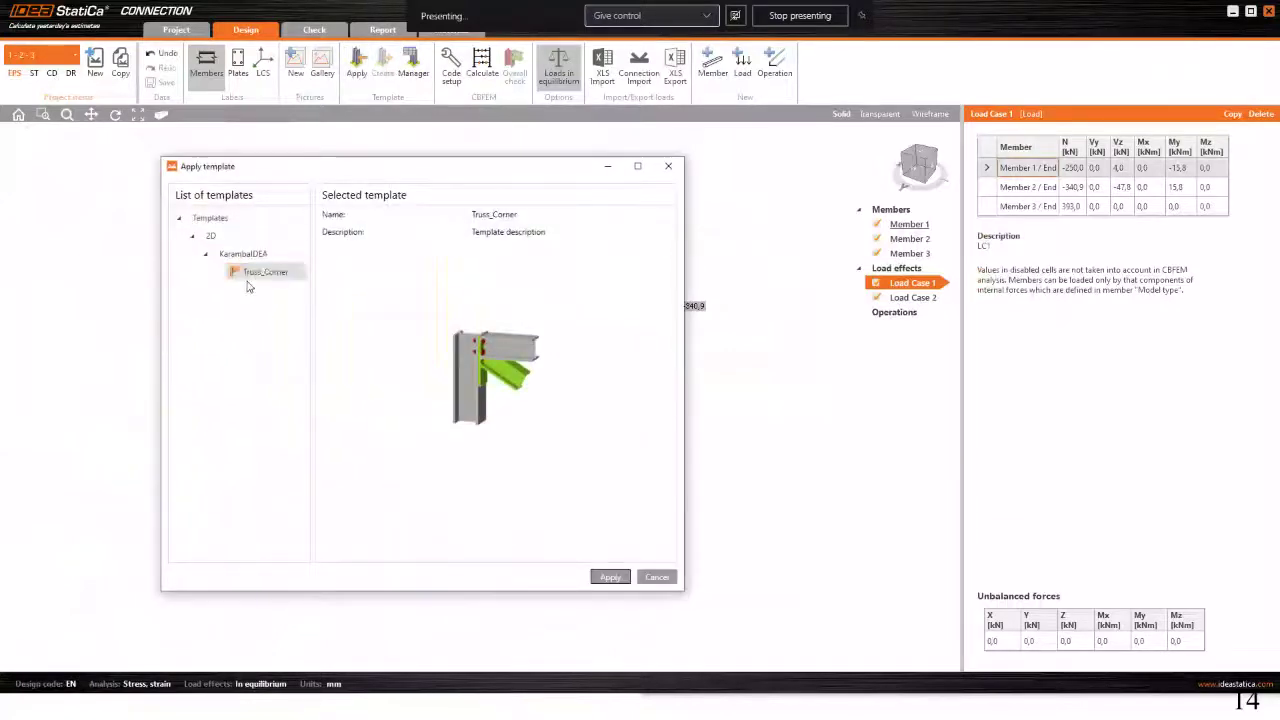
pyautogui.click(610, 577)
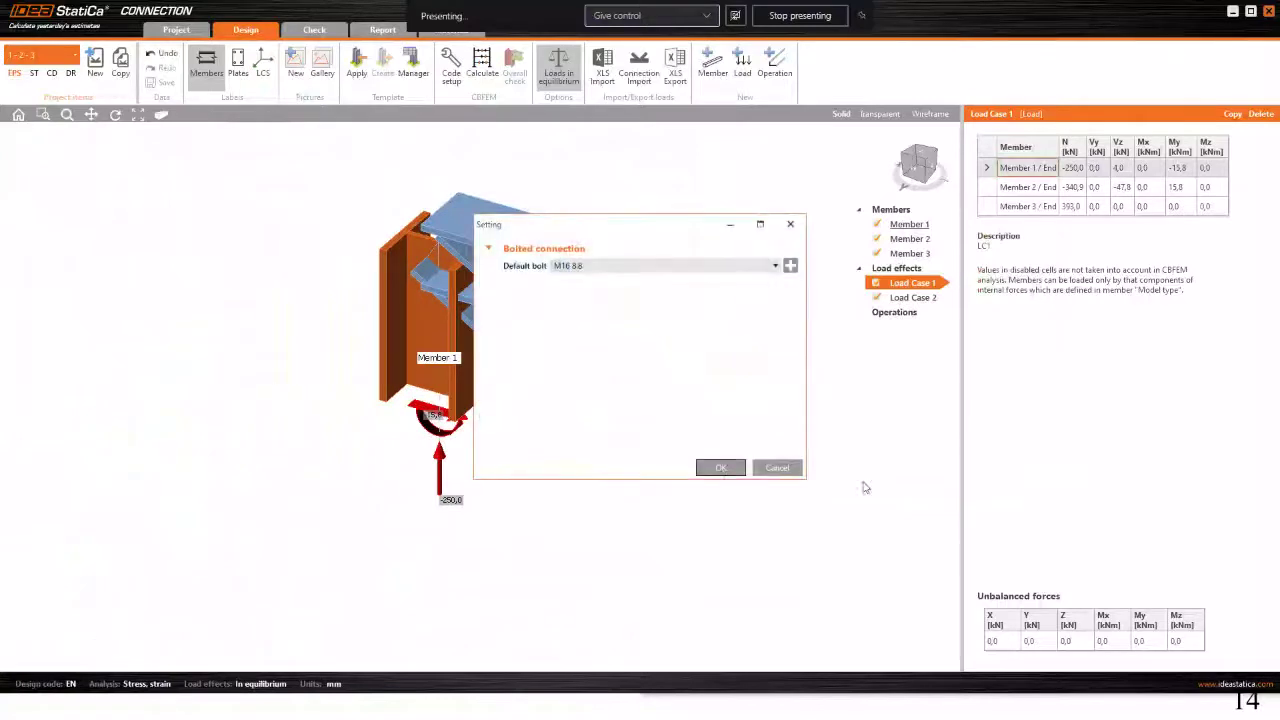
pyautogui.click(719, 463)
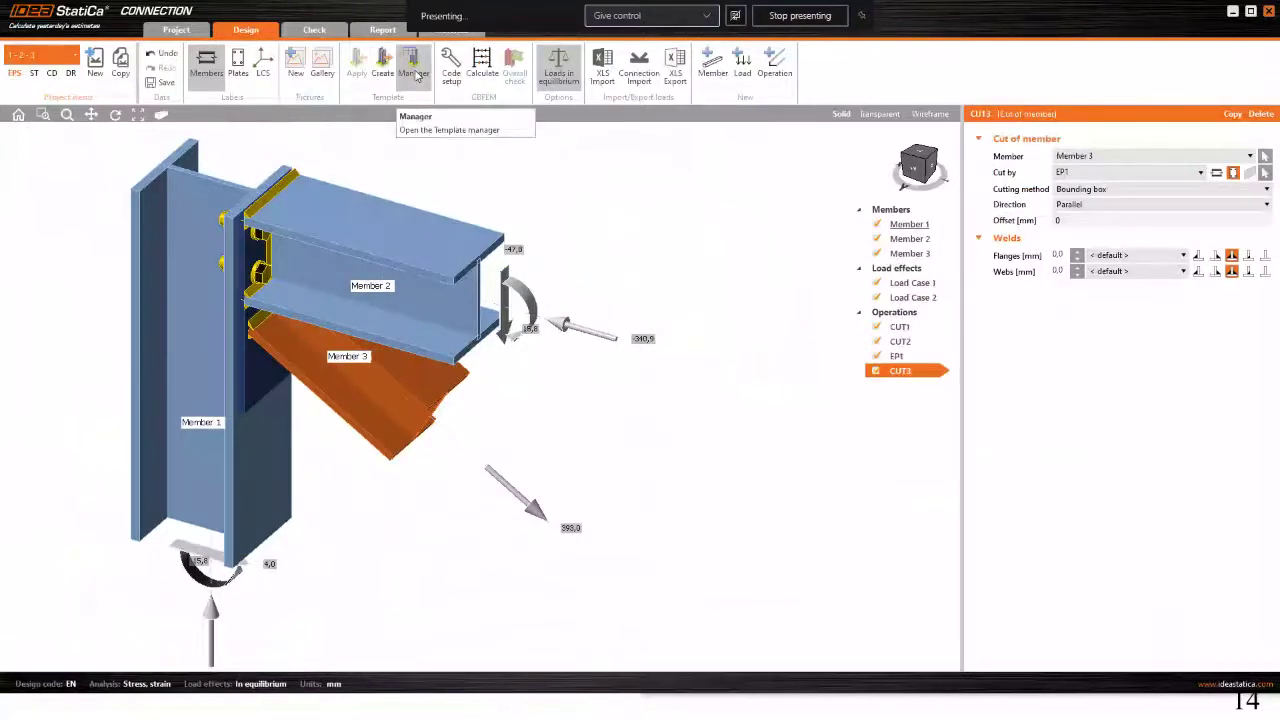
# Export the Truss_Corner template from the Template manager as 333 into the 0_IDEA_Templates folder.
pyautogui.click(416, 76)
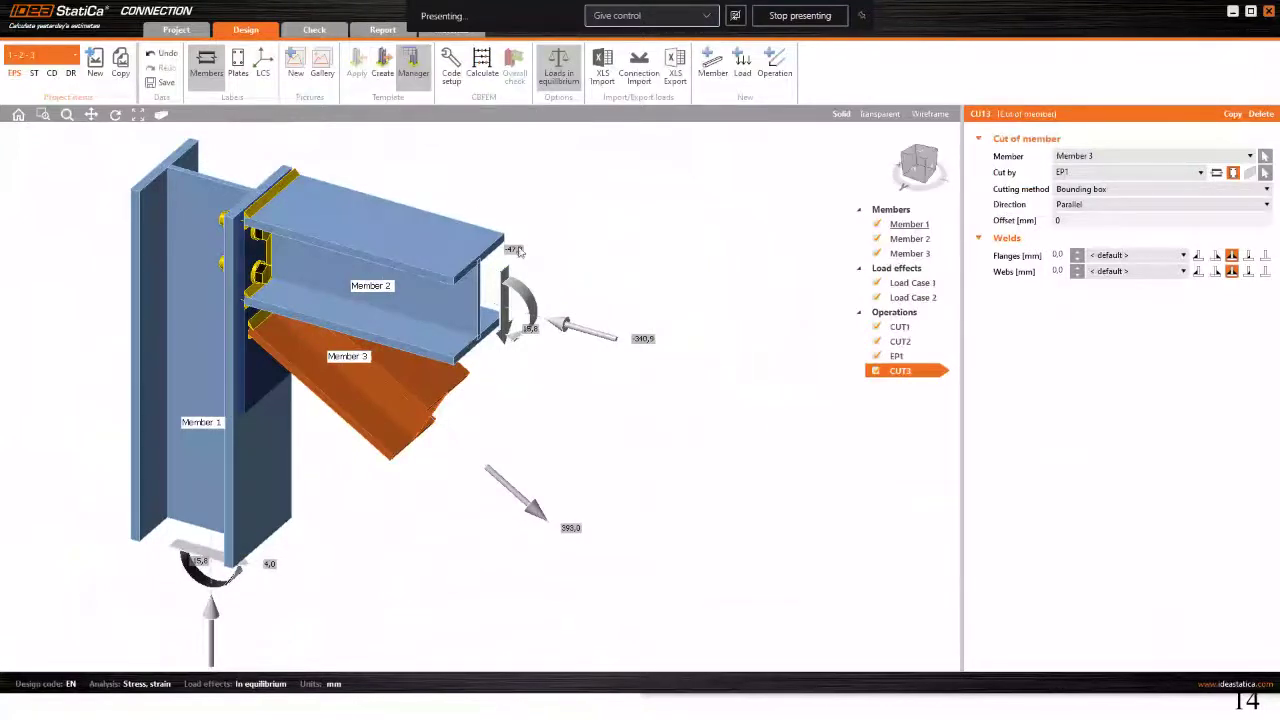
pyautogui.click(152, 188)
pyautogui.rightClick(160, 188)
pyautogui.click(143, 187)
pyautogui.click(133, 89)
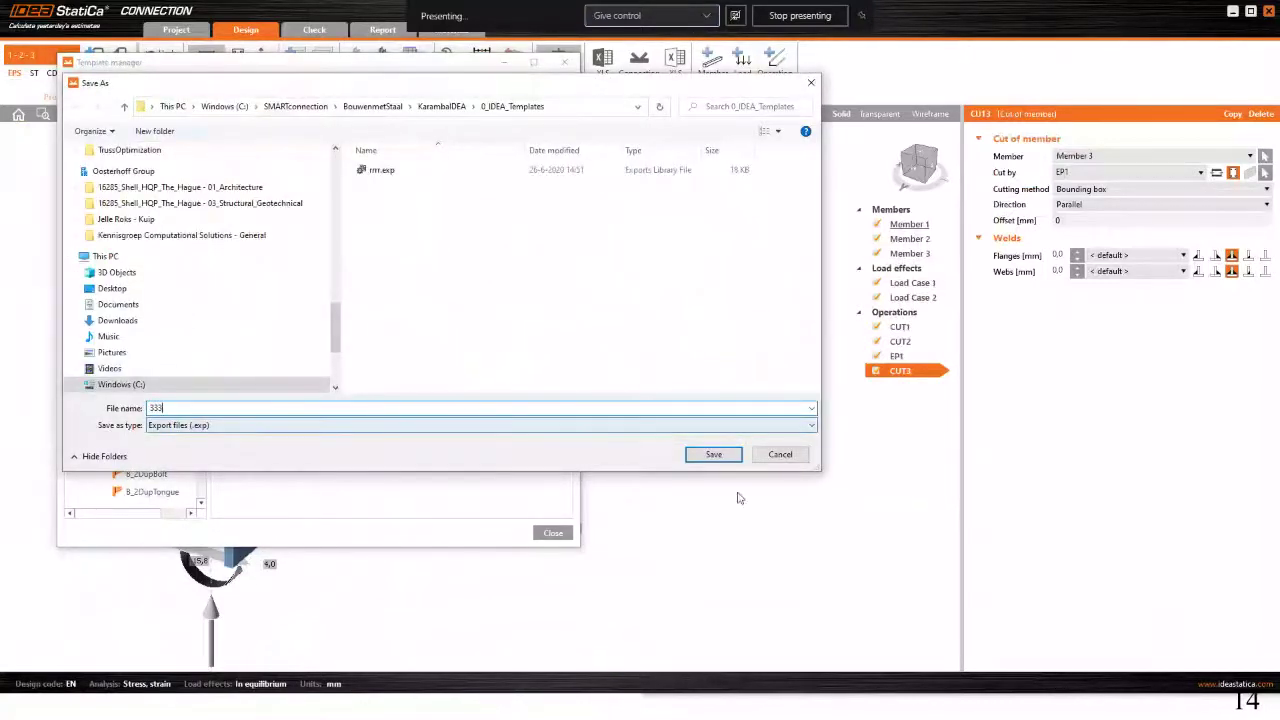
pyautogui.click(713, 454)
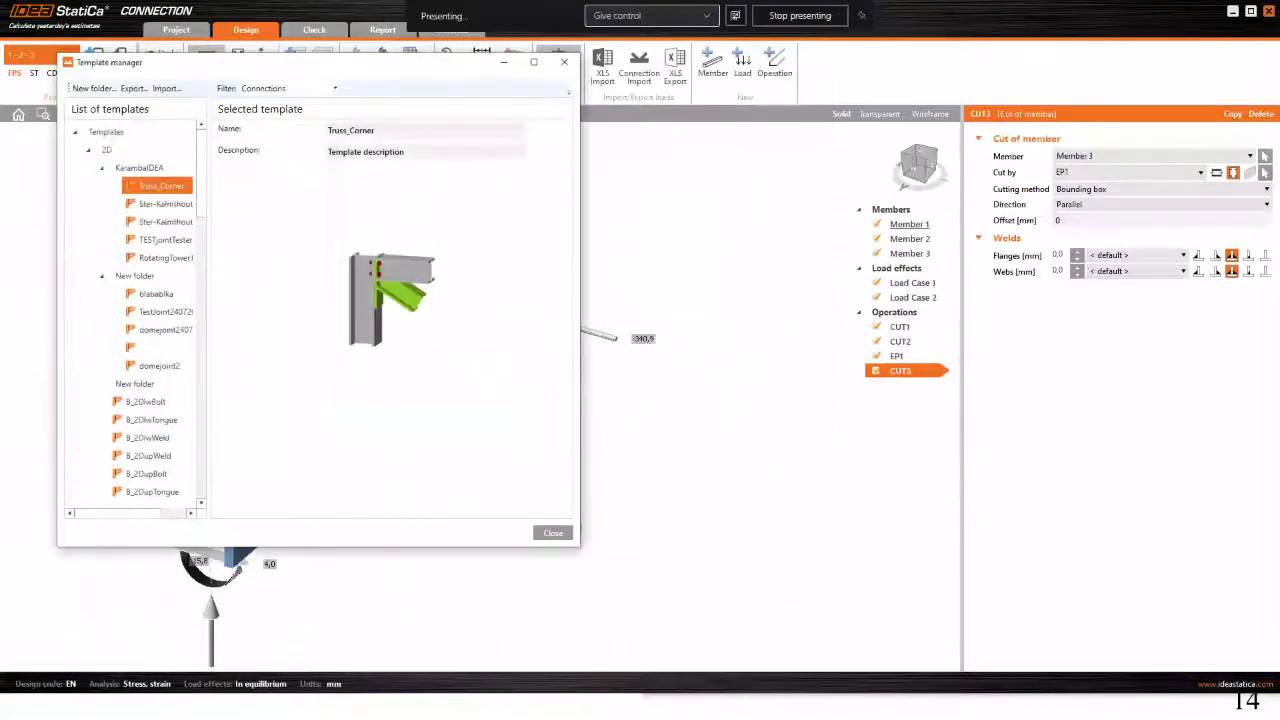
# Switch to File Explorer and open the 0_IDEA_Templates folder in C:\SMARTconnection\BouwenmetStaal\KarambaIDEA.
pyautogui.hotkey('alt', 'Tab')
pyautogui.scroll(-2, 127, 638)
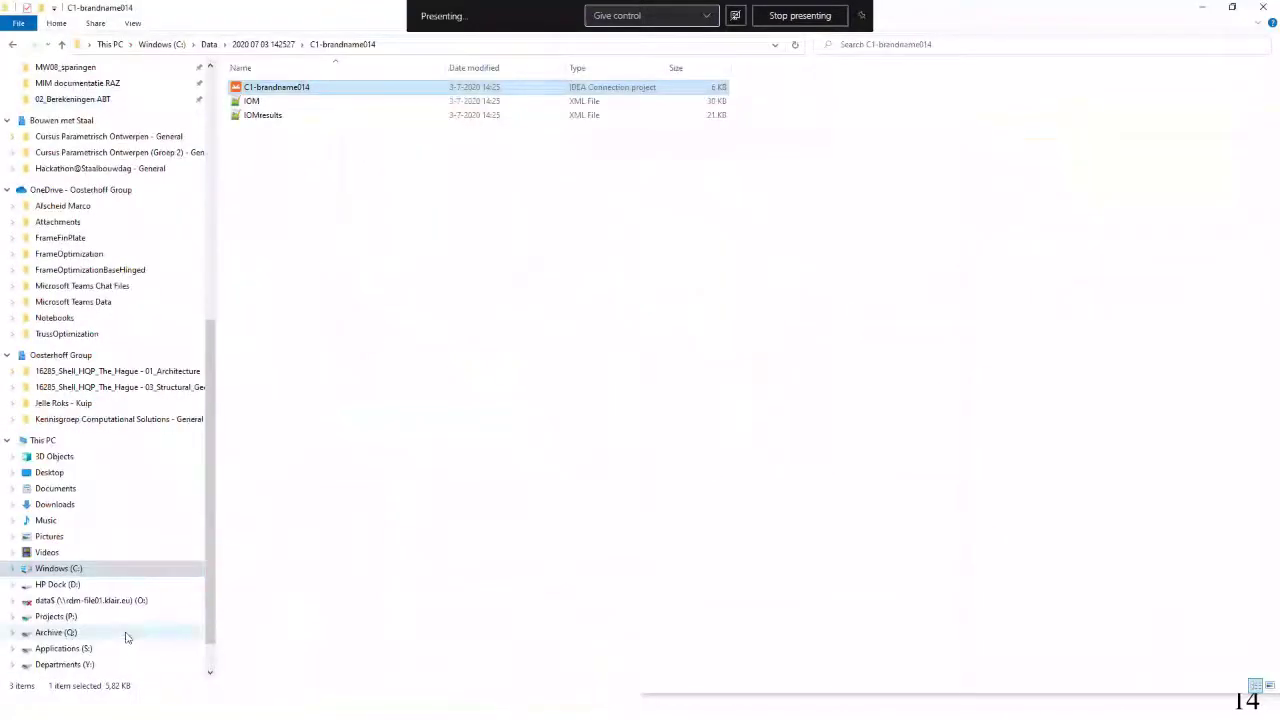
pyautogui.click(97, 570)
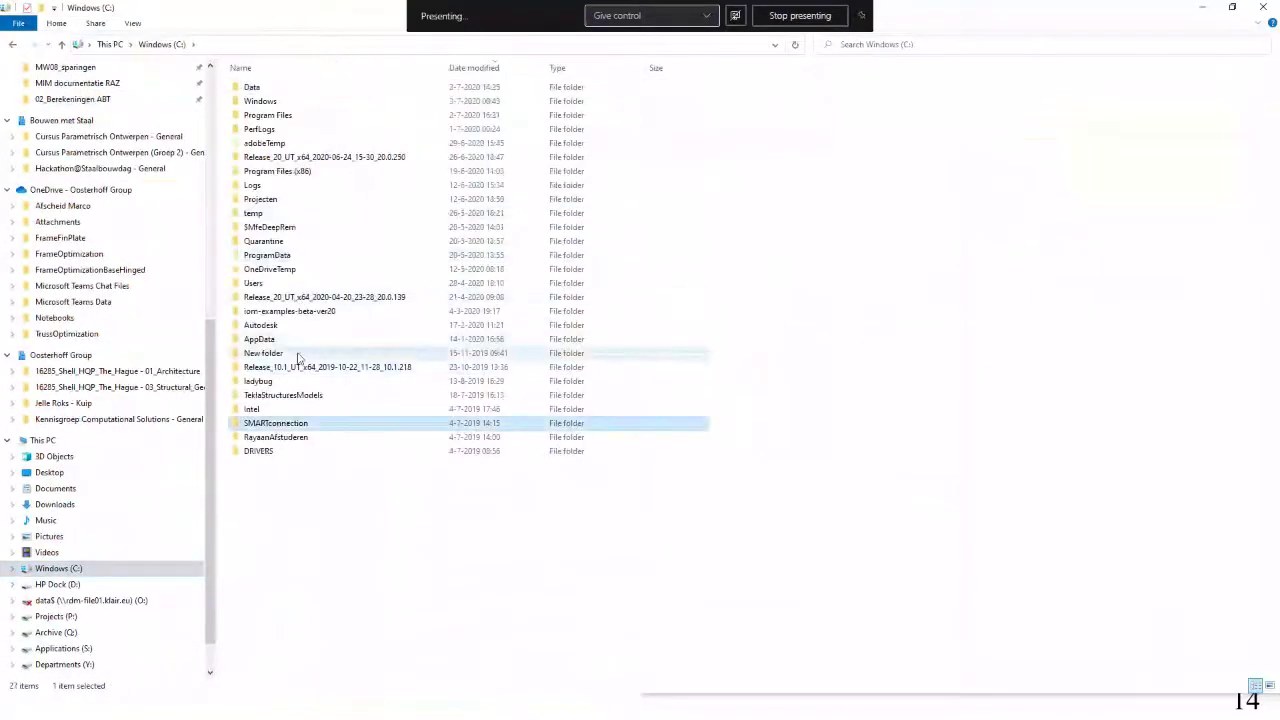
pyautogui.doubleClick(293, 424)
pyautogui.doubleClick(313, 92)
pyautogui.doubleClick(313, 91)
pyautogui.doubleClick(310, 130)
pyautogui.click(380, 46)
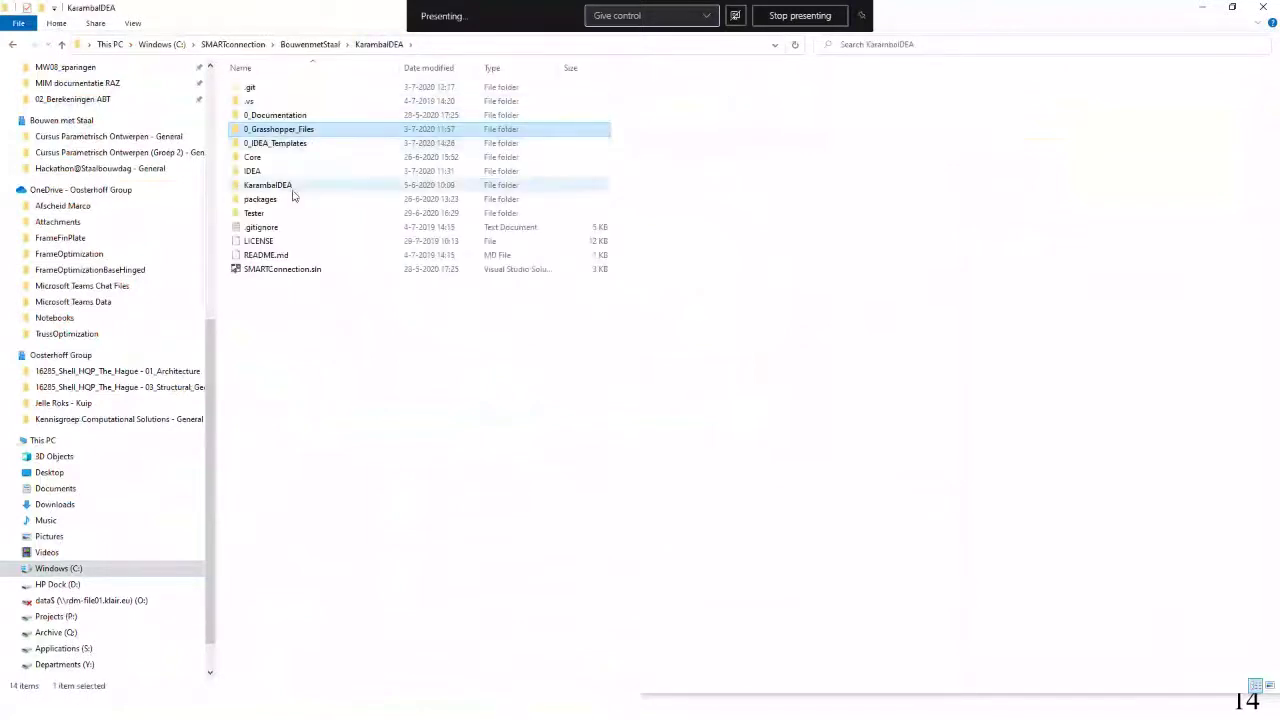
pyautogui.doubleClick(290, 143)
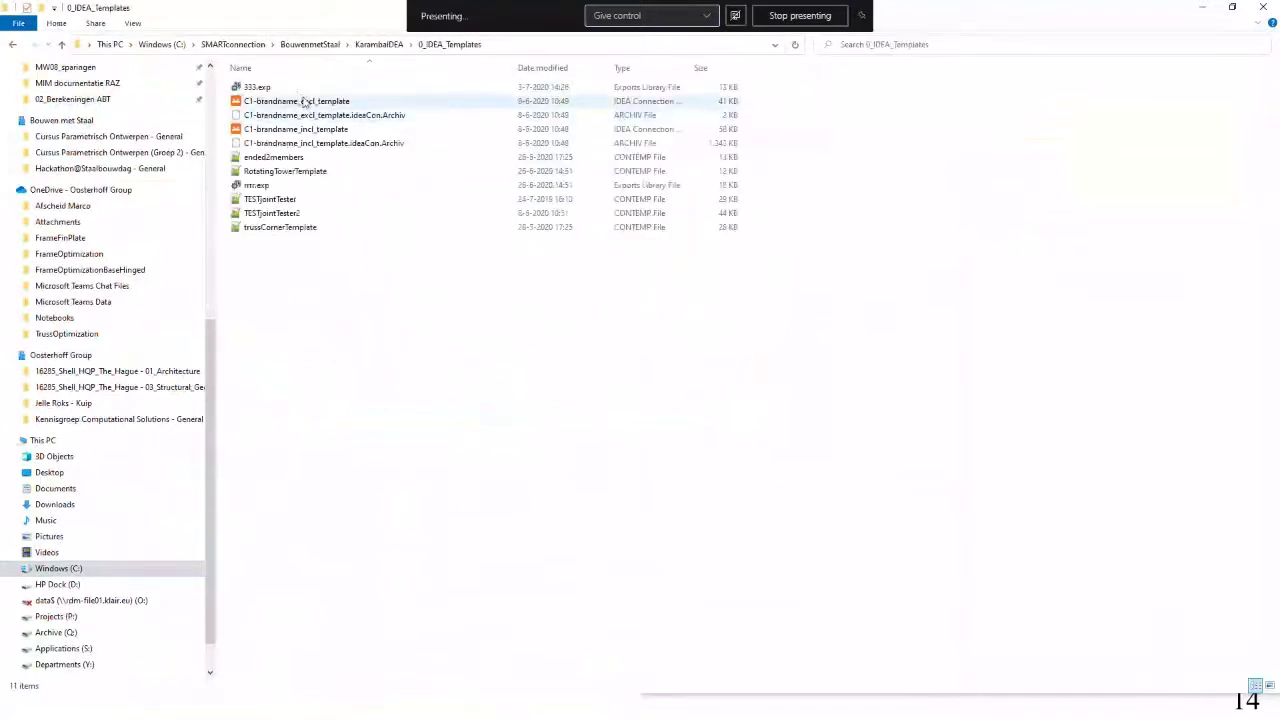
# Open the exported 333.exp file as a 7-Zip archive, examine its contents for the .contemp template file, and minimize the archive window.
pyautogui.rightClick(296, 91)
pyautogui.rightClick(260, 88)
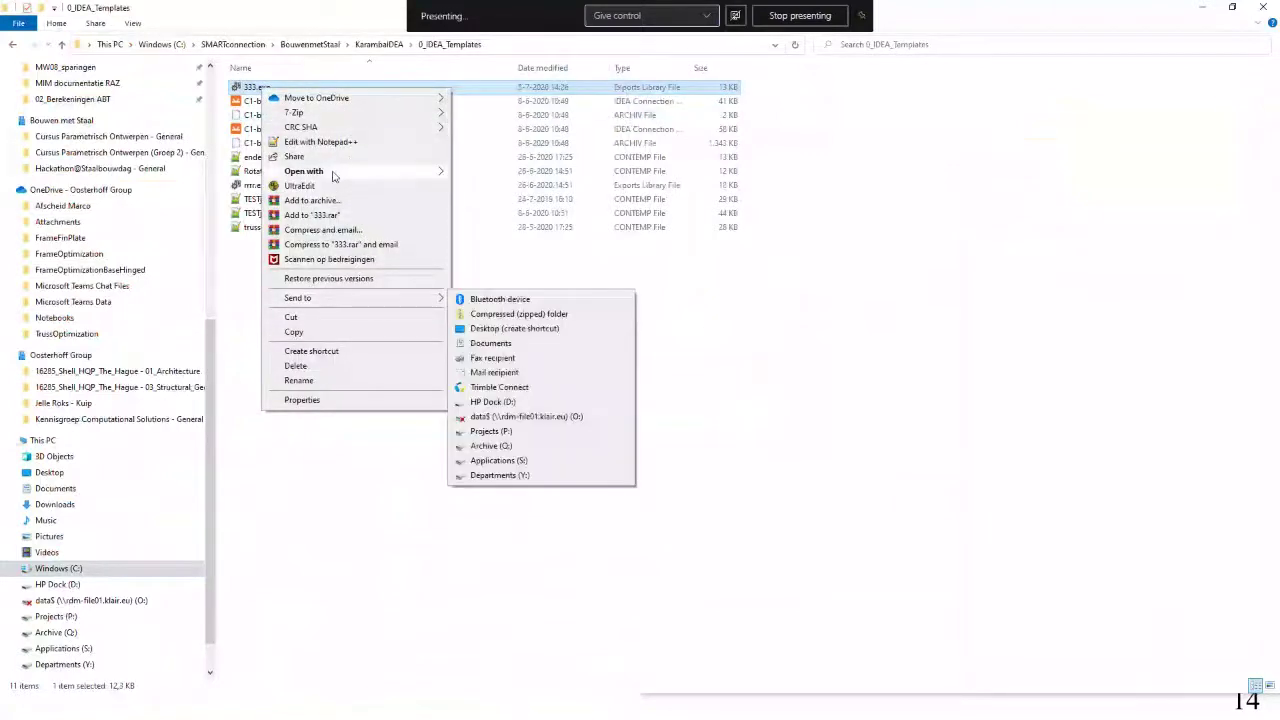
pyautogui.moveTo(445, 177)
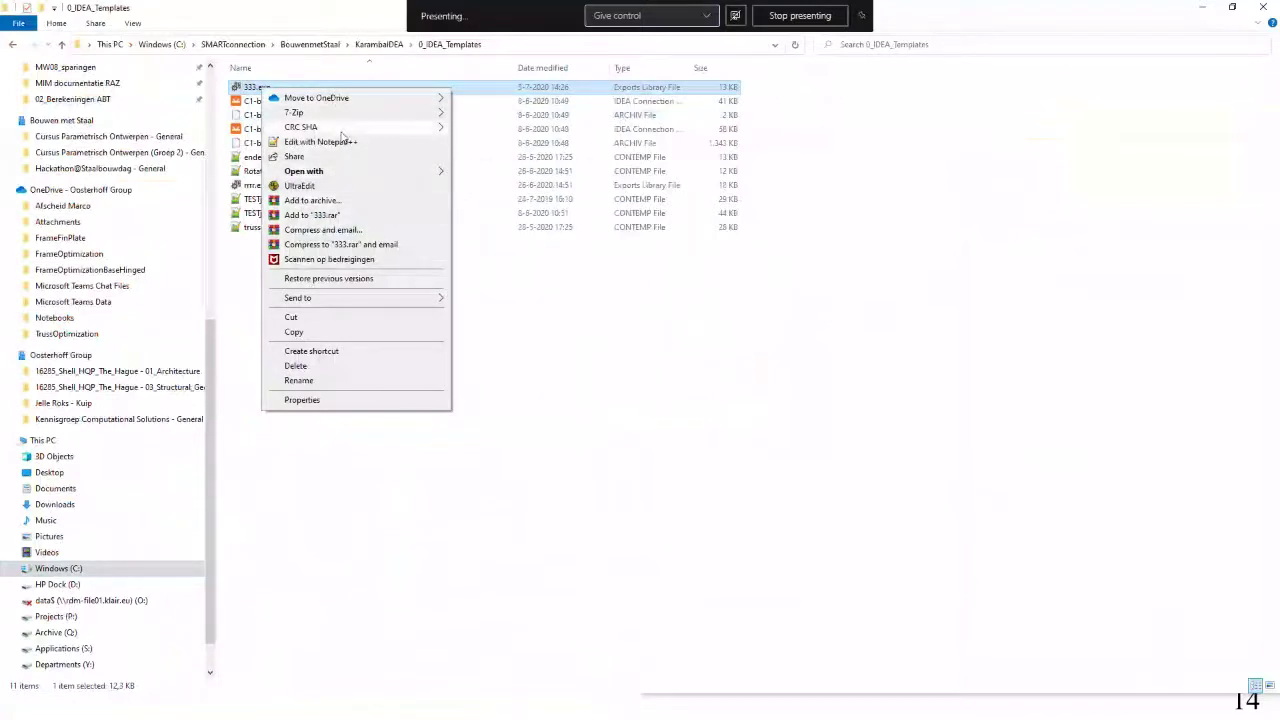
pyautogui.moveTo(450, 121)
pyautogui.click(493, 114)
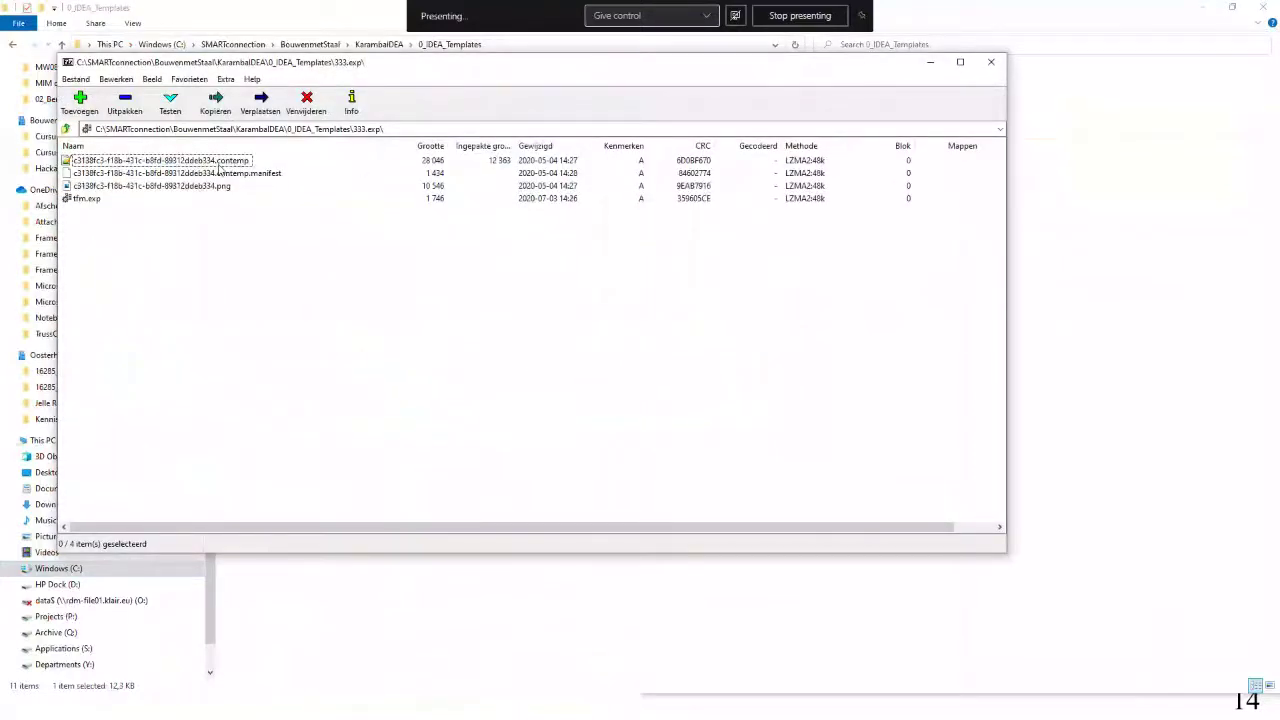
pyautogui.click(932, 63)
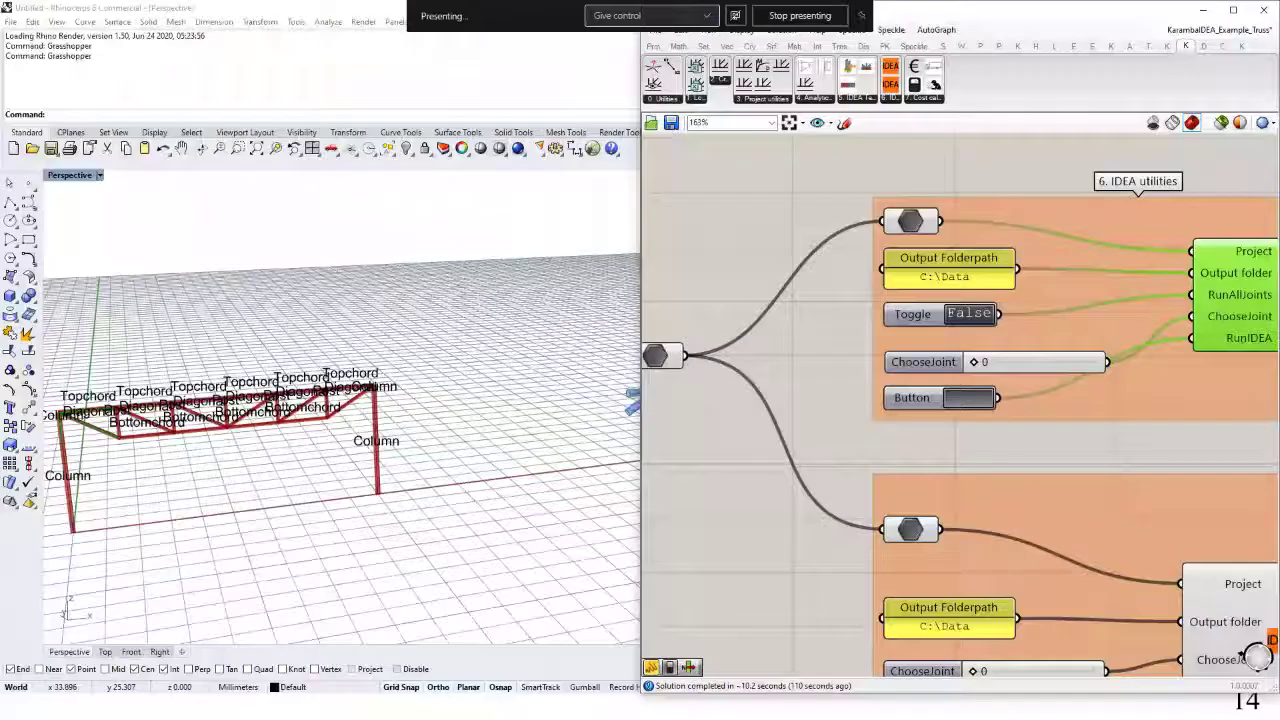
# Enable the disabled IDEA Templates components together with their brand name and template file path panels in Grasshopper.
pyautogui.scroll(-3, 1102, 373)
pyautogui.scroll(-3, 1102, 372)
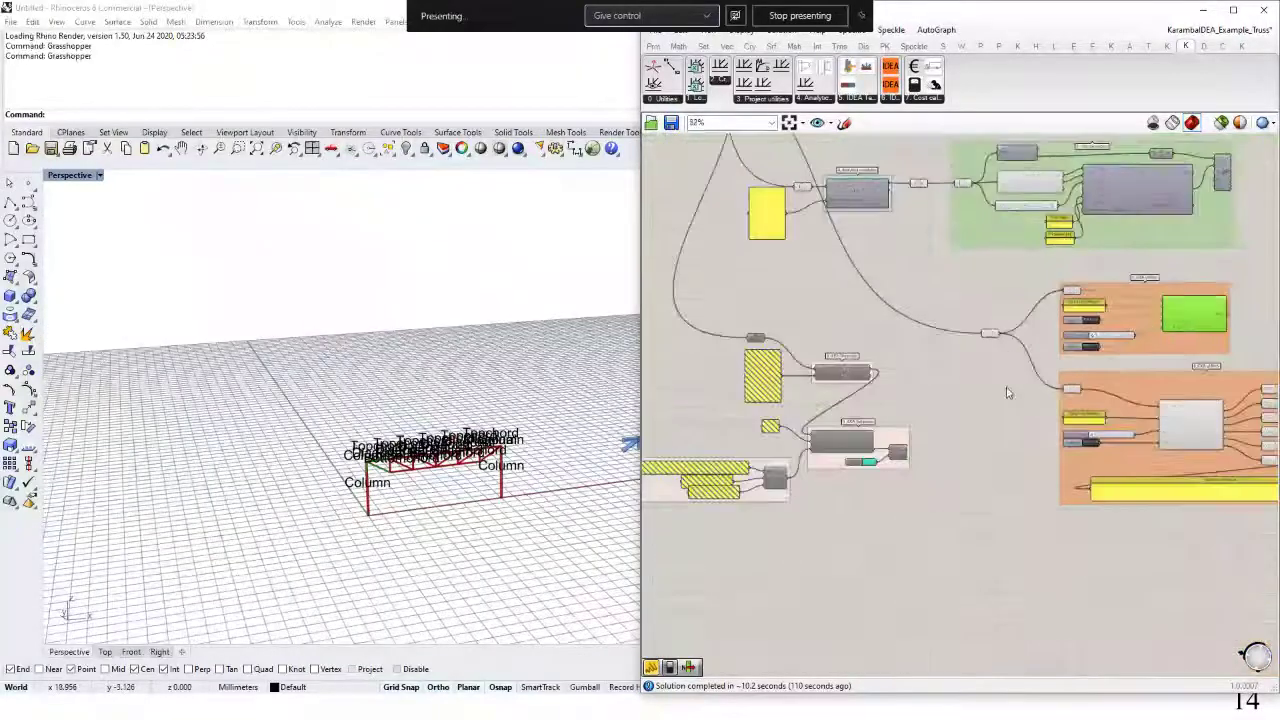
pyautogui.scroll(3, 1005, 392)
pyautogui.moveTo(1080, 420); pyautogui.dragTo(1011, 434)
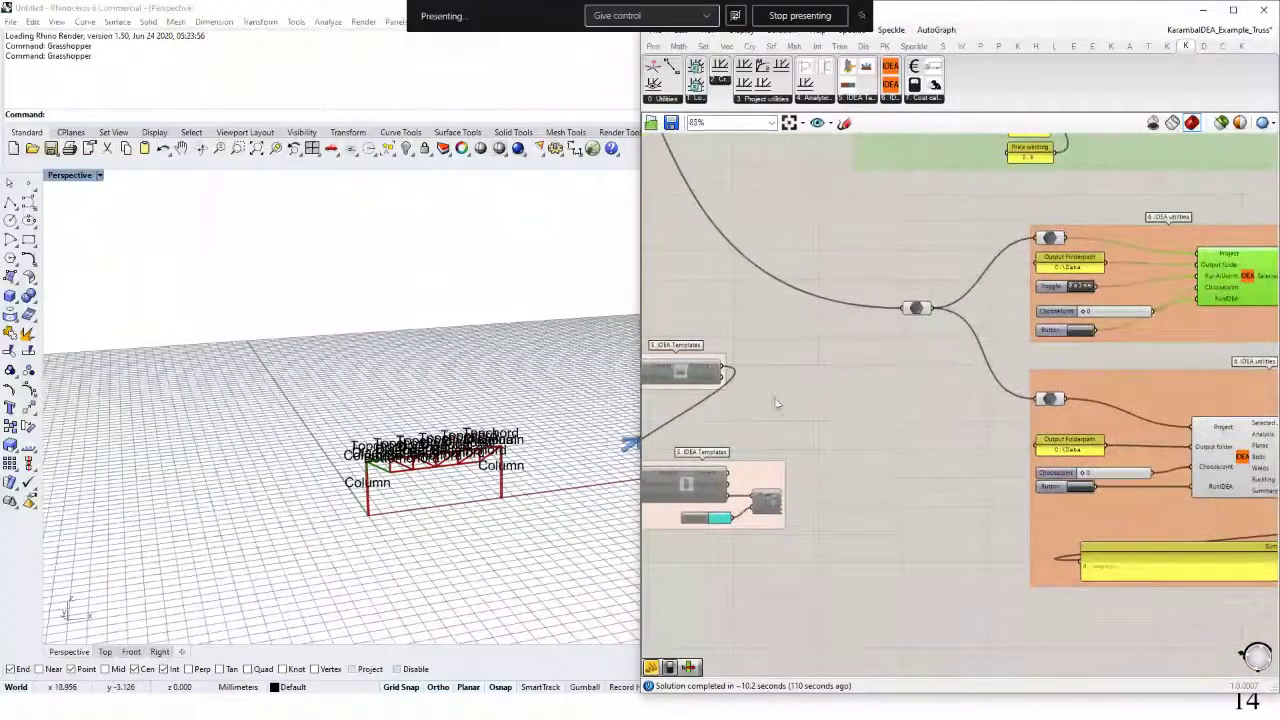
pyautogui.moveTo(837, 400); pyautogui.dragTo(1120, 414)
pyautogui.scroll(1, 935, 538)
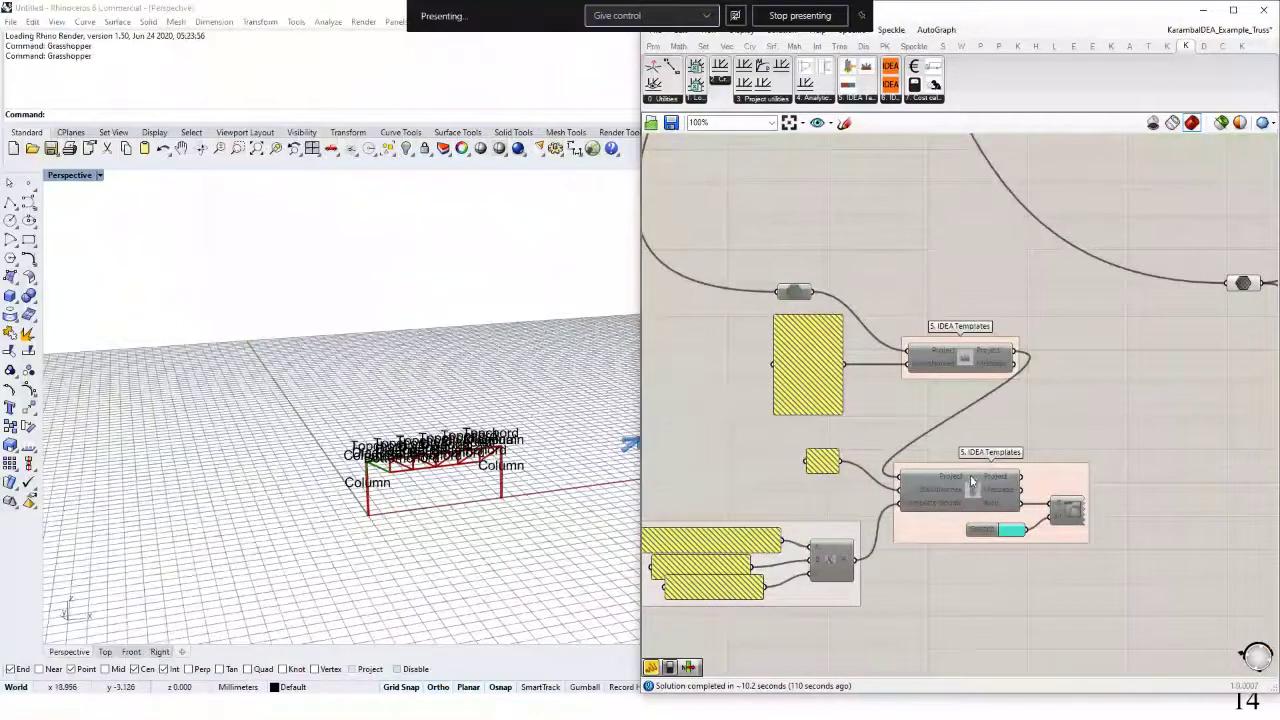
pyautogui.scroll(-5, 968, 489)
pyautogui.moveTo(851, 319); pyautogui.dragTo(960, 398)
pyautogui.moveTo(744, 309); pyautogui.dragTo(1166, 586)
pyautogui.rightClick(1082, 403)
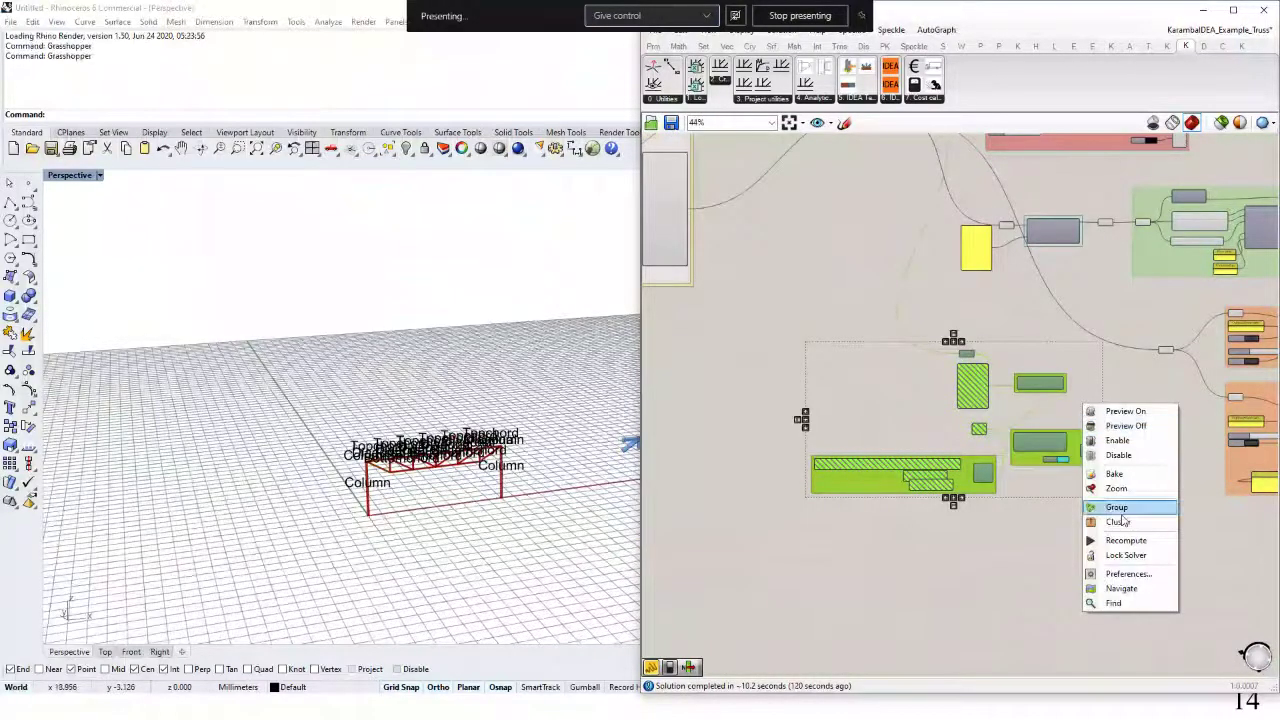
pyautogui.click(1127, 443)
# Connect the Project output of the lower IDEA Templates component to the relay feeding the two IDEA utilities groups.
pyautogui.scroll(4, 1097, 441)
pyautogui.click(1168, 424)
pyautogui.moveTo(1174, 421); pyautogui.dragTo(1079, 474)
pyautogui.moveTo(949, 485); pyautogui.dragTo(1124, 320)
pyautogui.moveTo(1021, 526); pyautogui.dragTo(1234, 443)
pyautogui.scroll(1, 954, 507)
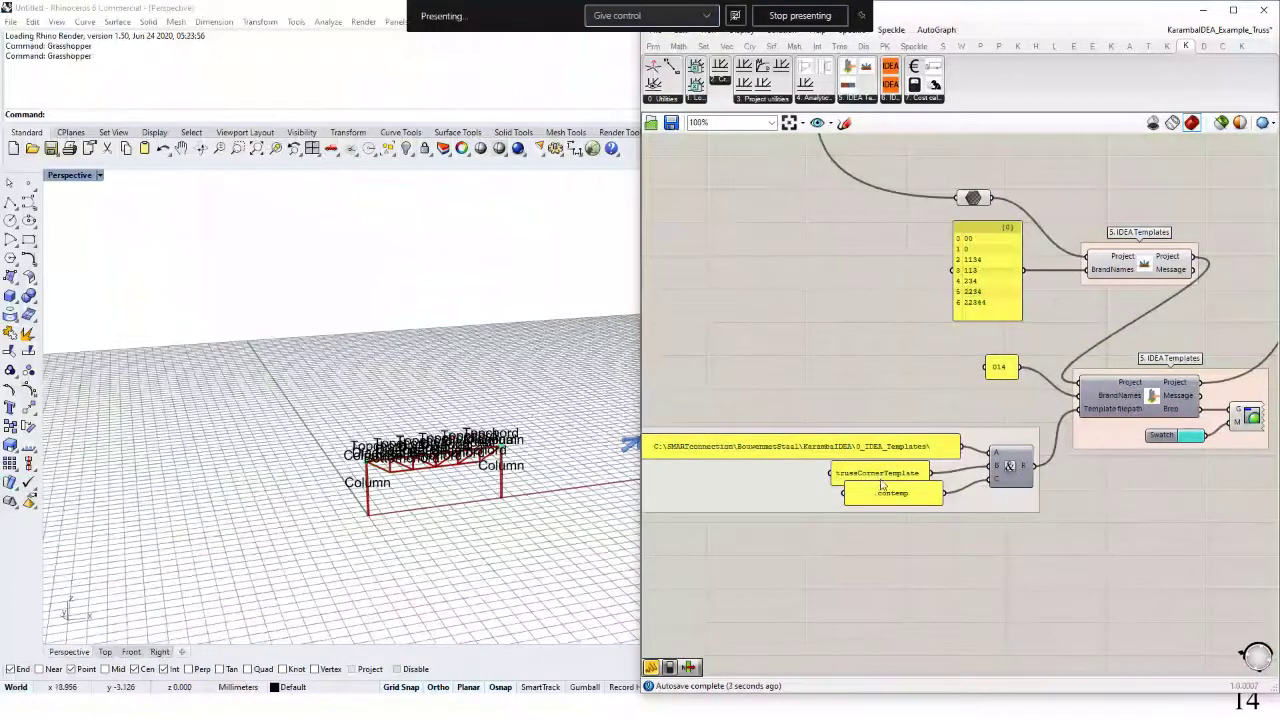
pyautogui.moveTo(886, 555); pyautogui.dragTo(743, 588)
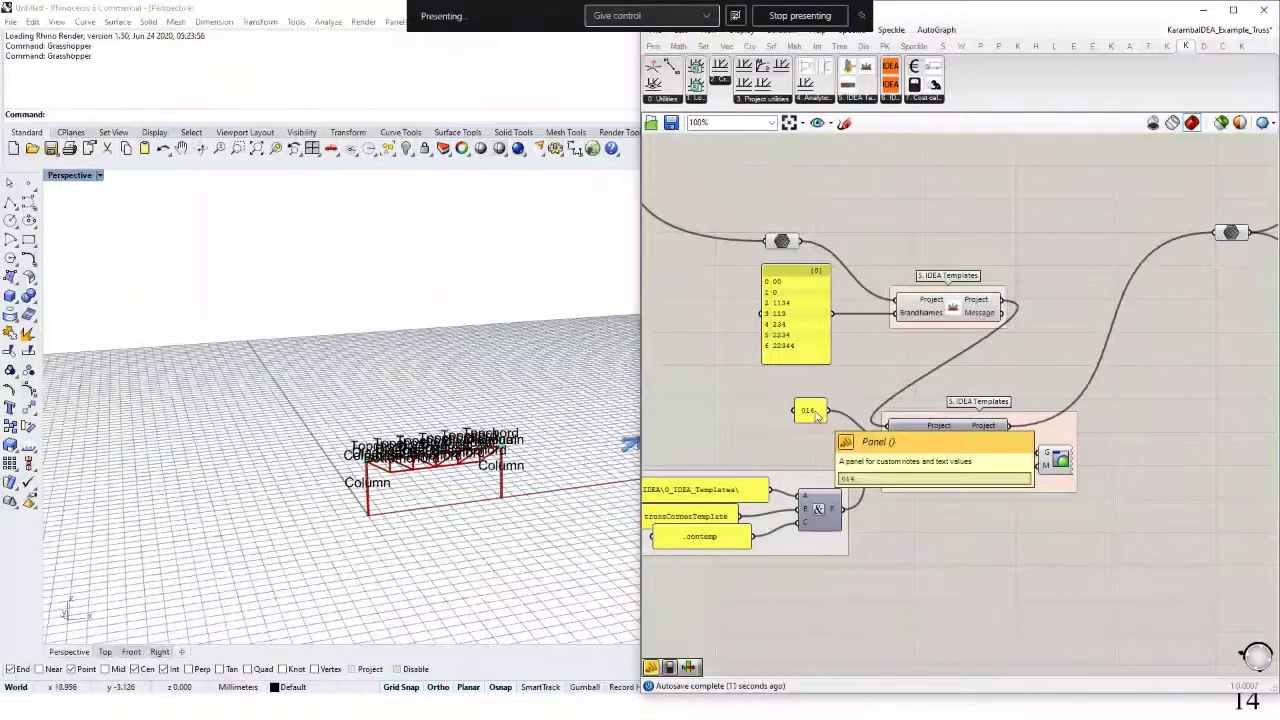
# Switch the stream filter toggle in the KarambaIDEA group and run the lower IDEA utilities component for joint 0.
pyautogui.scroll(-10, 815, 415)
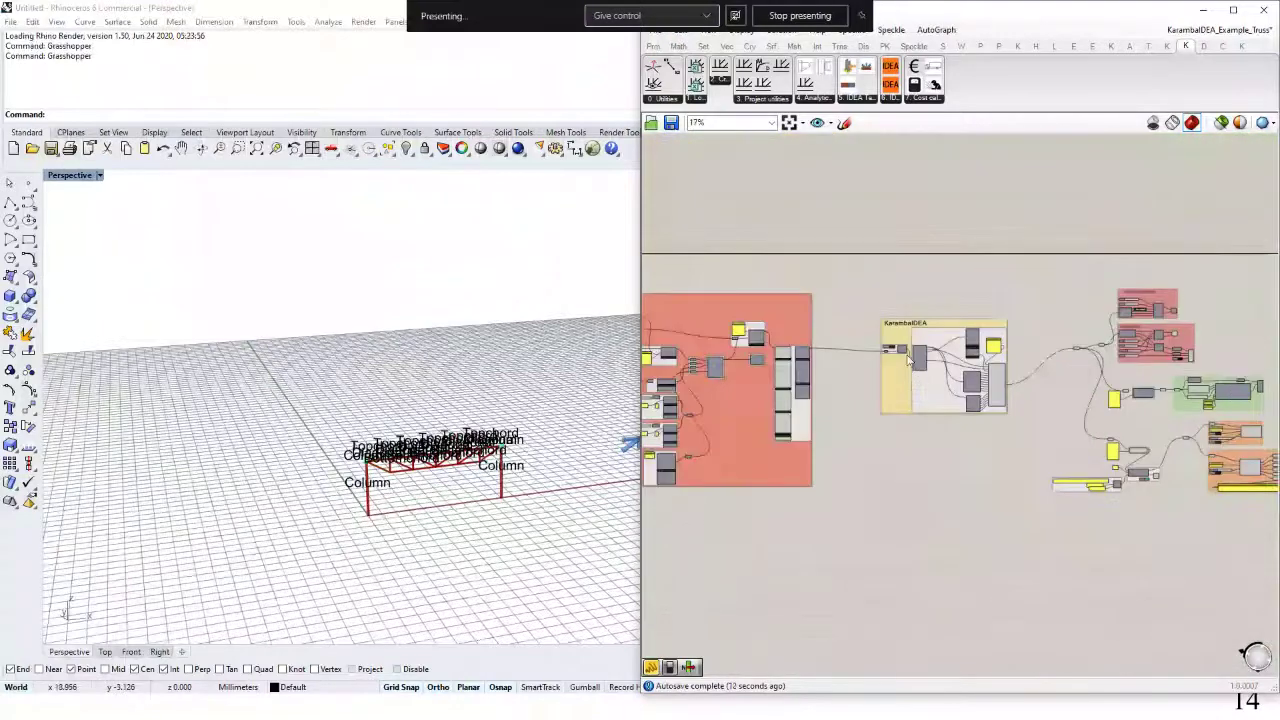
pyautogui.scroll(10, 905, 354)
pyautogui.click(840, 328)
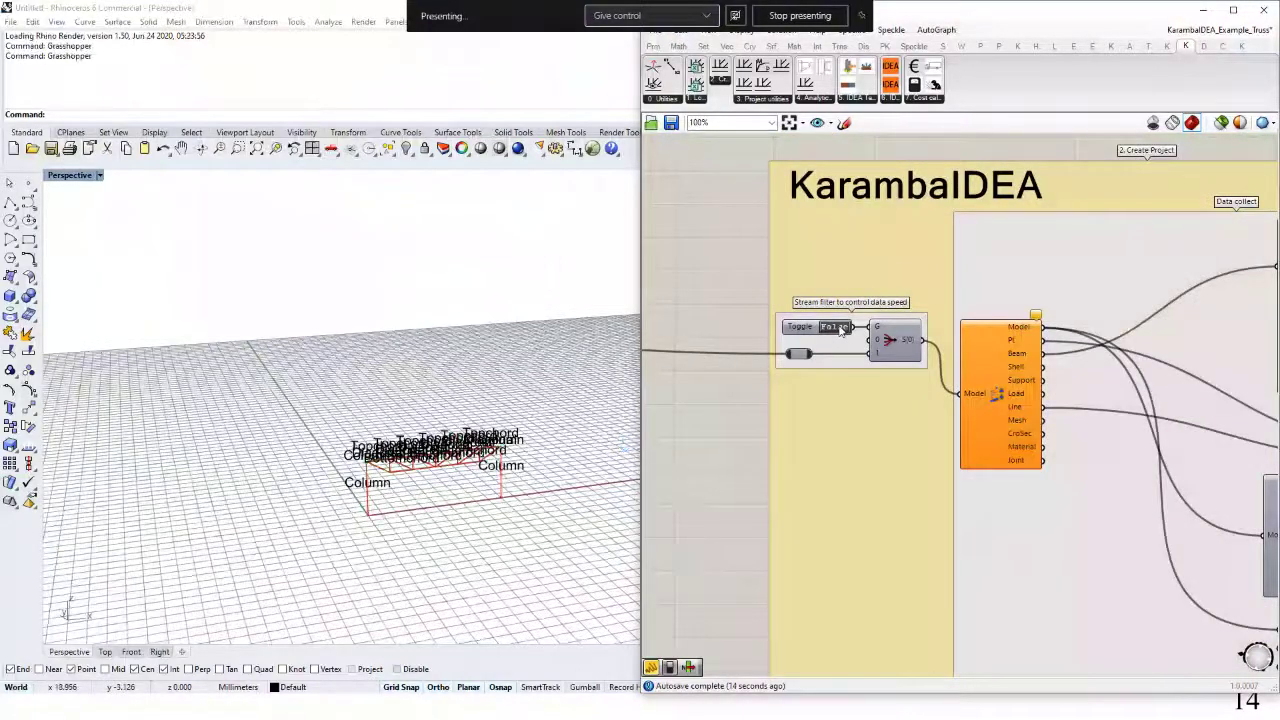
pyautogui.scroll(-6, 900, 492)
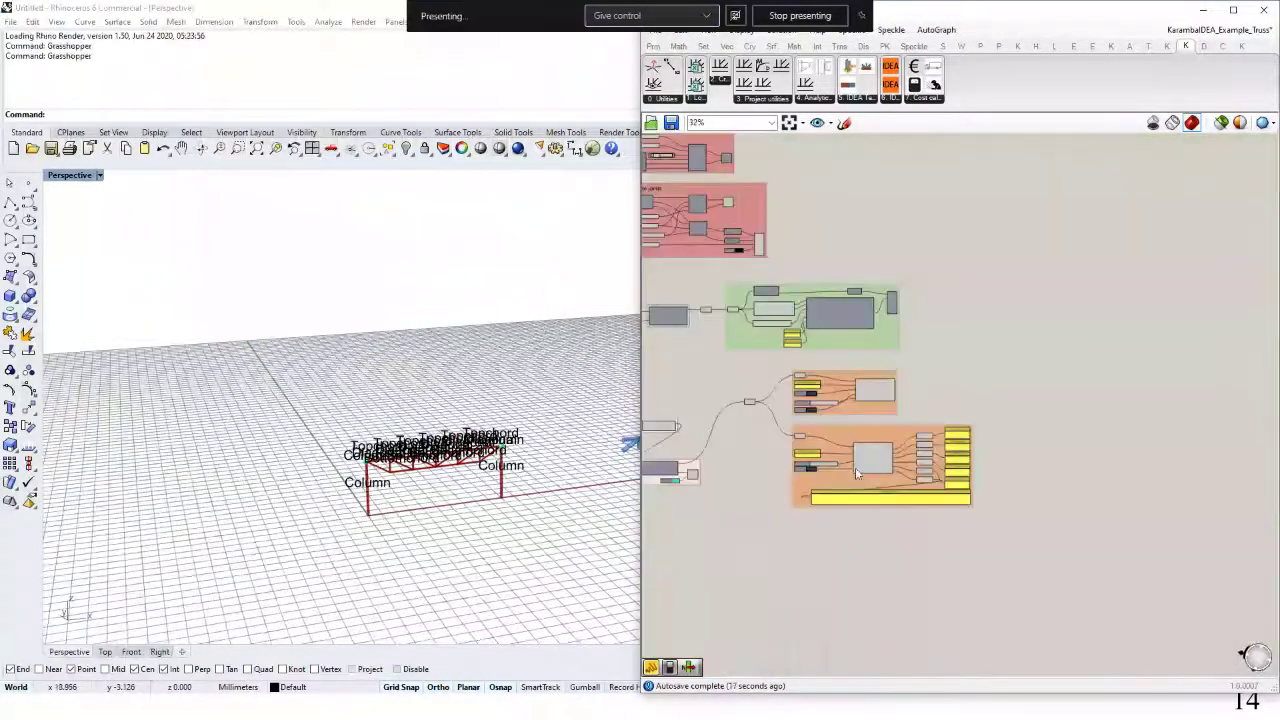
pyautogui.scroll(7, 855, 473)
pyautogui.scroll(-2, 949, 505)
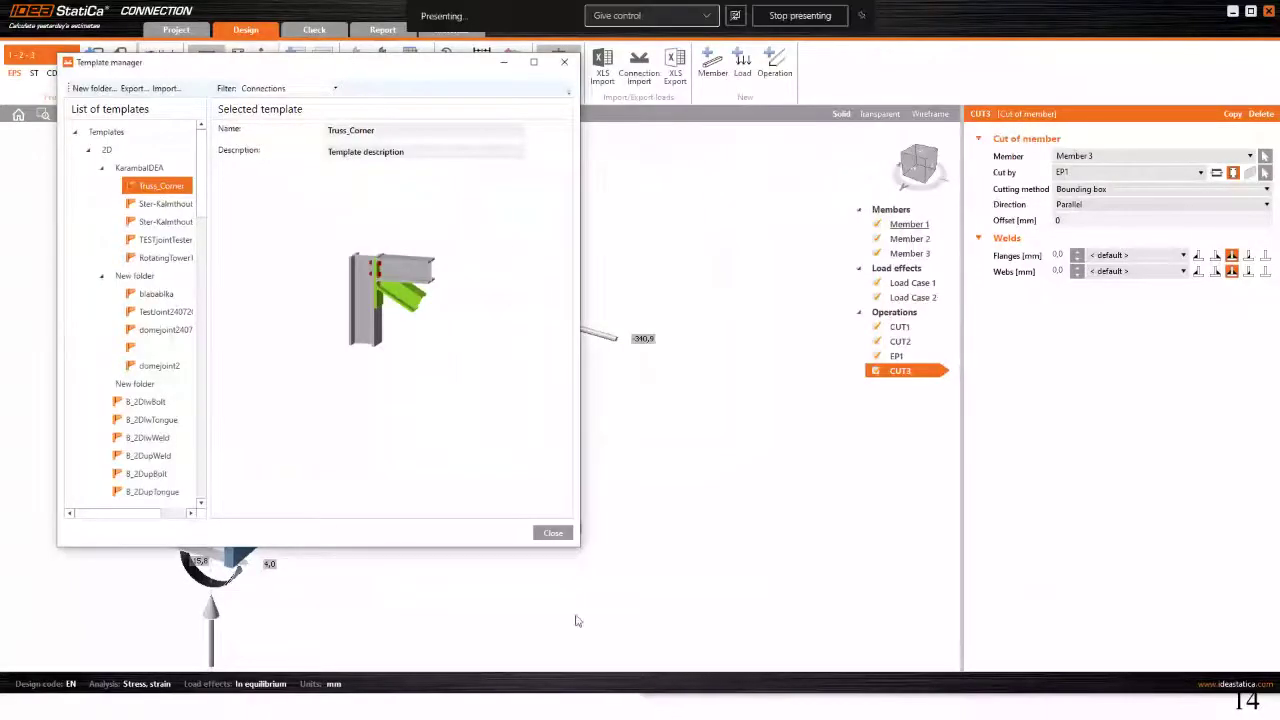
pyautogui.click(553, 533)
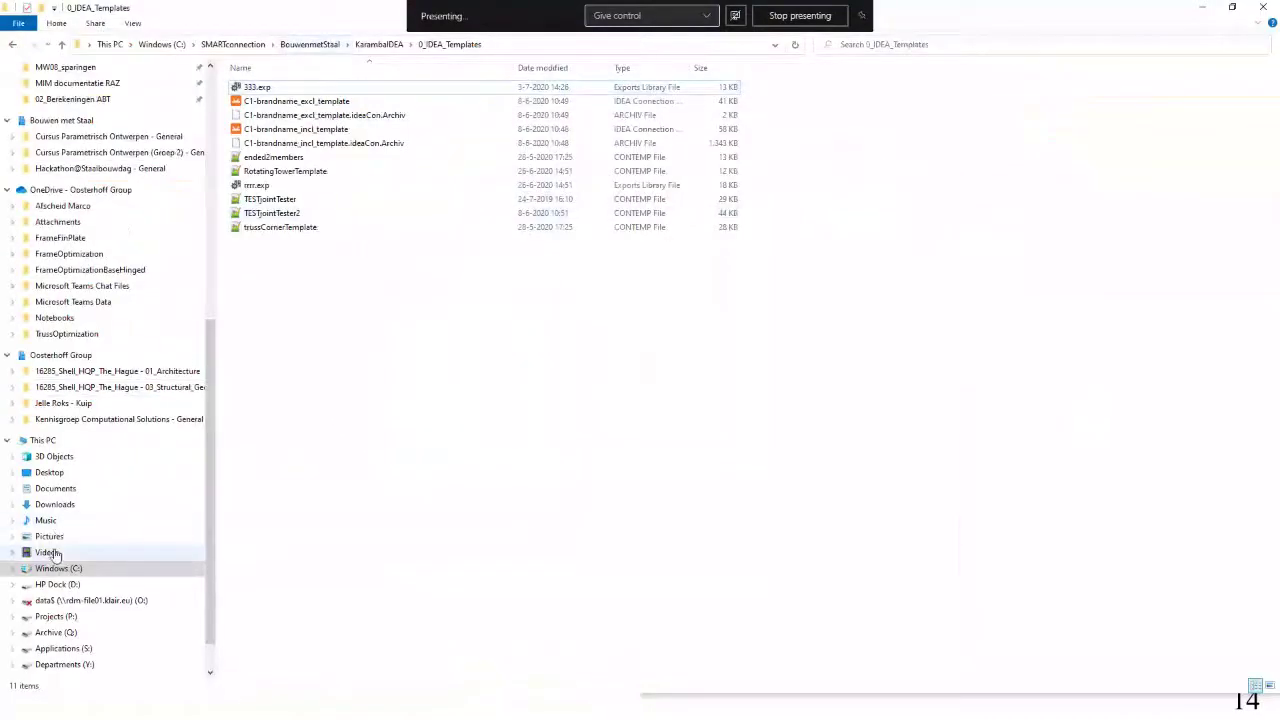
pyautogui.click(58, 568)
pyautogui.doubleClick(355, 88)
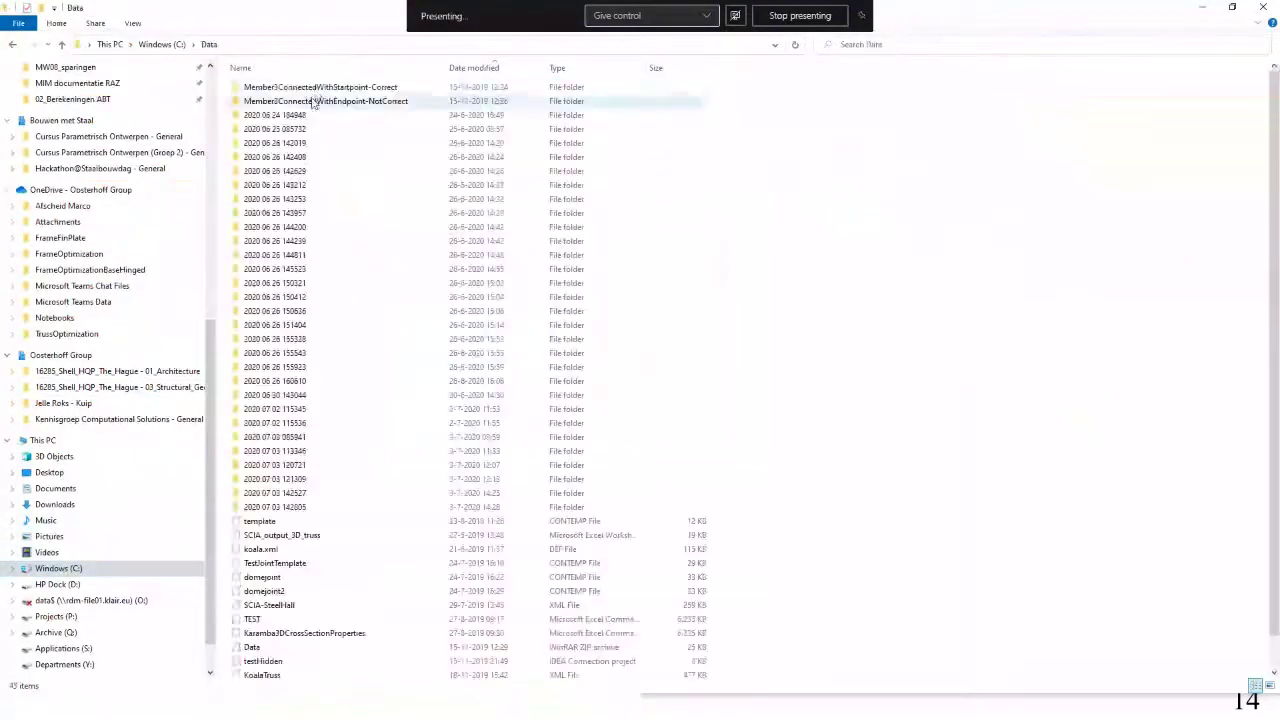
pyautogui.doubleClick(331, 507)
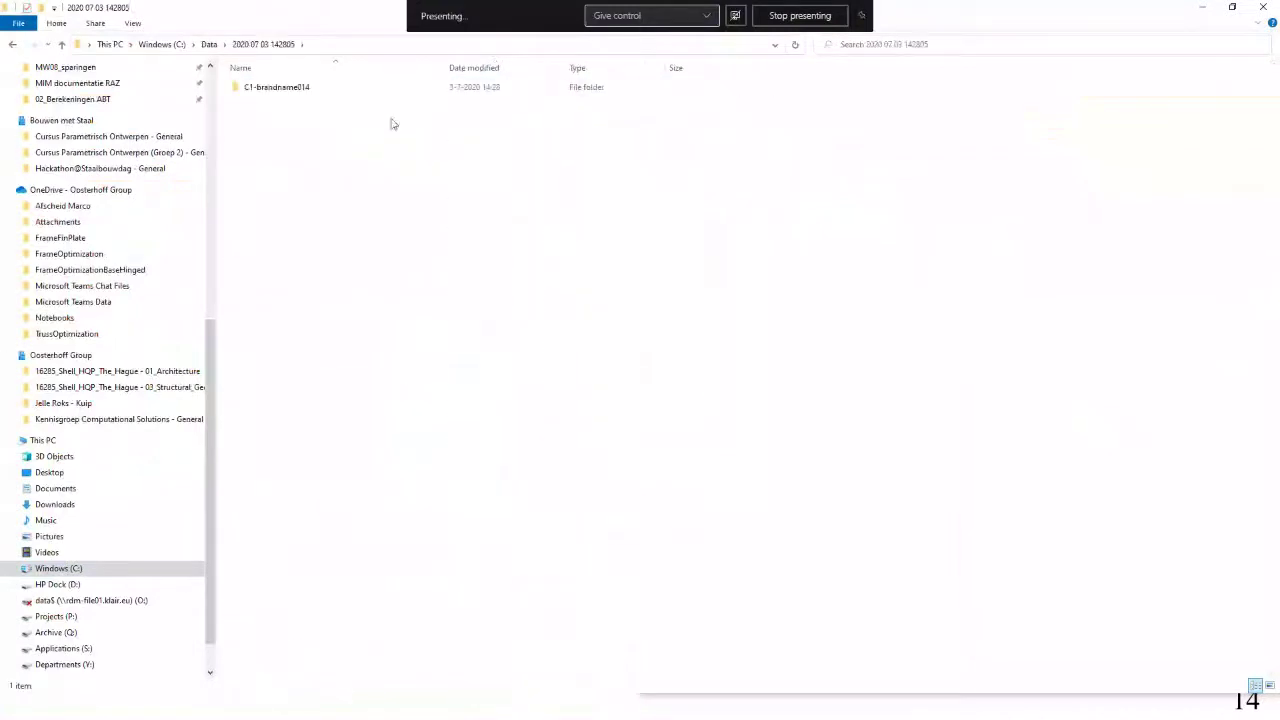
pyautogui.doubleClick(386, 91)
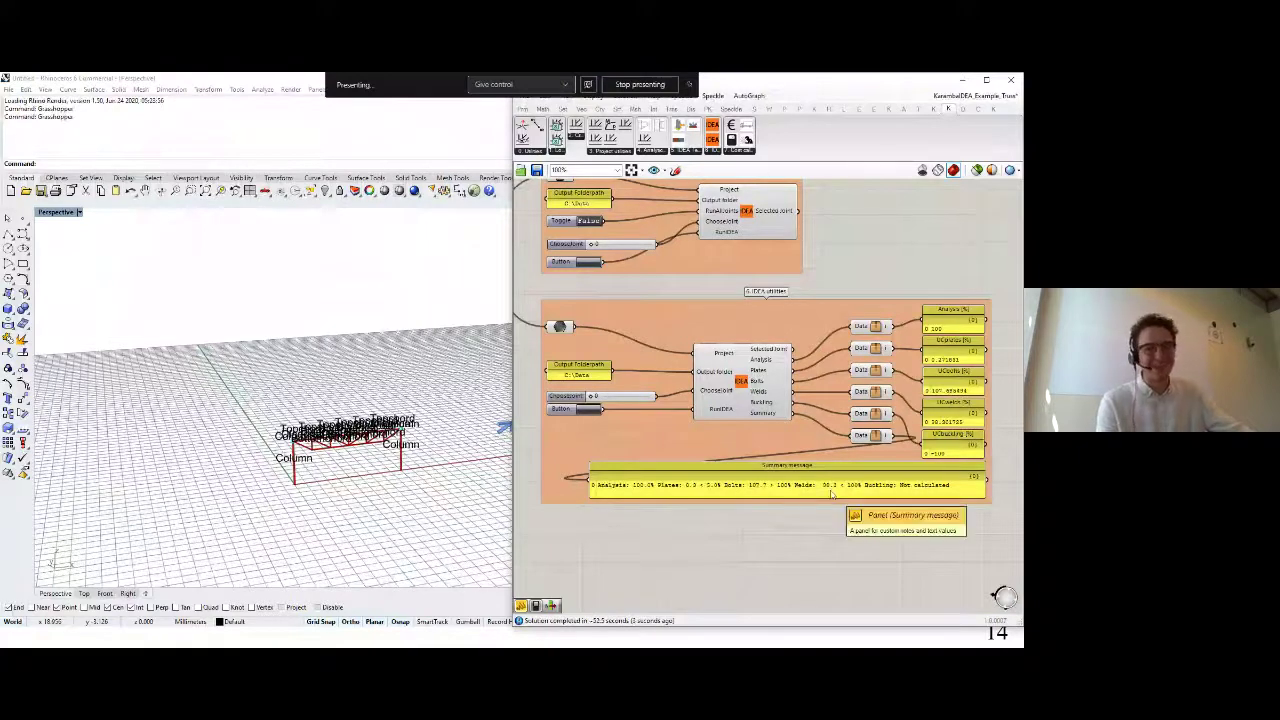
pyautogui.moveTo(857, 231); pyautogui.dragTo(826, 250)
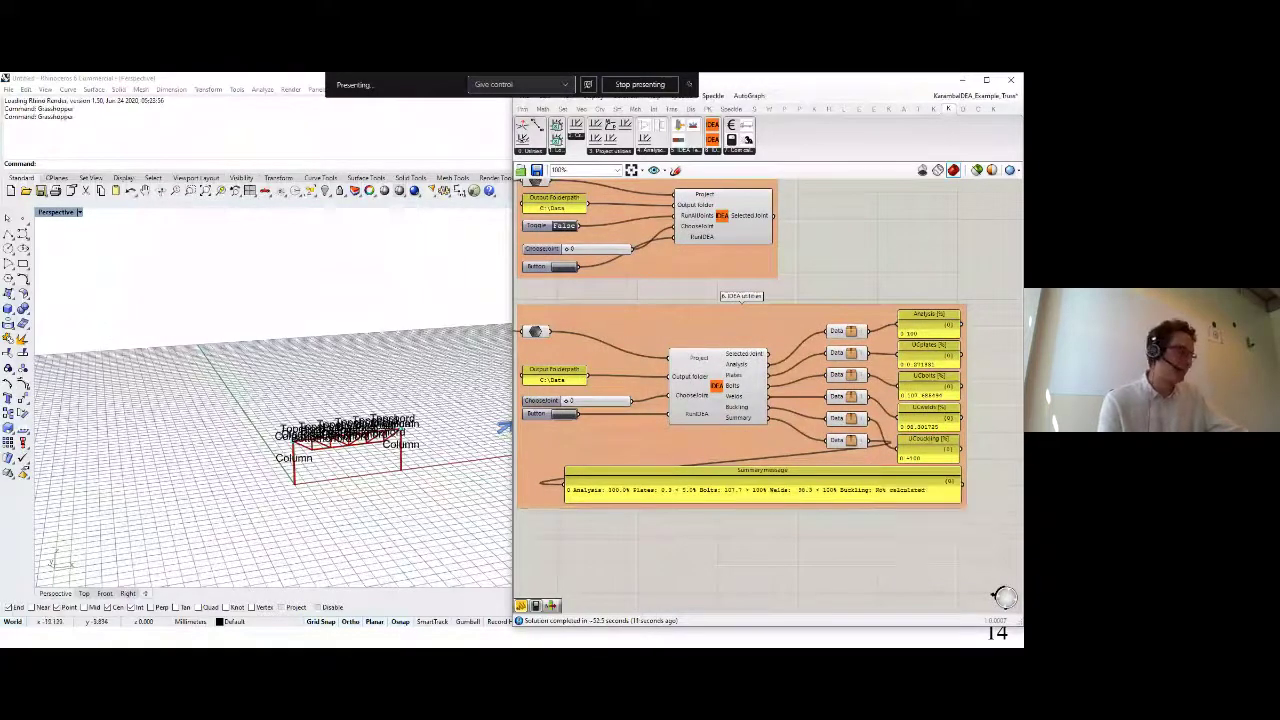
pyautogui.hotkey('alt', 'Tab')
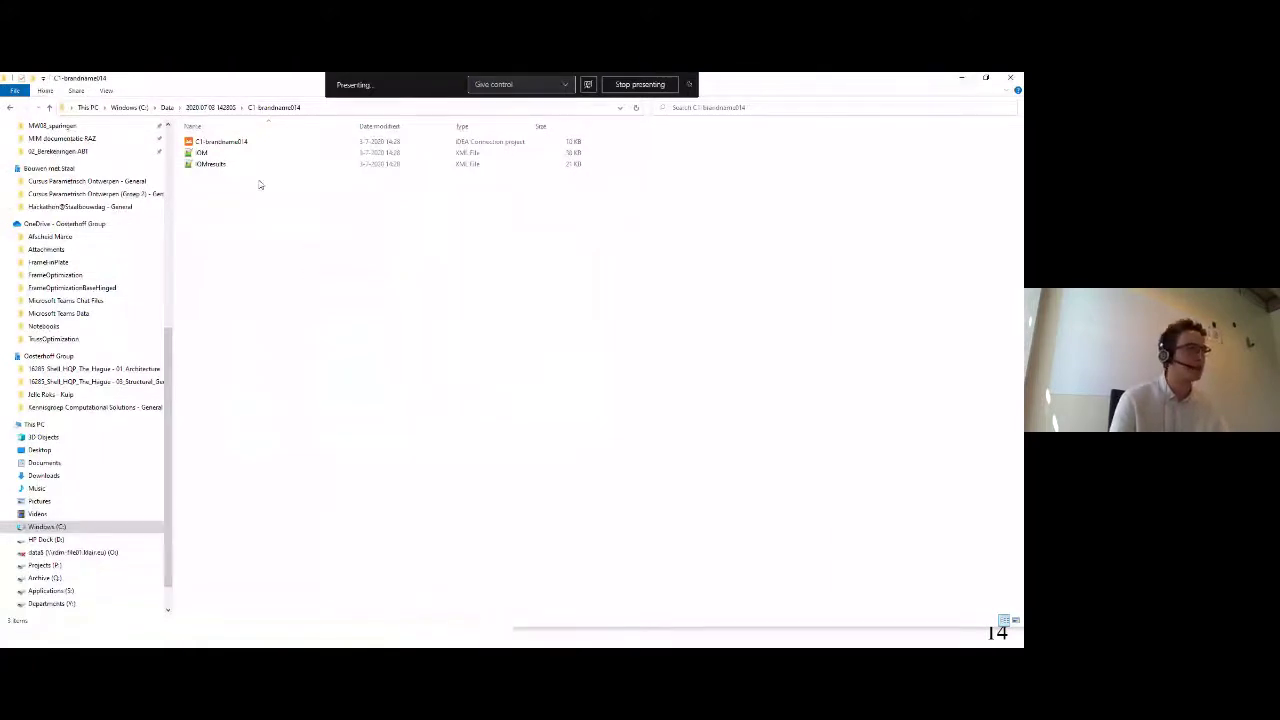
pyautogui.click(220, 108)
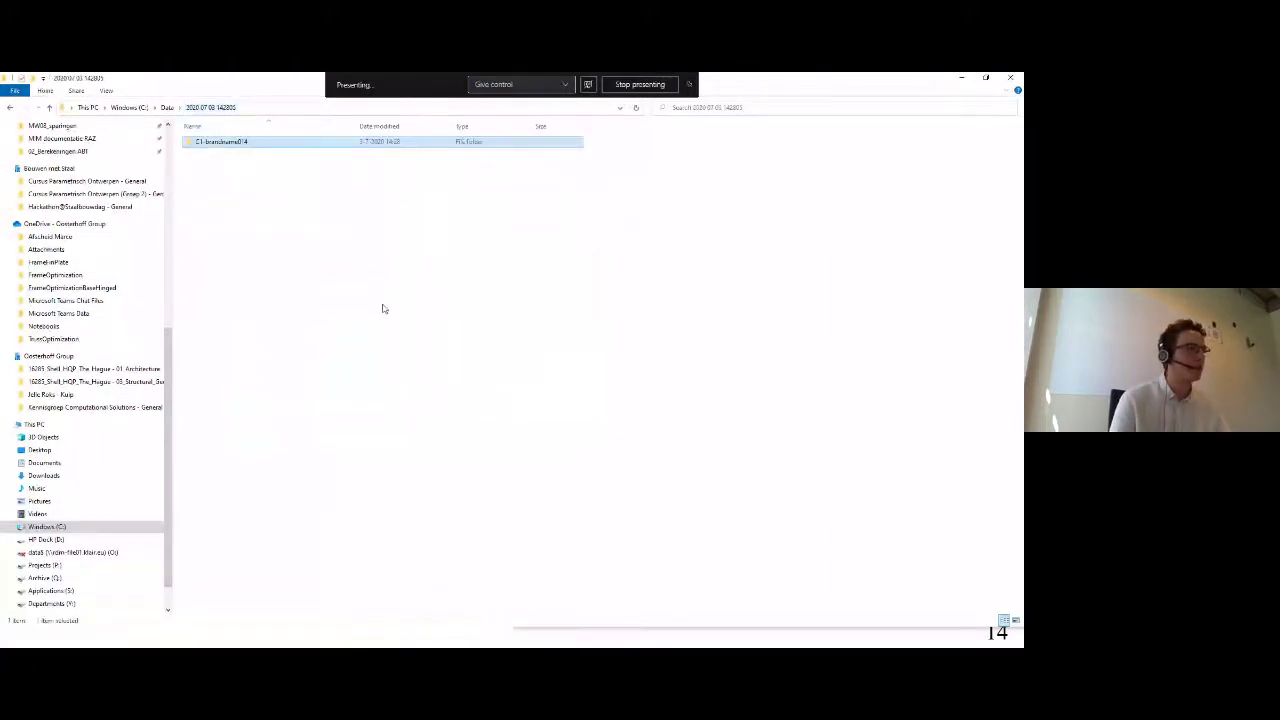
pyautogui.doubleClick(221, 142)
pyautogui.doubleClick(222, 141)
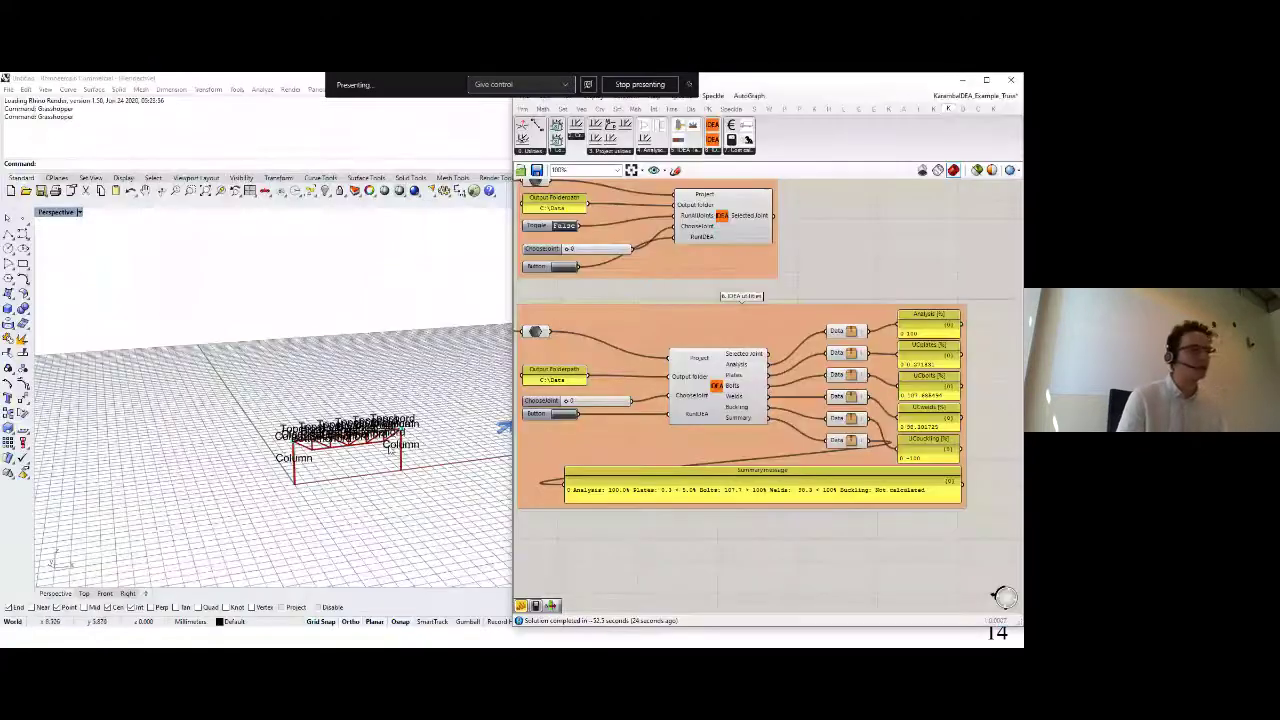
# Set the fourth slider in the truss Parameters group, directly below the truss height, to 8.
pyautogui.scroll(-3, 741, 348)
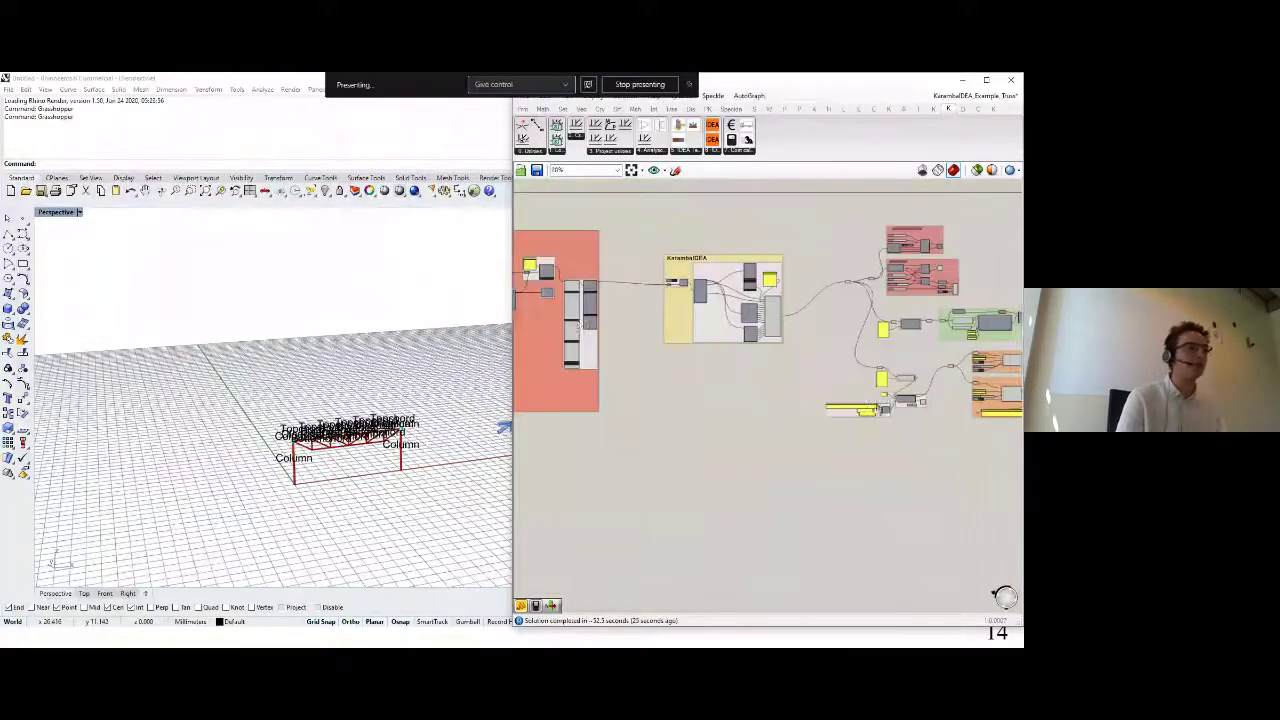
pyautogui.middleClick(917, 347)
pyautogui.moveTo(650, 369); pyautogui.dragTo(960, 397)
pyautogui.scroll(-3, 960, 397)
pyautogui.scroll(7, 677, 371)
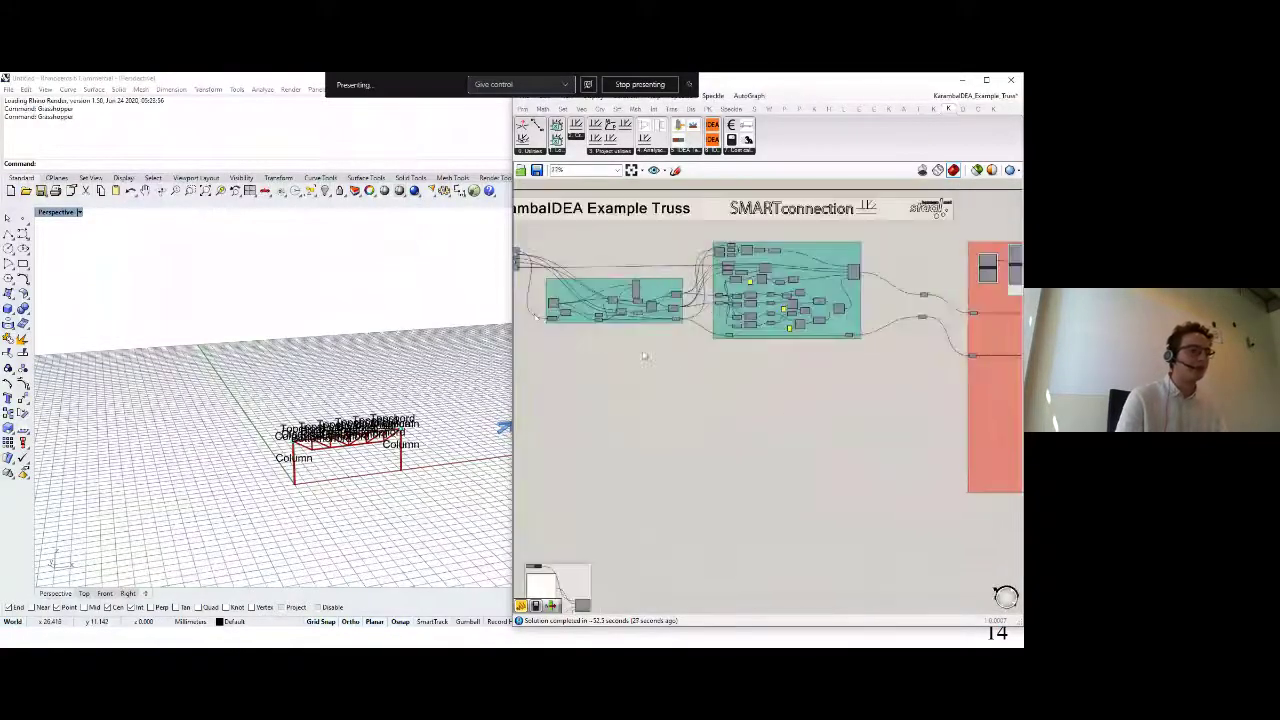
pyautogui.moveTo(537, 319); pyautogui.dragTo(805, 425)
pyautogui.scroll(4, 771, 351)
pyautogui.doubleClick(741, 288)
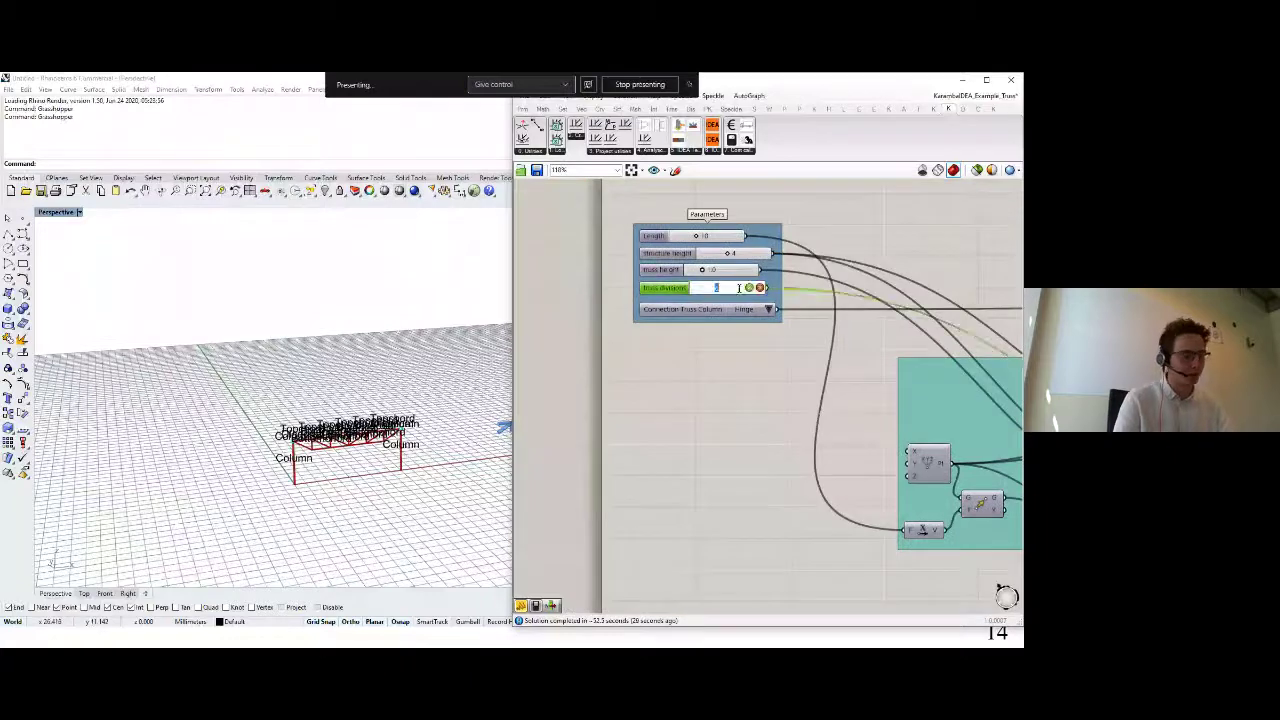
pyautogui.write('8')
pyautogui.press('Return')
# Return to the IDEA utilities groups on the canvas, and switch to IDEA StatiCa to view the bolted truss corner joint.
pyautogui.scroll(-9, 735, 428)
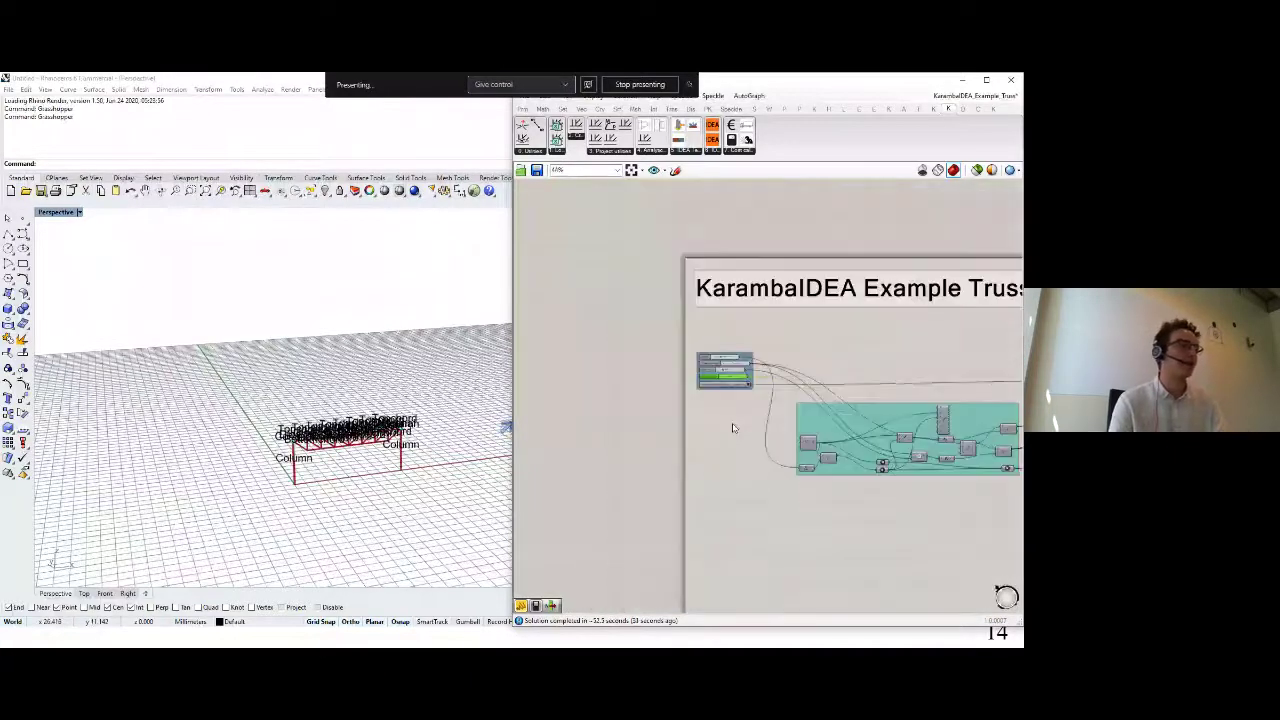
pyautogui.scroll(5, 773, 429)
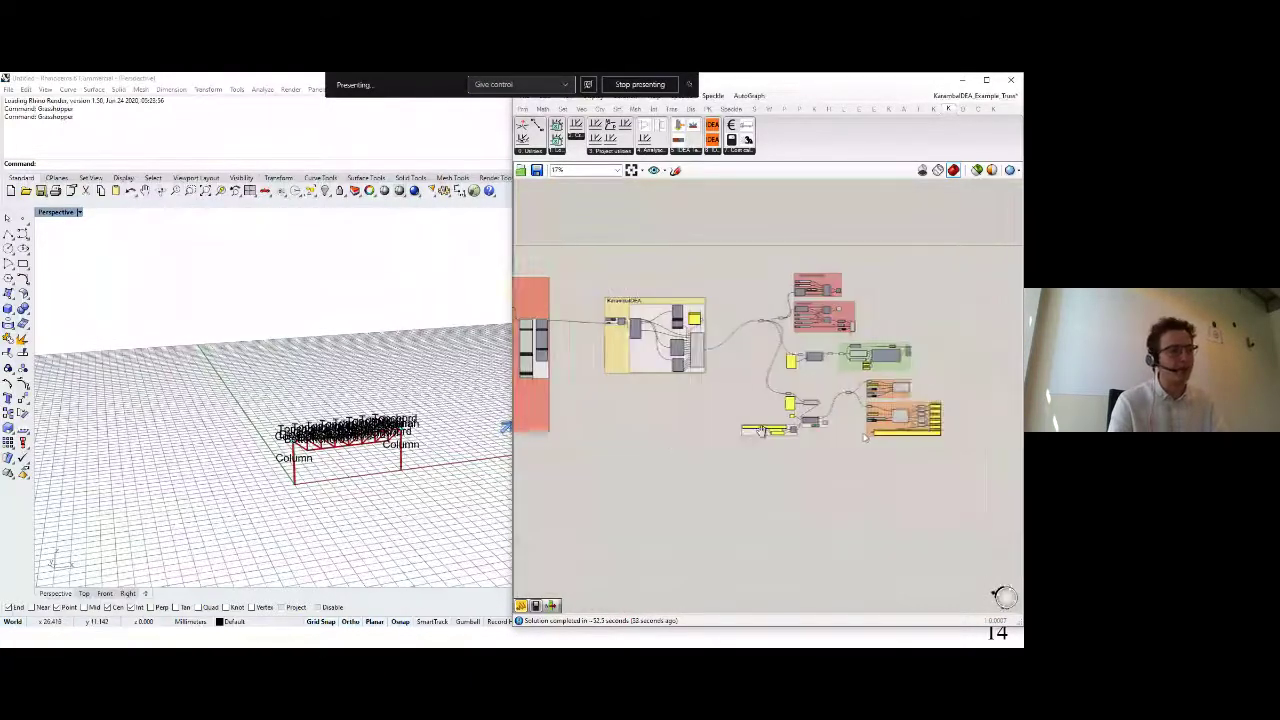
pyautogui.scroll(7, 798, 423)
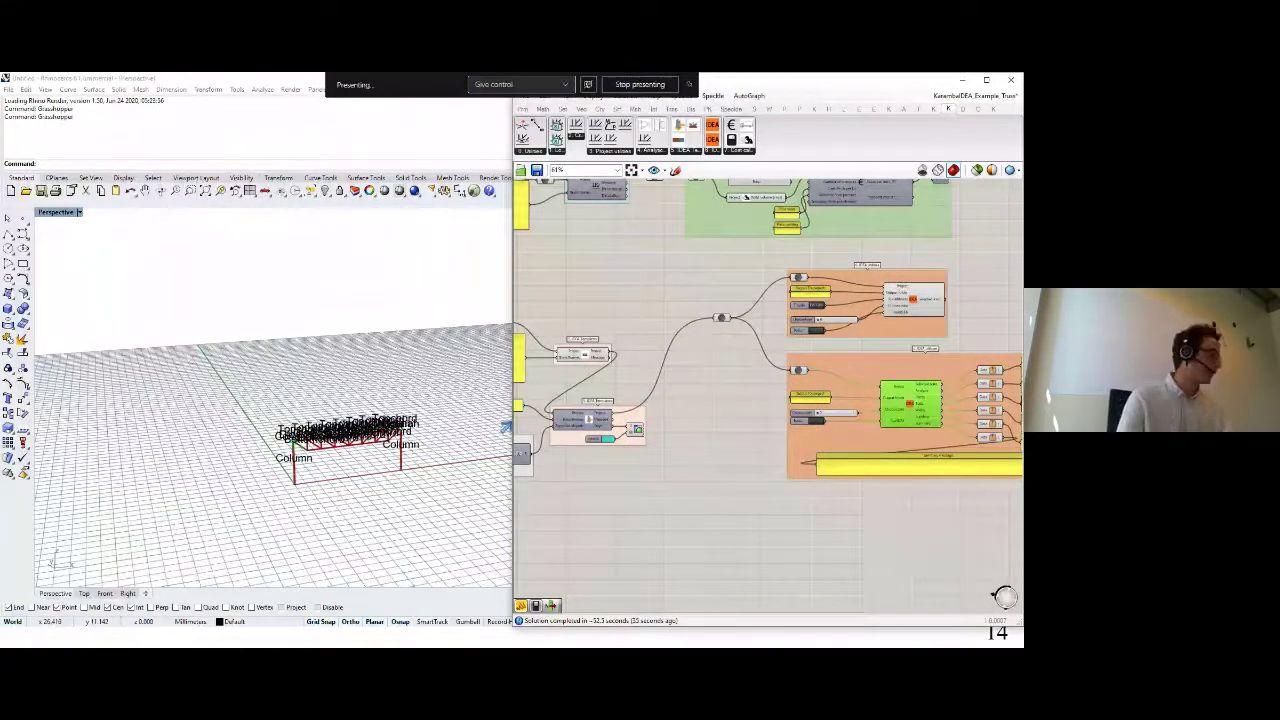
pyautogui.click(308, 638)
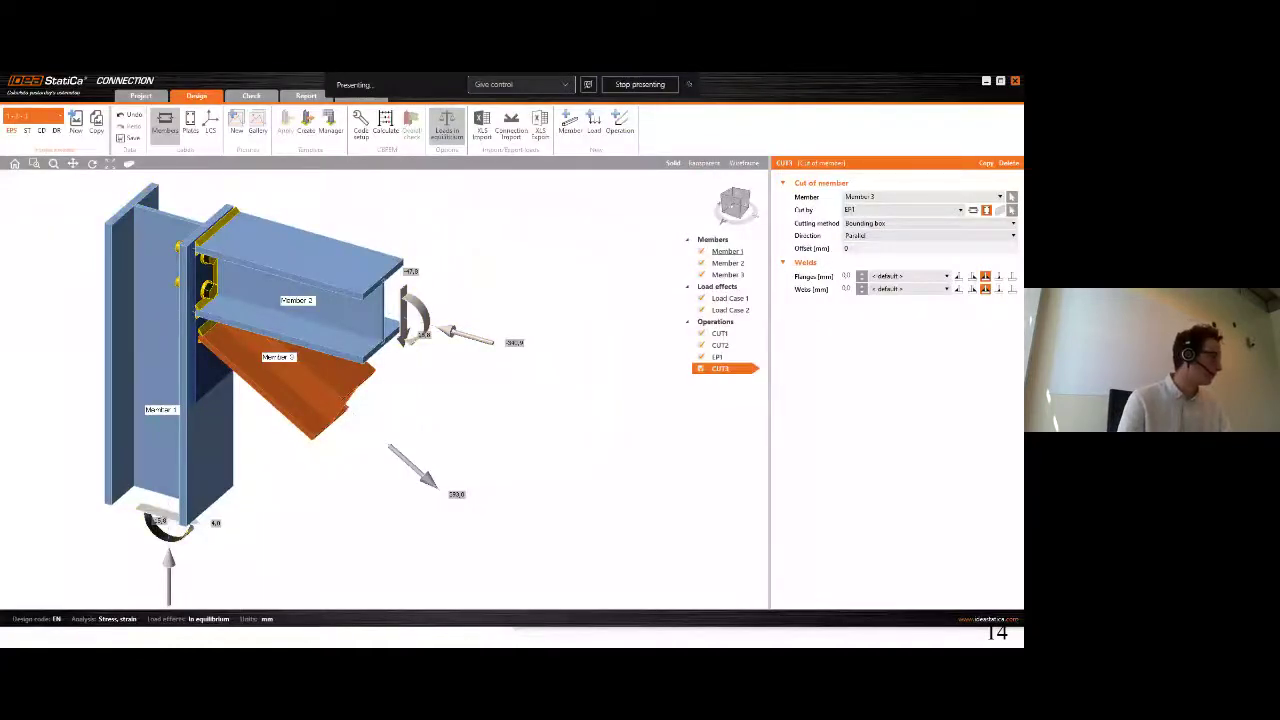
pyautogui.hotkey('alt', 'Tab')
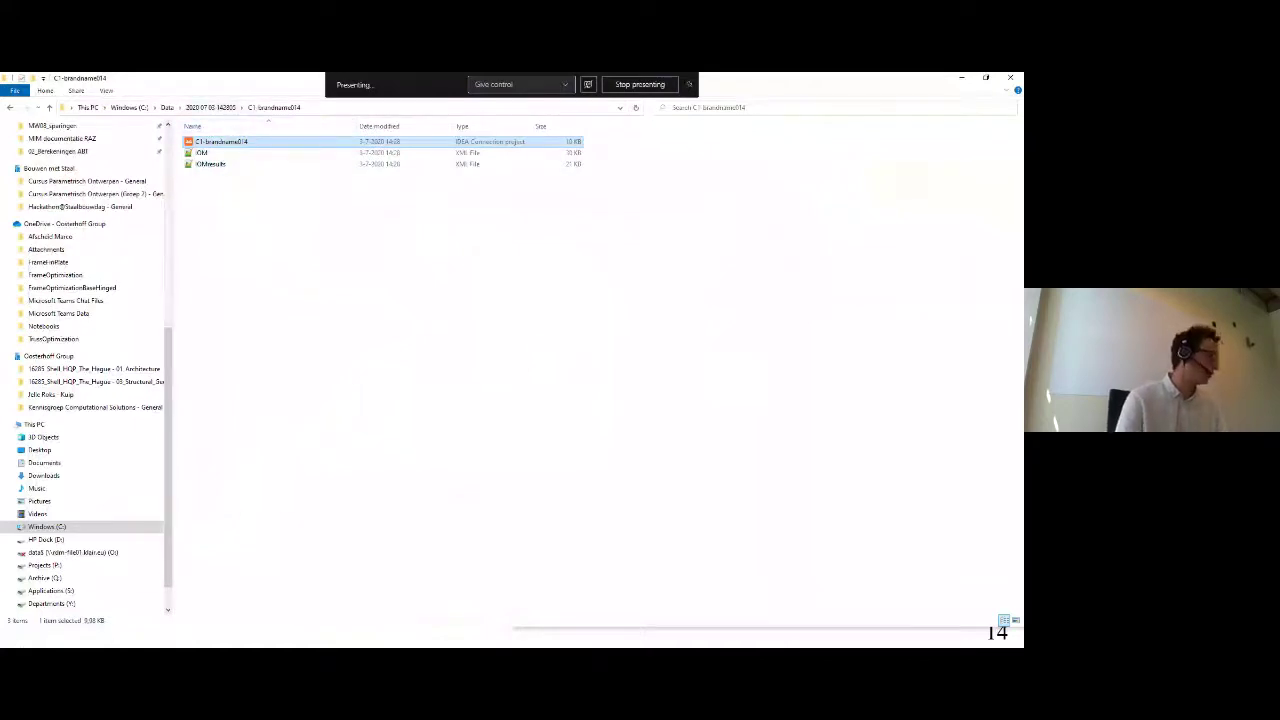
pyautogui.hotkey('alt', 'Tab')
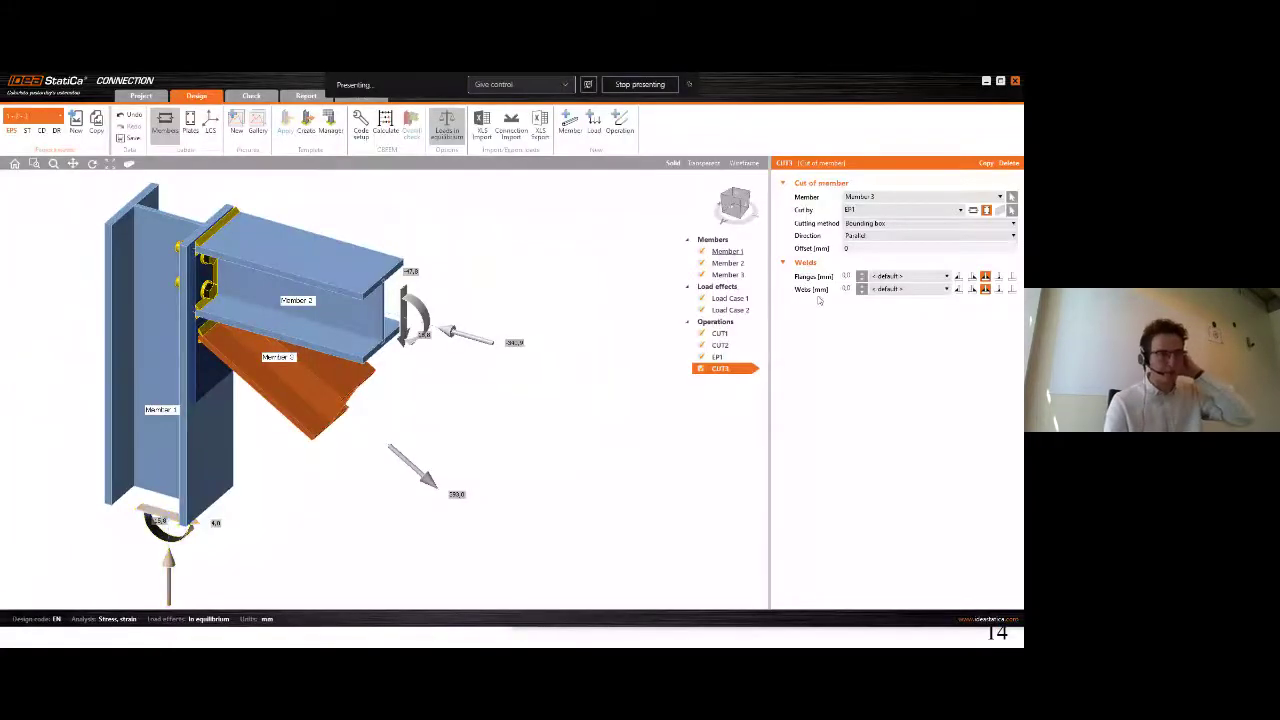
# Open the C1-brandname014 connection project from the other time-stamped calculation folder under C:\Data in File Explorer.
pyautogui.click(738, 207)
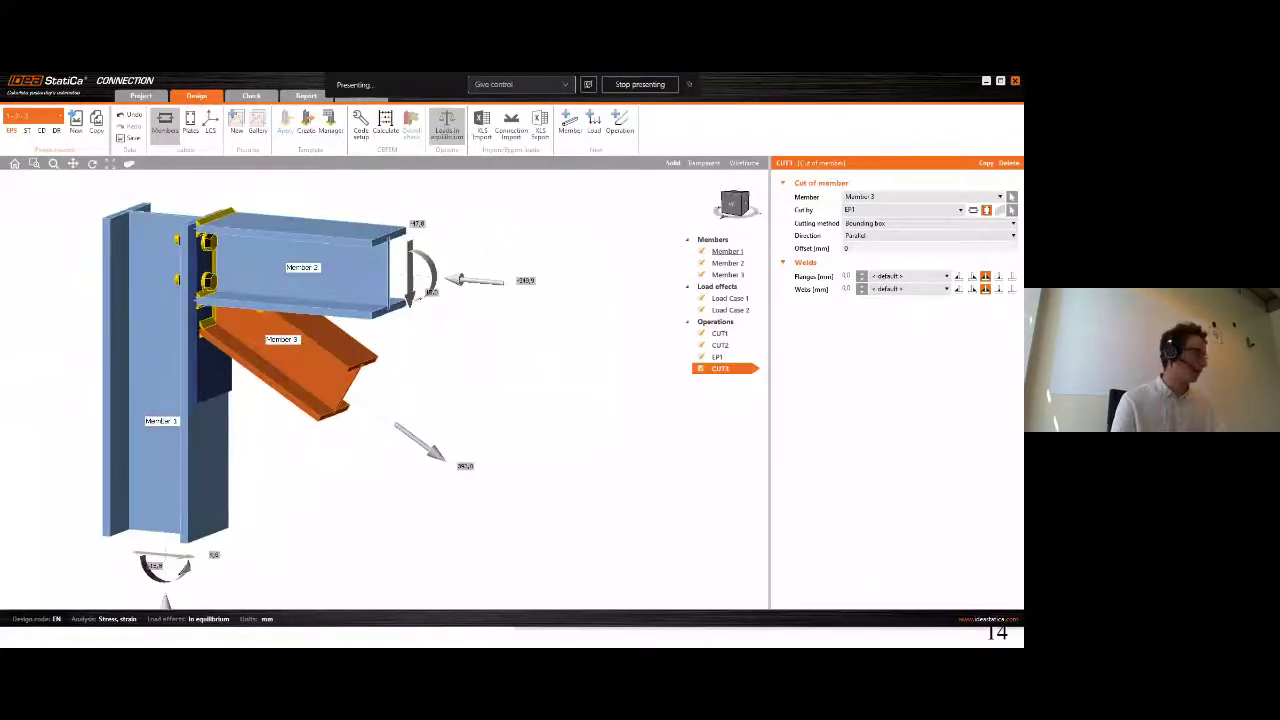
pyautogui.hotkey('alt', 'Tab')
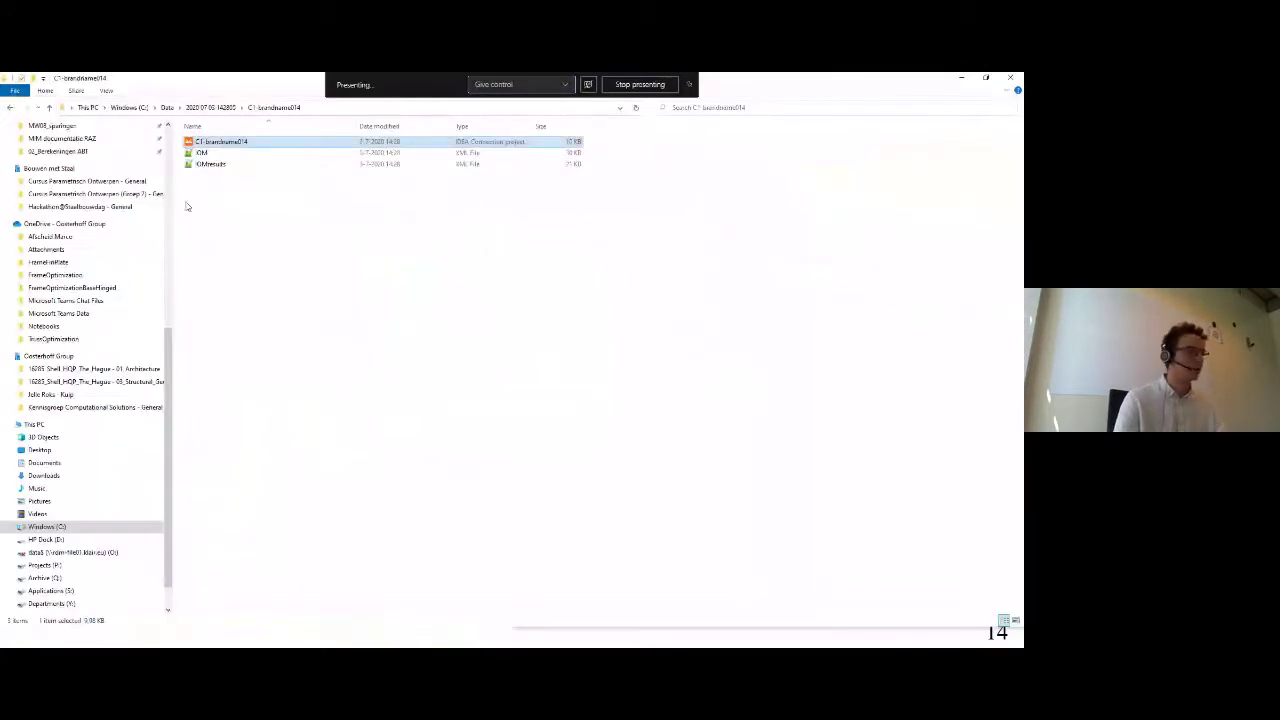
pyautogui.click(167, 107)
pyautogui.click(267, 489)
pyautogui.doubleClick(297, 488)
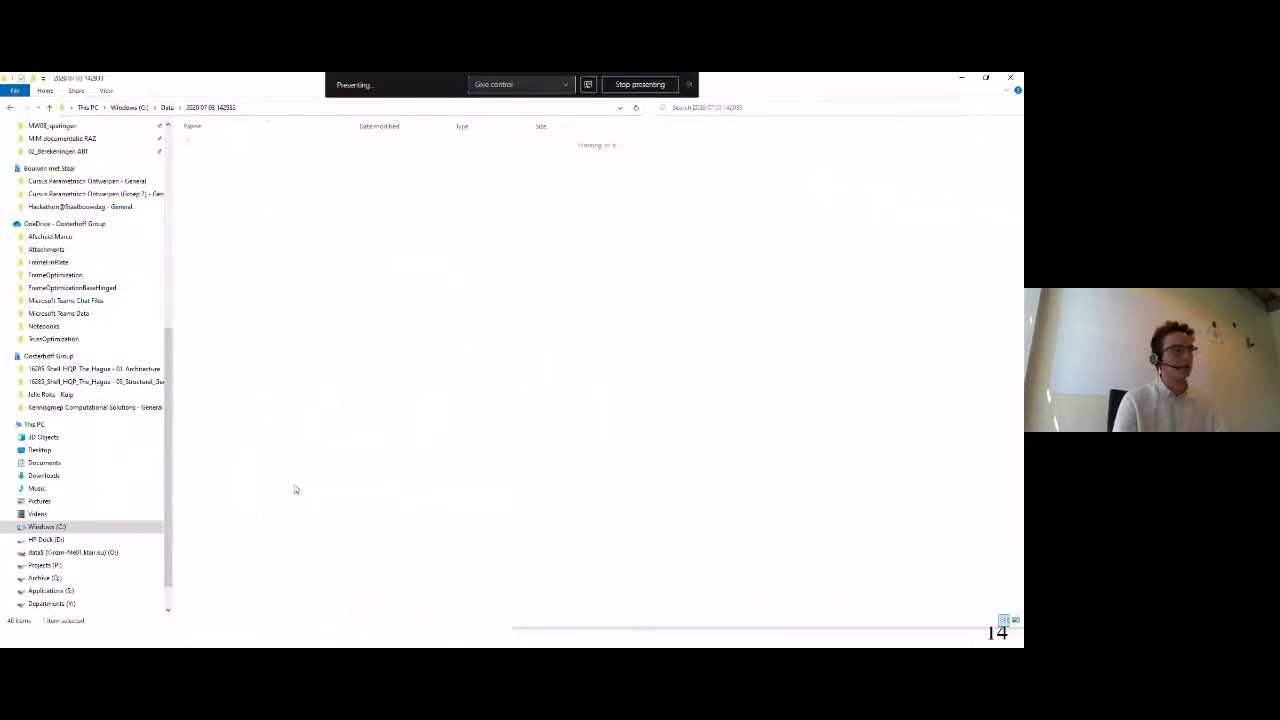
pyautogui.doubleClick(336, 145)
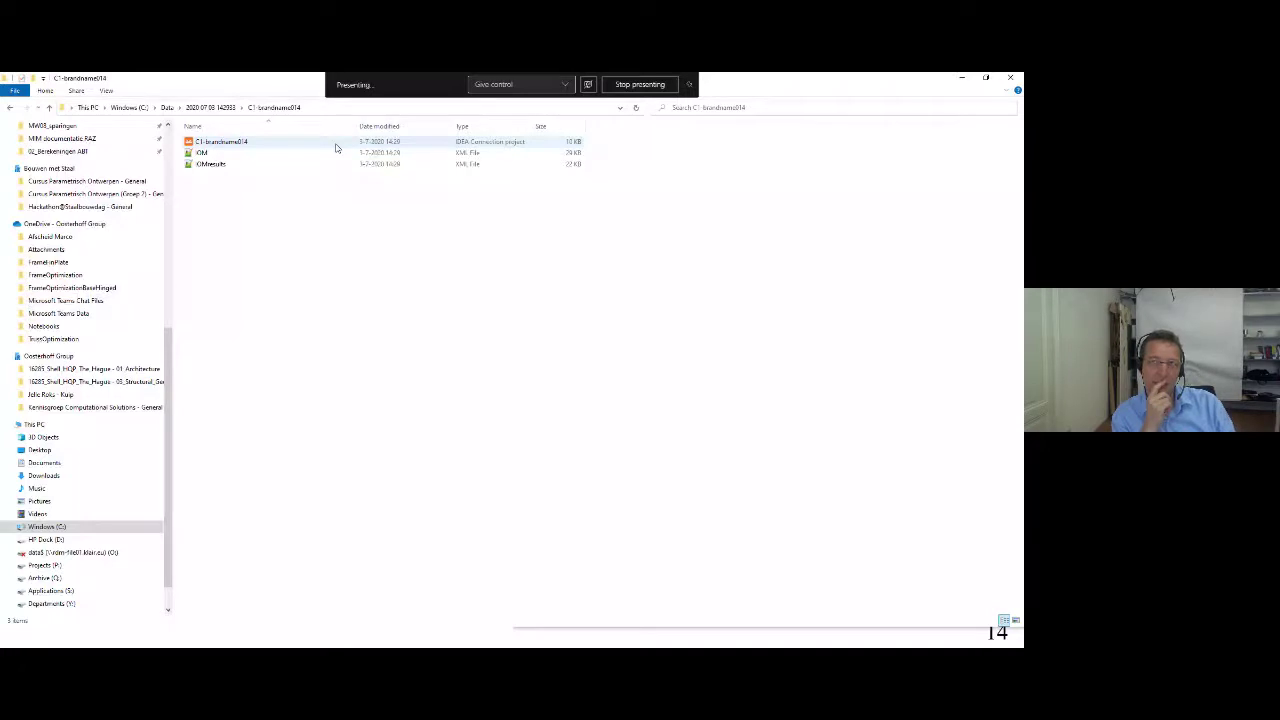
pyautogui.doubleClick(336, 146)
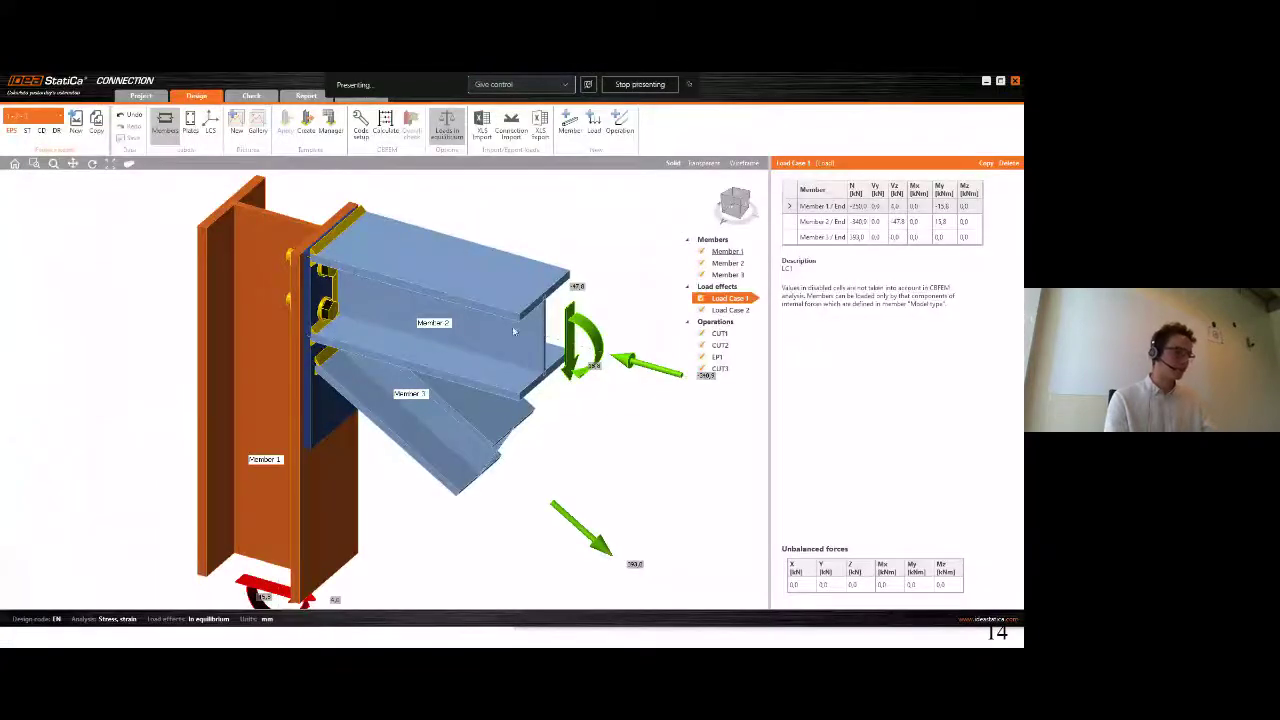
# Show both C1-brandname014 joints side by side in a flat front view at a similar scale to compare them.
pyautogui.click(733, 204)
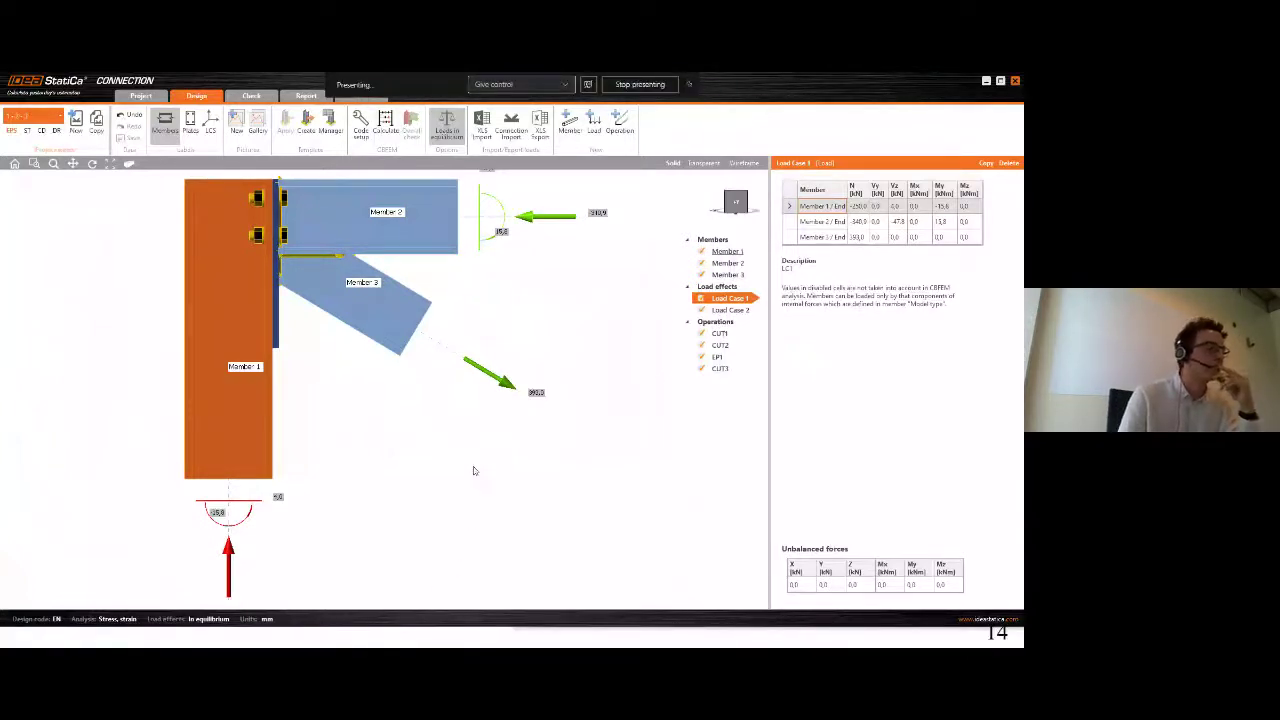
pyautogui.scroll(-2, 474, 470)
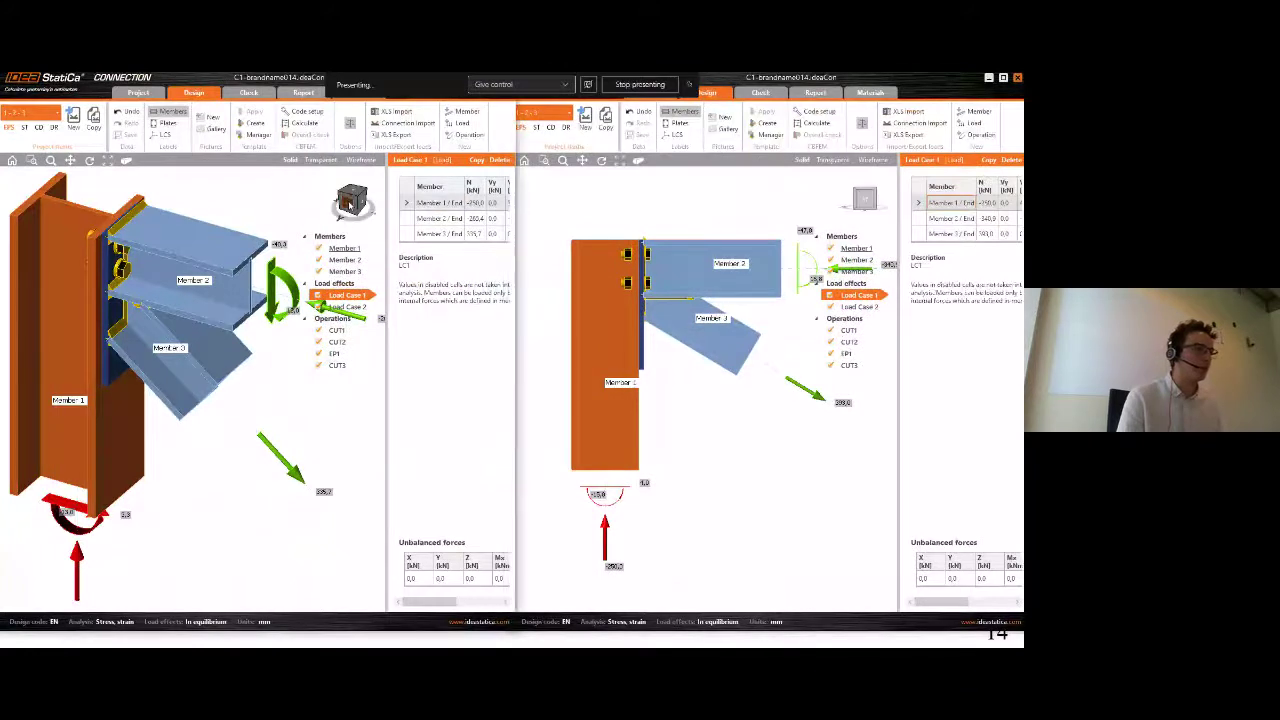
pyautogui.click(349, 204)
pyautogui.scroll(-4, 683, 353)
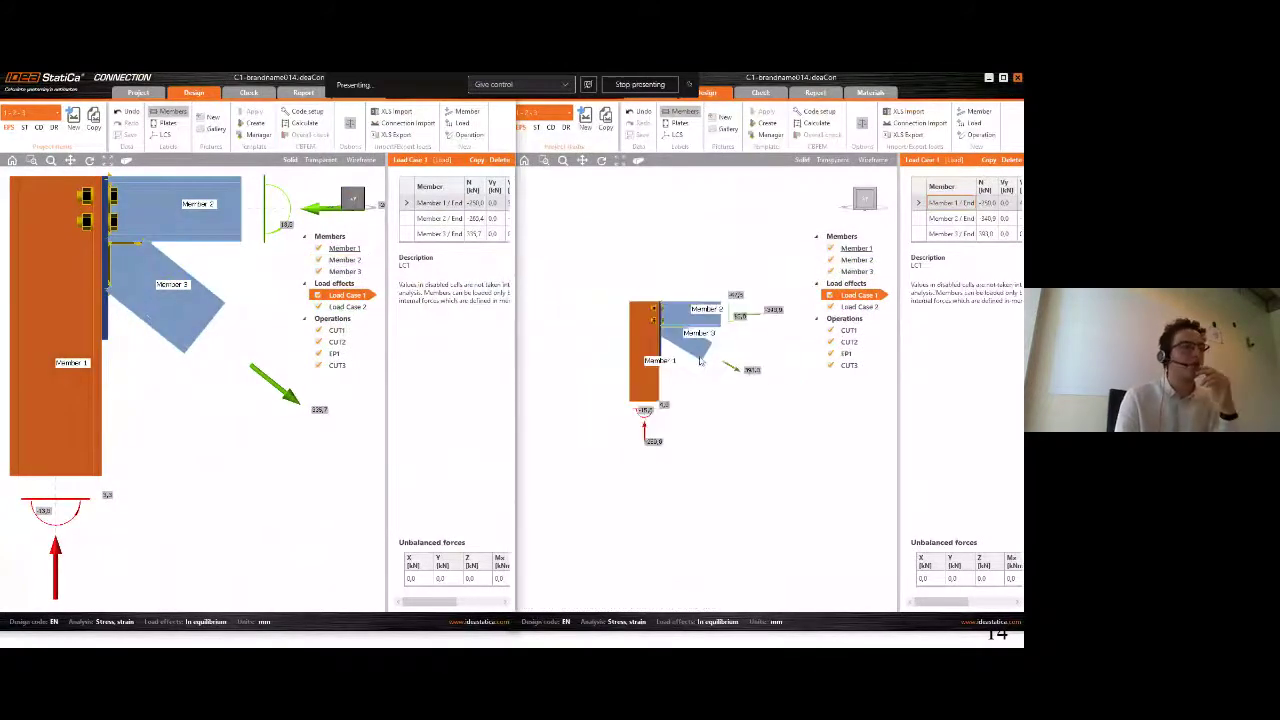
pyautogui.rightClick(686, 304)
pyautogui.click(194, 414)
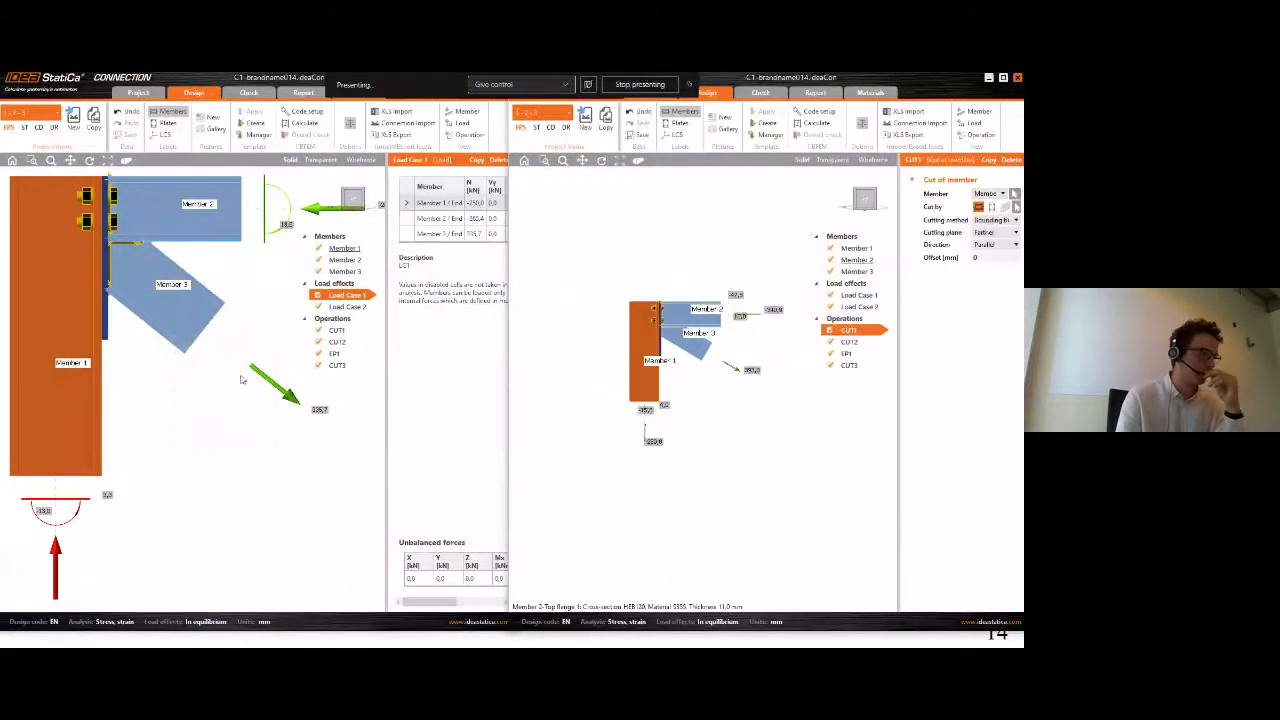
pyautogui.scroll(-3, 240, 380)
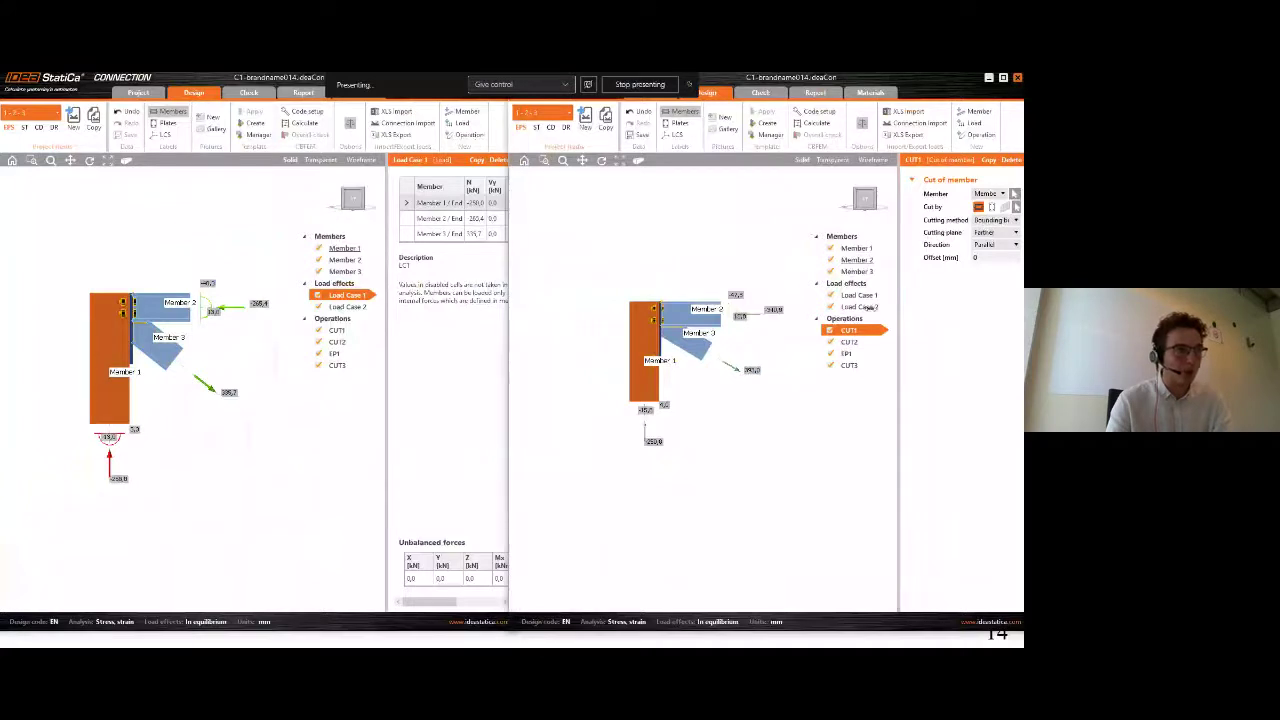
# Widen the properties area in both joint windows and display the Load Case 2 member forces for each joint.
pyautogui.moveTo(899, 308); pyautogui.dragTo(876, 308)
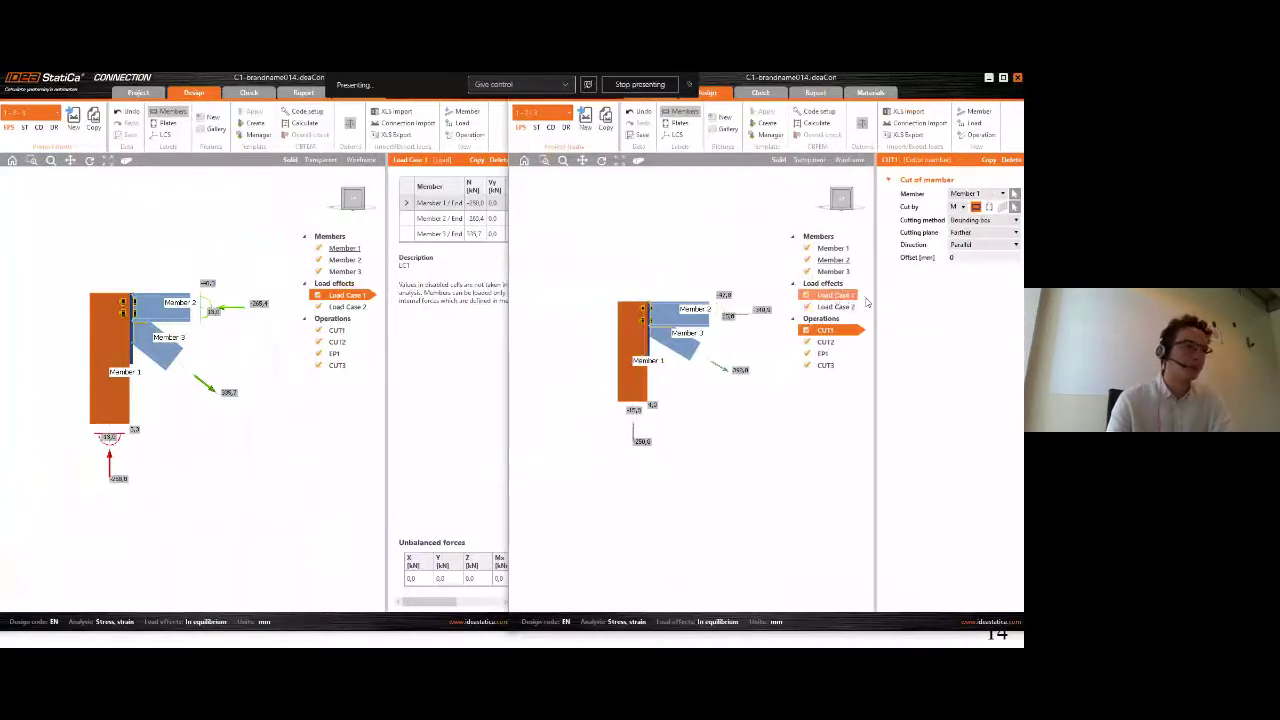
pyautogui.moveTo(387, 342); pyautogui.dragTo(334, 343)
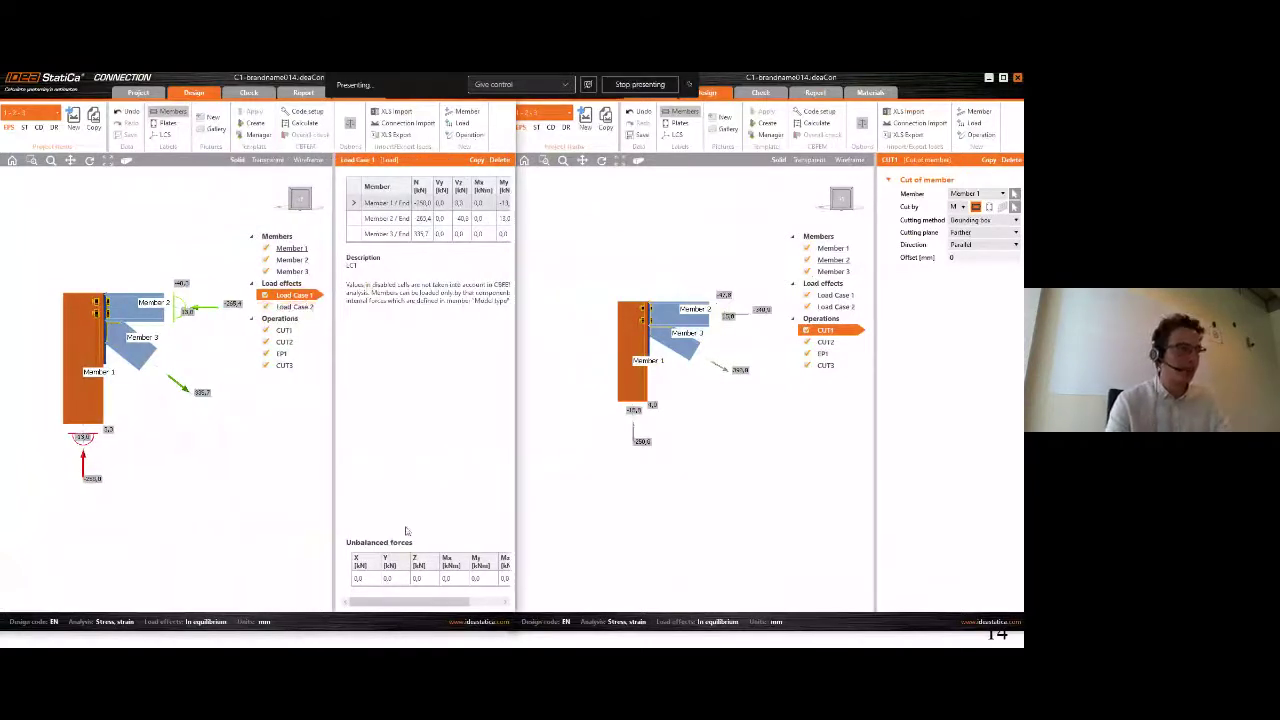
pyautogui.moveTo(334, 512); pyautogui.dragTo(317, 512)
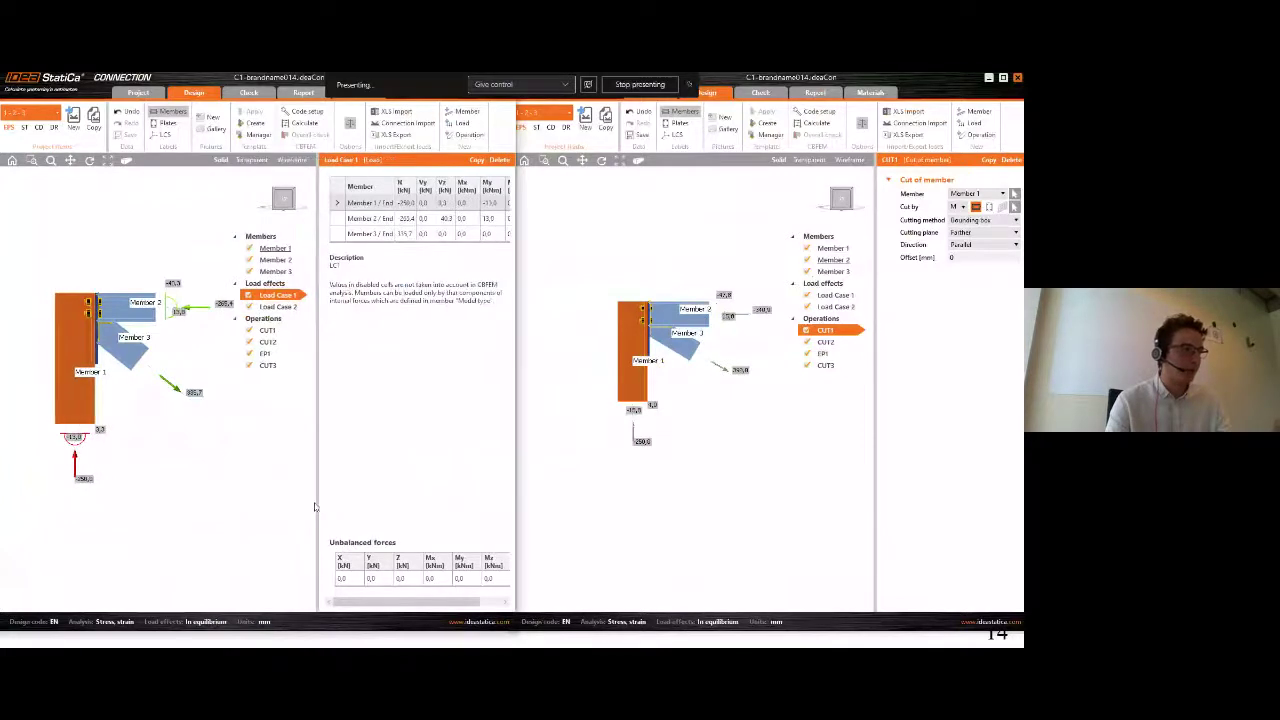
pyautogui.click(276, 306)
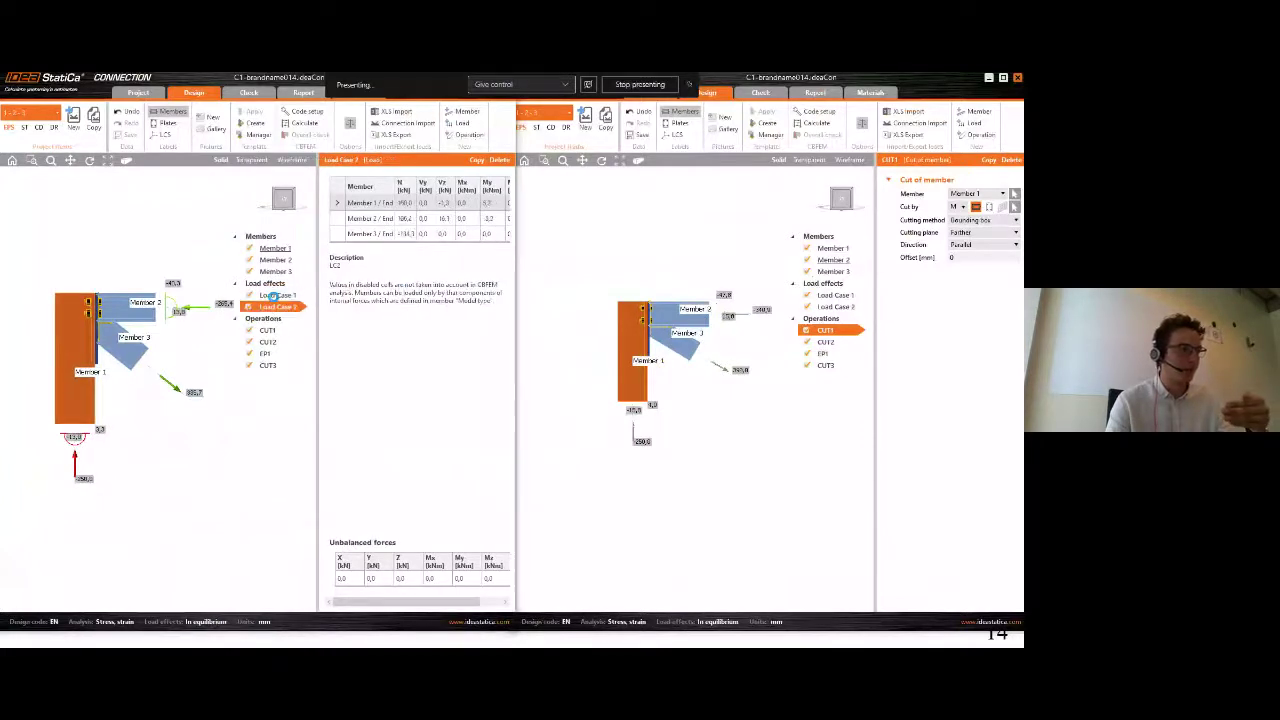
pyautogui.click(874, 357)
pyautogui.moveTo(742, 373); pyautogui.dragTo(762, 374)
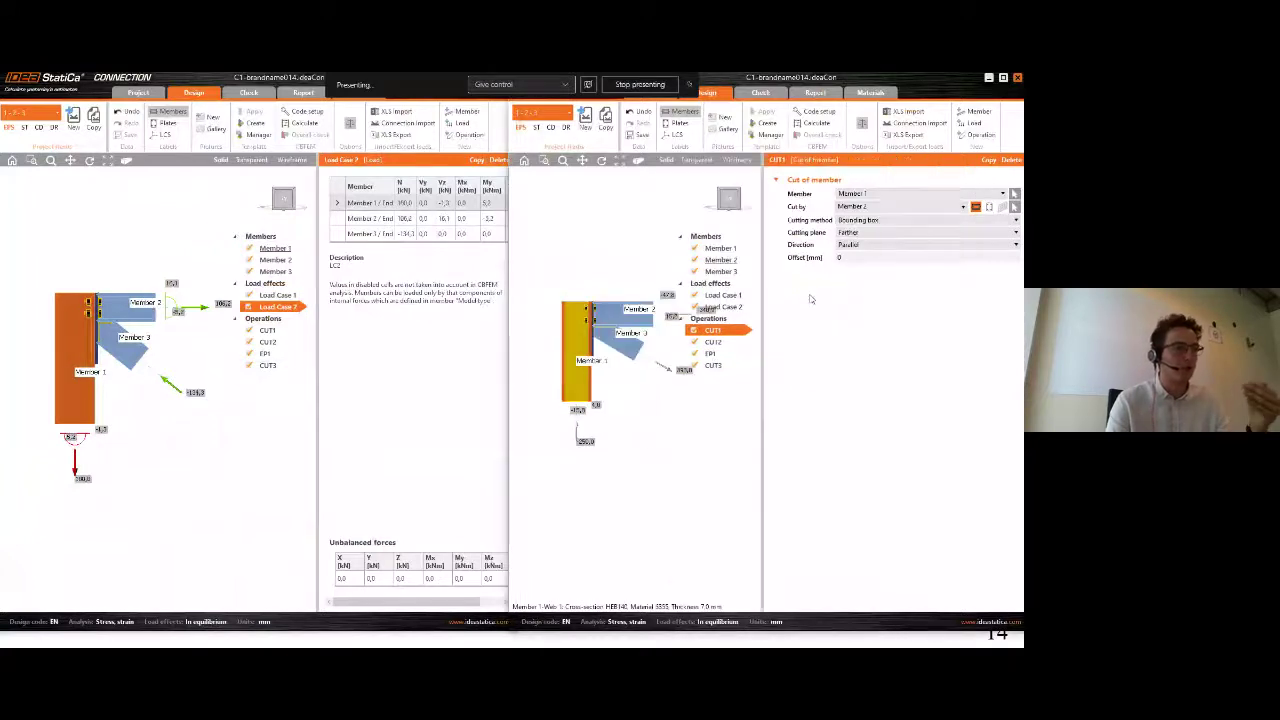
pyautogui.click(729, 296)
pyautogui.click(722, 306)
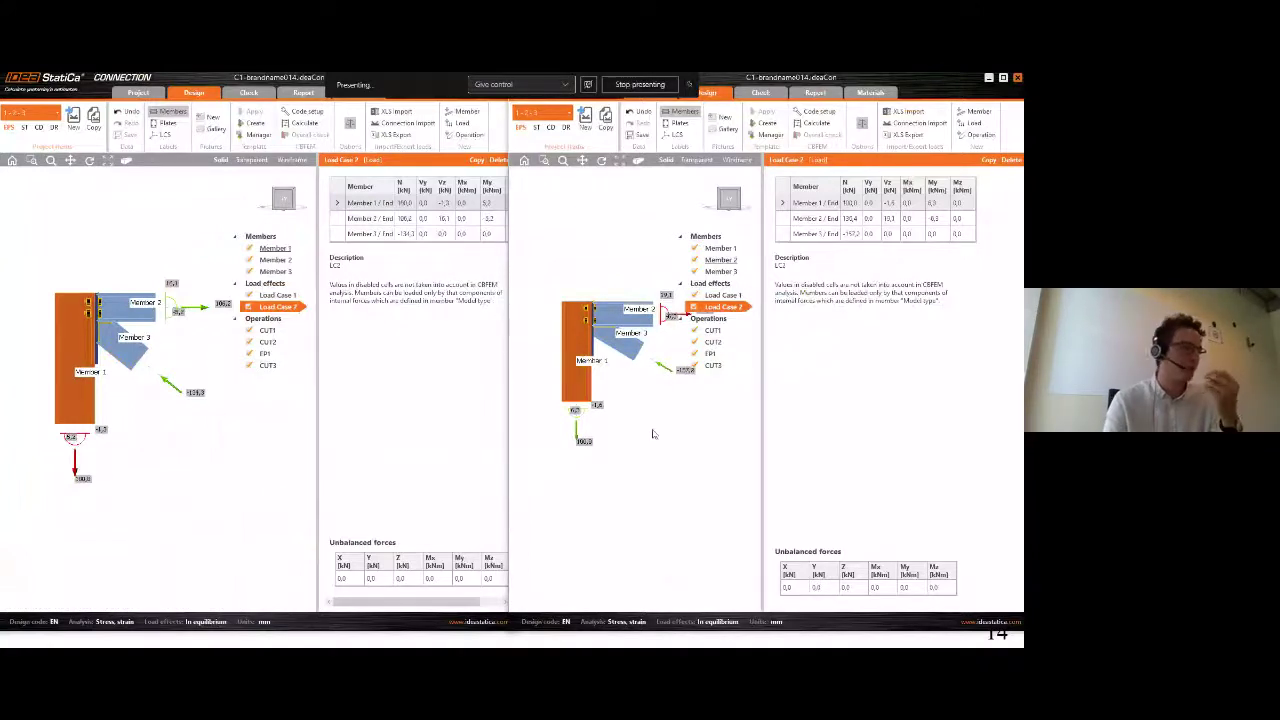
# Rotate both joints to similar three-dimensional views to compare their members and bolted end plates.
pyautogui.scroll(-2, 651, 432)
pyautogui.moveTo(655, 433); pyautogui.dragTo(622, 416)
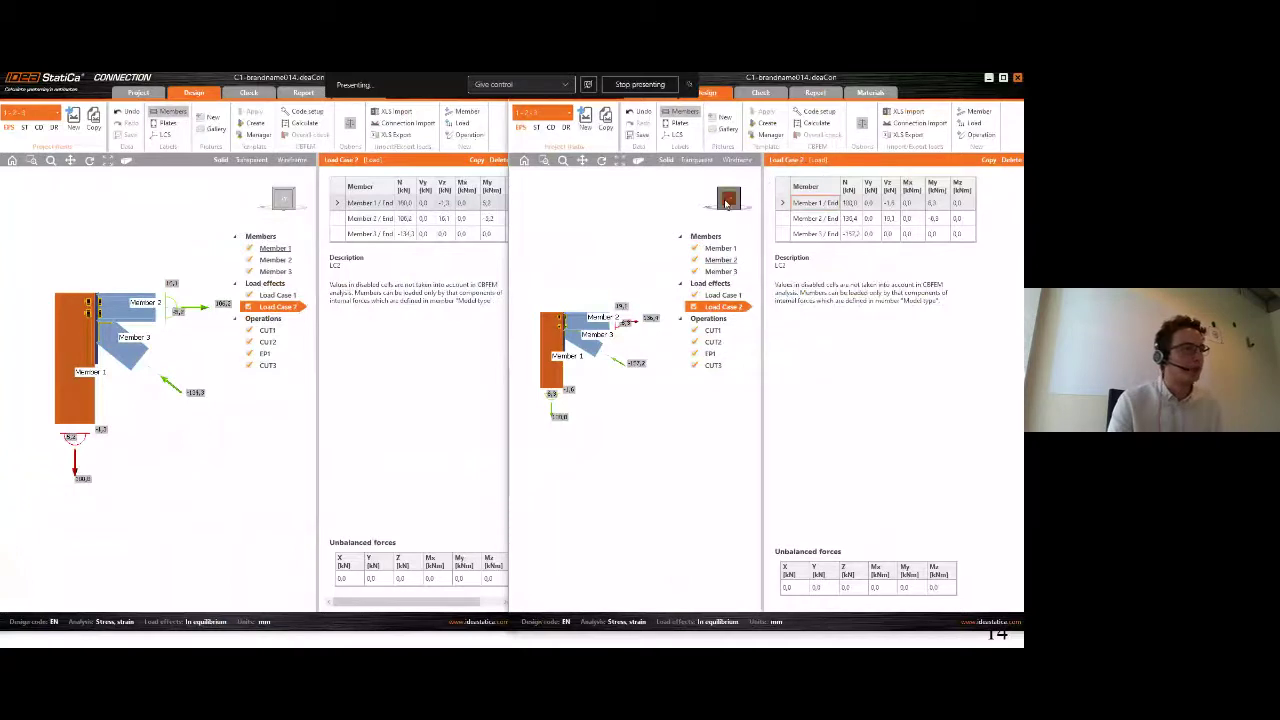
pyautogui.click(729, 201)
pyautogui.moveTo(729, 201); pyautogui.dragTo(711, 202)
pyautogui.moveTo(278, 199); pyautogui.dragTo(264, 202)
pyautogui.scroll(3, 73, 339)
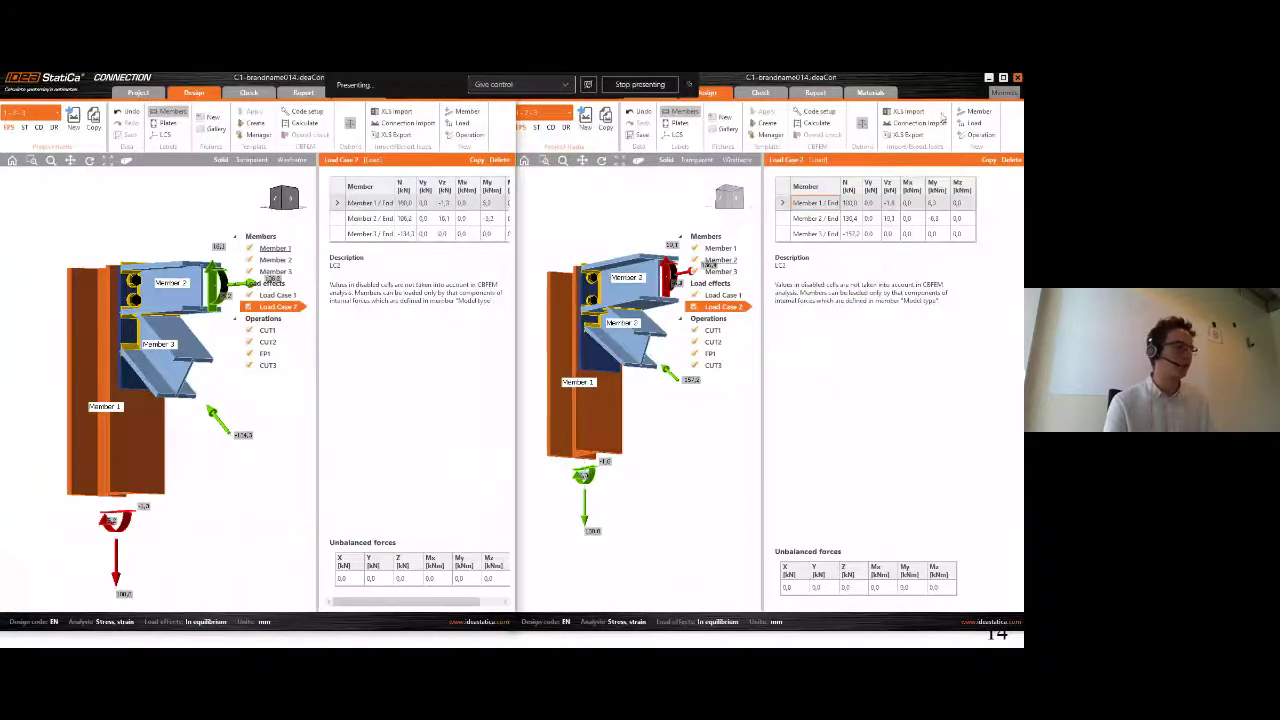
# Put the two joint project windows out of the way and switch back to the Rhino and Grasshopper truss definition.
pyautogui.click(989, 78)
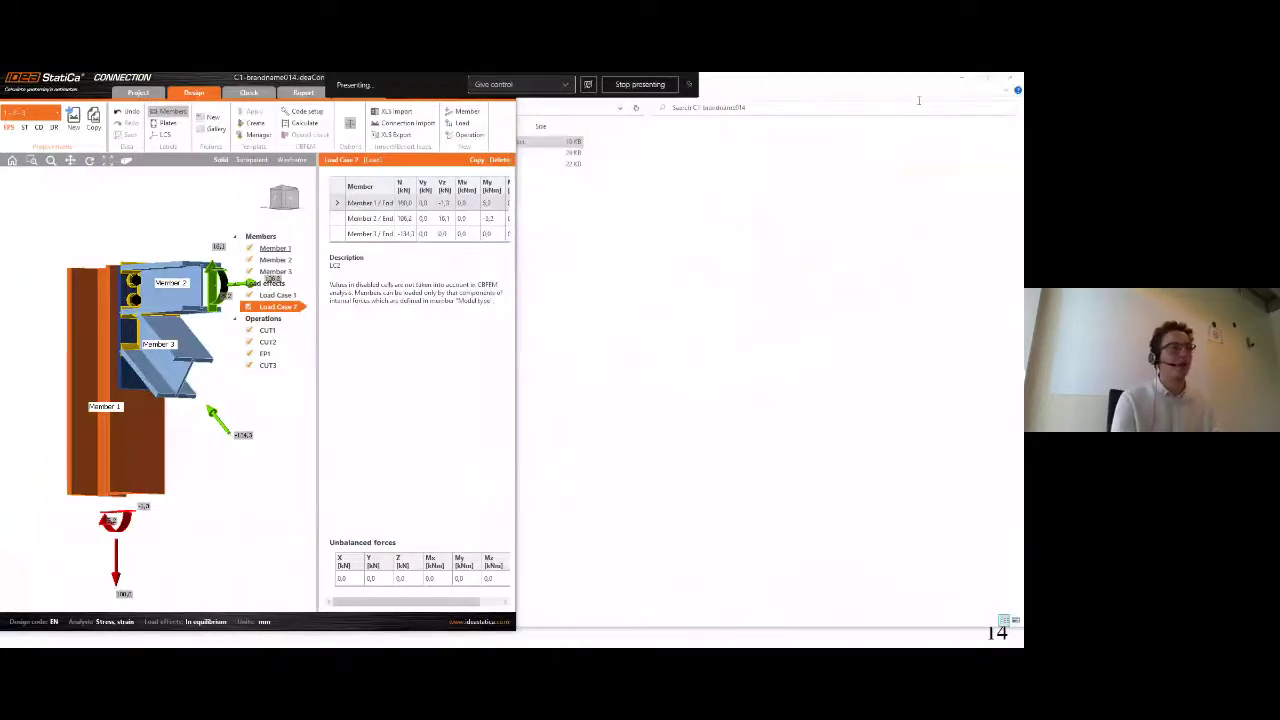
pyautogui.click(699, 247)
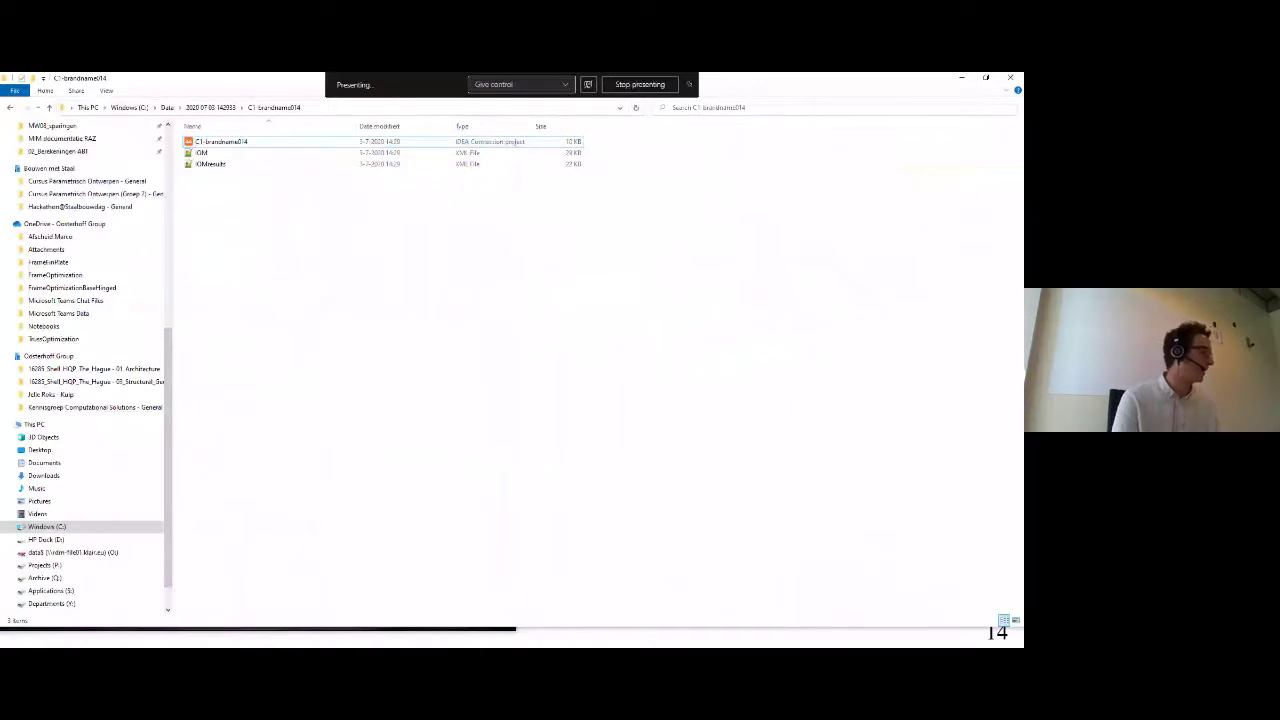
pyautogui.hotkey('alt', 'Tab')
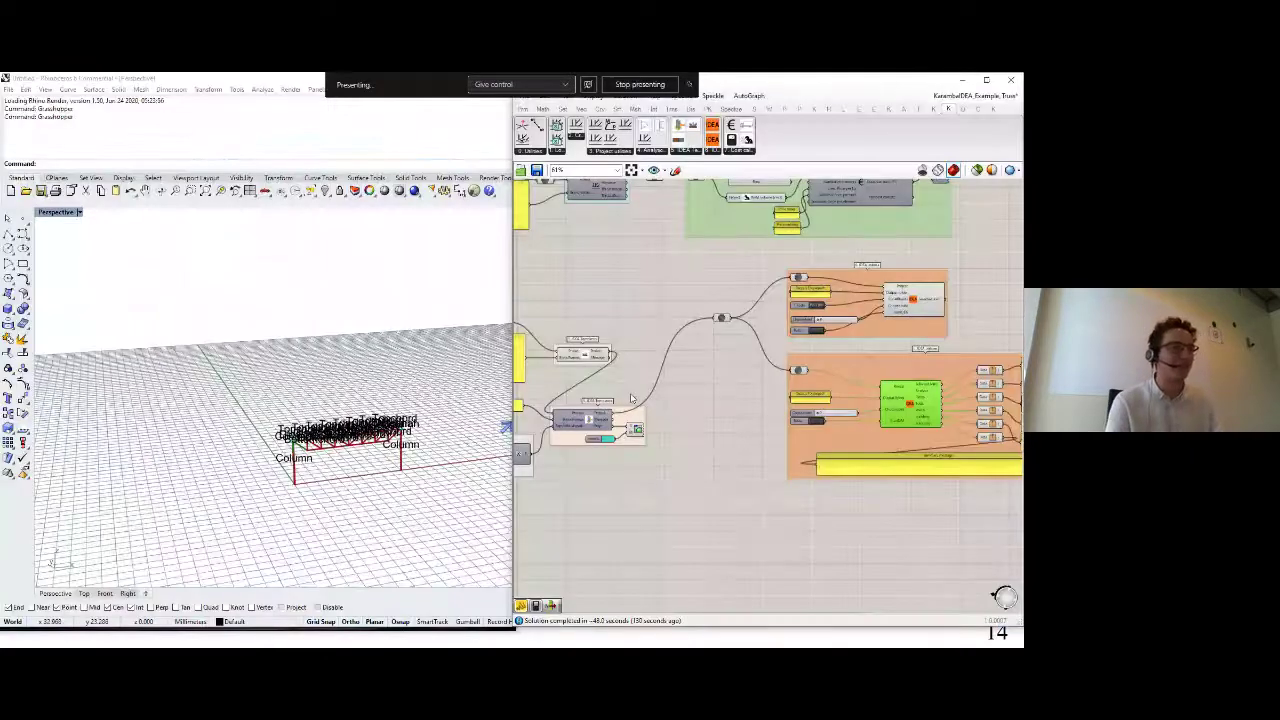
# Find the IDEA Templates groups on the Grasshopper canvas and view the truss-to-column corner joint in Rhino.
pyautogui.scroll(-4, 634, 396)
pyautogui.scroll(3, 704, 448)
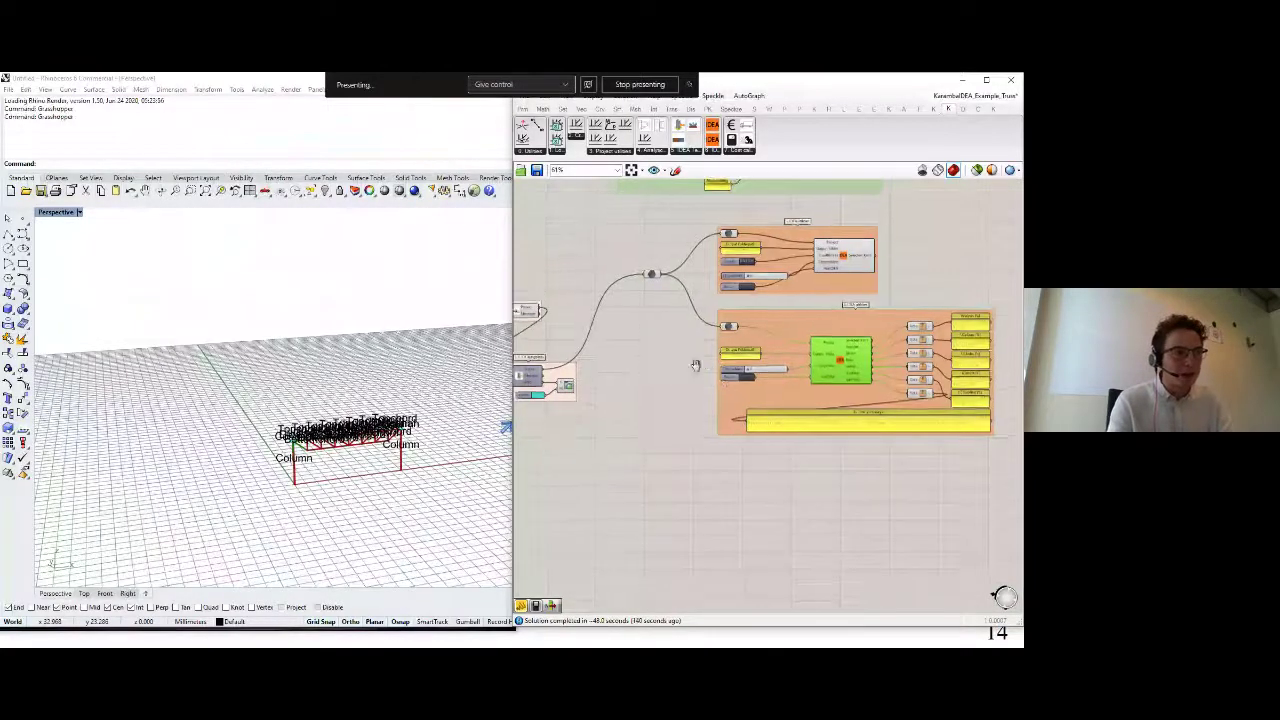
pyautogui.scroll(-3, 668, 364)
pyautogui.moveTo(668, 364); pyautogui.dragTo(800, 374)
pyautogui.scroll(1, 800, 374)
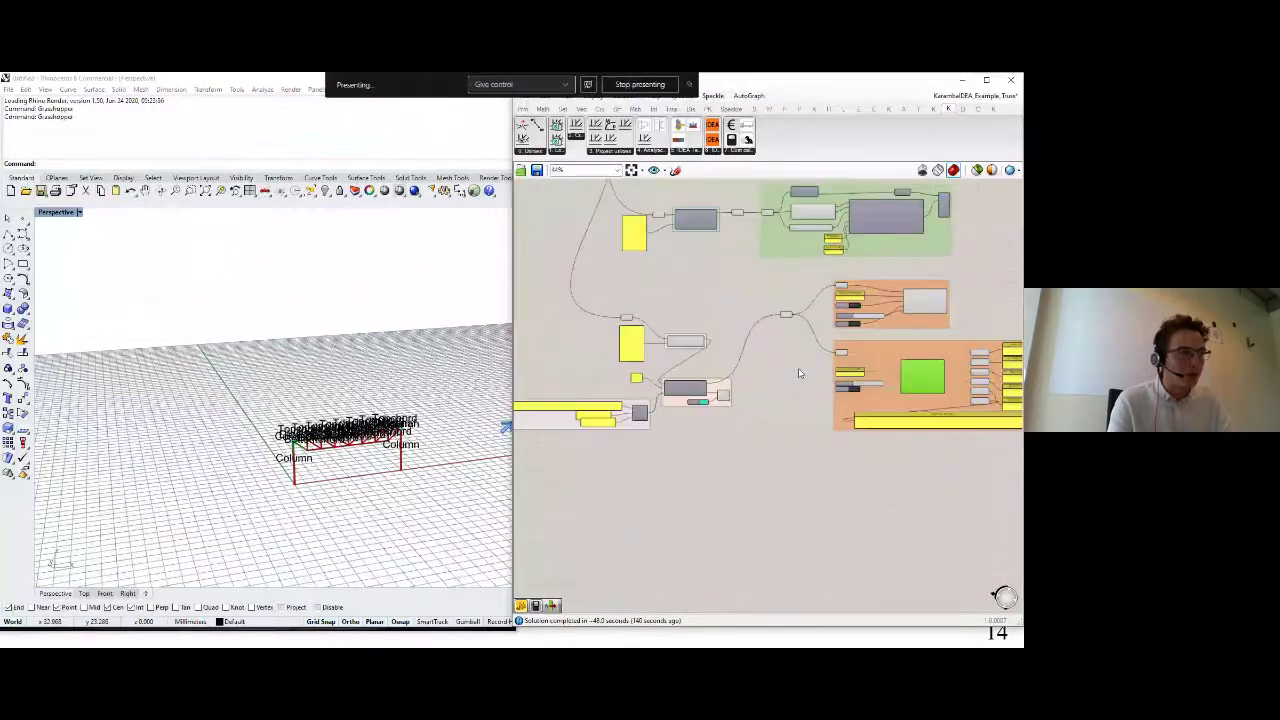
pyautogui.scroll(4, 690, 386)
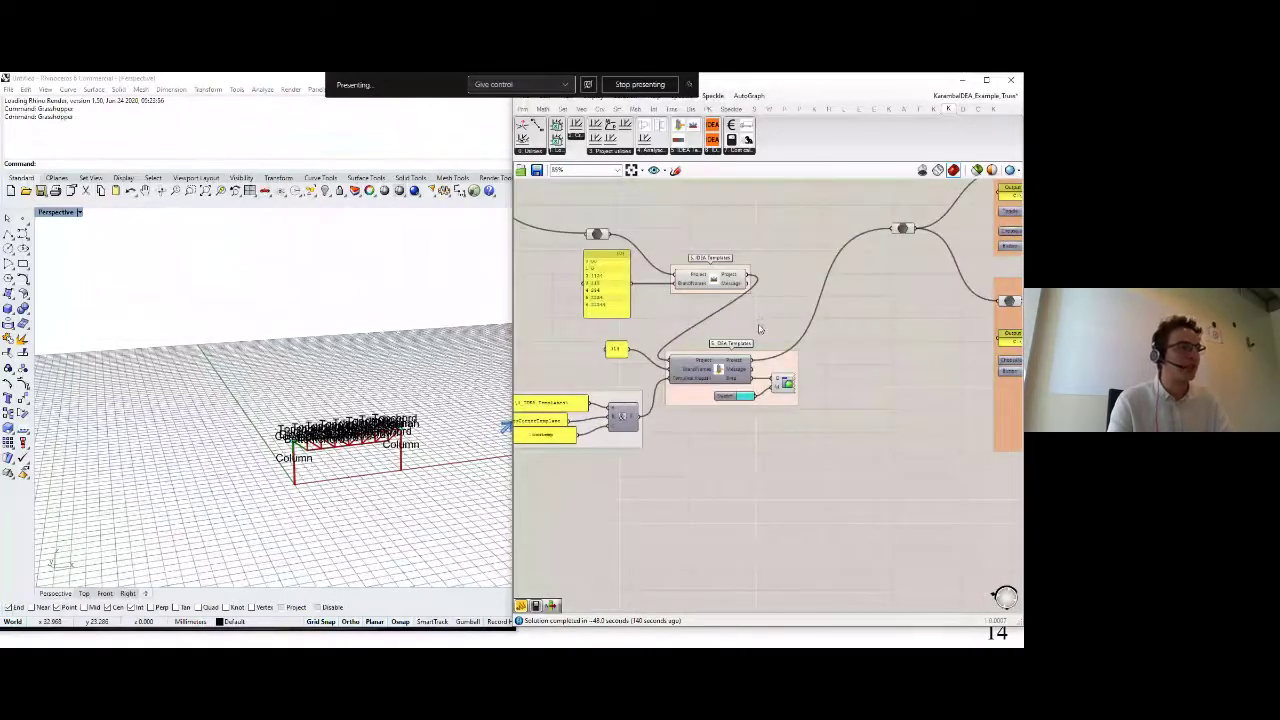
pyautogui.scroll(1, 765, 335)
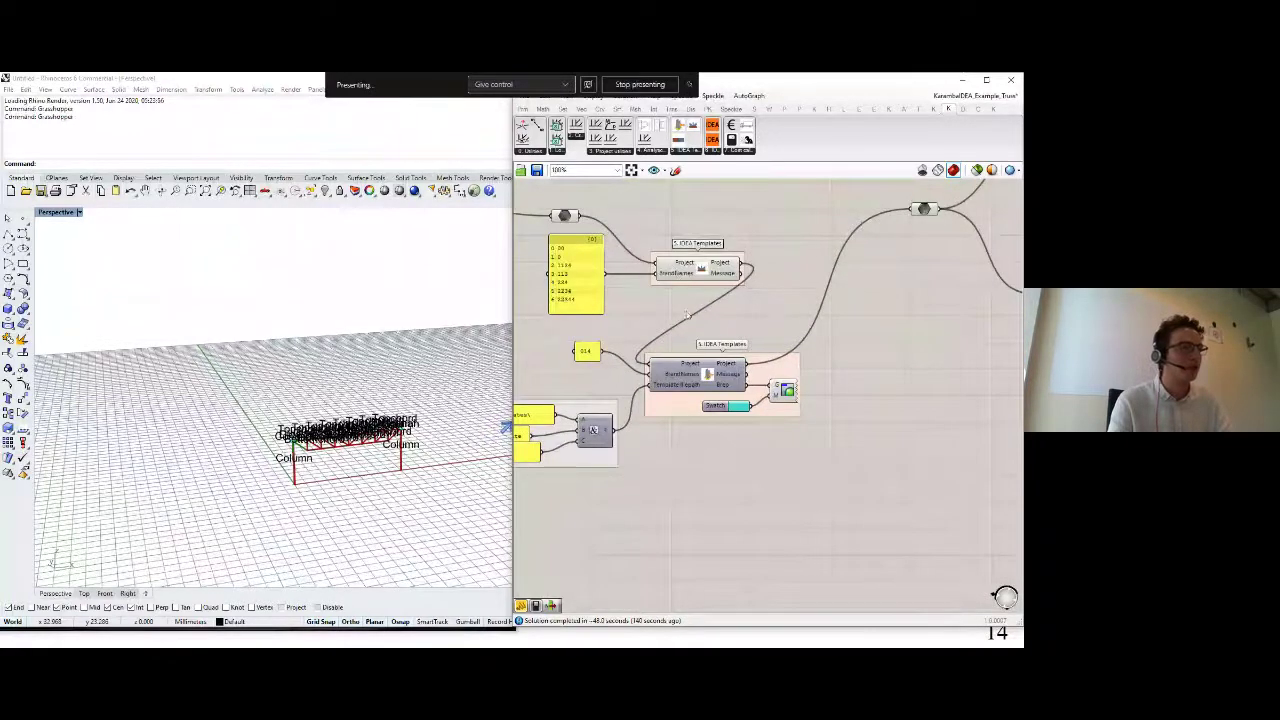
pyautogui.scroll(-5, 288, 416)
pyautogui.scroll(5, 326, 422)
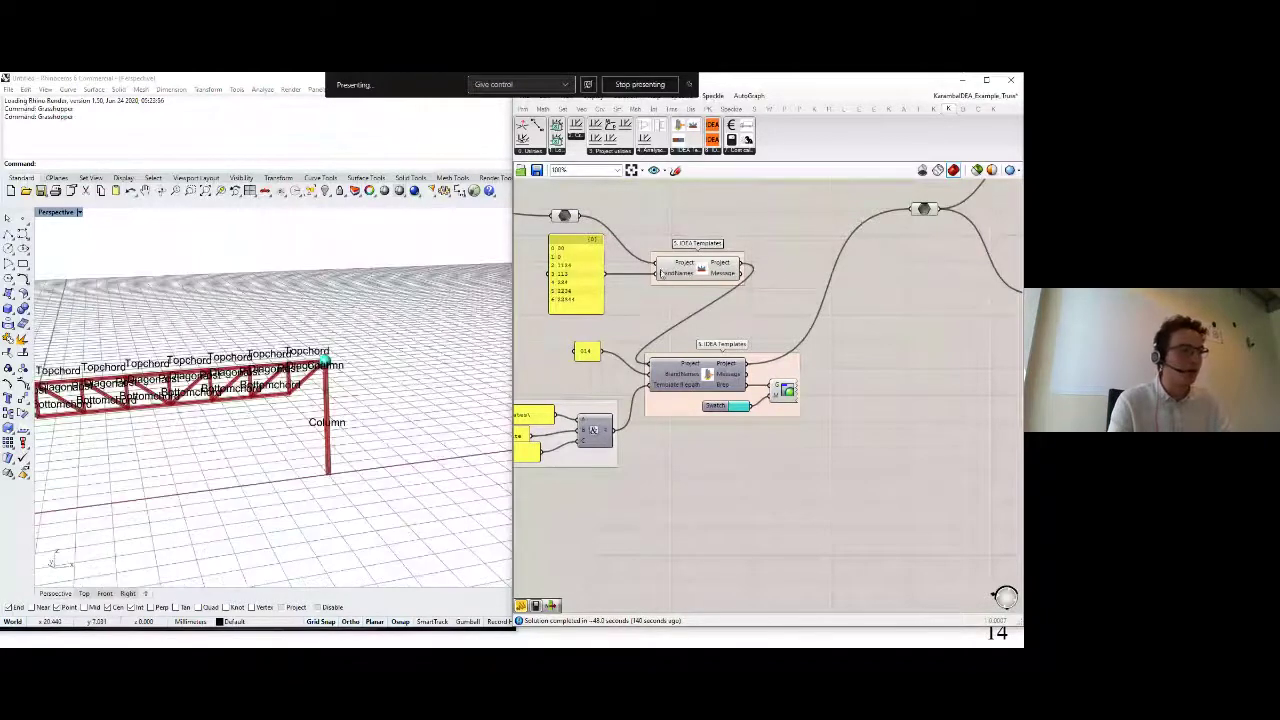
# Inspect the Weld all members template component and look through the available IDEA template components.
pyautogui.moveTo(671, 313); pyautogui.dragTo(711, 301)
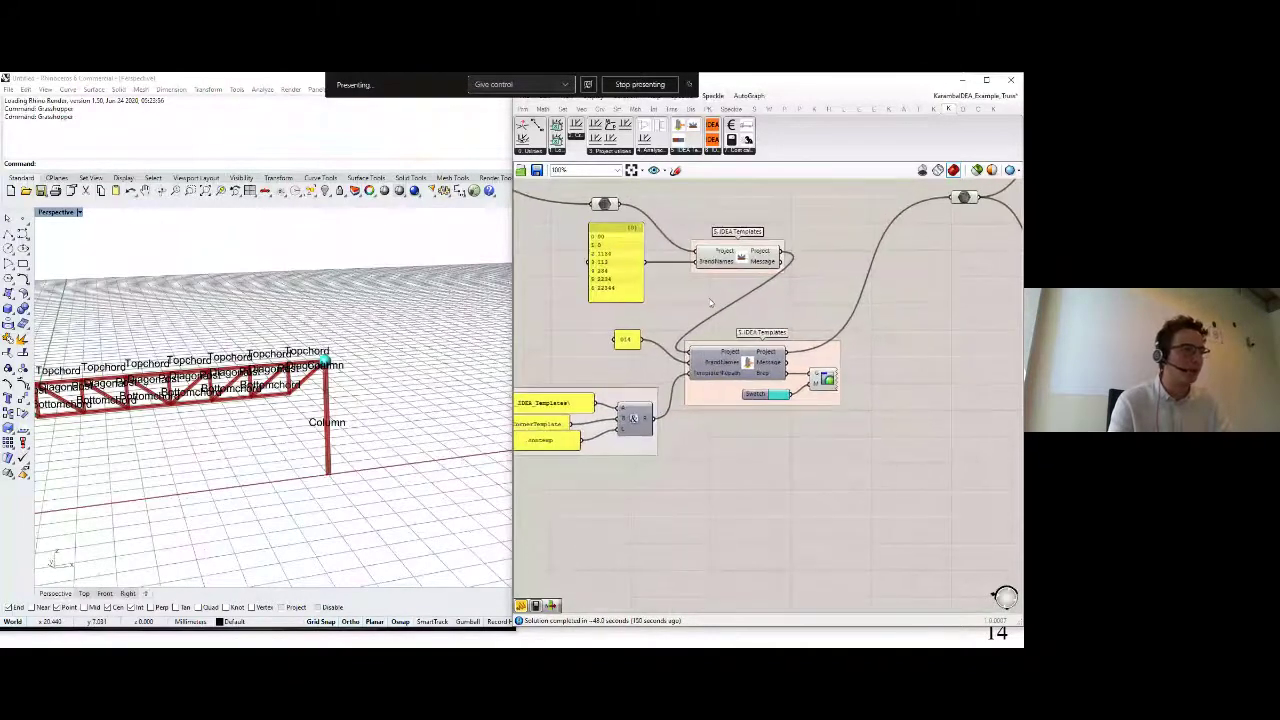
pyautogui.click(741, 257)
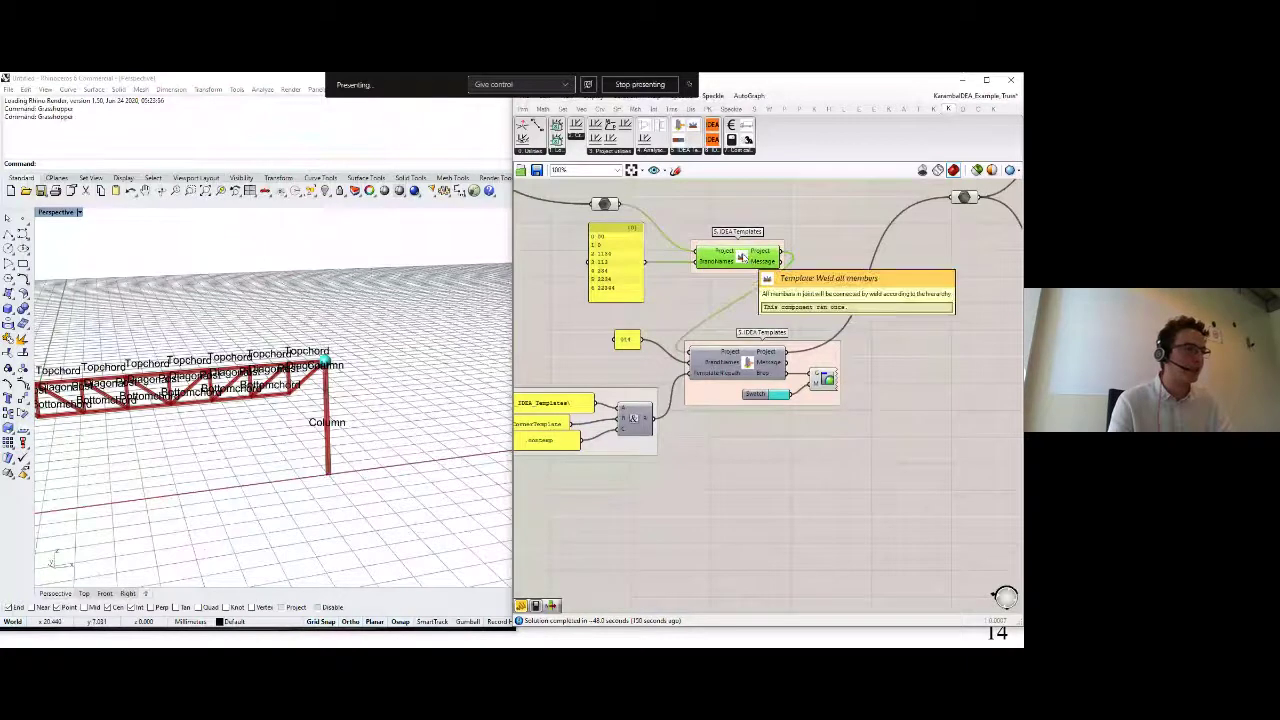
pyautogui.click(690, 150)
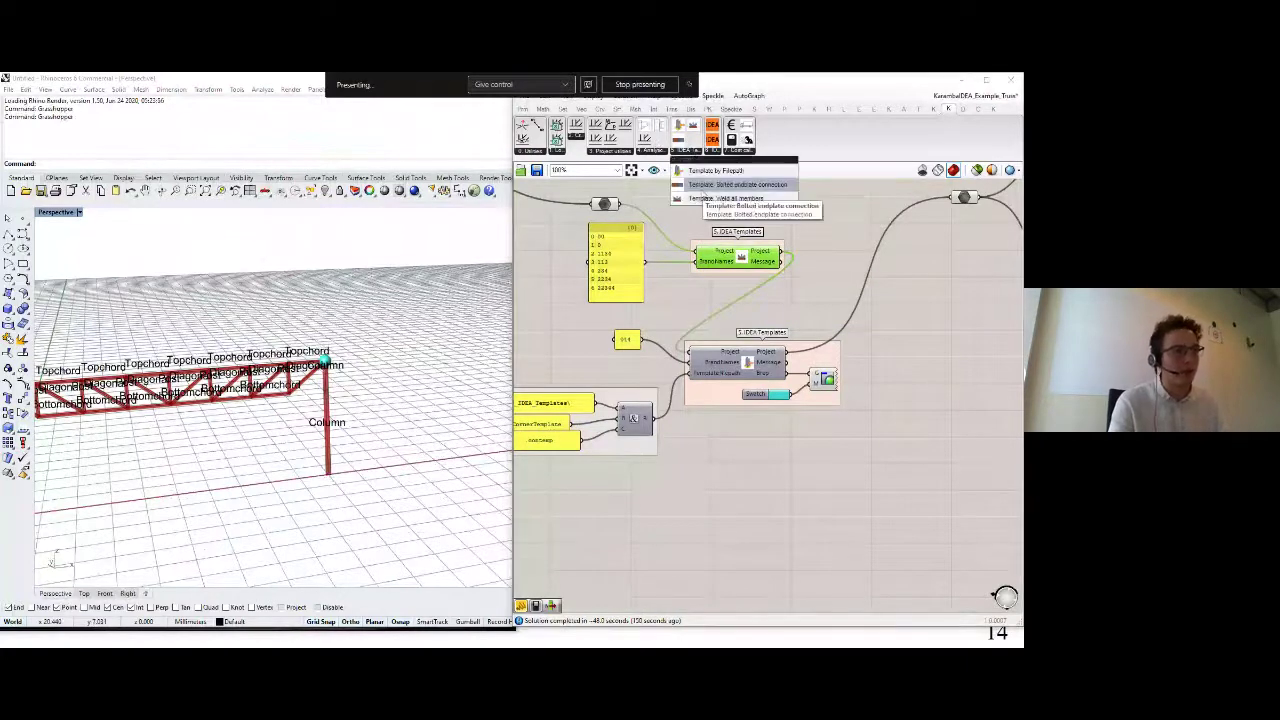
pyautogui.click(809, 262)
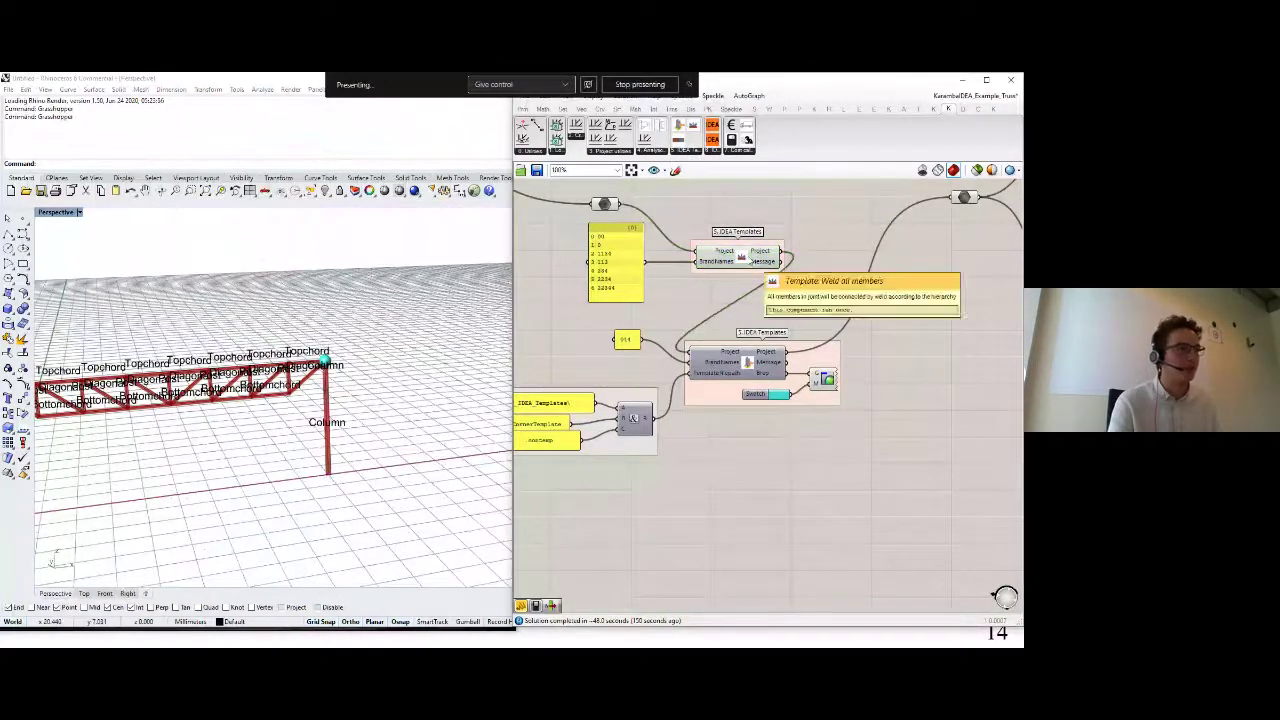
# View the whole truss with both columns in Rhino and the two linked IDEA Templates components in Grasshopper.
pyautogui.scroll(-5, 424, 332)
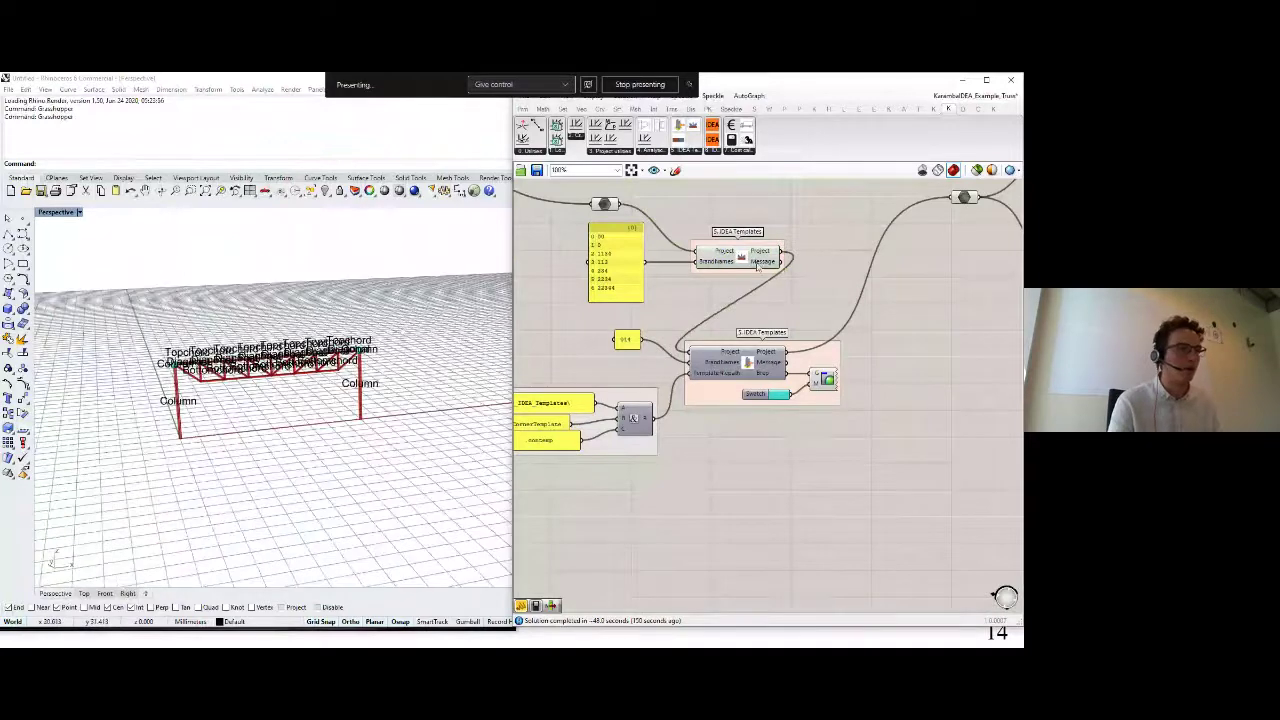
pyautogui.scroll(1, 759, 255)
pyautogui.moveTo(812, 285); pyautogui.dragTo(766, 311)
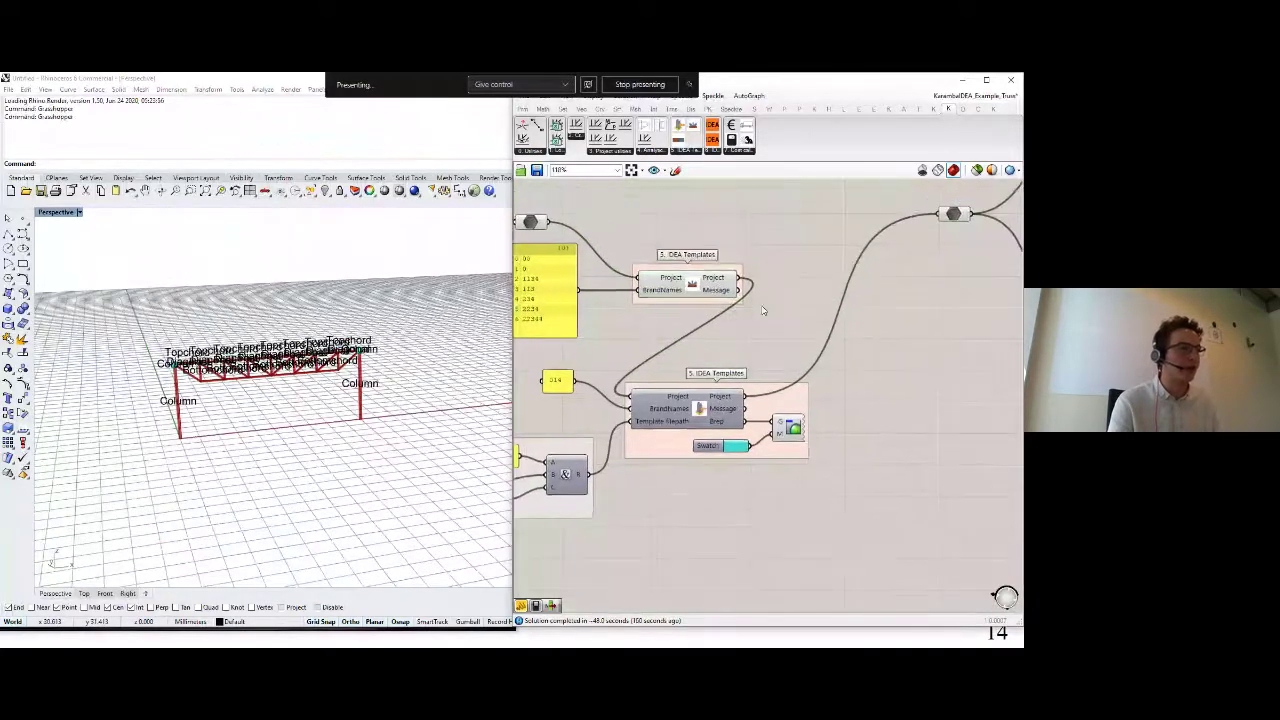
pyautogui.moveTo(375, 352); pyautogui.dragTo(338, 354)
pyautogui.scroll(4, 338, 354)
pyautogui.scroll(-4, 918, 320)
# Go to the lower IDEA utilities group and examine the joint calculation component with its ChooseJoint input and results.
pyautogui.moveTo(981, 337); pyautogui.dragTo(618, 355)
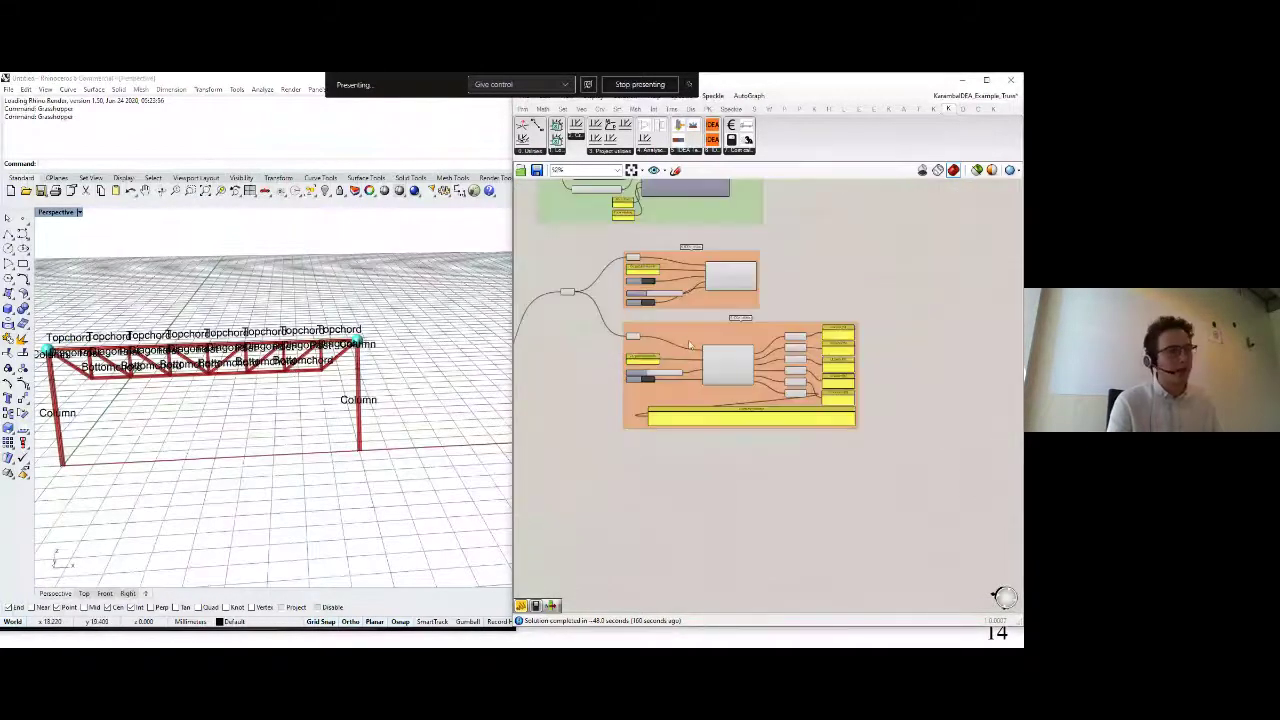
pyautogui.scroll(4, 682, 345)
pyautogui.click(765, 380)
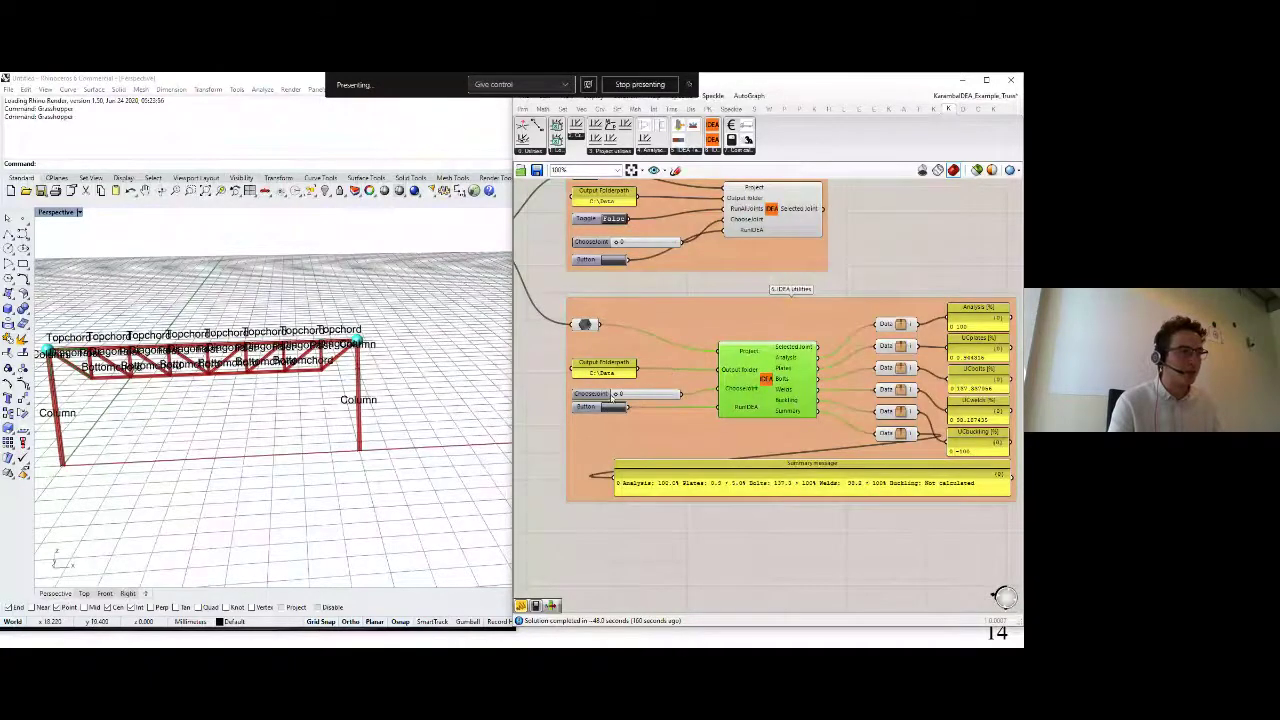
pyautogui.moveTo(617, 395); pyautogui.dragTo(627, 397)
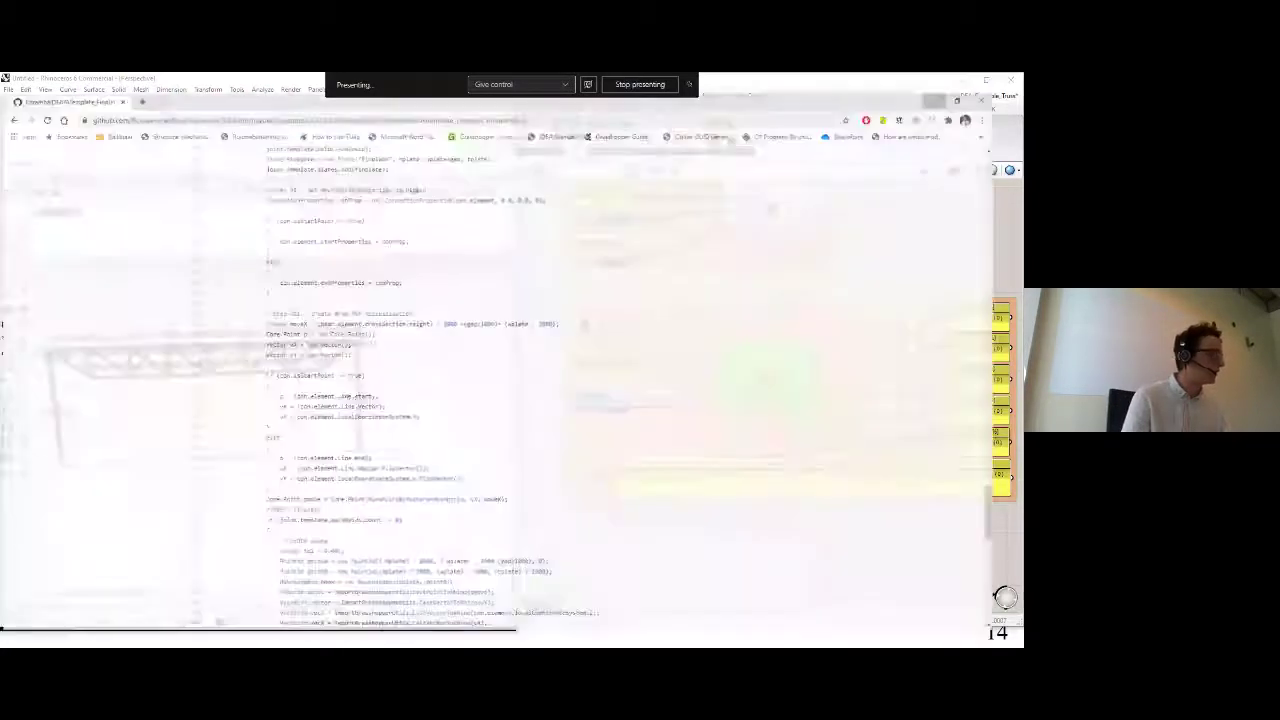
# Return to the root of the KarambaIDEA repository and list the files in the 0_IDEA_Templates folder.
pyautogui.scroll(-10, 264, 207)
pyautogui.scroll(20, 264, 207)
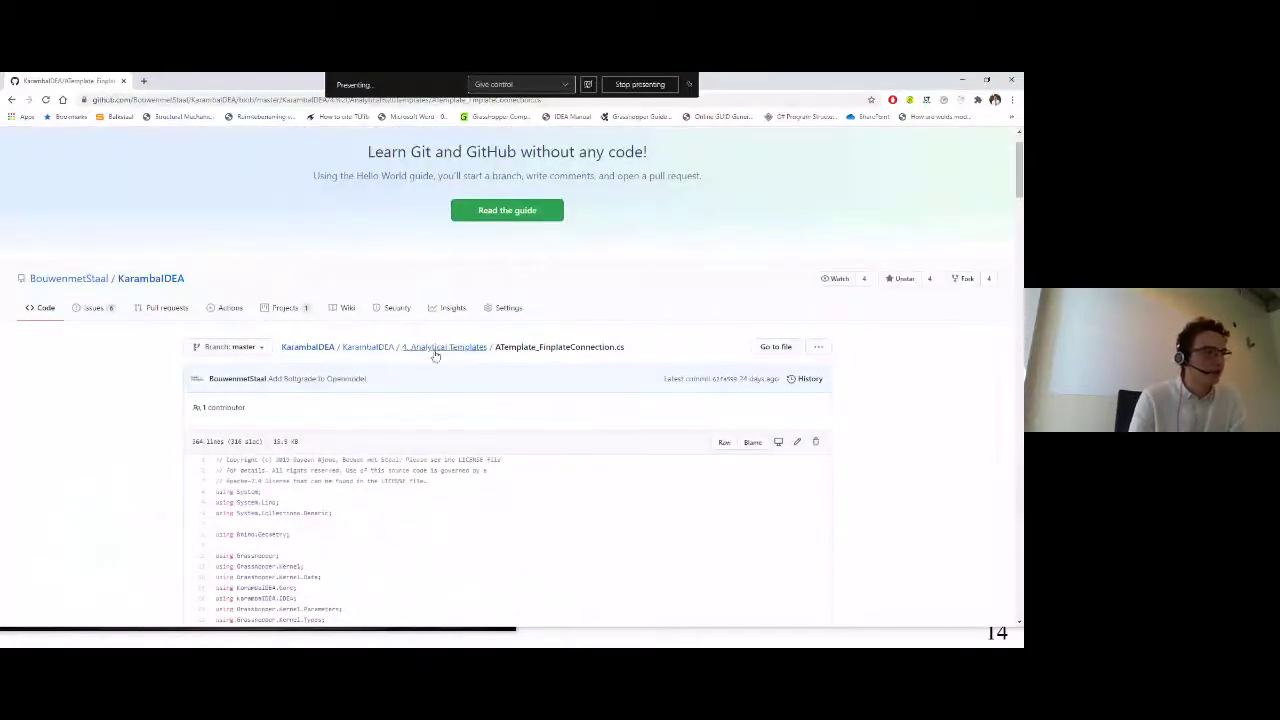
pyautogui.click(447, 347)
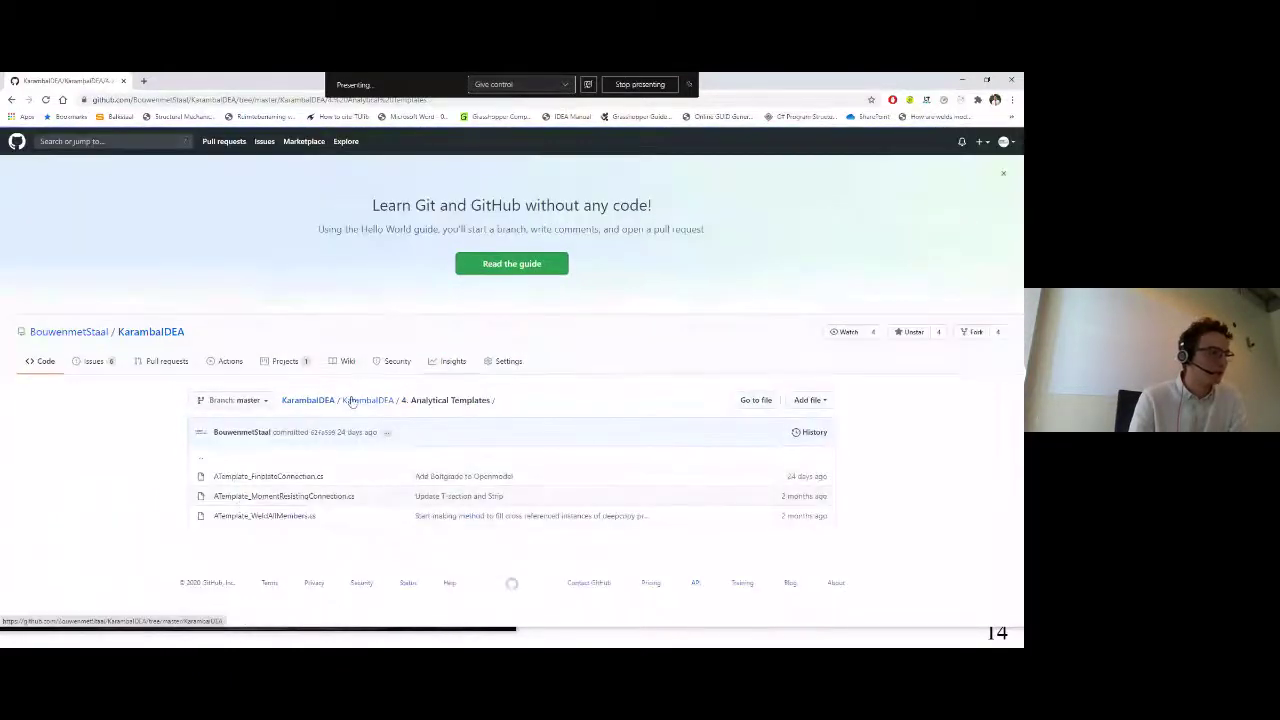
pyautogui.click(352, 401)
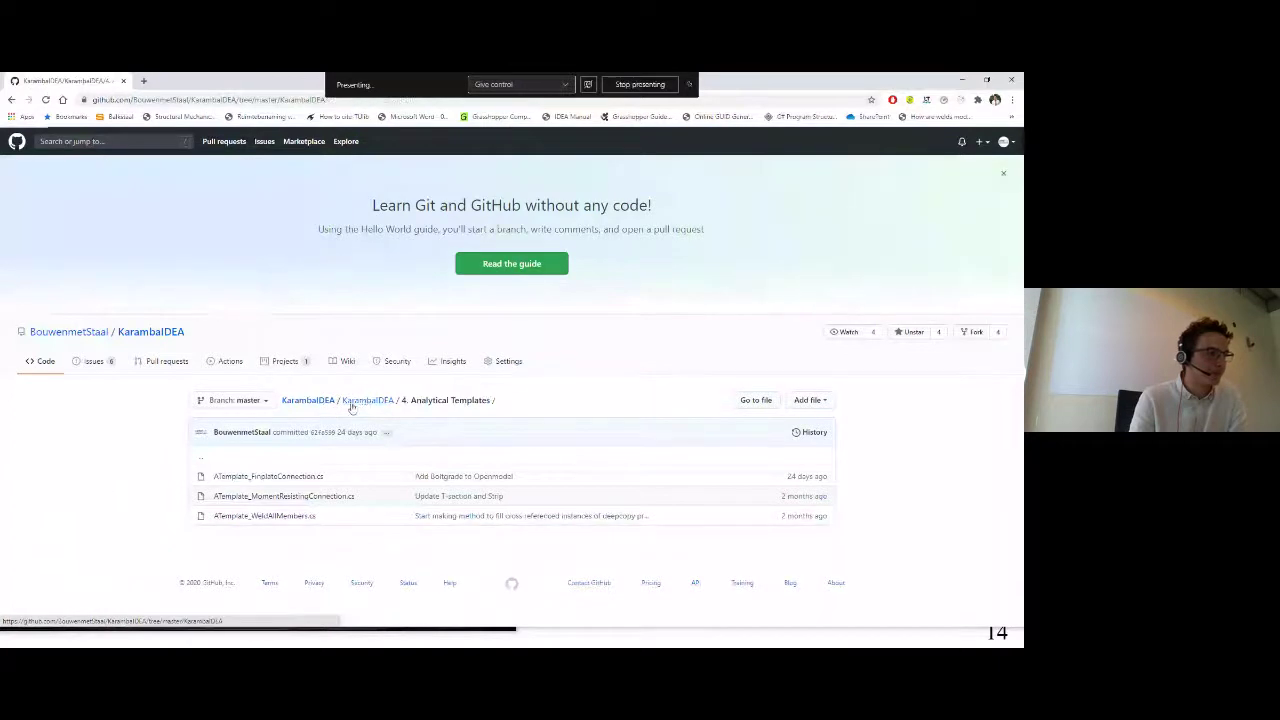
pyautogui.scroll(-2, 443, 432)
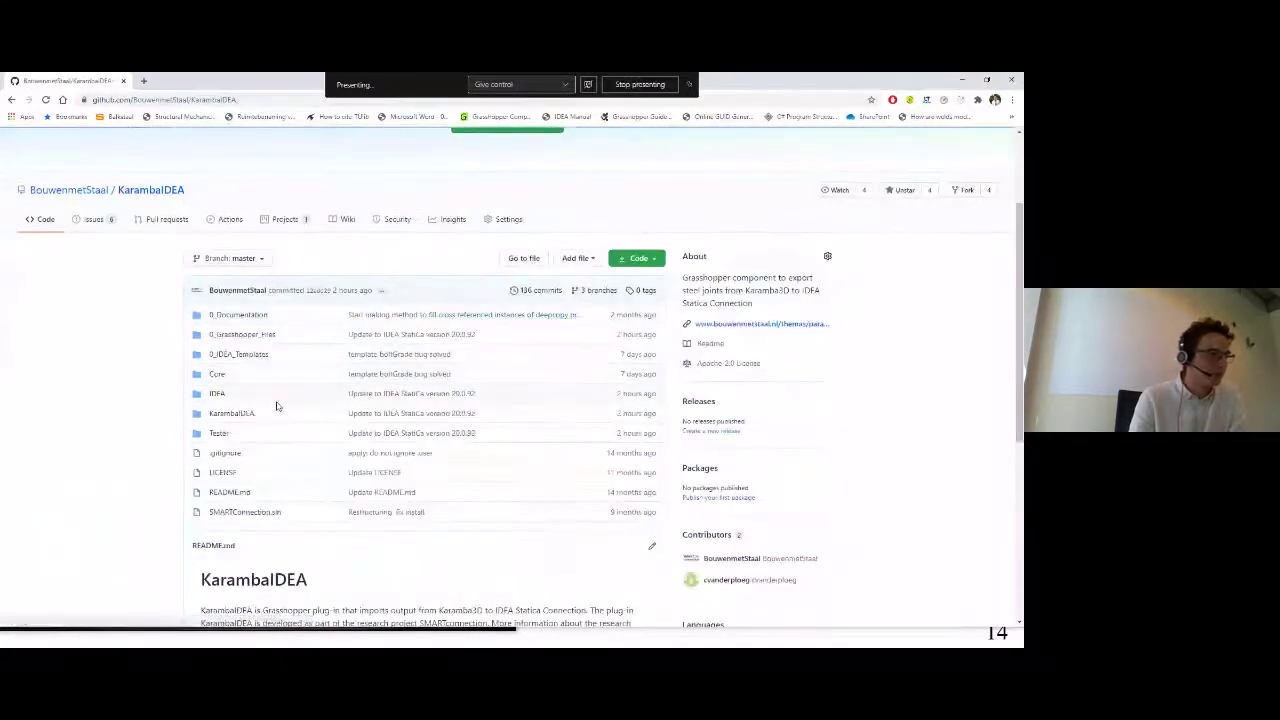
pyautogui.click(238, 354)
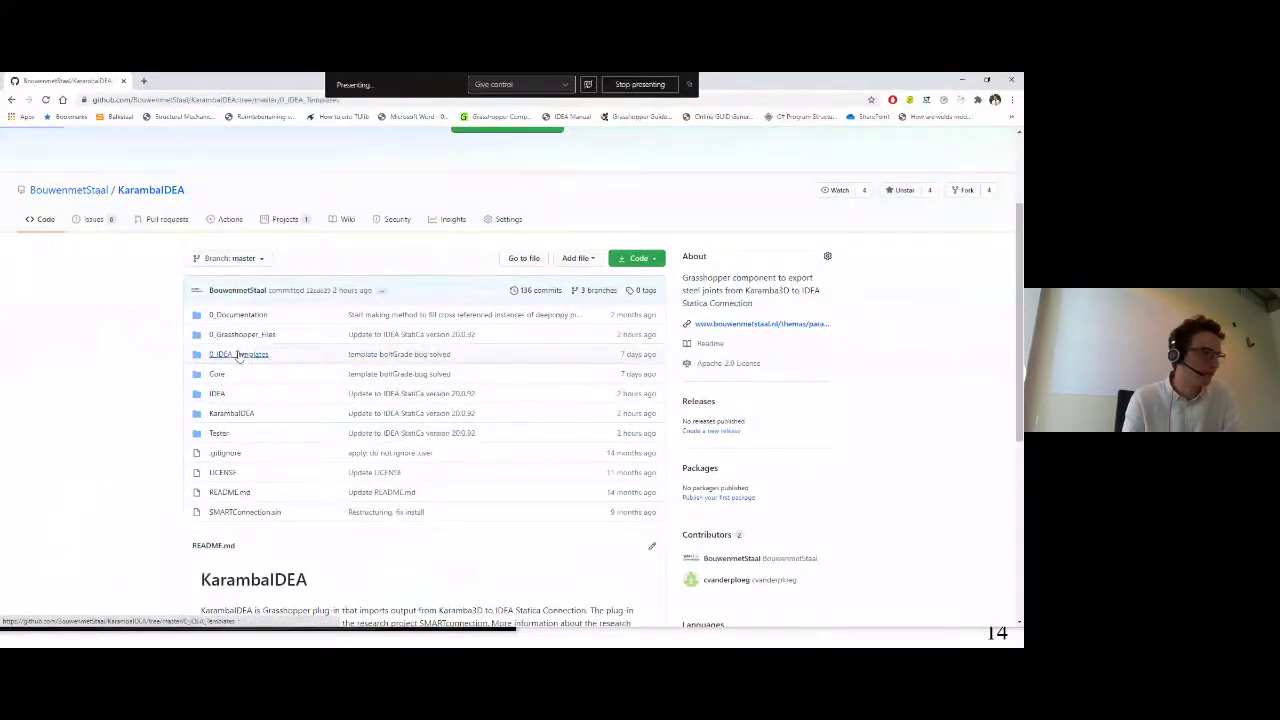
pyautogui.scroll(-3, 110, 232)
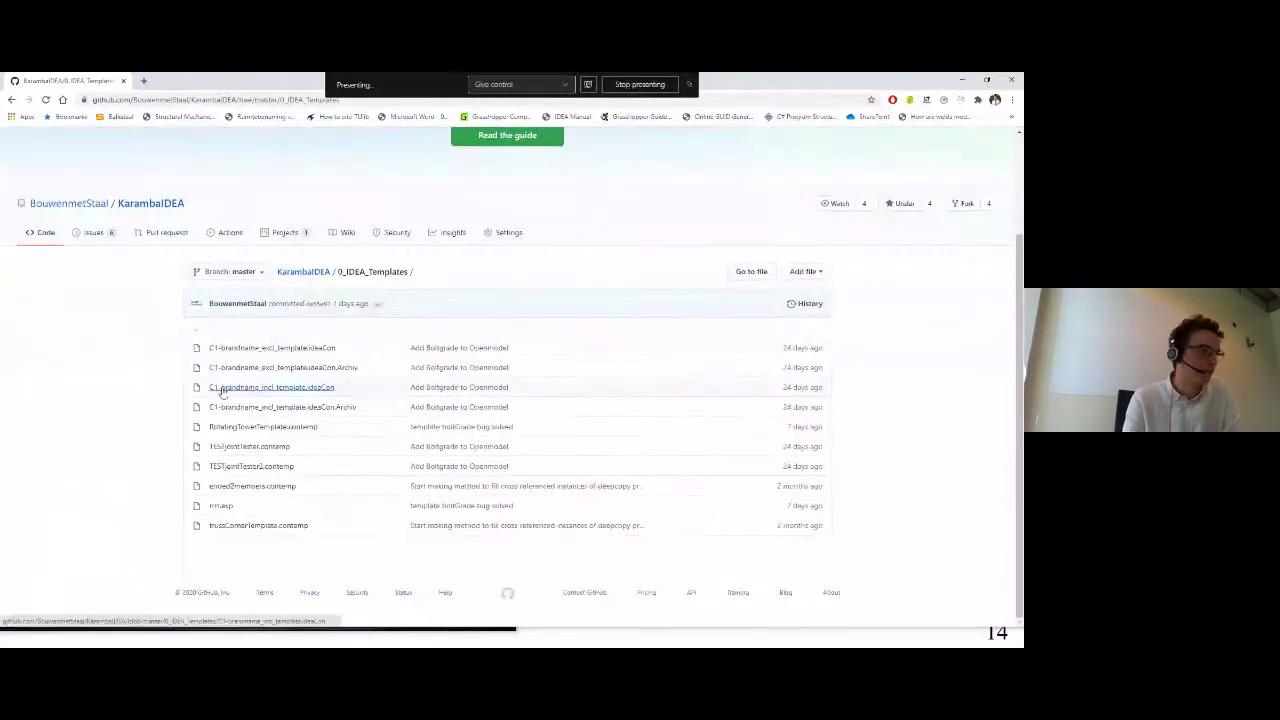
# Go back to the repository root and view the example files in the 0_Grasshopper_Files folder.
pyautogui.click(11, 101)
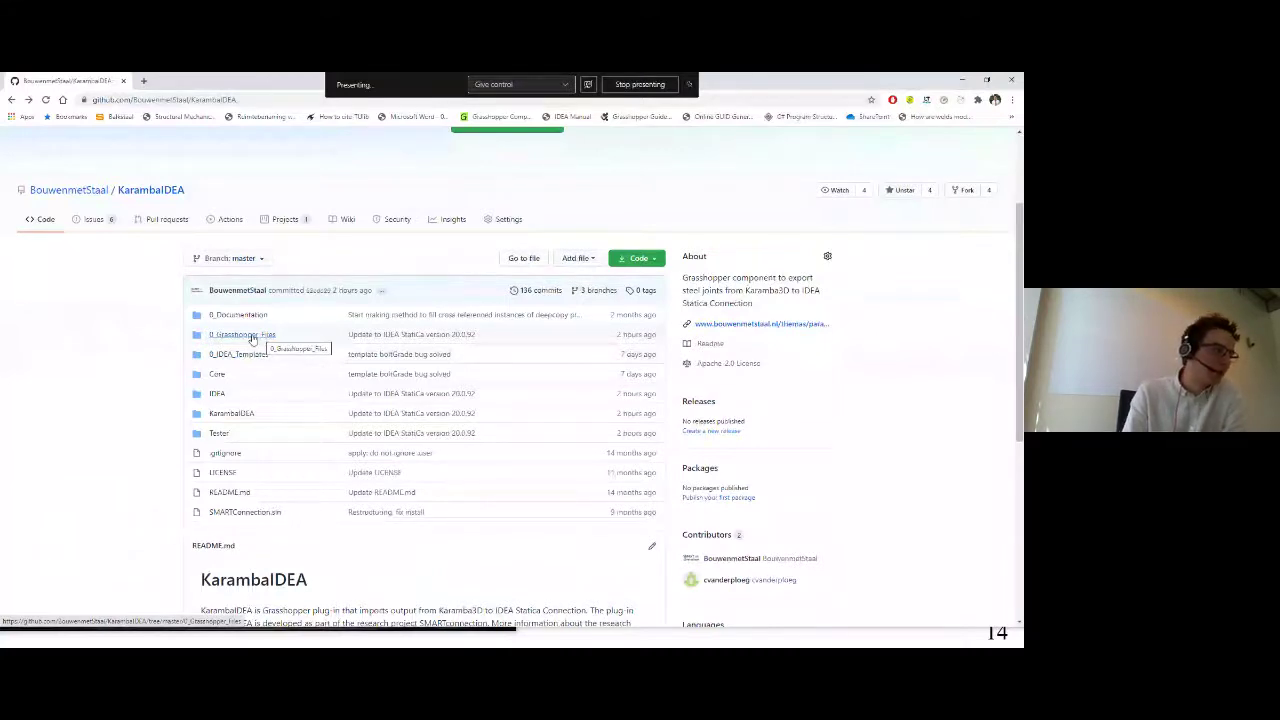
pyautogui.click(252, 339)
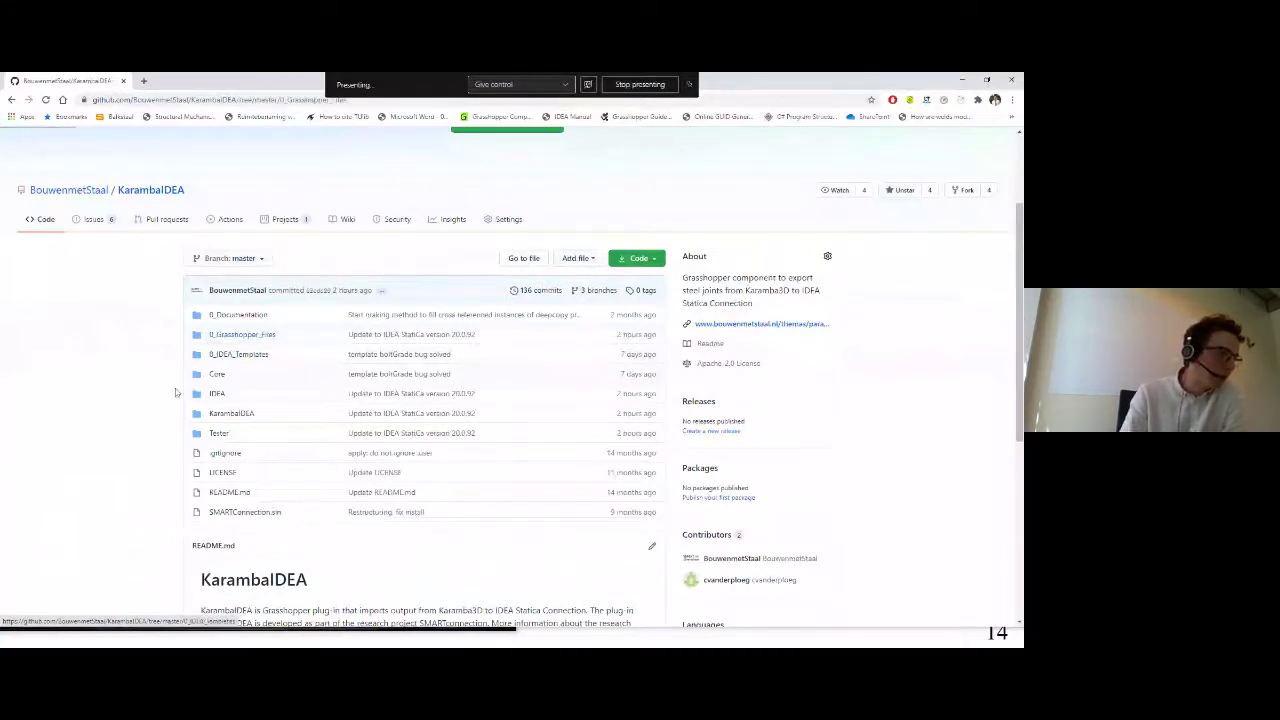
pyautogui.scroll(-2, 121, 398)
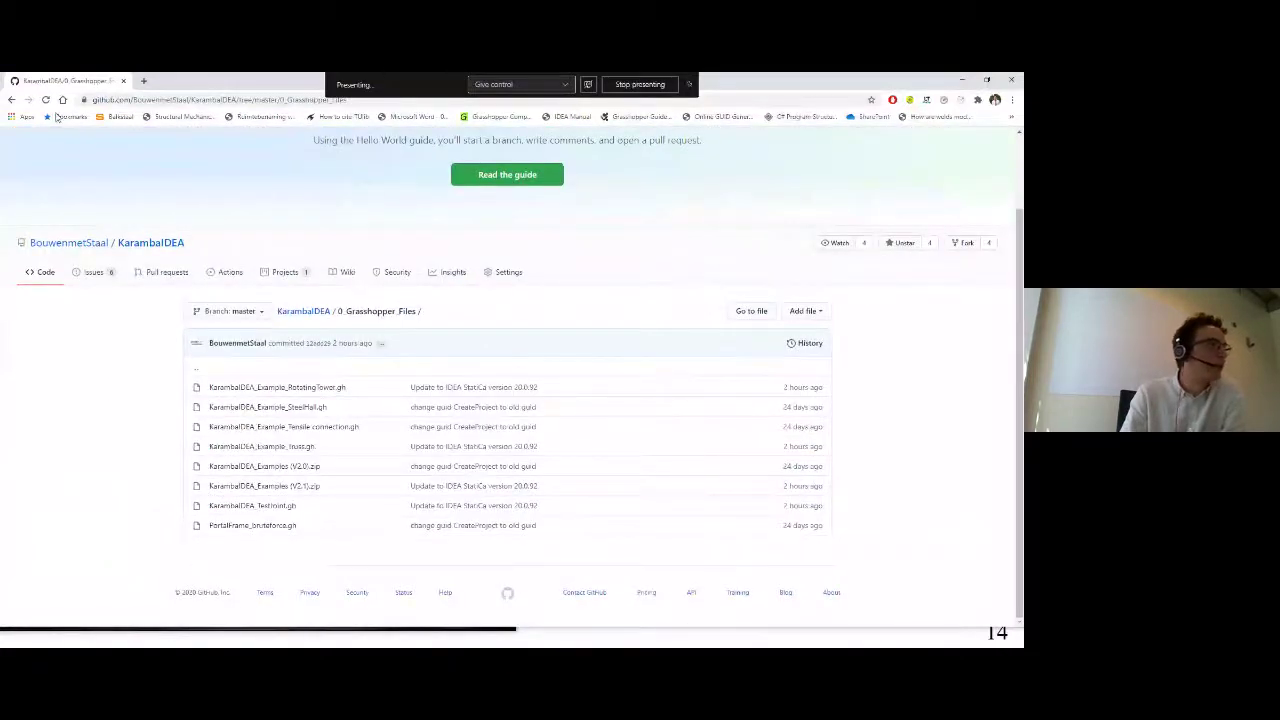
# Open Templates.cs from the repository's IDEA folder and read through its template and workshop operation code.
pyautogui.click(12, 100)
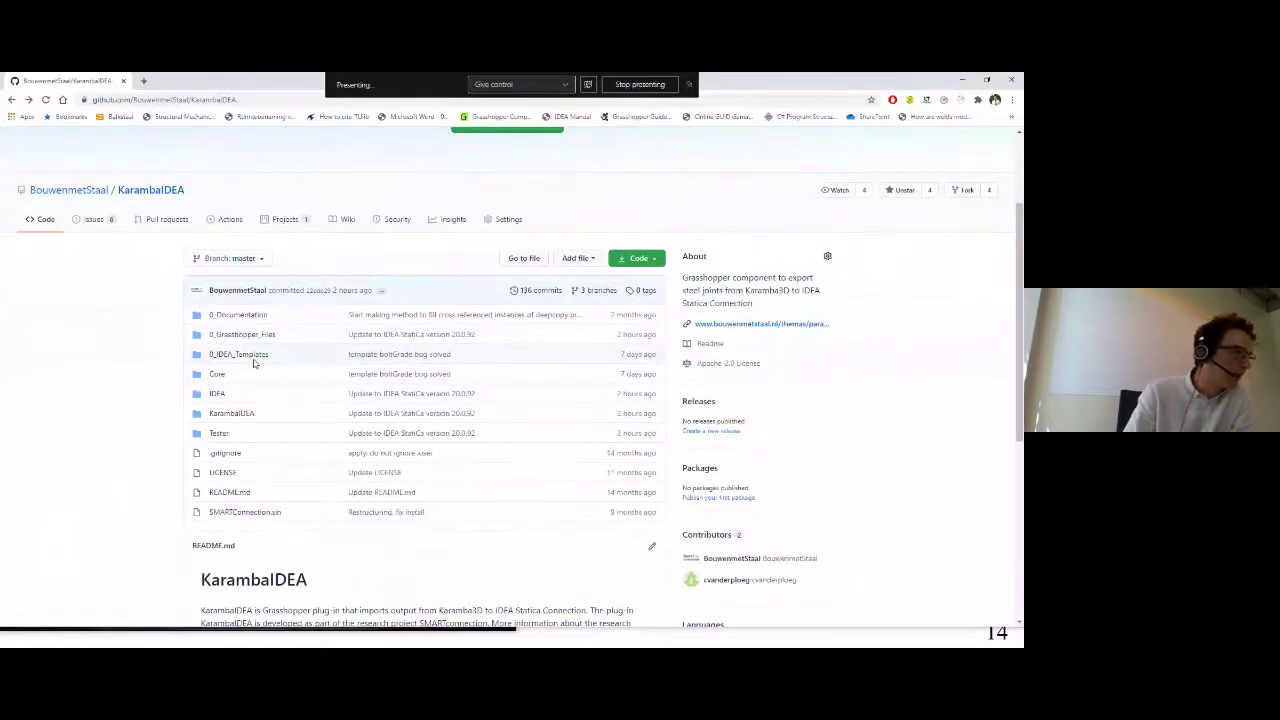
pyautogui.click(218, 395)
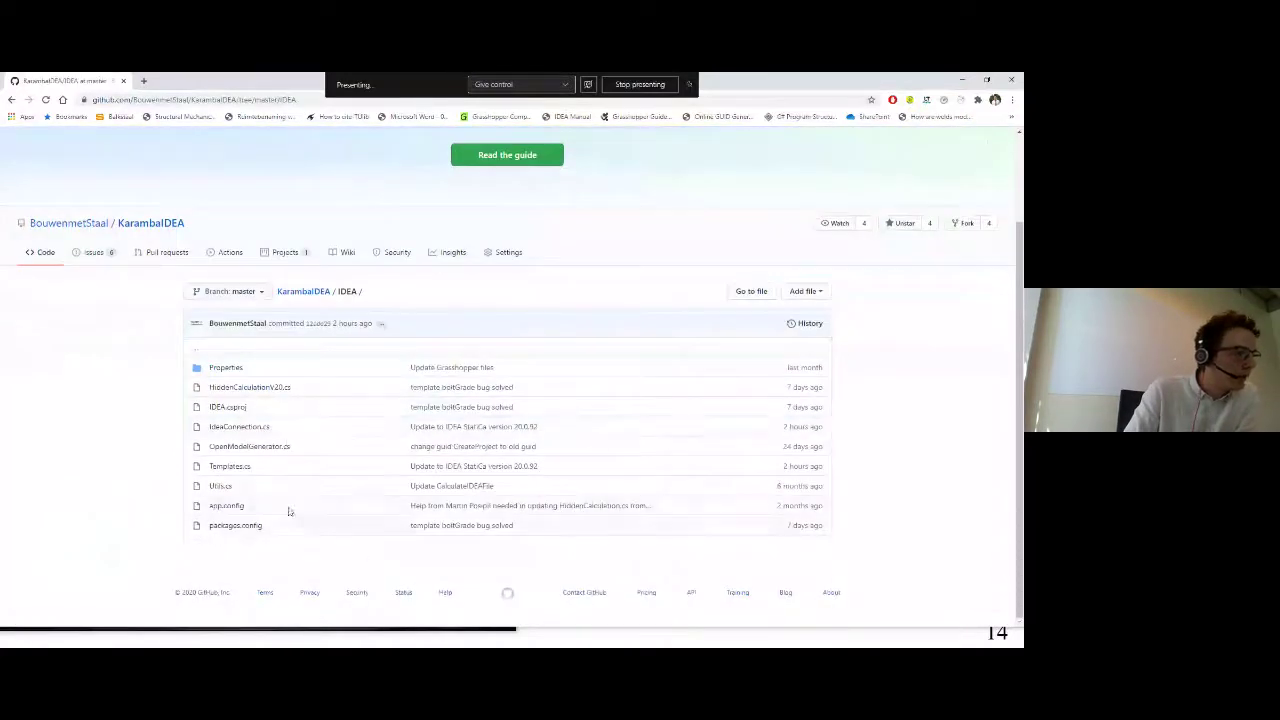
pyautogui.click(238, 466)
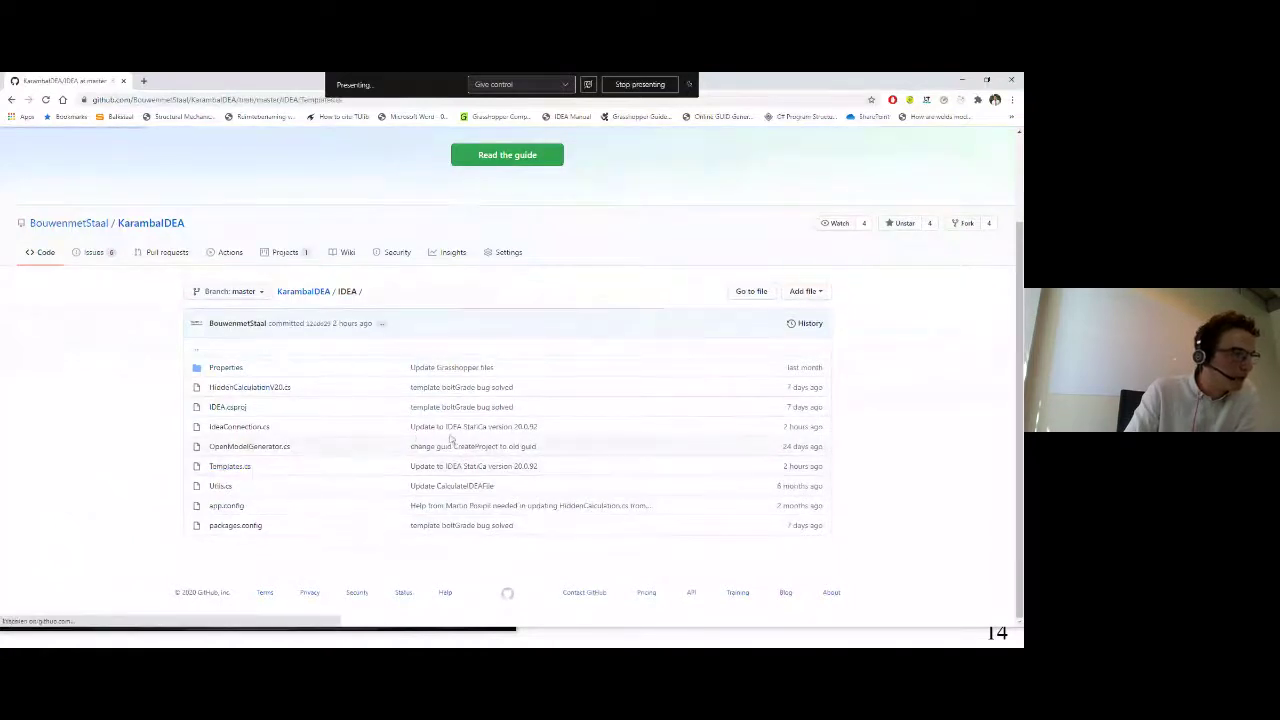
pyautogui.scroll(-15, 449, 437)
pyautogui.scroll(-4, 347, 229)
pyautogui.scroll(5, 406, 370)
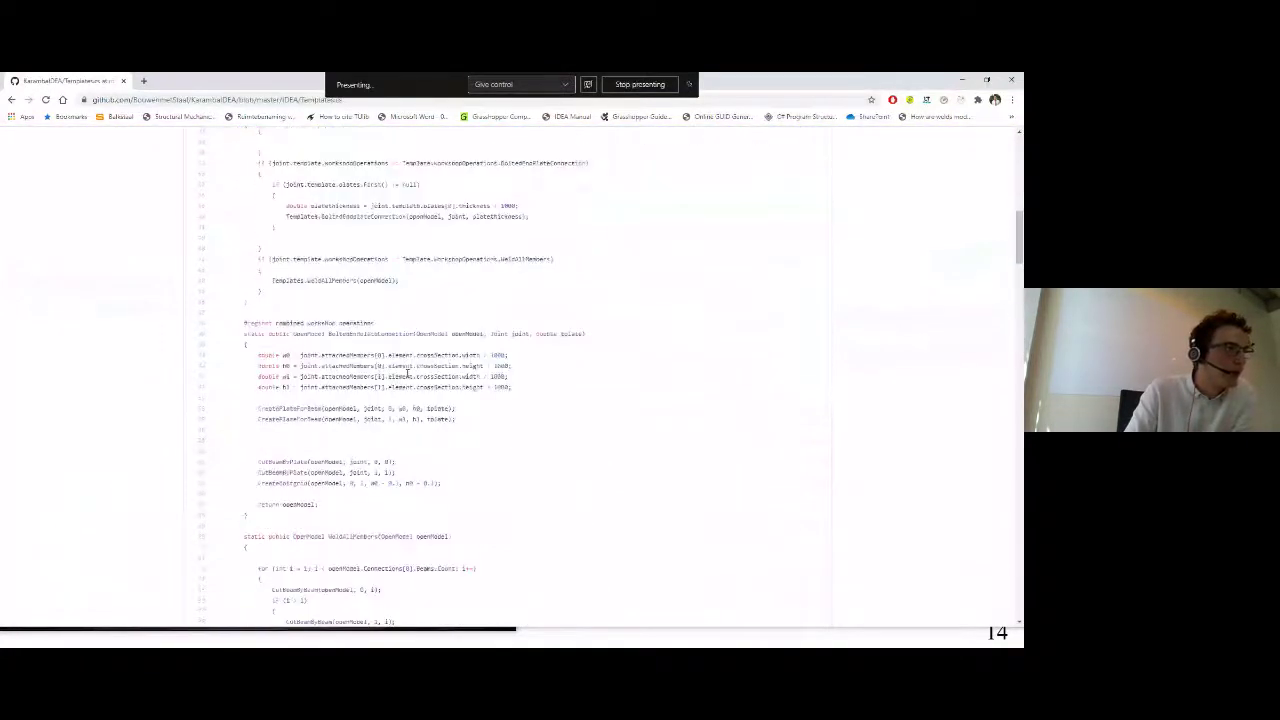
pyautogui.scroll(-10, 540, 328)
pyautogui.scroll(-20, 535, 258)
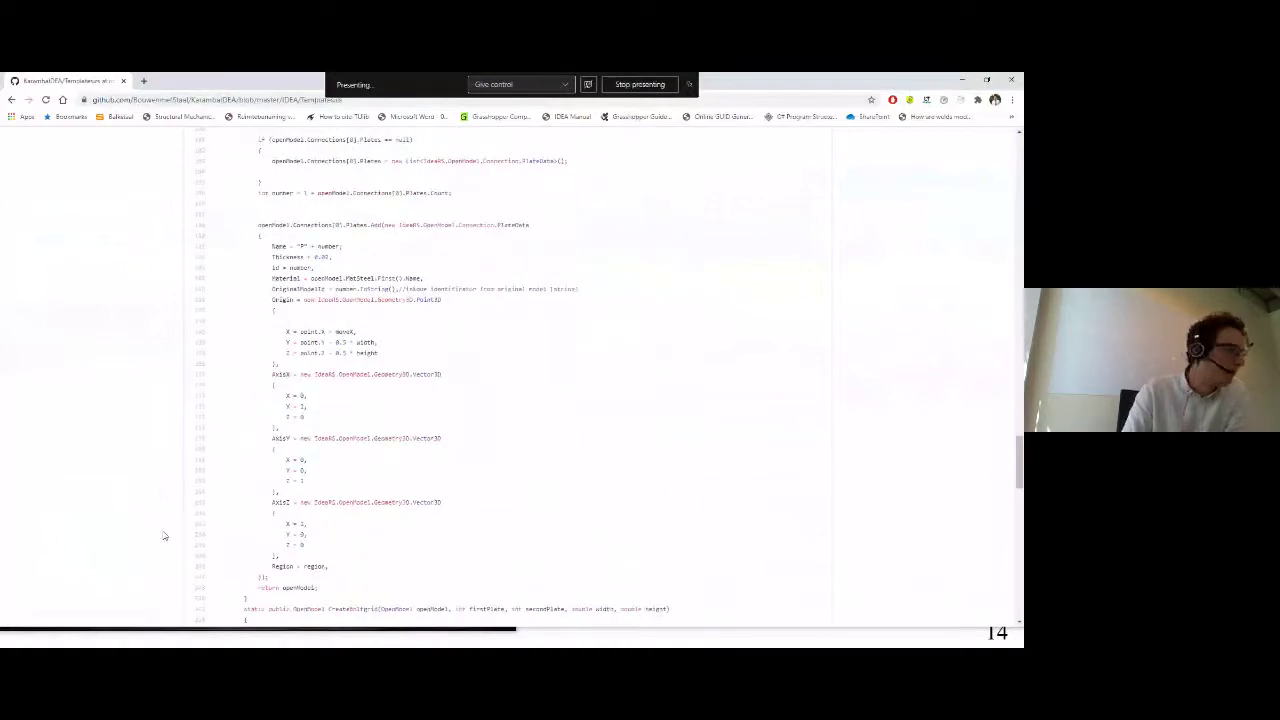
pyautogui.scroll(4, 164, 535)
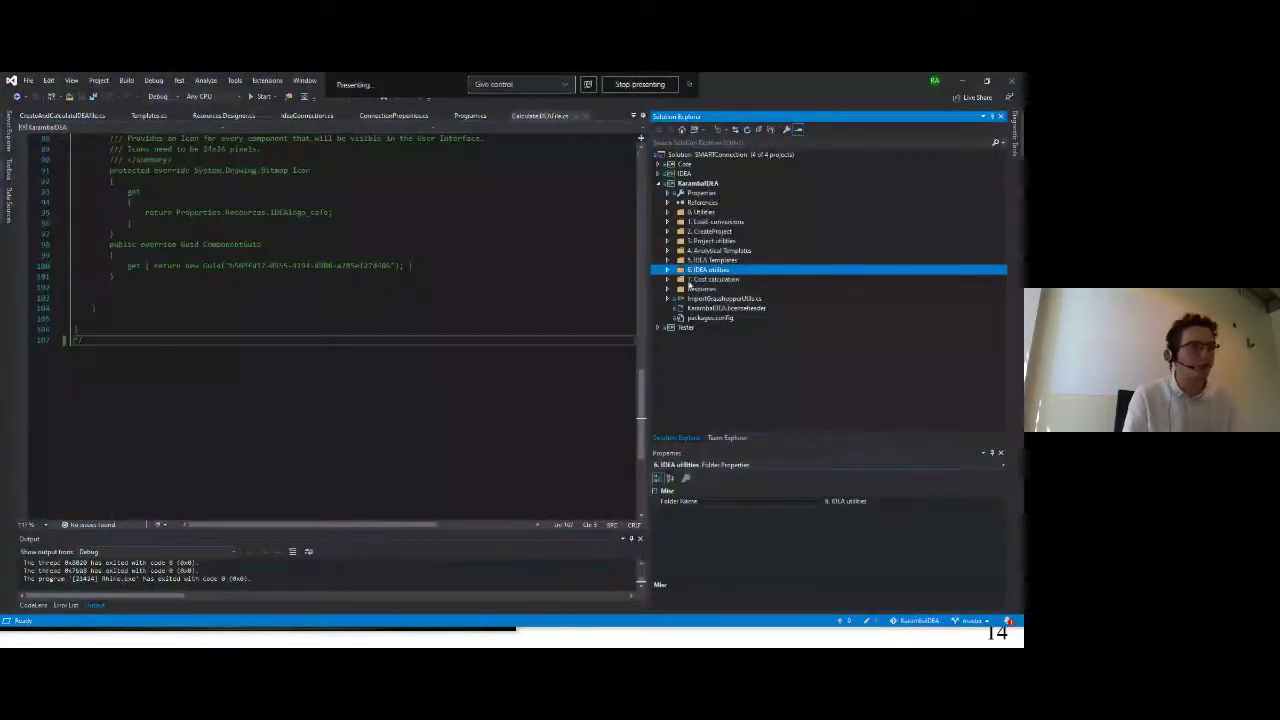
# In Visual Studio, open Templates.cs from the IDEA project and expand the Workshop operation commands region and the ApplyProgrammedIDEAtemplate method.
pyautogui.click(661, 175)
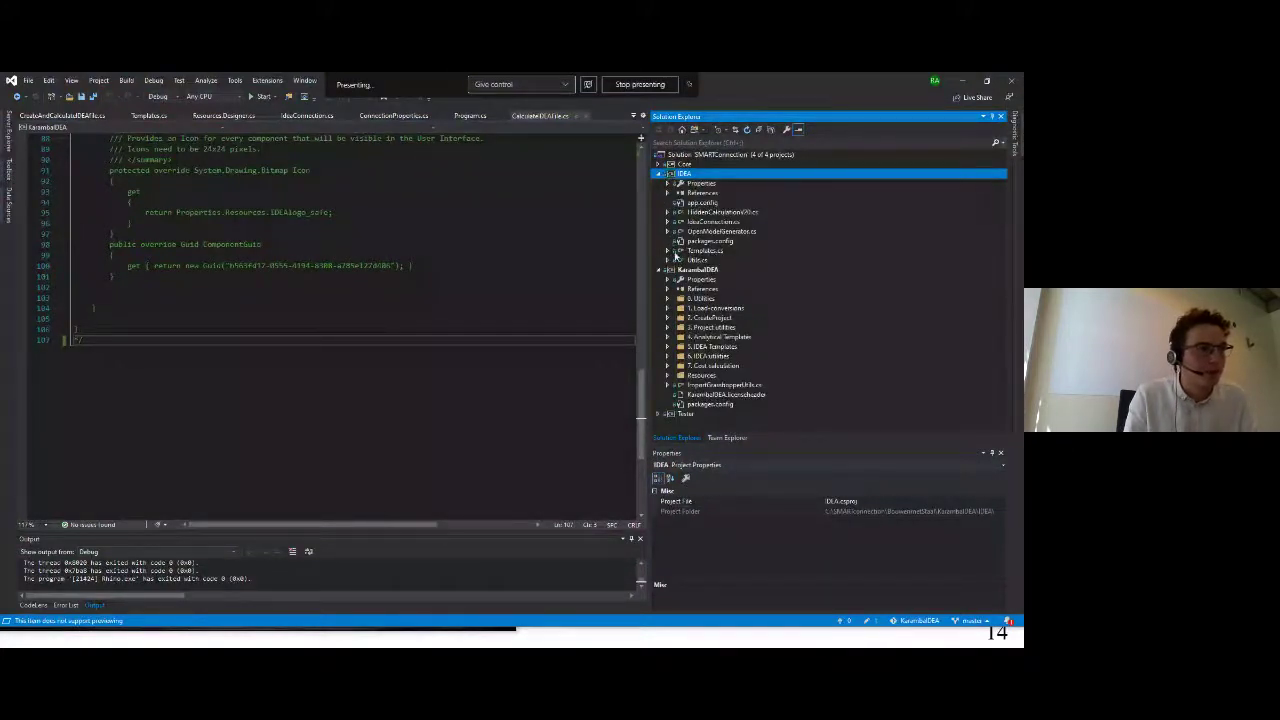
pyautogui.click(668, 250)
pyautogui.doubleClick(703, 250)
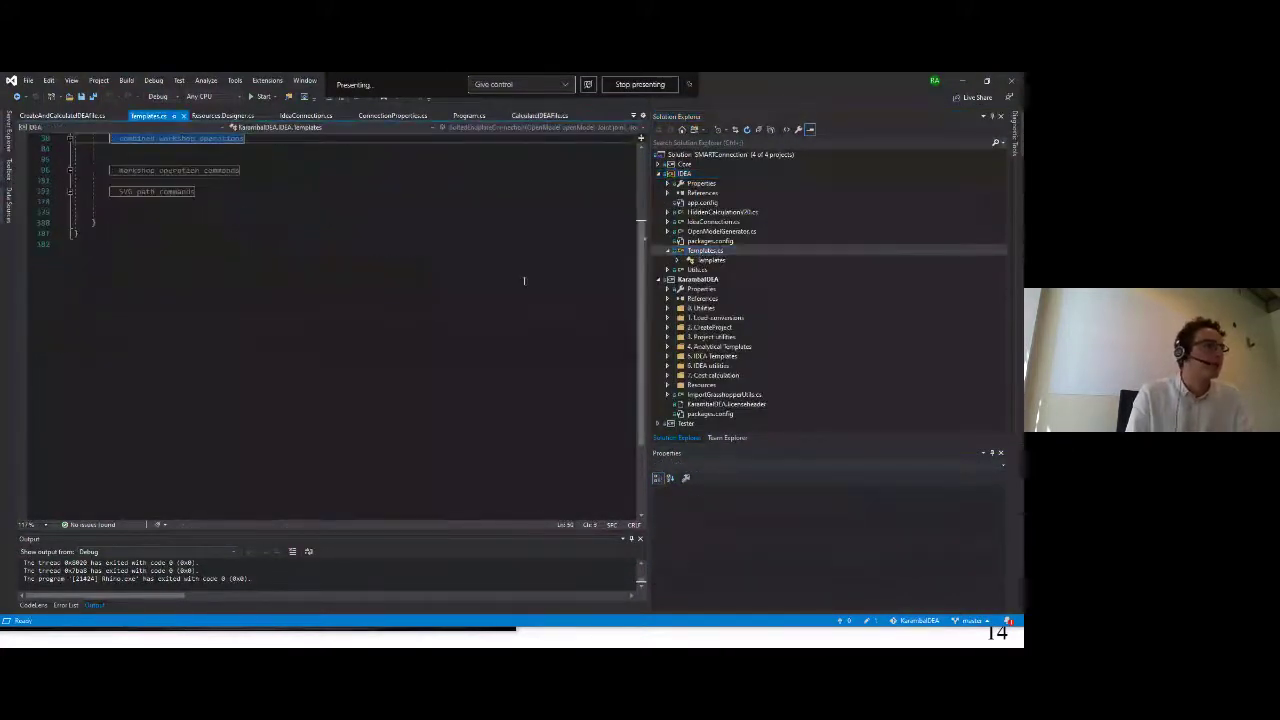
pyautogui.scroll(5, 524, 281)
pyautogui.click(70, 304)
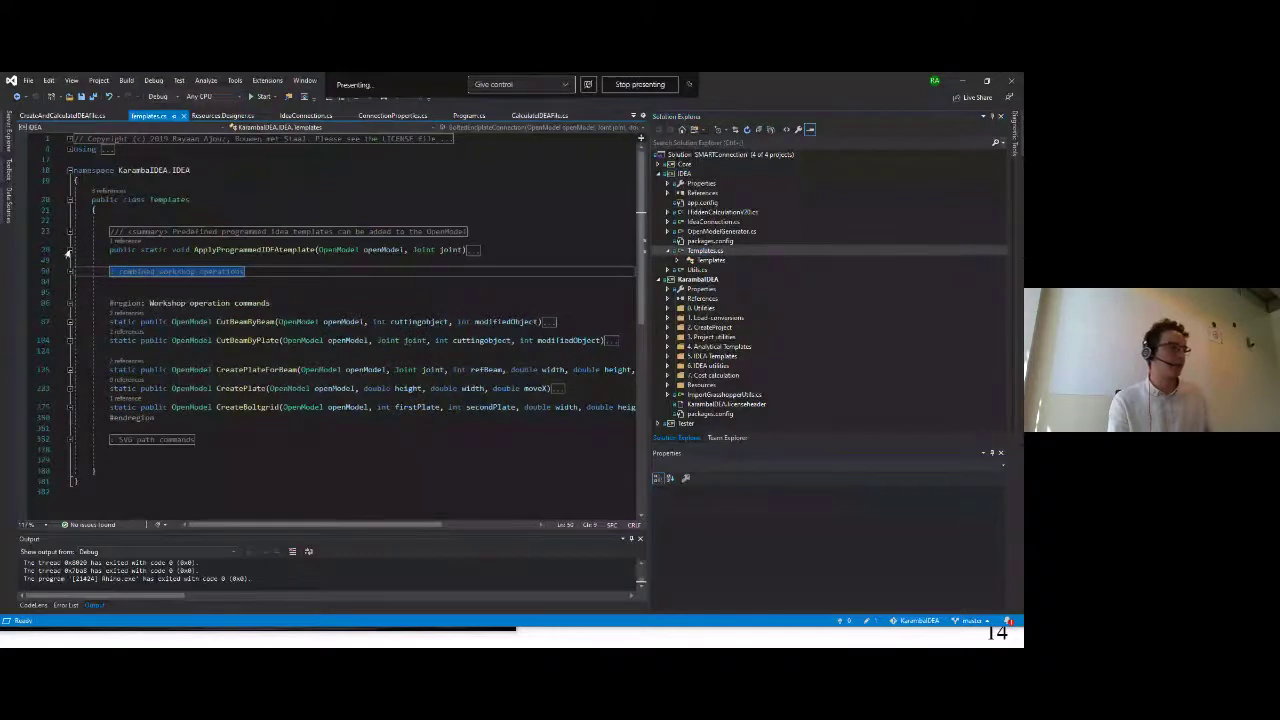
pyautogui.click(69, 249)
pyautogui.scroll(-5, 251, 385)
pyautogui.scroll(3, 251, 385)
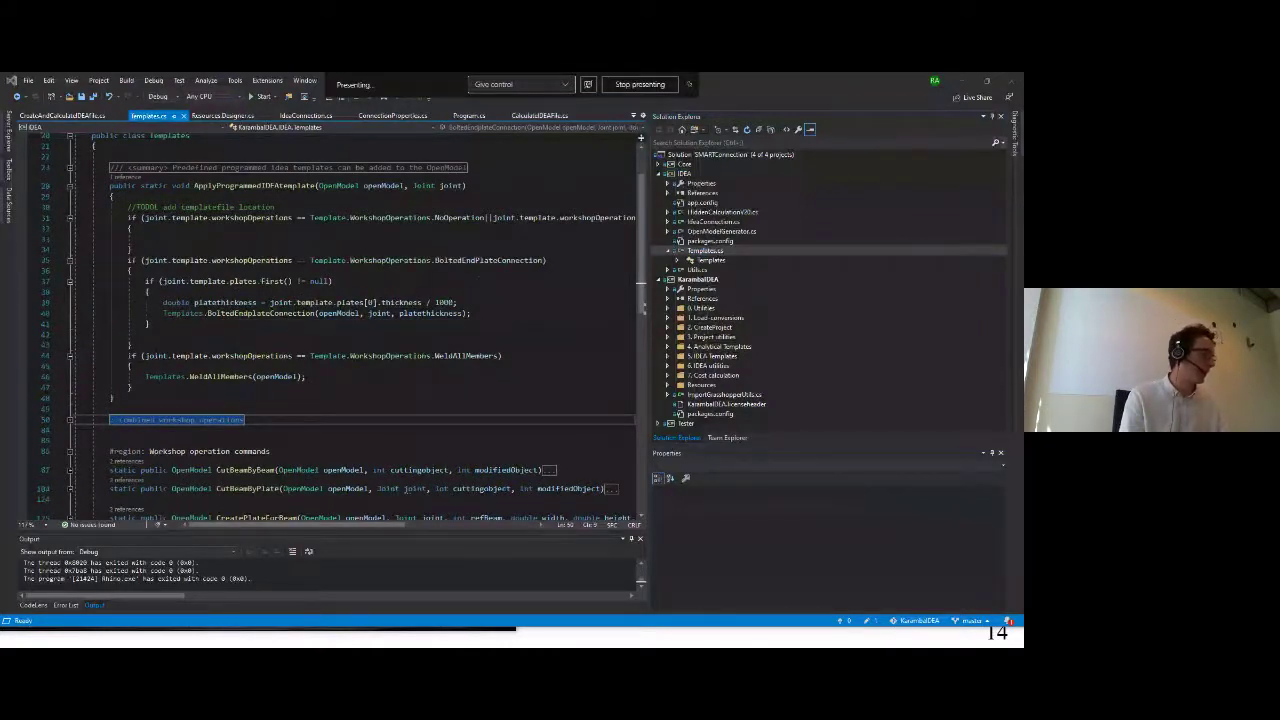
# Switch to Grasshopper and trace the definition from the IDEA utilities groups back through the IDEA Templates components.
pyautogui.hotkey('alt', 'Tab')
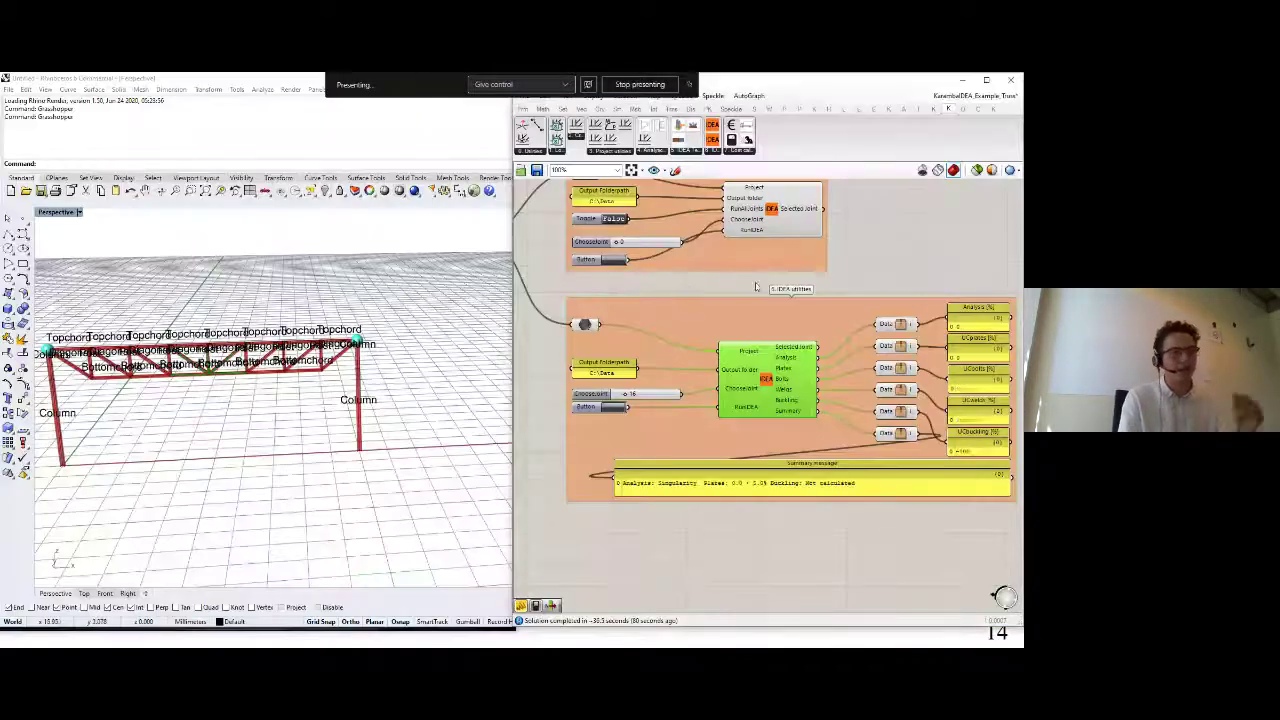
pyautogui.moveTo(647, 490); pyautogui.dragTo(699, 507)
pyautogui.scroll(-4, 699, 507)
pyautogui.scroll(3, 634, 446)
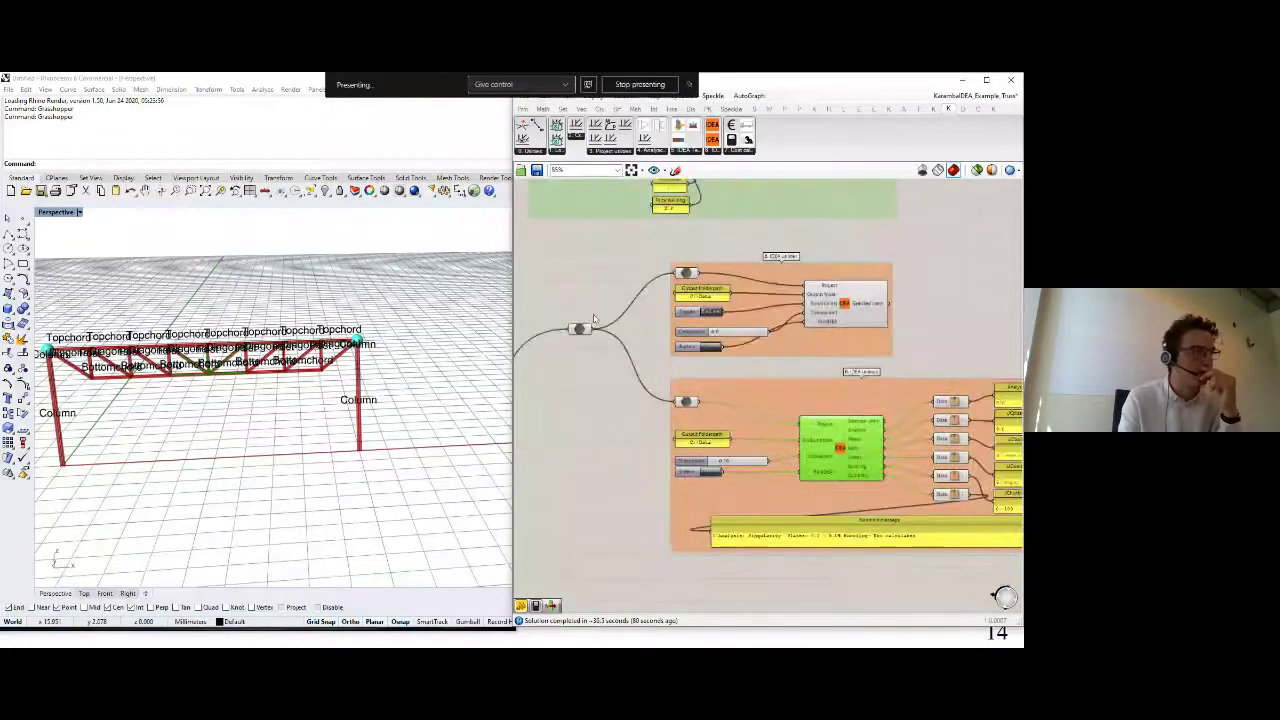
pyautogui.scroll(-1, 585, 377)
pyautogui.moveTo(586, 377); pyautogui.dragTo(739, 380)
pyautogui.scroll(-3, 736, 380)
pyautogui.scroll(4, 635, 415)
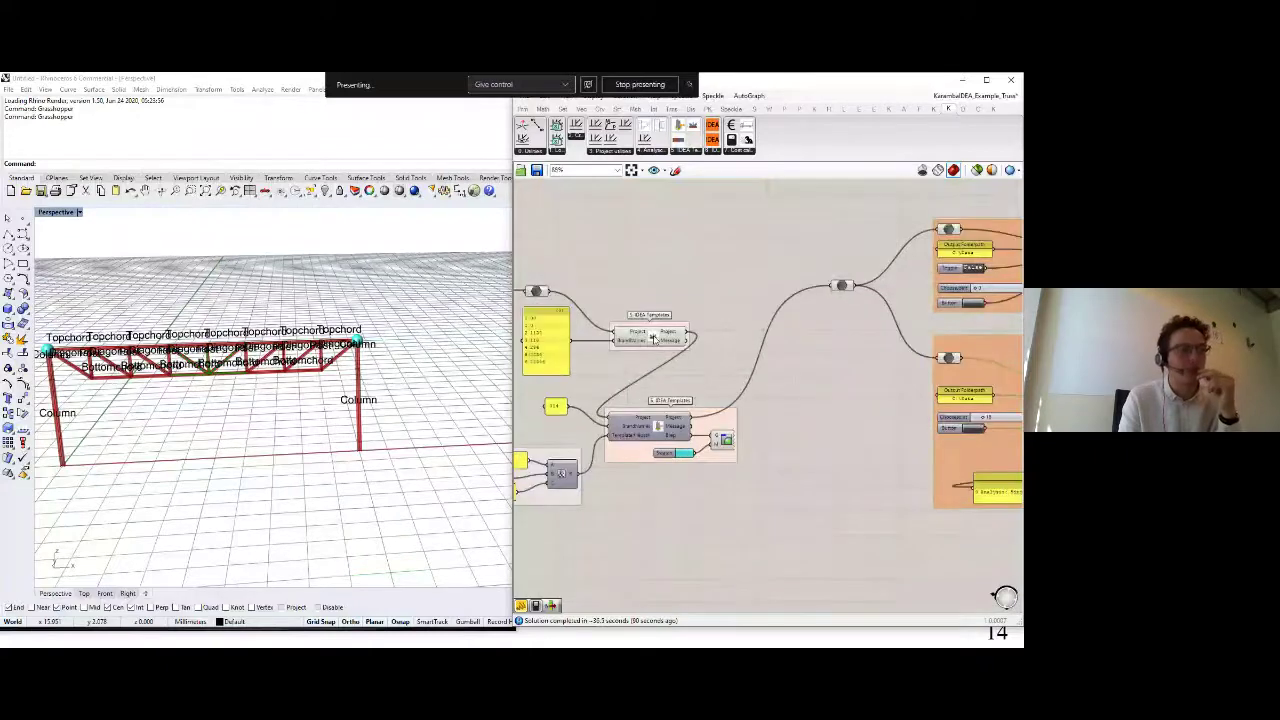
pyautogui.scroll(-4, 652, 337)
pyautogui.scroll(5, 814, 366)
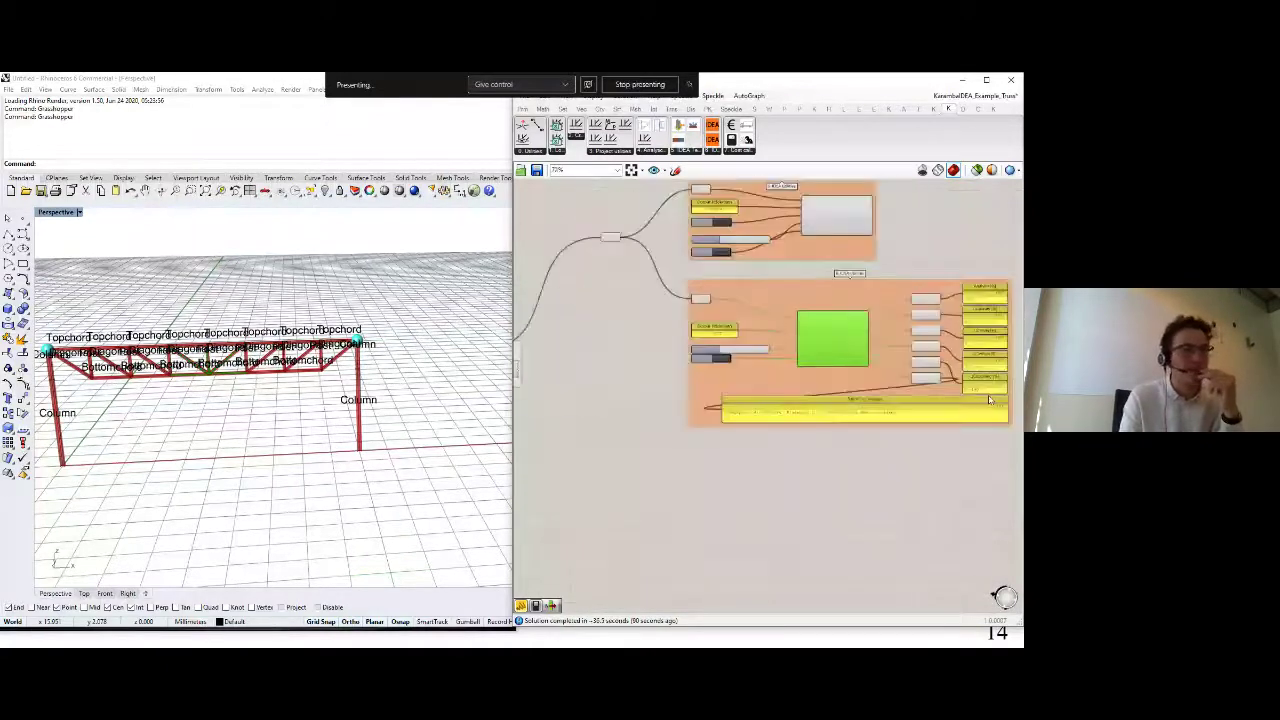
pyautogui.moveTo(995, 394); pyautogui.dragTo(963, 400)
pyautogui.scroll(-7, 938, 328)
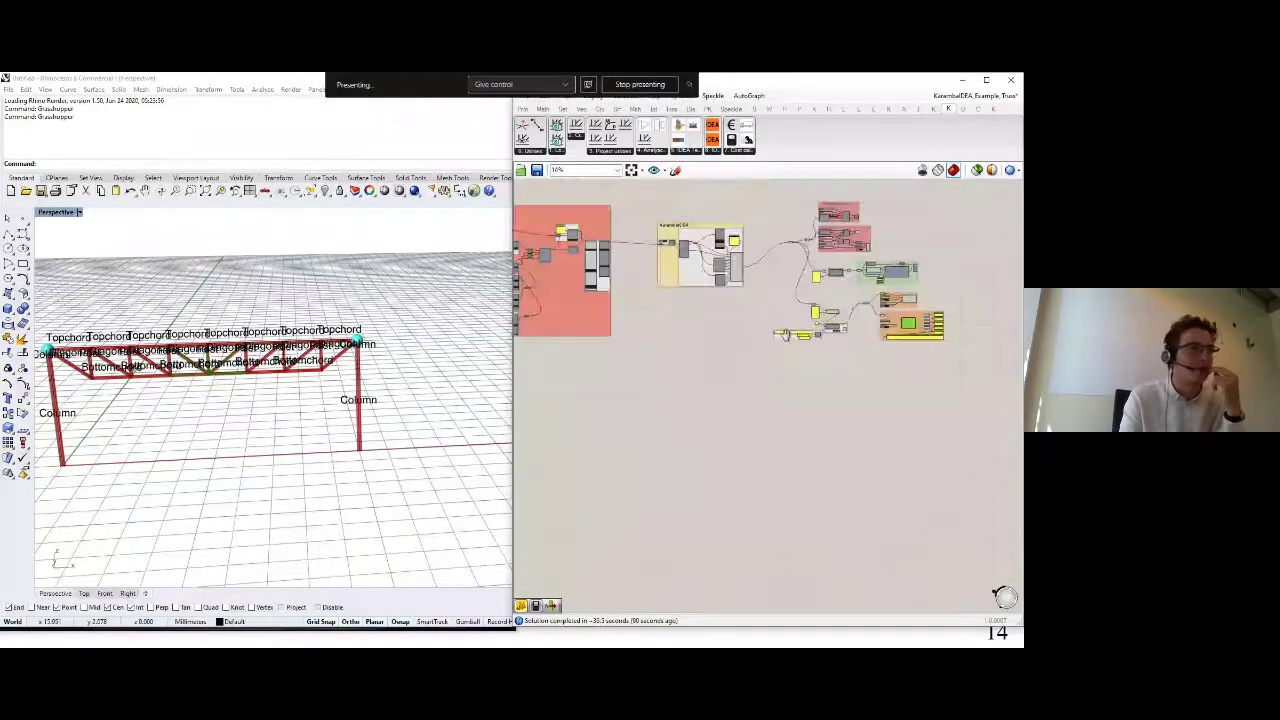
# Switch the stream filter toggle in the KarambaIDEA group and rerun the IDEA calculation for joint 16.
pyautogui.scroll(4, 655, 228)
pyautogui.scroll(5, 706, 276)
pyautogui.click(702, 277)
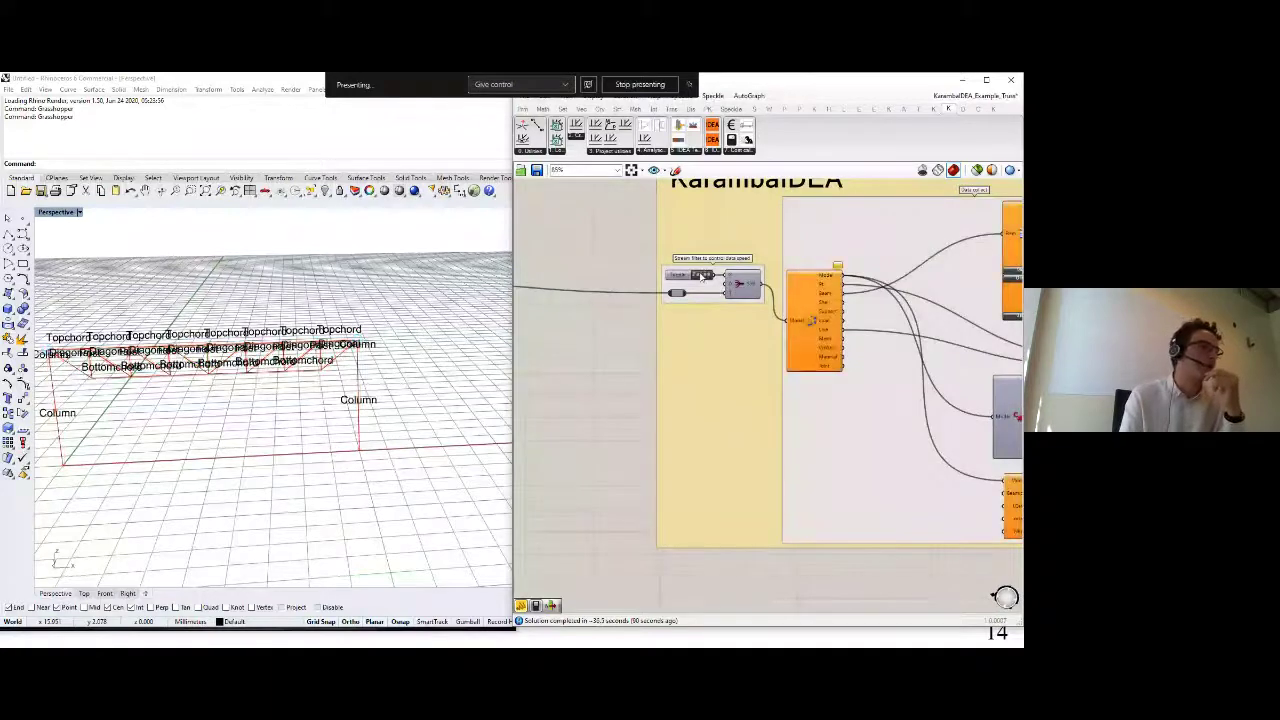
pyautogui.scroll(-6, 702, 277)
pyautogui.scroll(5, 880, 335)
pyautogui.scroll(3, 990, 372)
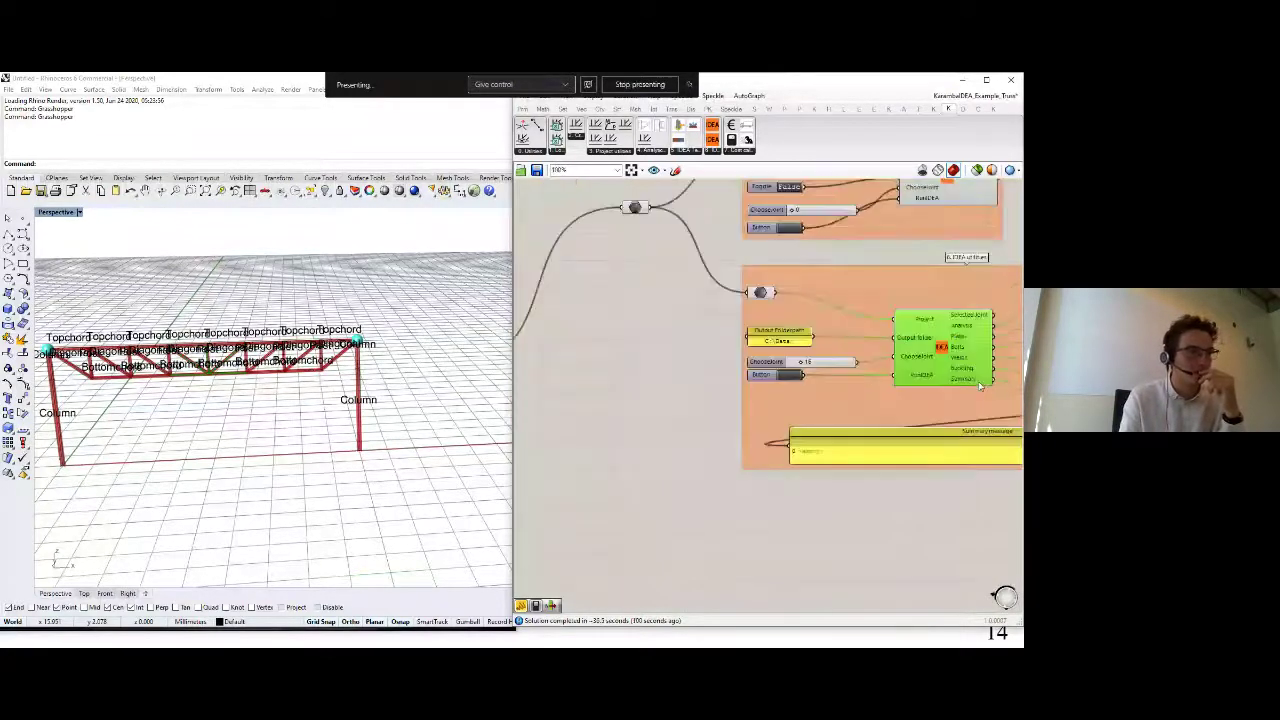
pyautogui.click(976, 173)
pyautogui.click(976, 173)
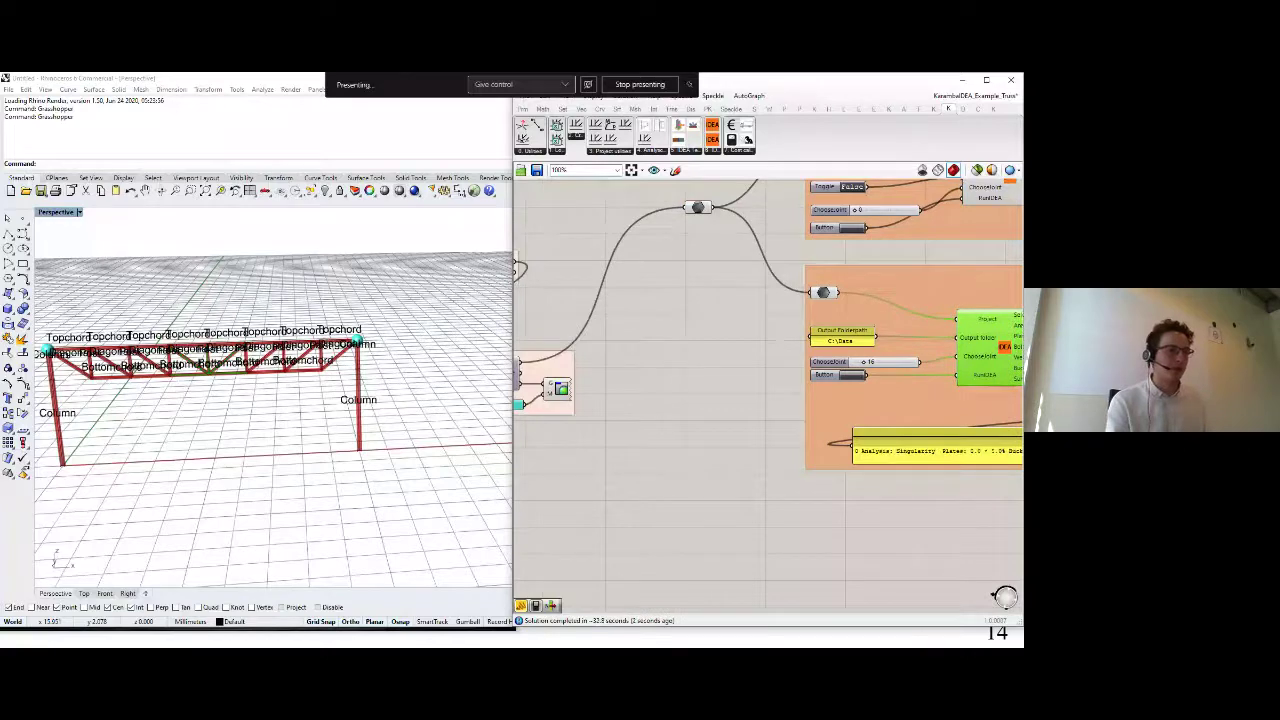
# Wire the project relay directly into the Project input of the lower IDEA Templates component, bypassing the upper one.
pyautogui.scroll(-3, 691, 387)
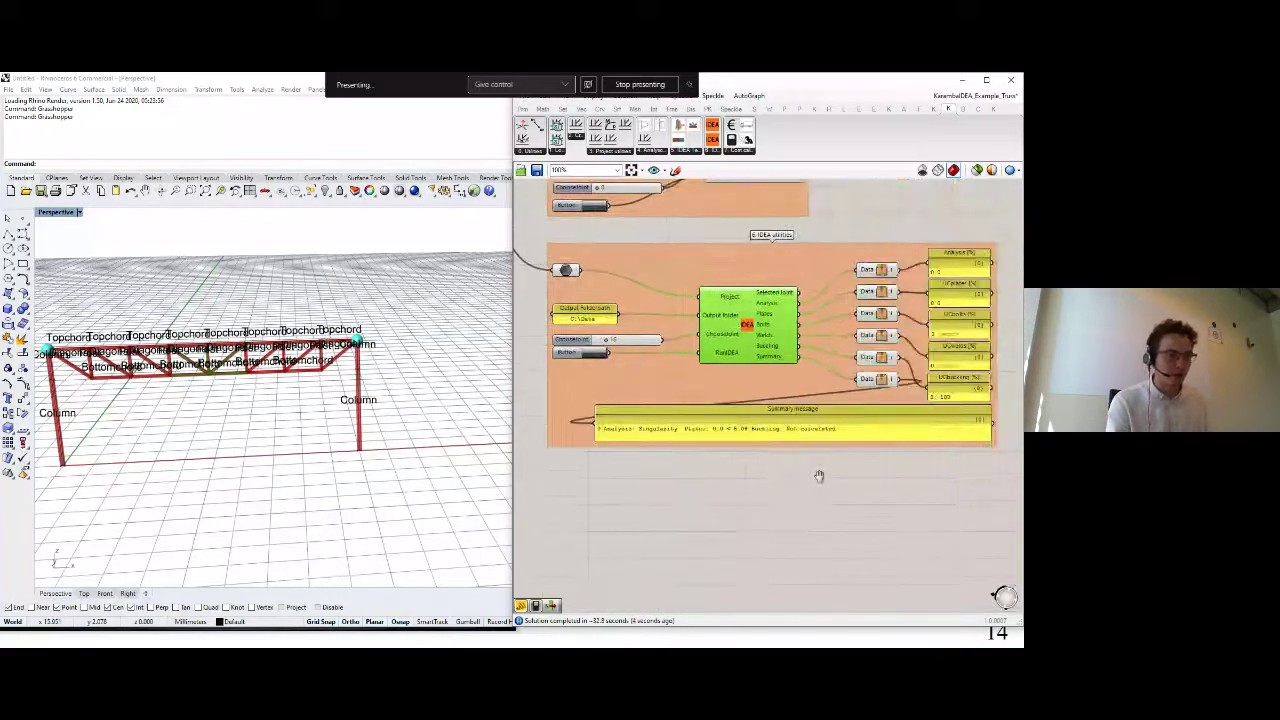
pyautogui.moveTo(649, 481); pyautogui.dragTo(947, 514)
pyautogui.moveTo(653, 412); pyautogui.dragTo(682, 417)
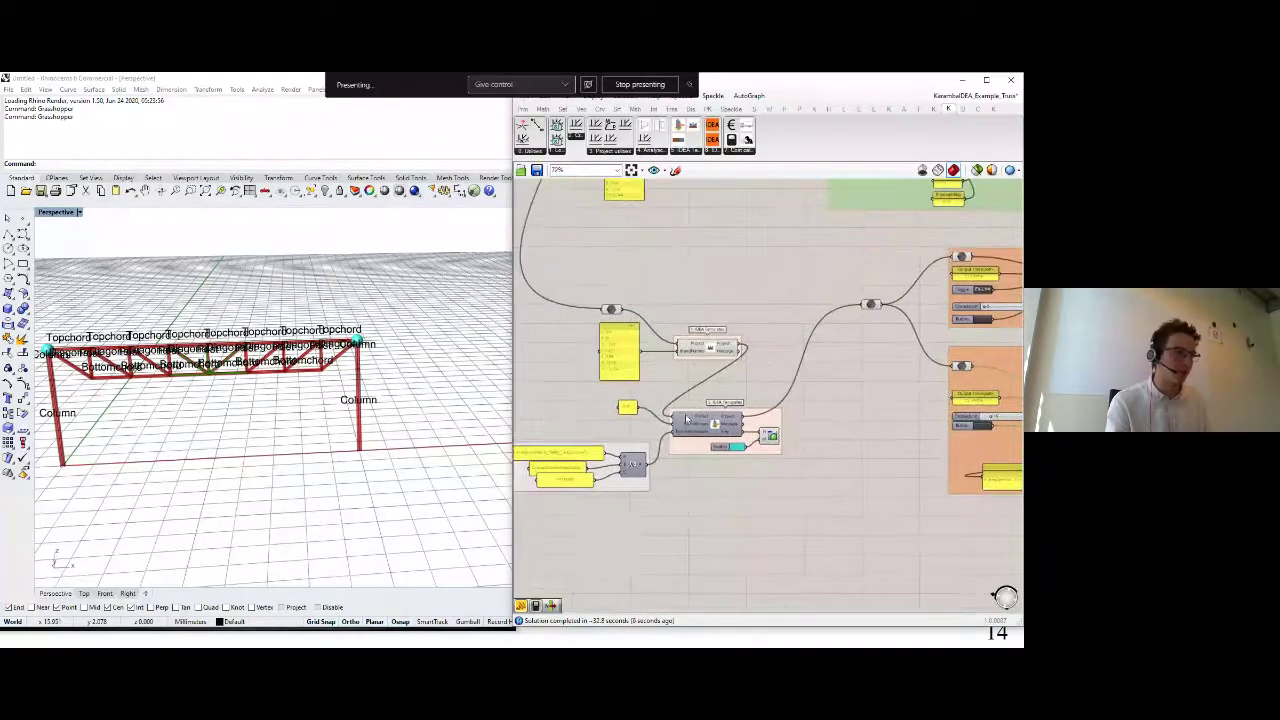
pyautogui.scroll(3, 749, 471)
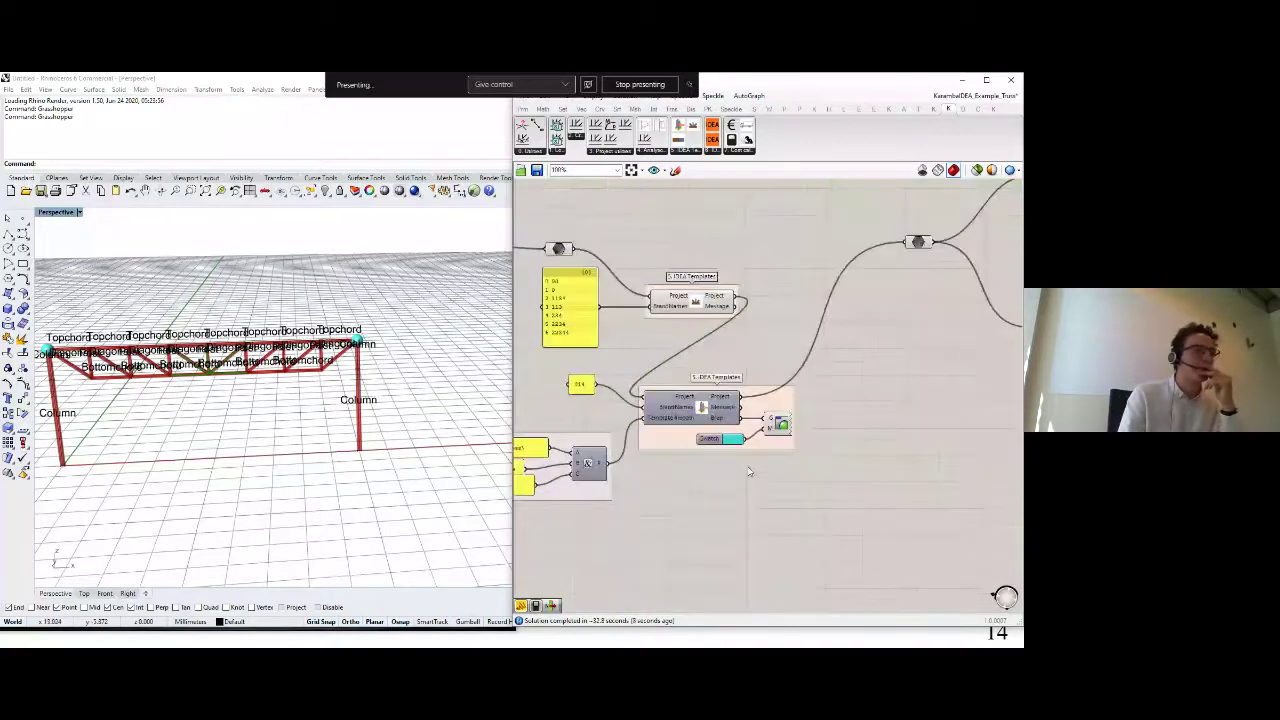
pyautogui.moveTo(745, 466); pyautogui.dragTo(880, 459)
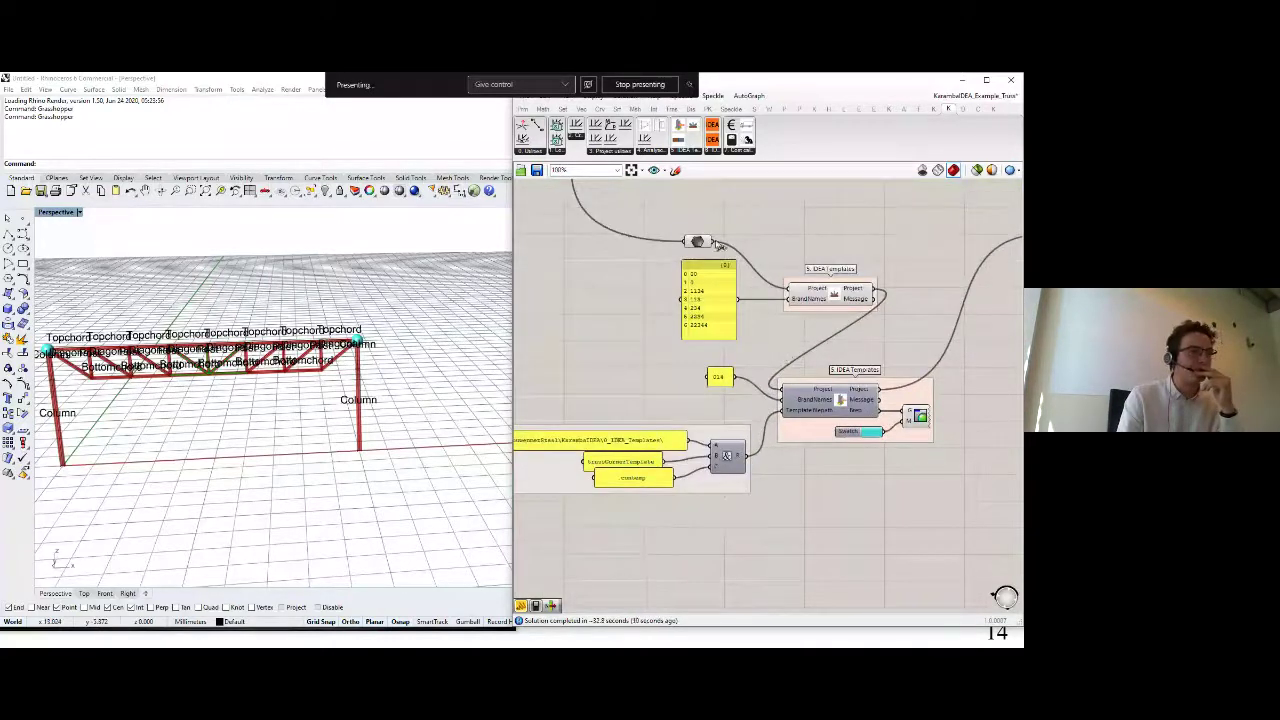
pyautogui.scroll(-2, 852, 415)
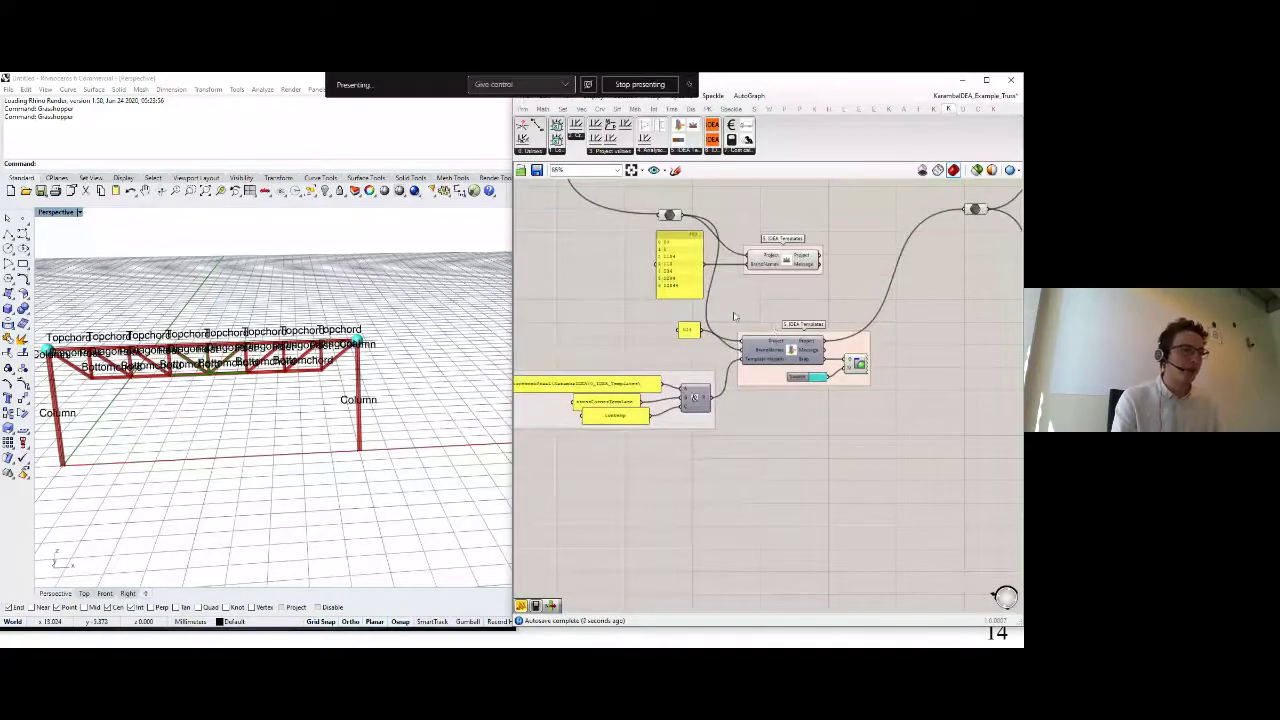
# Duplicate the lower IDEA Templates group with its brand name panel and place the copy below the original.
pyautogui.moveTo(716, 300); pyautogui.dragTo(908, 430)
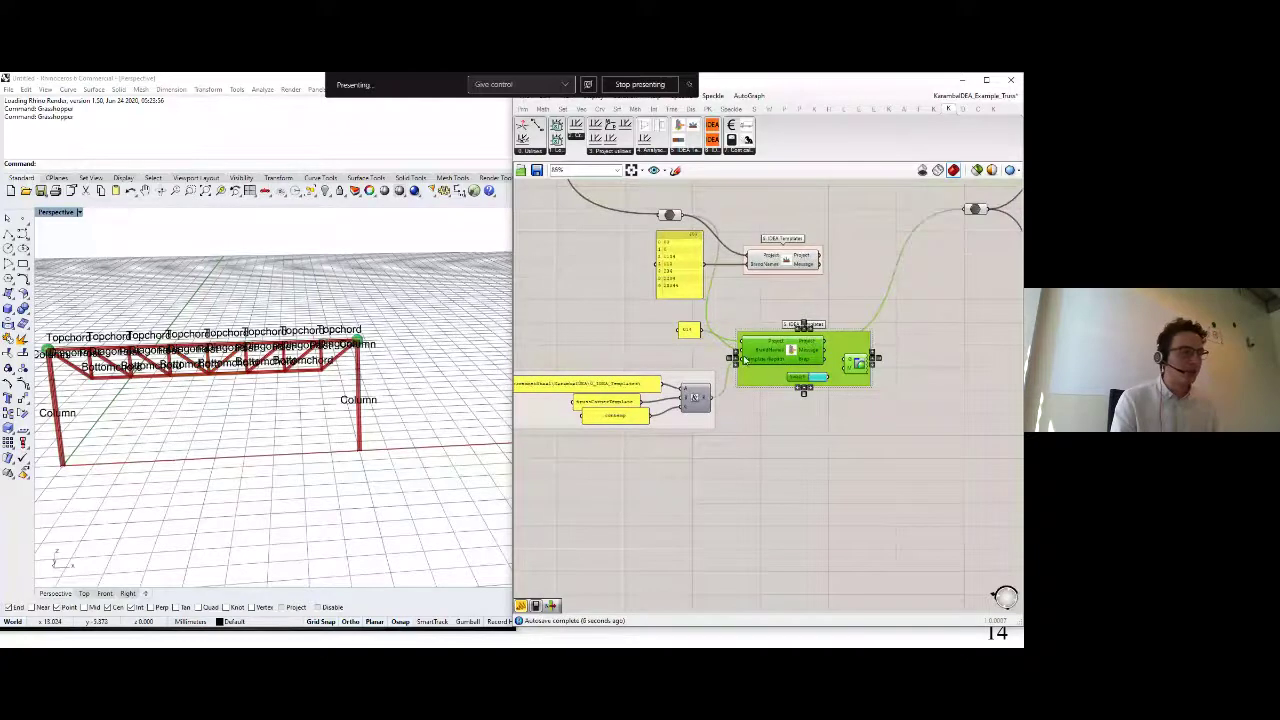
pyautogui.moveTo(671, 312); pyautogui.dragTo(924, 414)
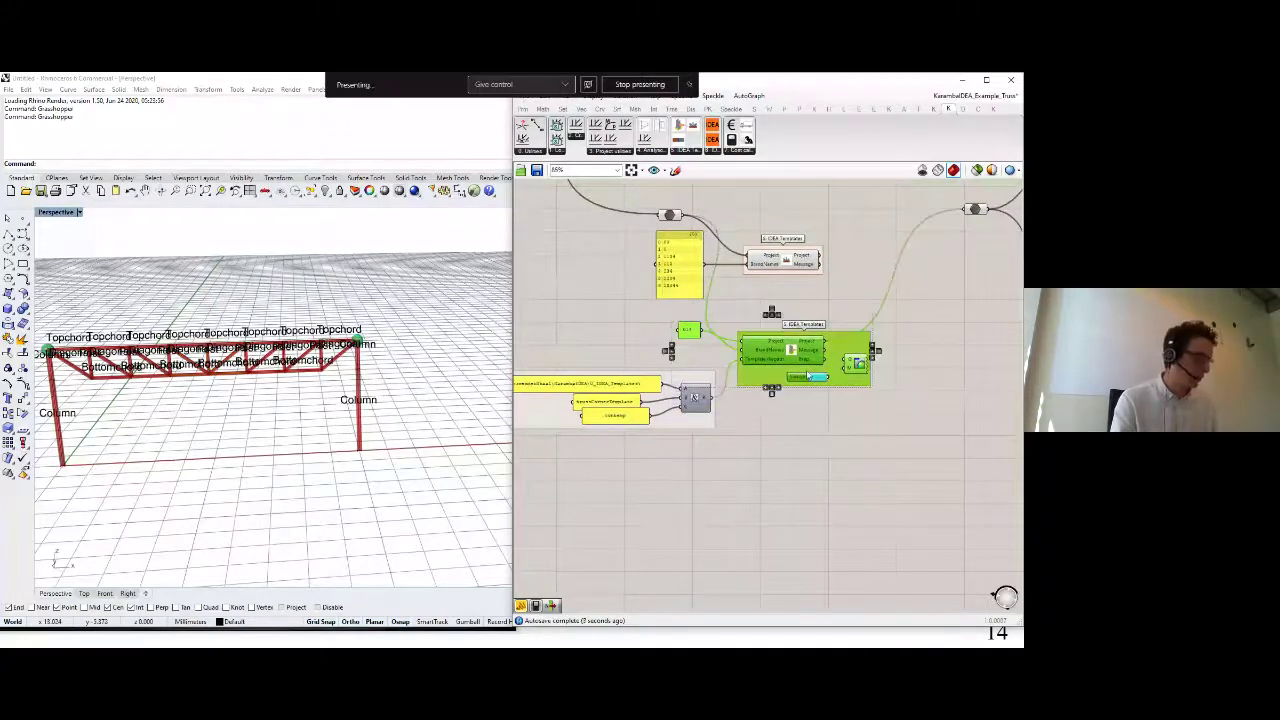
pyautogui.hotkey('ctrl', 'c')
pyautogui.hotkey('ctrl', 'v')
pyautogui.moveTo(801, 350); pyautogui.dragTo(917, 441)
pyautogui.scroll(3, 928, 380)
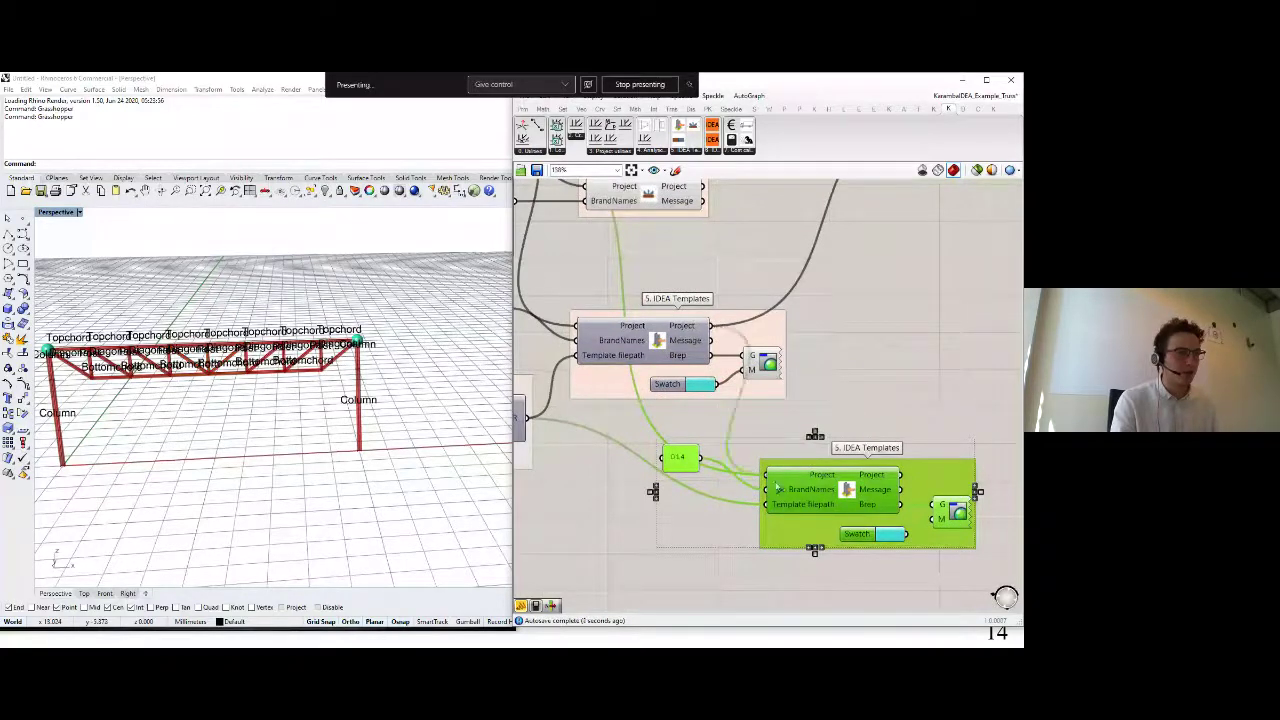
# Change the colour swatch in the duplicated IDEA Templates group to magenta.
pyautogui.click(931, 495)
pyautogui.click(897, 531)
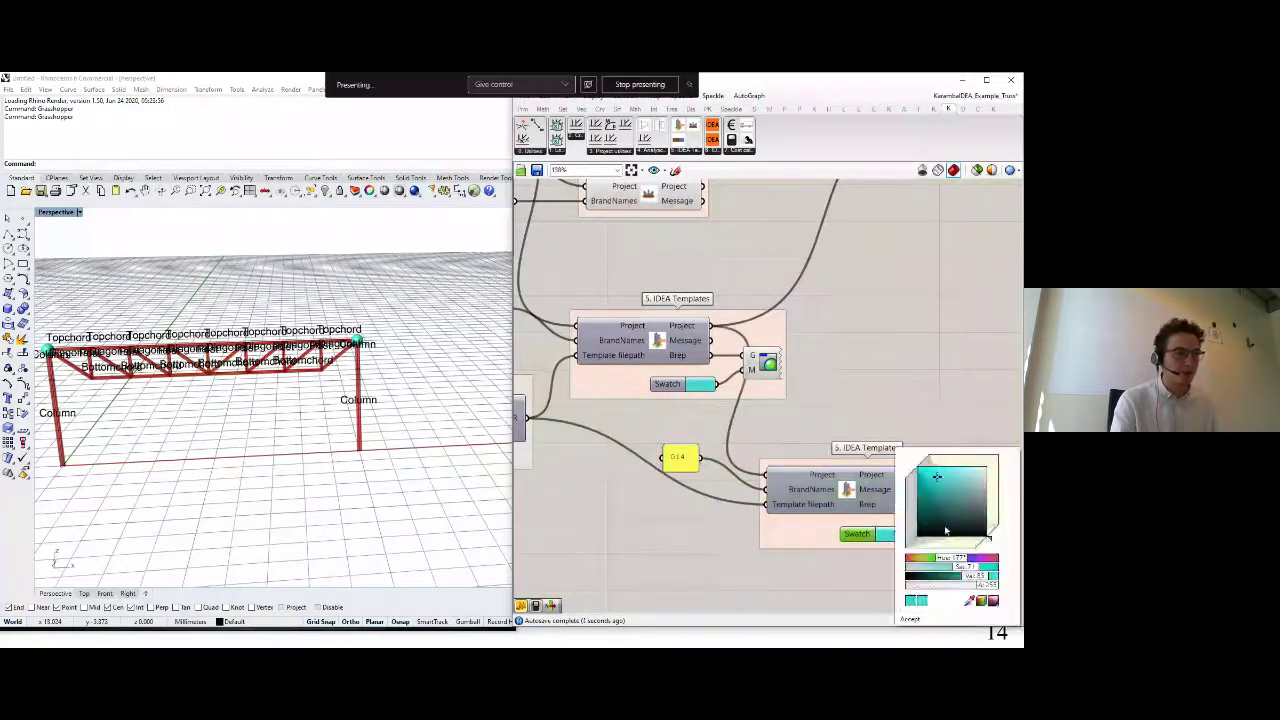
pyautogui.moveTo(958, 559)
pyautogui.mouseDown()
pyautogui.moveTo(941, 561)
pyautogui.moveTo(980, 561)
pyautogui.mouseUp()
# Set the duplicated group's brand name panel to 1134 and inspect the marked joints on the truss.
pyautogui.doubleClick(680, 457)
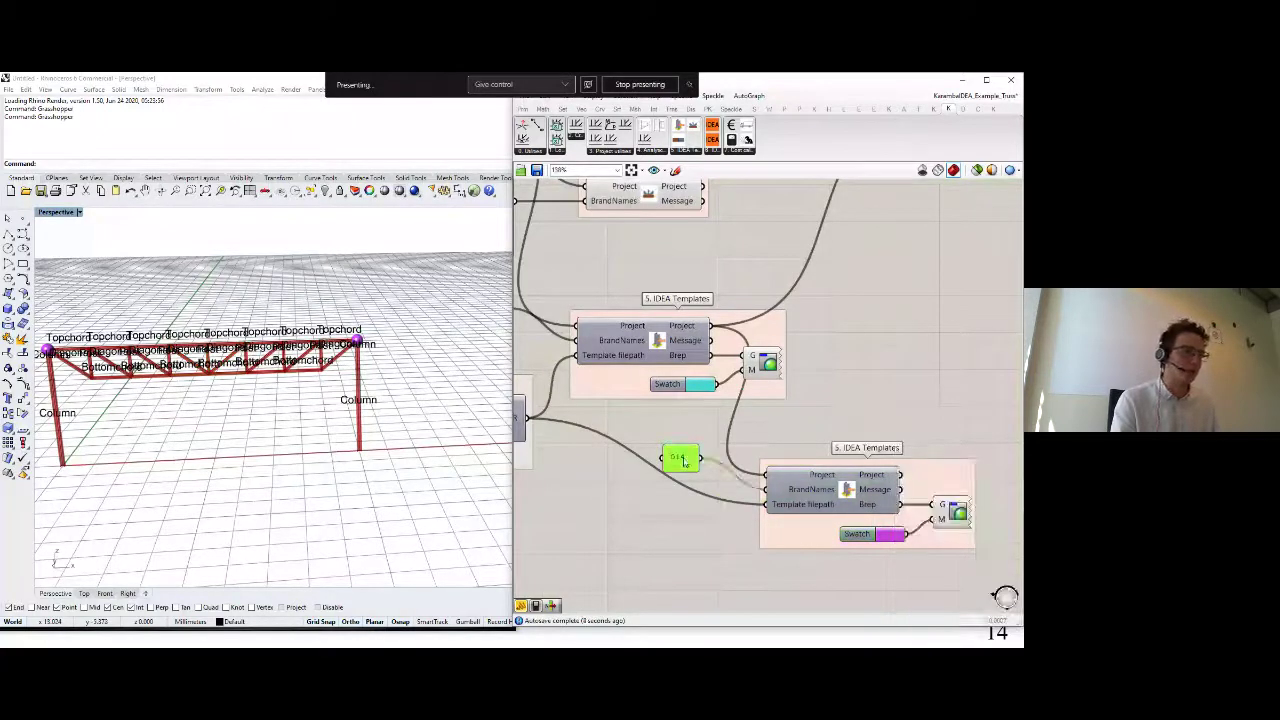
pyautogui.click(713, 543)
pyautogui.scroll(-1, 672, 490)
pyautogui.scroll(-5, 400, 385)
pyautogui.moveTo(360, 378); pyautogui.dragTo(463, 277)
pyautogui.scroll(4, 480, 347)
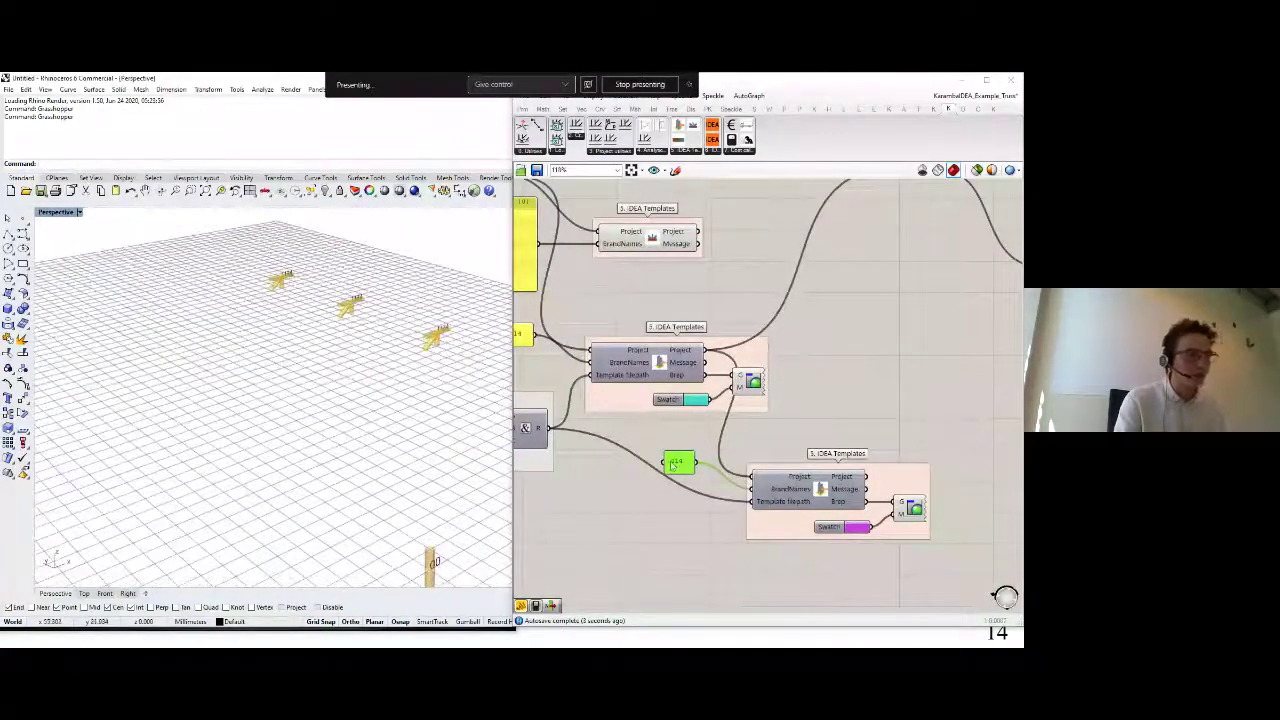
pyautogui.doubleClick(678, 461)
pyautogui.write('11')
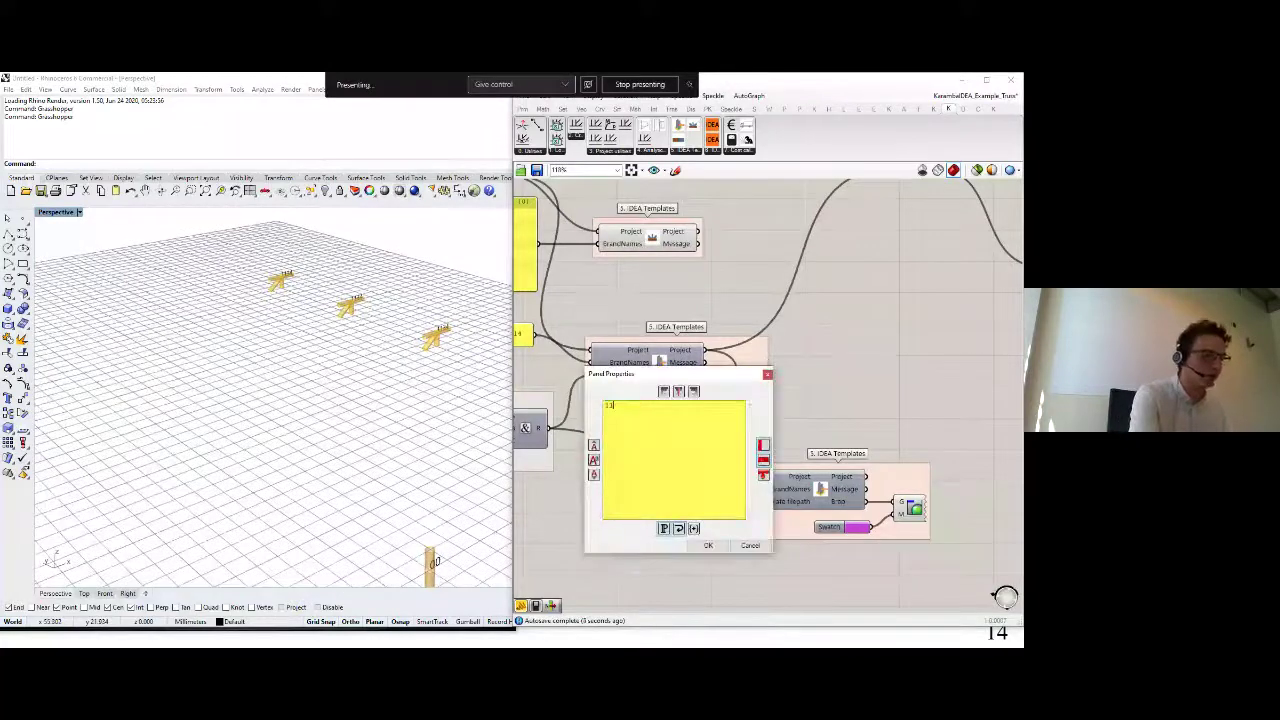
pyautogui.click(709, 546)
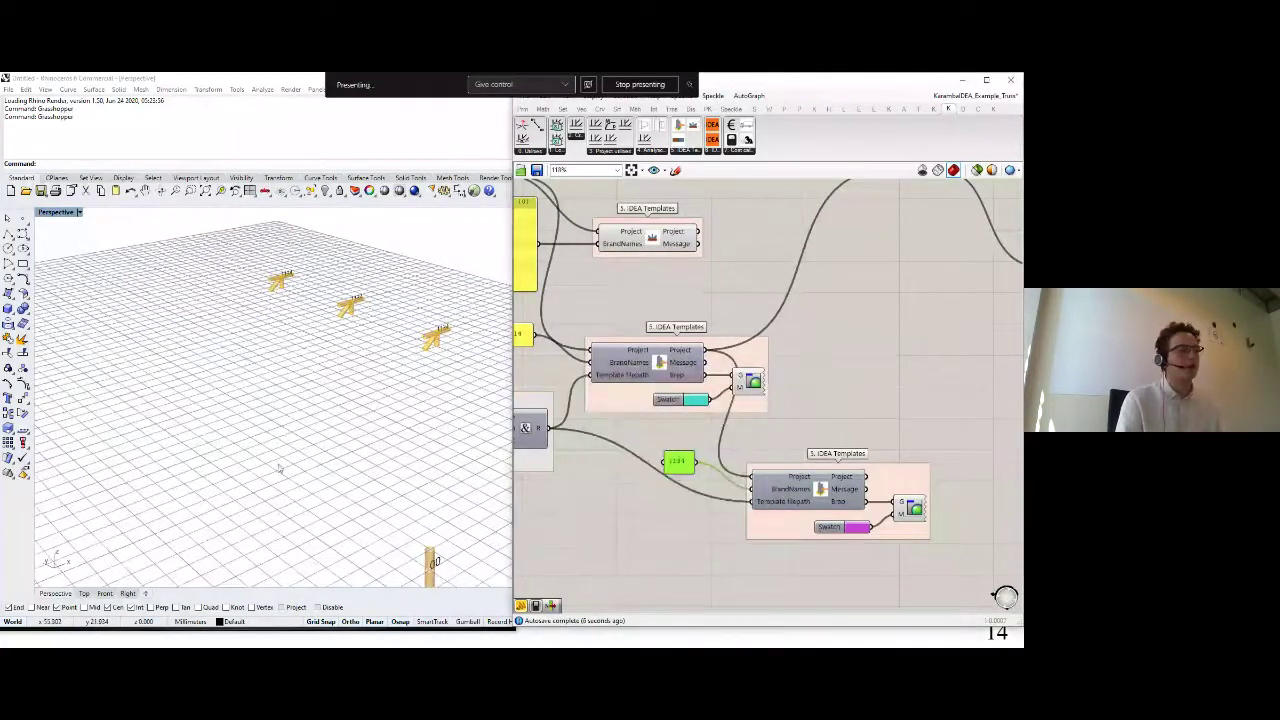
pyautogui.scroll(-8, 291, 453)
pyautogui.scroll(5, 291, 454)
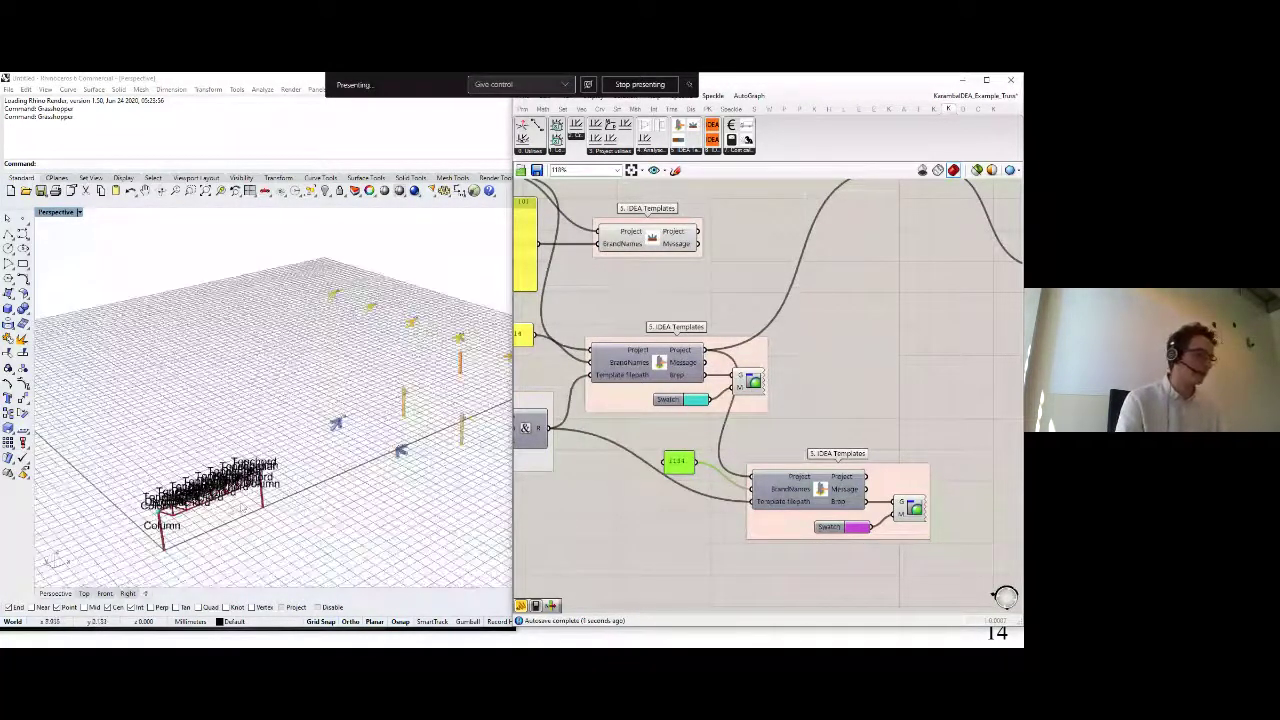
pyautogui.moveTo(228, 505); pyautogui.dragTo(278, 487)
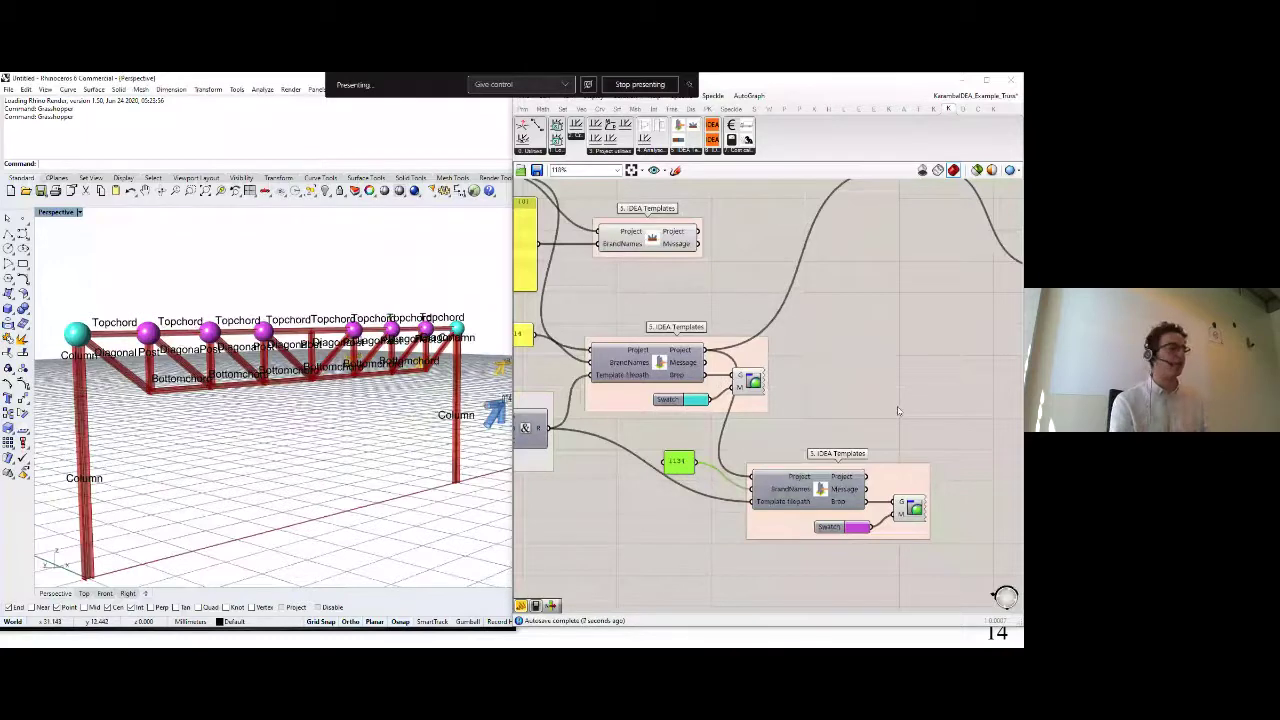
# Open the Grasshopper definition KarambaIDEA_Example_Tensile connection.
pyautogui.scroll(-3, 912, 405)
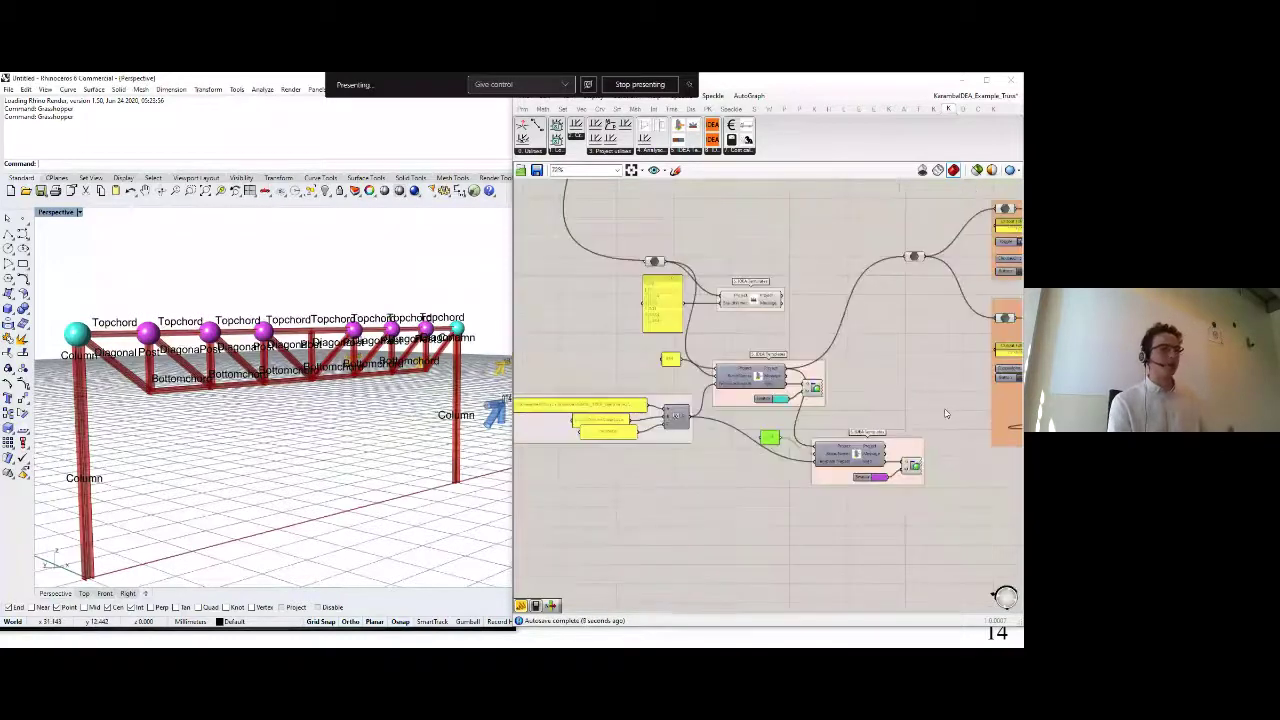
pyautogui.moveTo(921, 399); pyautogui.dragTo(791, 392)
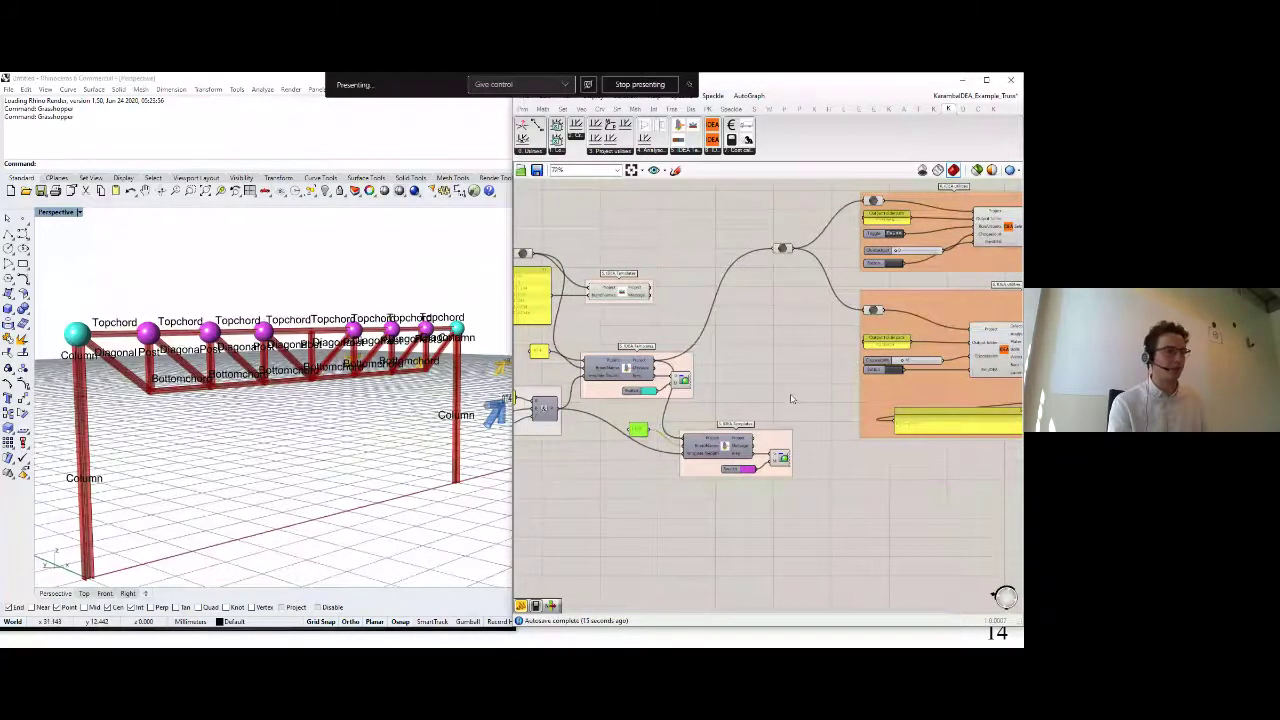
pyautogui.scroll(-1, 791, 399)
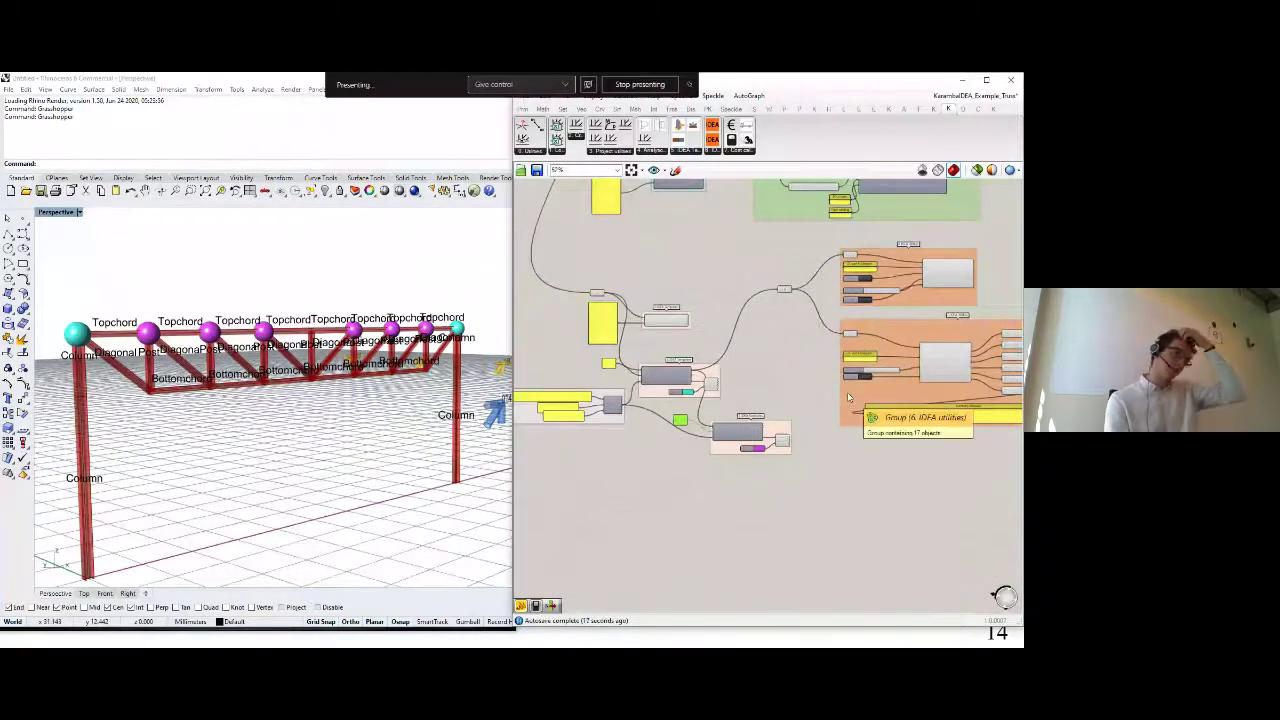
pyautogui.moveTo(735, 84); pyautogui.dragTo(804, 138)
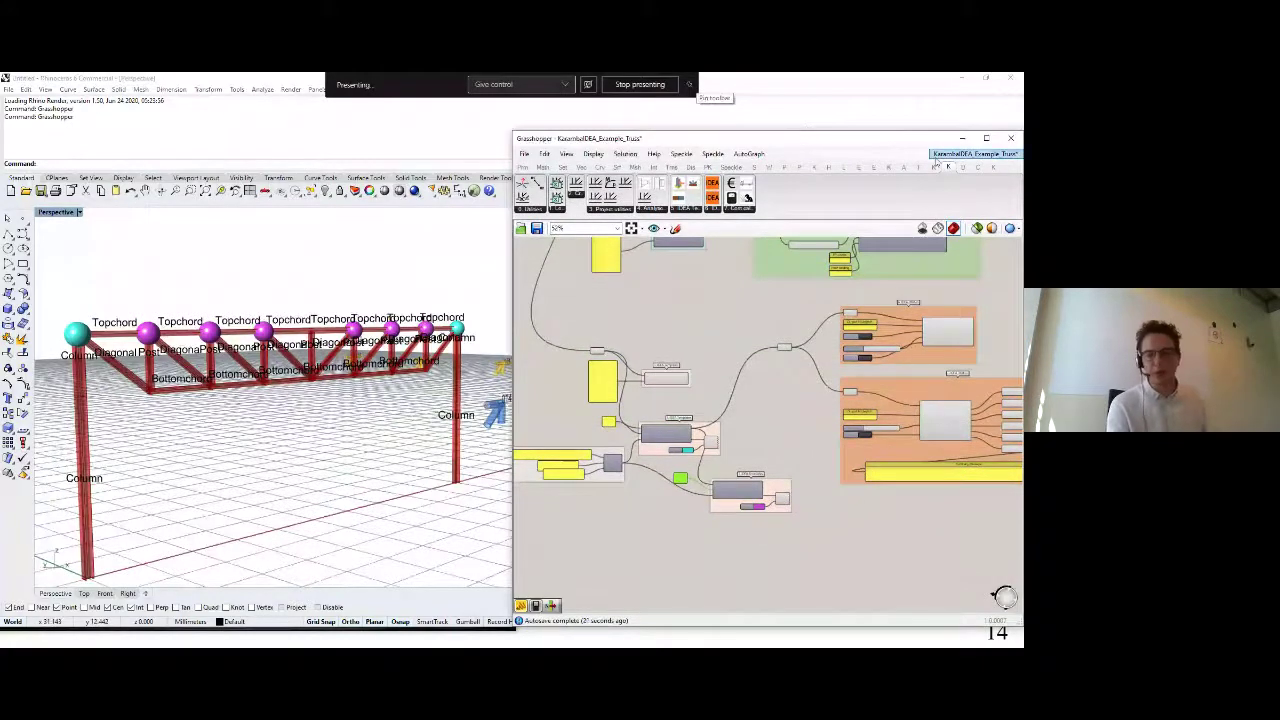
pyautogui.click(594, 155)
pyautogui.moveTo(957, 155)
pyautogui.click(524, 154)
pyautogui.click(558, 182)
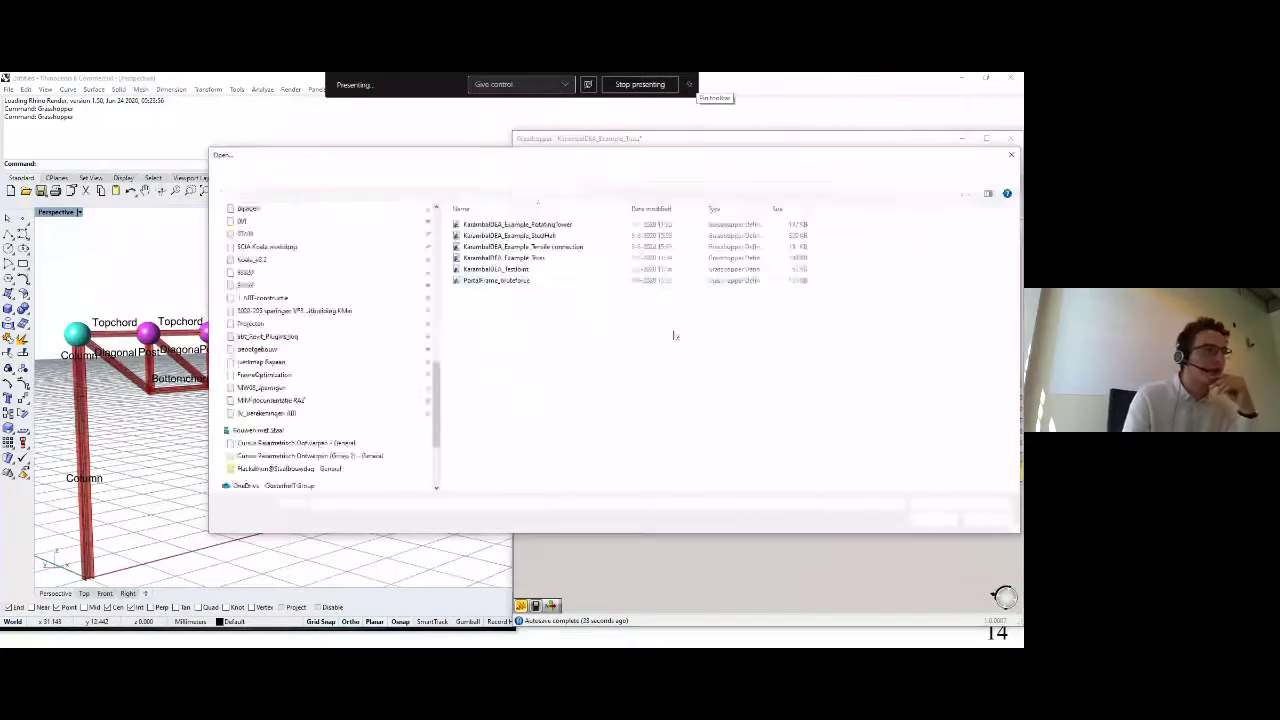
pyautogui.doubleClick(555, 248)
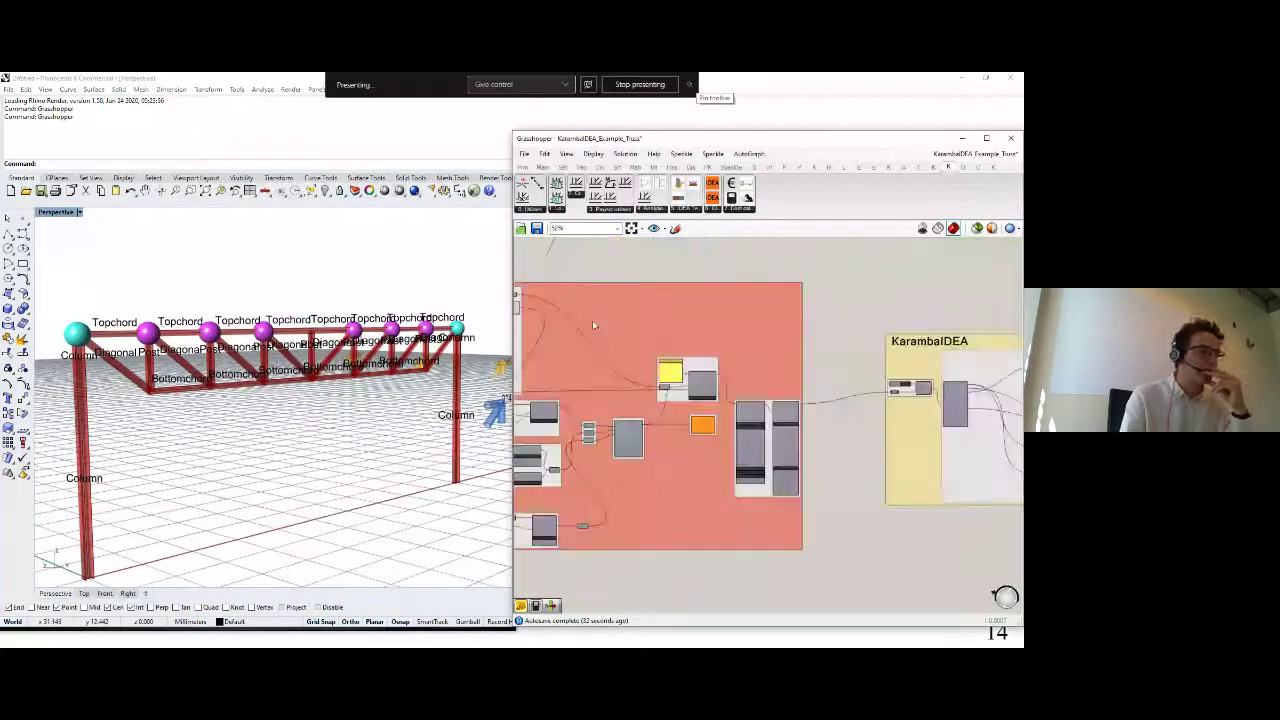
# Examine the tensile connection definition, from the model groups to the Create and Calculate ideaCon file group.
pyautogui.scroll(8, 206, 487)
pyautogui.scroll(-4, 440, 392)
pyautogui.scroll(5, 400, 409)
pyautogui.scroll(-3, 763, 418)
pyautogui.scroll(-1, 763, 418)
pyautogui.moveTo(861, 457); pyautogui.dragTo(775, 424)
pyautogui.scroll(4, 834, 443)
pyautogui.scroll(3, 900, 422)
pyautogui.moveTo(892, 418); pyautogui.dragTo(778, 447)
pyautogui.moveTo(882, 462); pyautogui.dragTo(915, 449)
pyautogui.scroll(3, 700, 337)
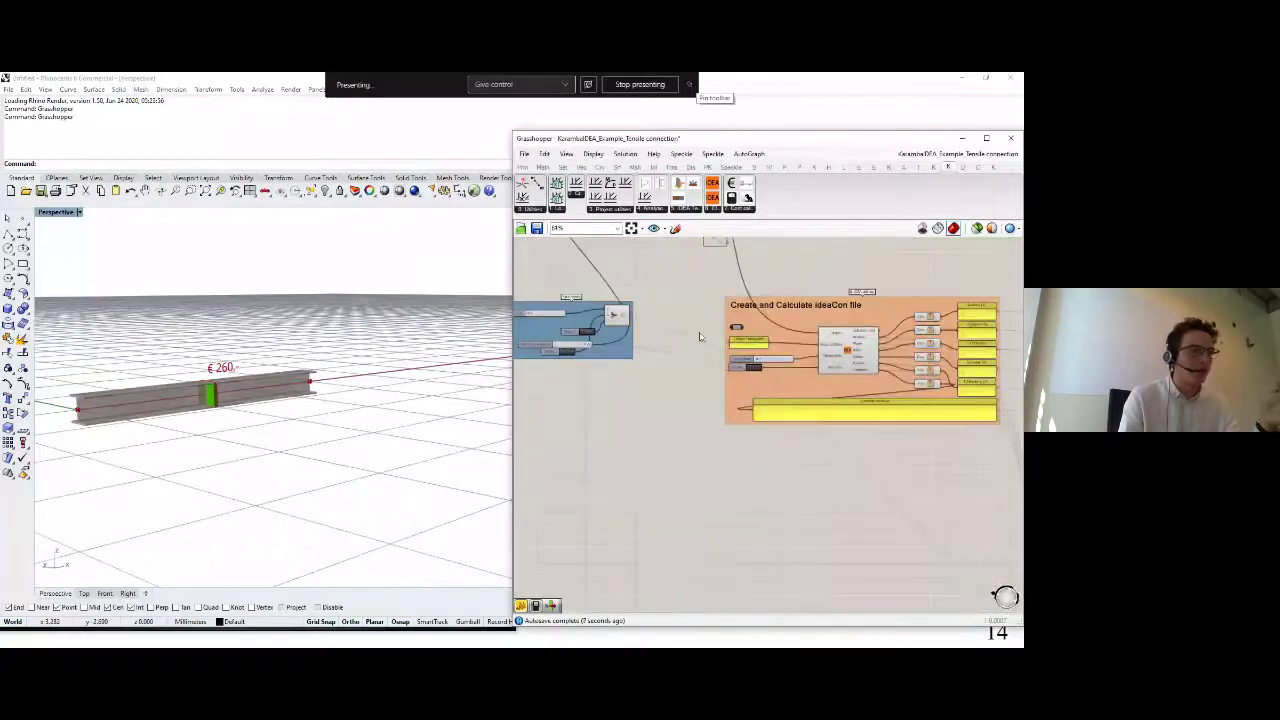
pyautogui.scroll(2, 823, 362)
pyautogui.moveTo(661, 407); pyautogui.dragTo(940, 443)
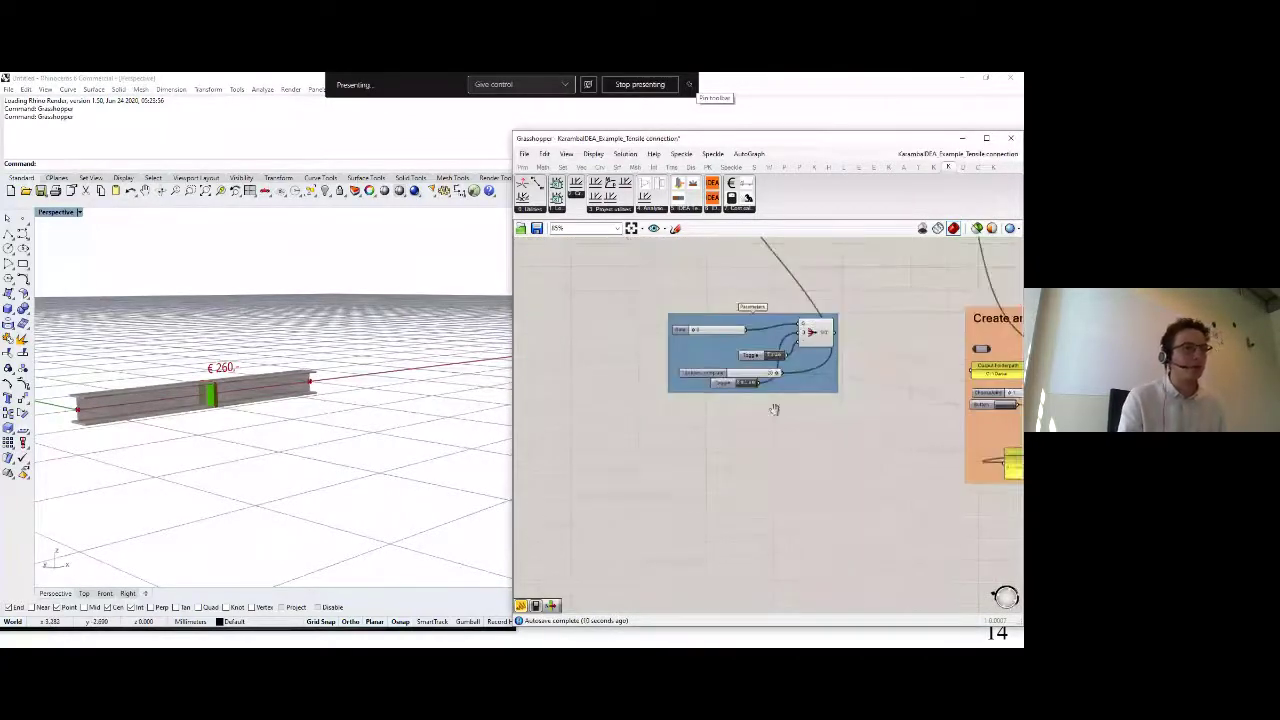
# Adjust the endplate thickness slider feeding the IDEA Templates component.
pyautogui.moveTo(811, 281); pyautogui.dragTo(740, 442)
pyautogui.moveTo(674, 310); pyautogui.dragTo(774, 357)
pyautogui.scroll(1, 748, 362)
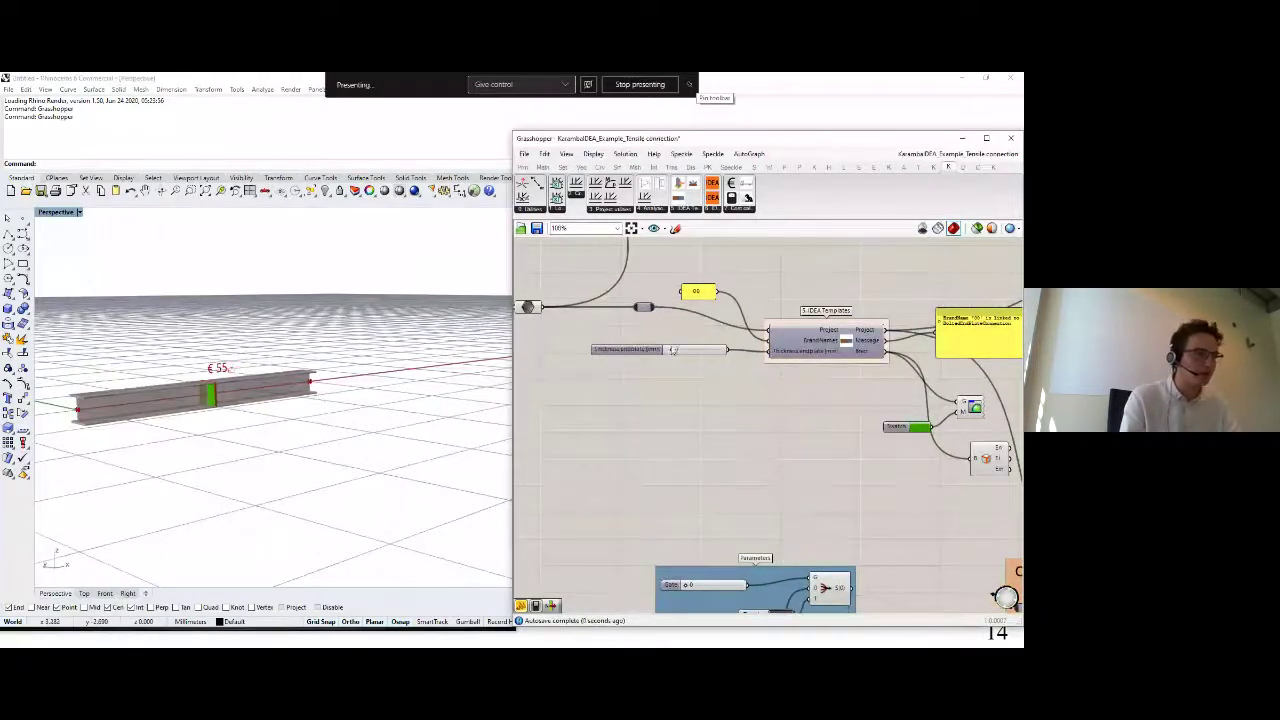
pyautogui.moveTo(672, 351); pyautogui.dragTo(681, 352)
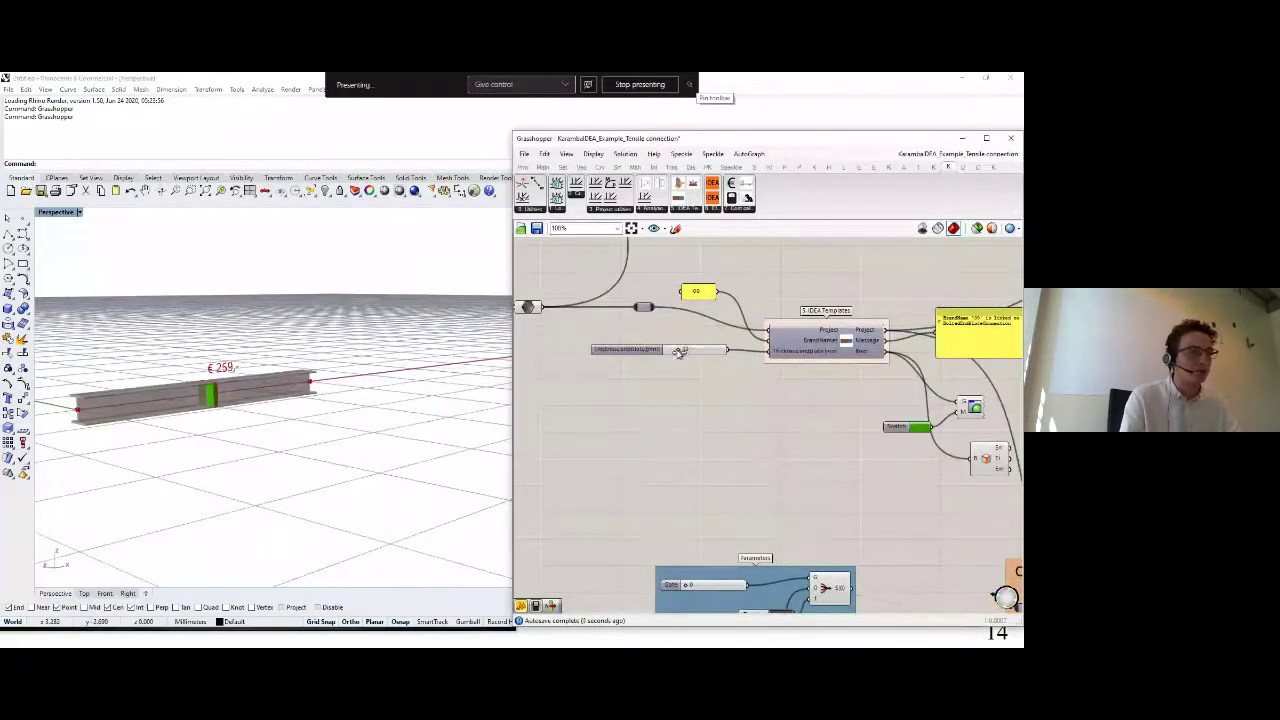
# Run the IDEA calculation in the Create and Calculate ideaCon file group.
pyautogui.scroll(-1, 719, 417)
pyautogui.scroll(-4, 719, 417)
pyautogui.moveTo(941, 514); pyautogui.dragTo(781, 394)
pyautogui.scroll(3, 788, 425)
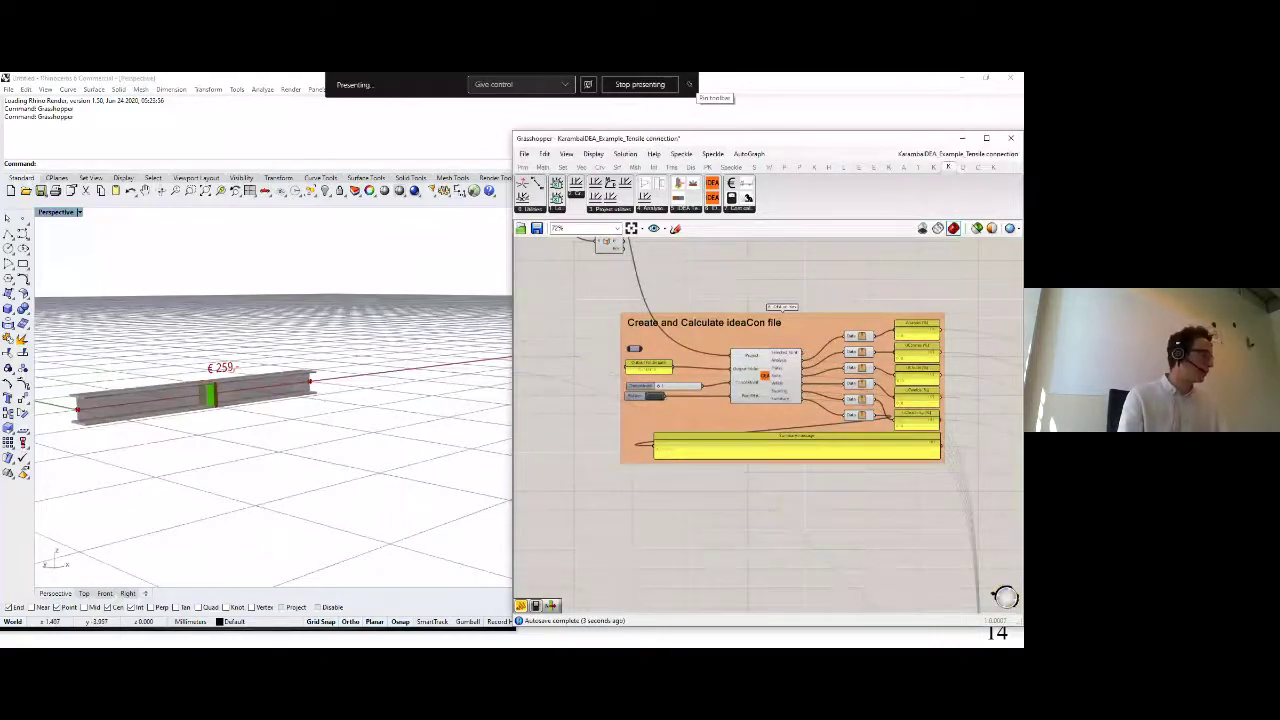
# Switch to Visual Studio and review the ApplyProgrammedIDEAtemplate method and workshop operation commands in Templates.cs.
pyautogui.hotkey('alt', 'Tab')
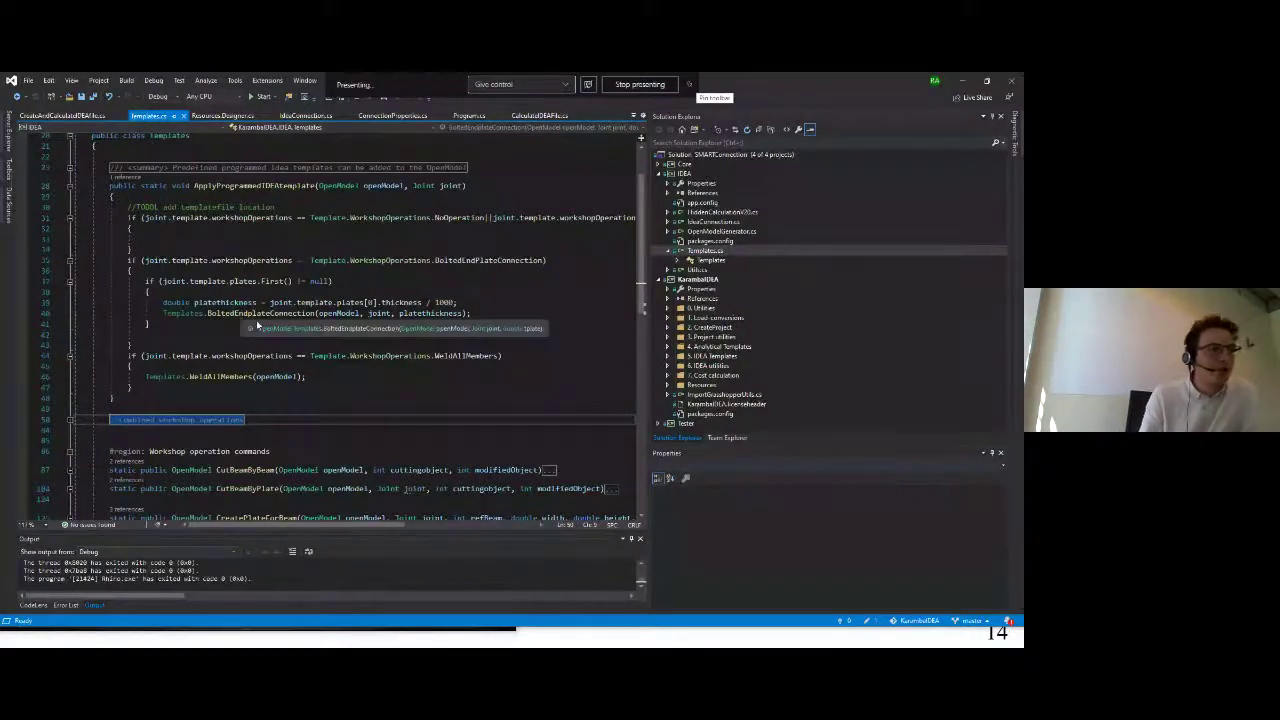
pyautogui.scroll(-5, 256, 314)
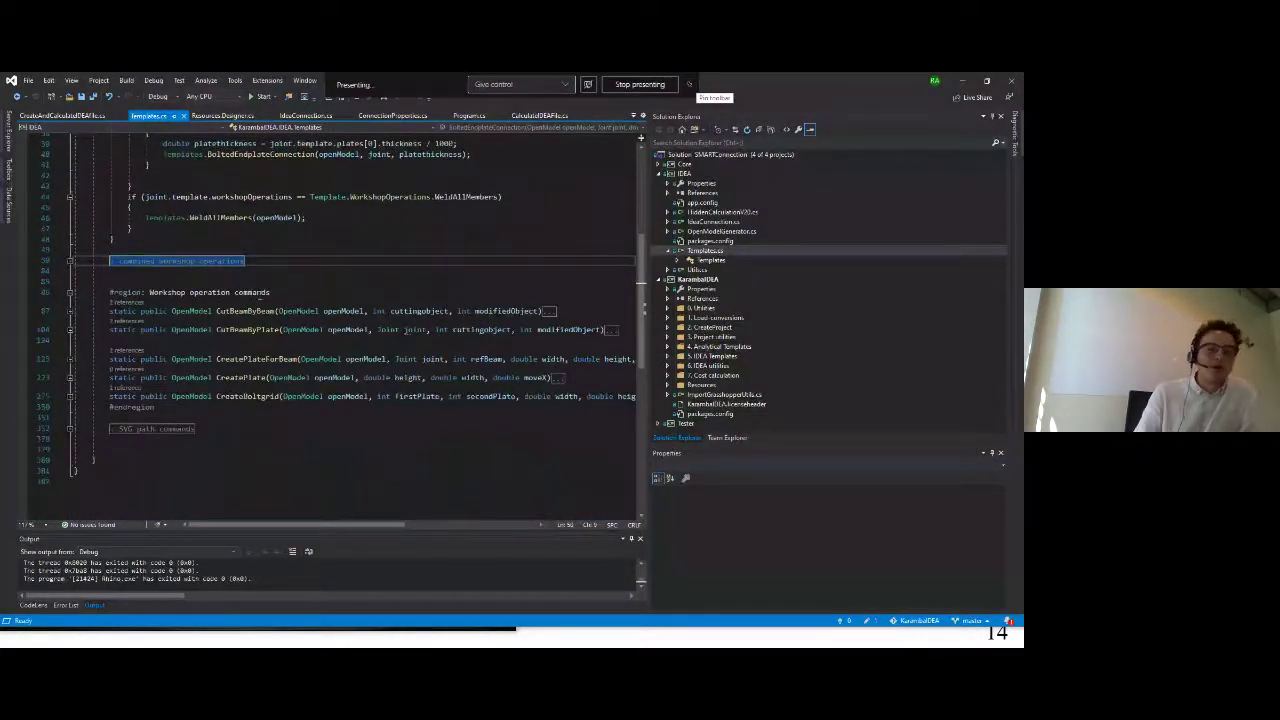
pyautogui.scroll(3, 262, 295)
pyautogui.scroll(1, 262, 295)
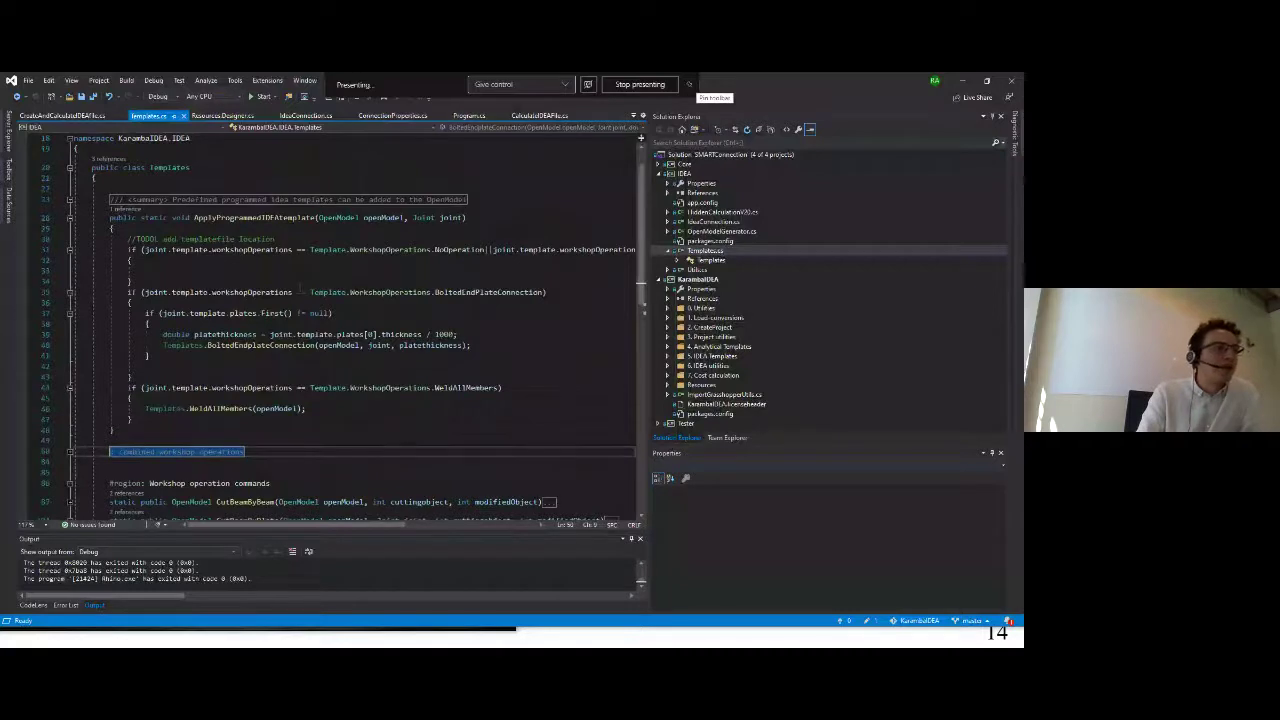
pyautogui.scroll(-1, 300, 288)
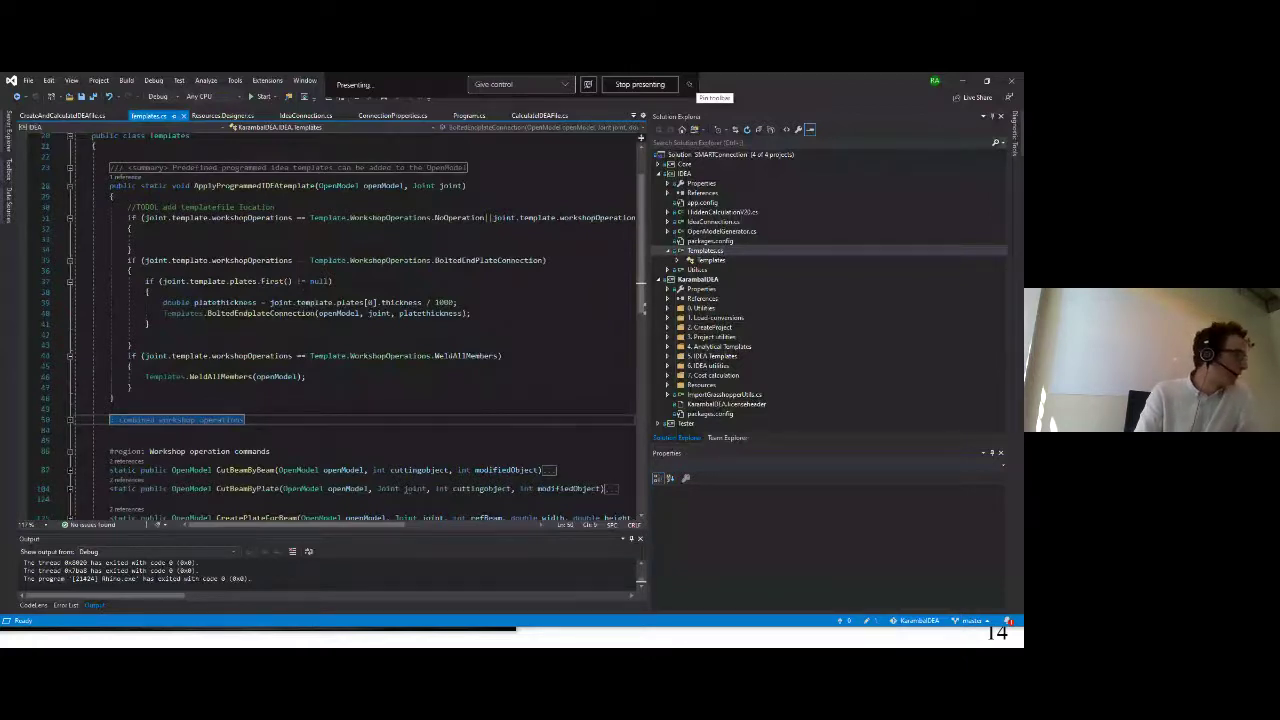
# Return to Grasshopper and examine the result panels and summary message of the IDEA calculation.
pyautogui.hotkey('alt', 'Tab')
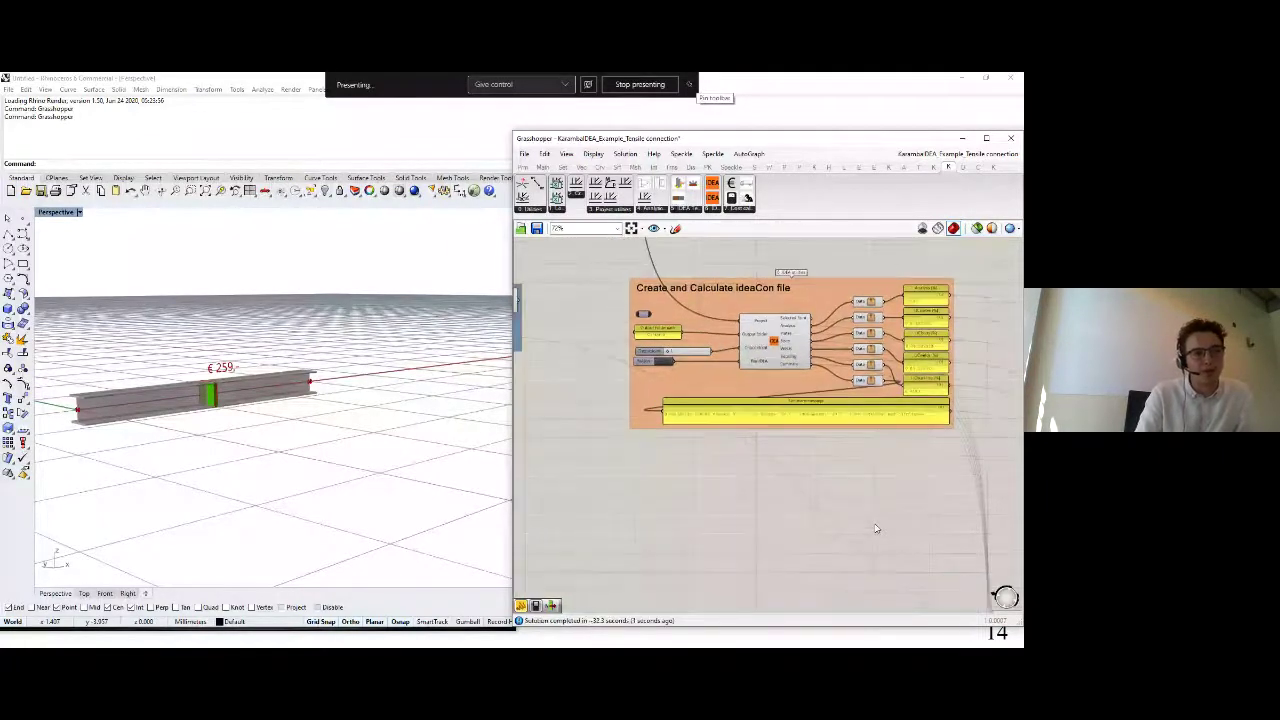
pyautogui.scroll(2, 965, 338)
pyautogui.scroll(-4, 883, 384)
pyautogui.scroll(4, 884, 385)
pyautogui.moveTo(734, 503); pyautogui.dragTo(756, 503)
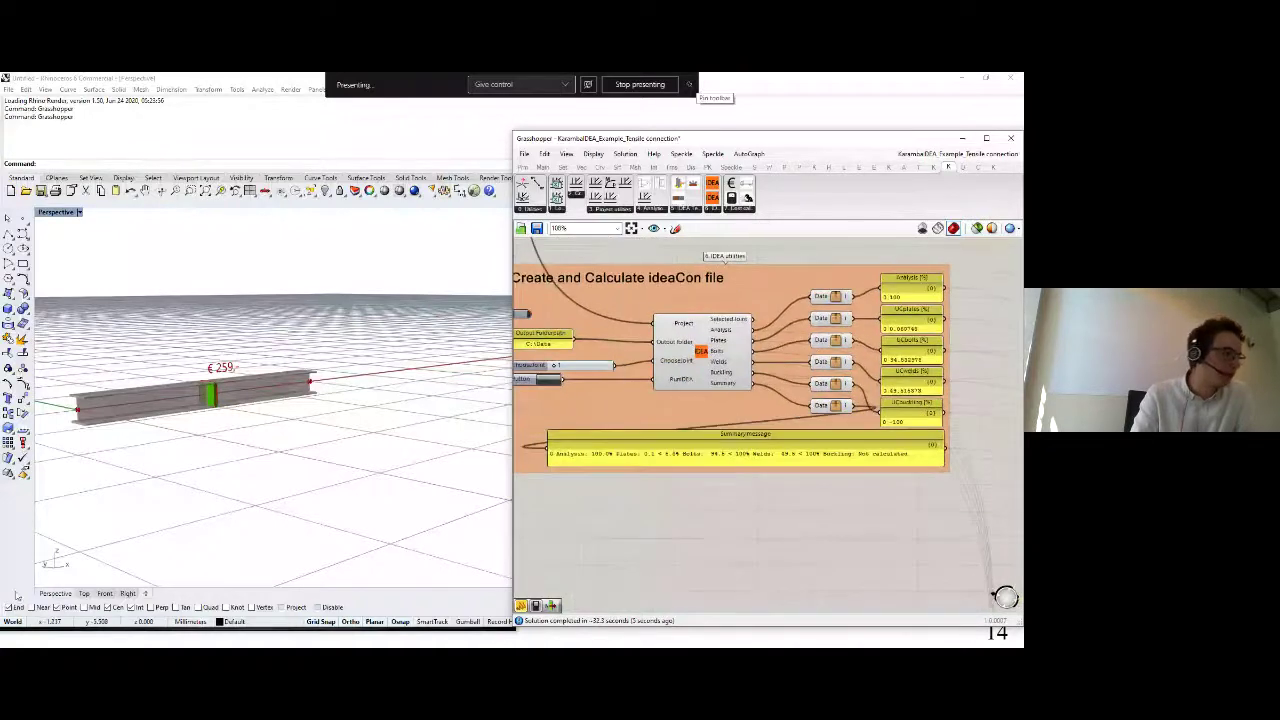
# Switch to File Explorer, go to the newest calculation folder in C:\Data and open the connection file in its brand name subfolder.
pyautogui.hotkey('alt', 'Tab')
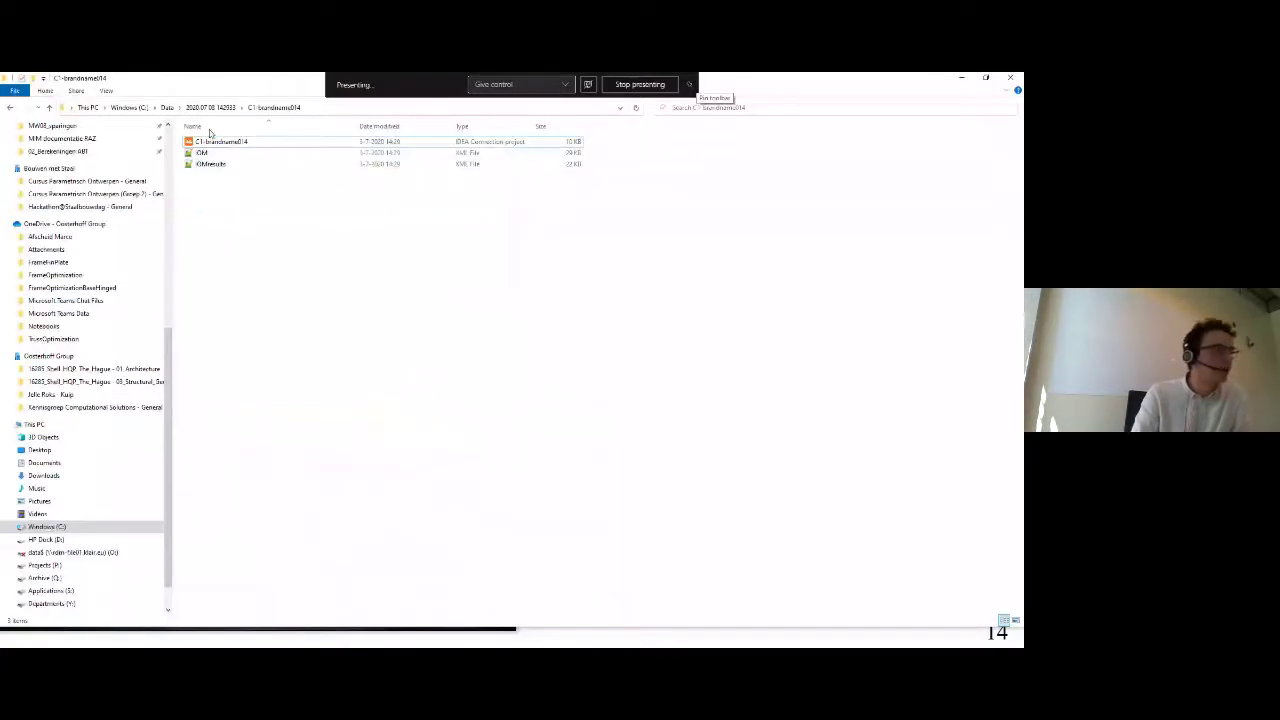
pyautogui.click(200, 107)
pyautogui.click(166, 107)
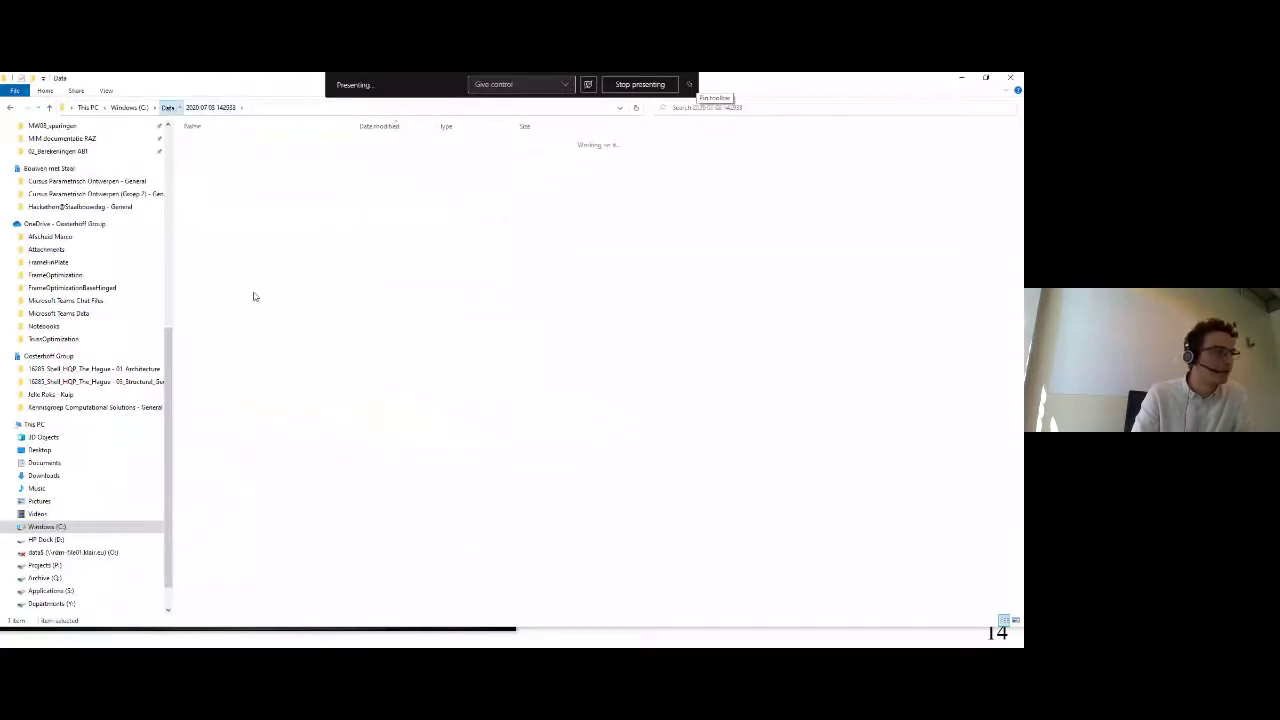
pyautogui.doubleClick(240, 452)
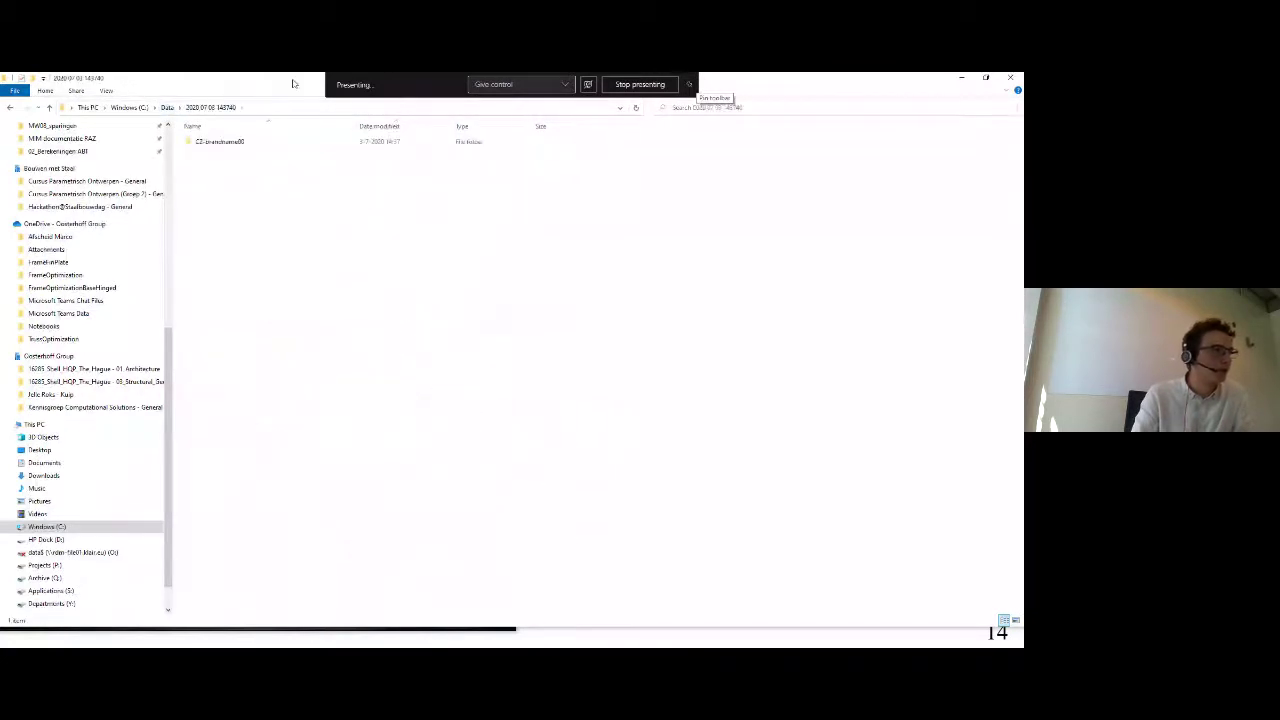
pyautogui.doubleClick(273, 143)
pyautogui.doubleClick(274, 143)
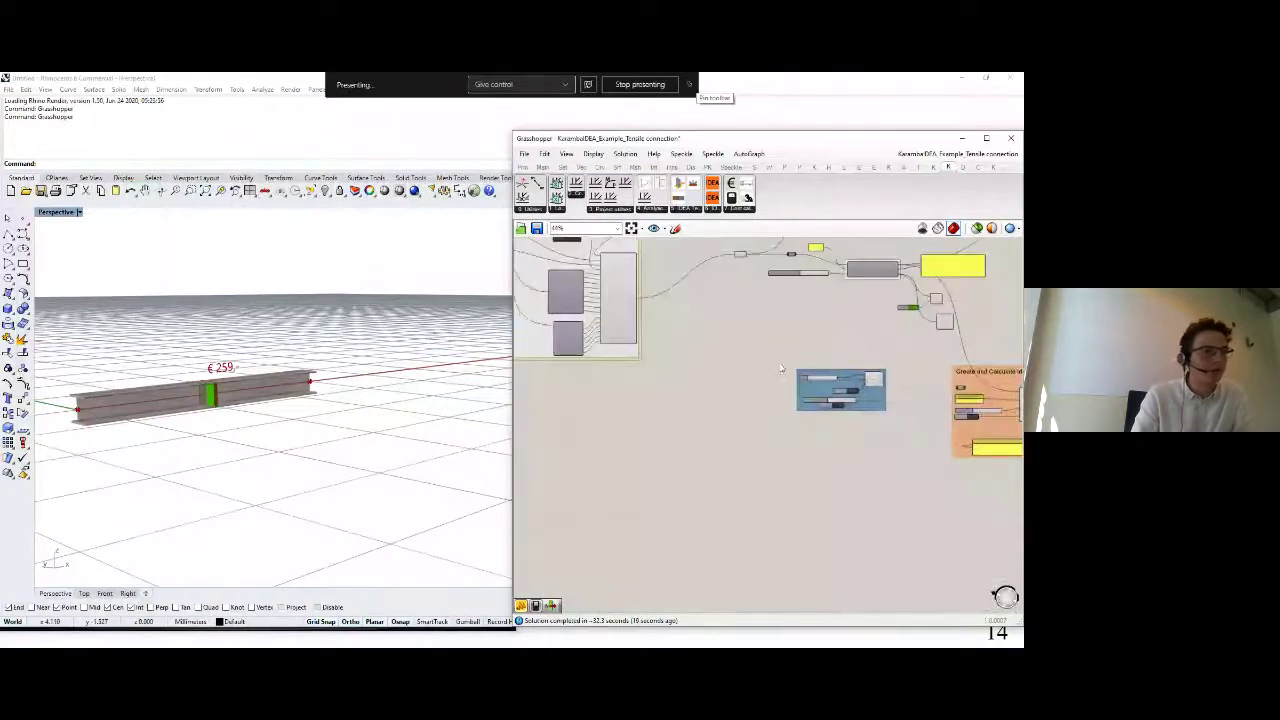
# Return to Grasshopper and examine the IDEA Templates component with its endplate thickness input and outputs.
pyautogui.scroll(3, 782, 367)
pyautogui.moveTo(946, 331); pyautogui.dragTo(837, 483)
pyautogui.scroll(2, 745, 380)
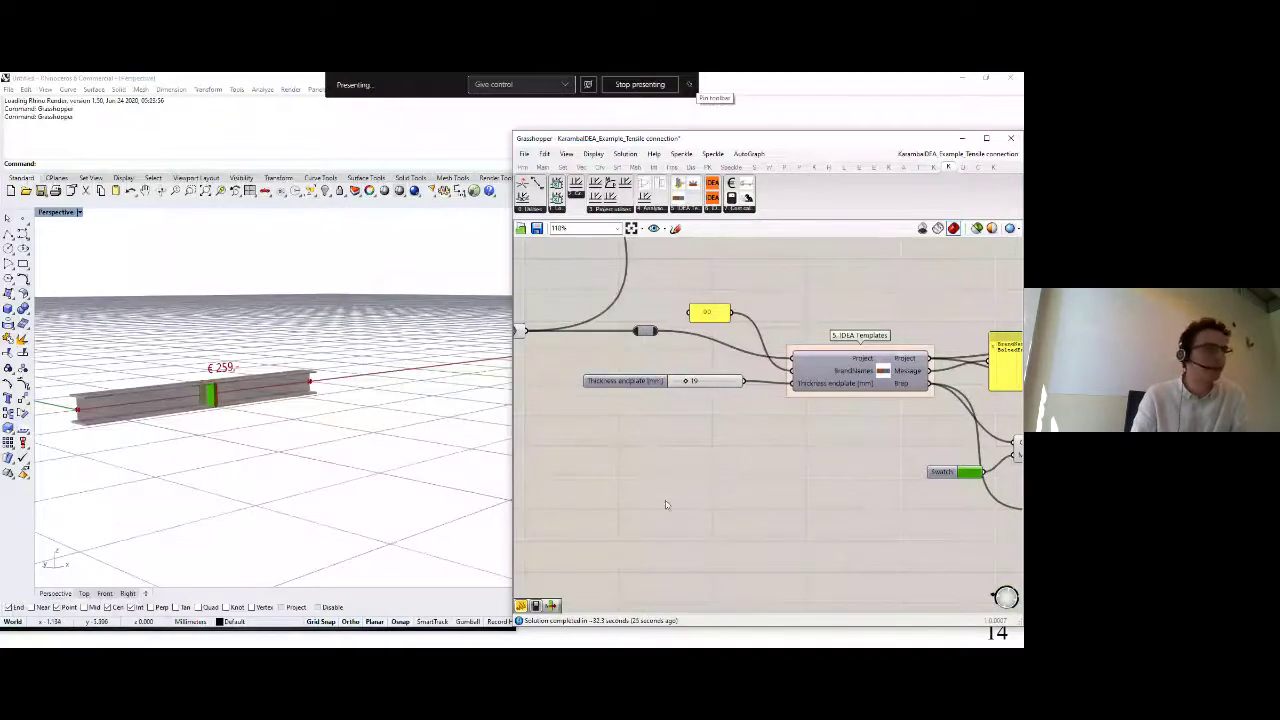
pyautogui.scroll(-3, 655, 461)
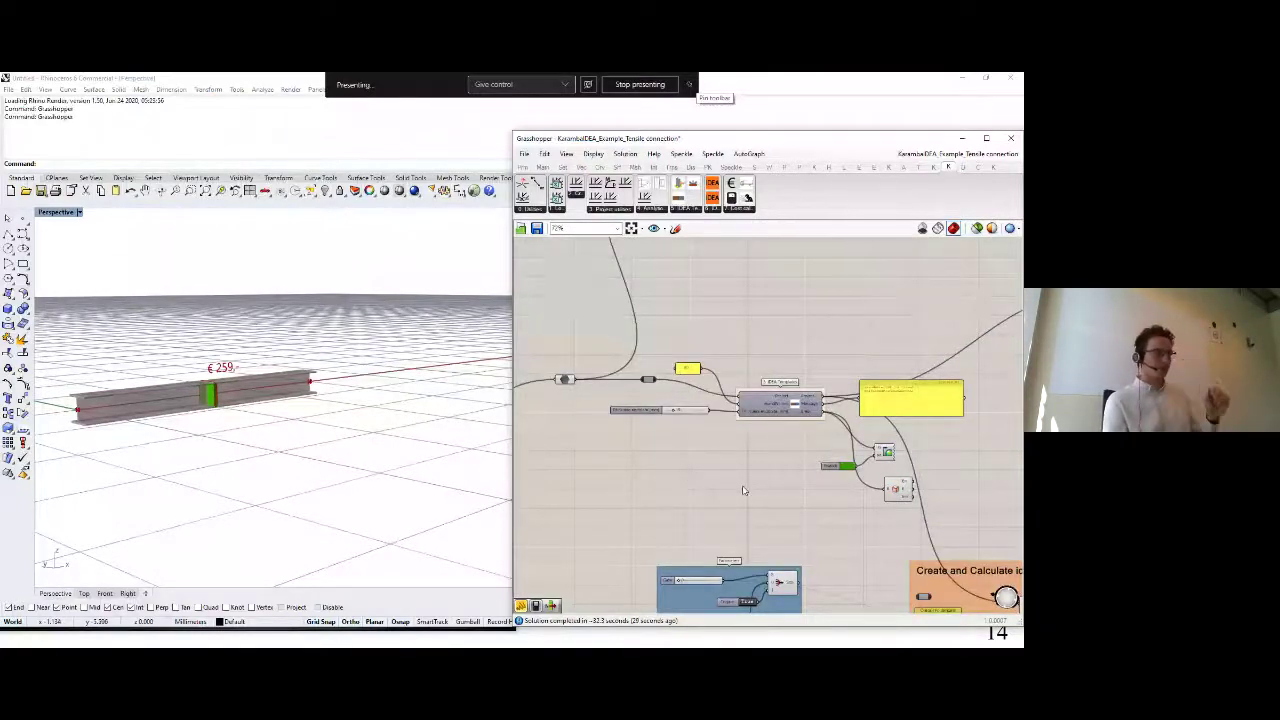
pyautogui.moveTo(766, 485); pyautogui.dragTo(702, 408)
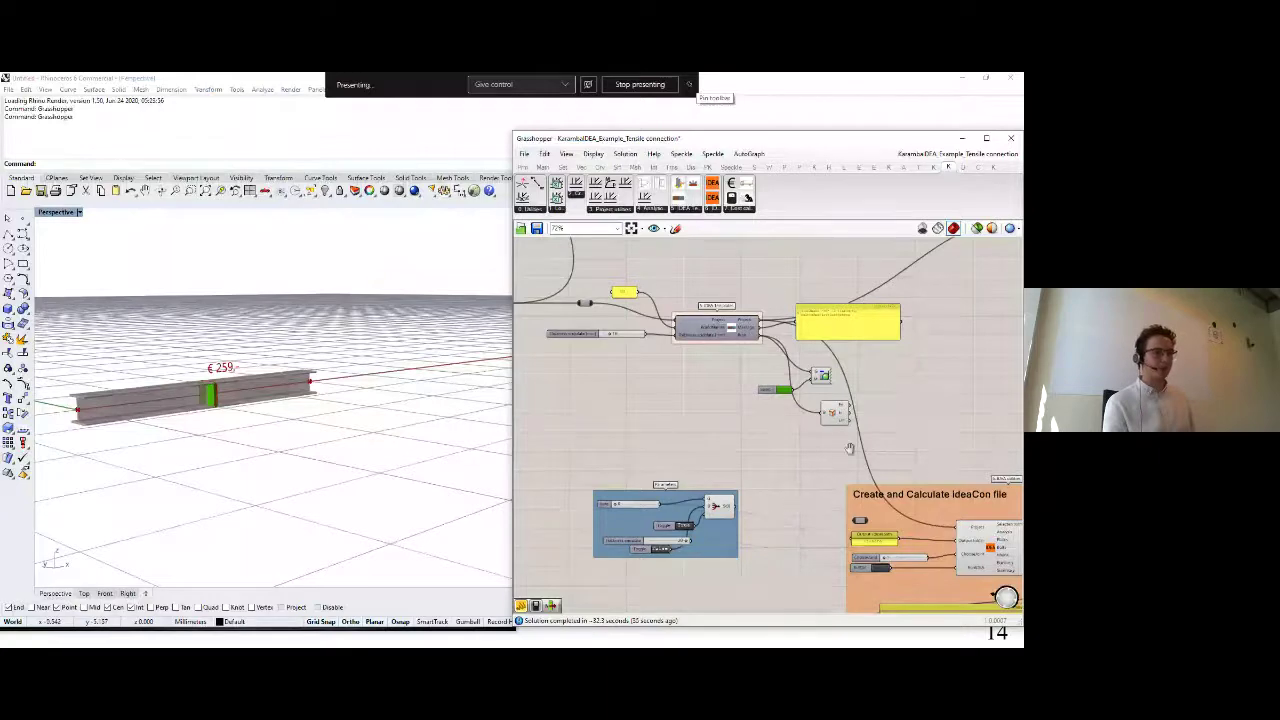
# Examine the iteration group that collects the endplate thickness, utilisation results and price as parameters.
pyautogui.moveTo(848, 446); pyautogui.dragTo(732, 320)
pyautogui.scroll(-3, 732, 320)
pyautogui.moveTo(860, 474); pyautogui.dragTo(760, 413)
pyautogui.scroll(3, 759, 417)
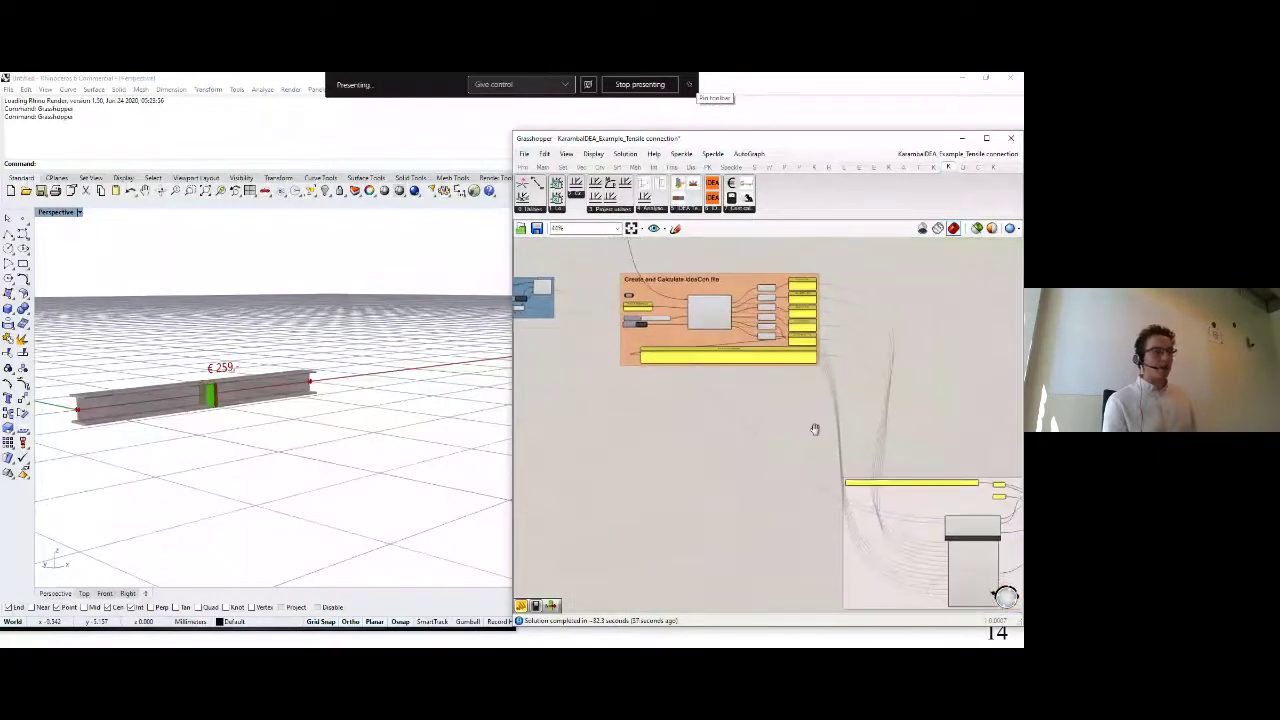
pyautogui.scroll(1, 809, 354)
pyautogui.moveTo(924, 445); pyautogui.dragTo(656, 281)
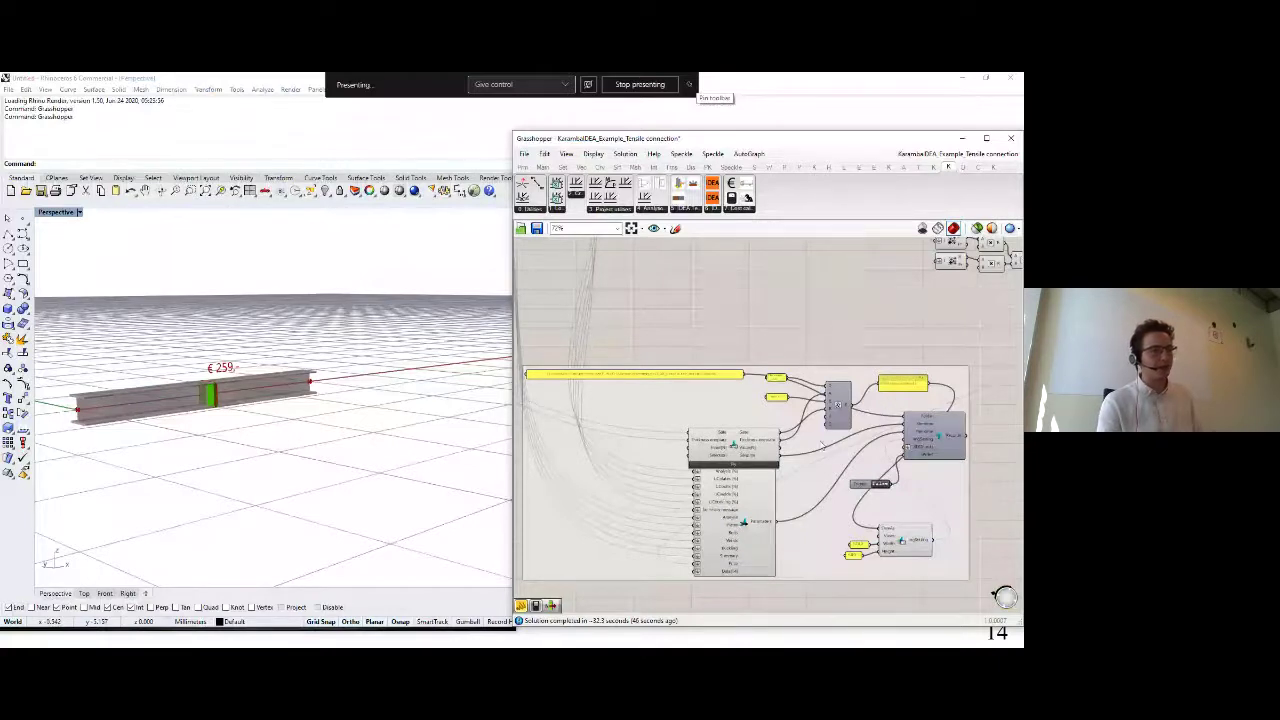
pyautogui.moveTo(748, 573); pyautogui.dragTo(776, 493)
pyautogui.scroll(2, 718, 414)
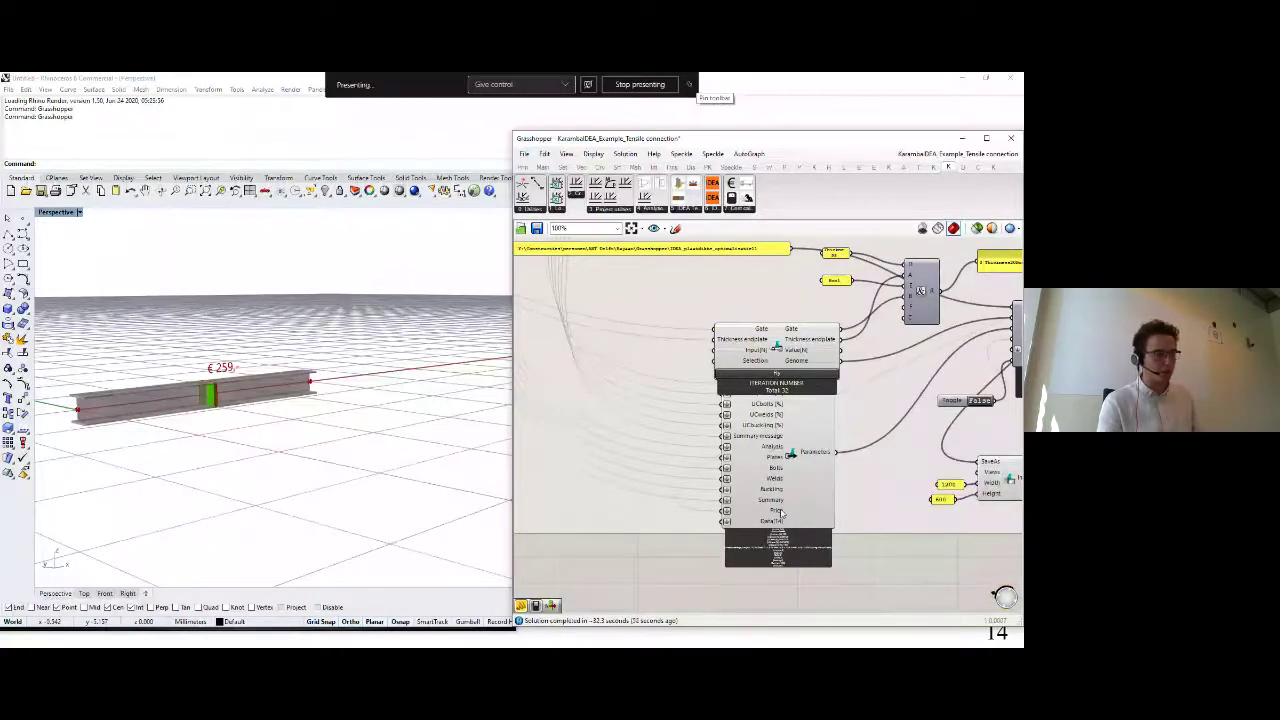
pyautogui.moveTo(782, 513)
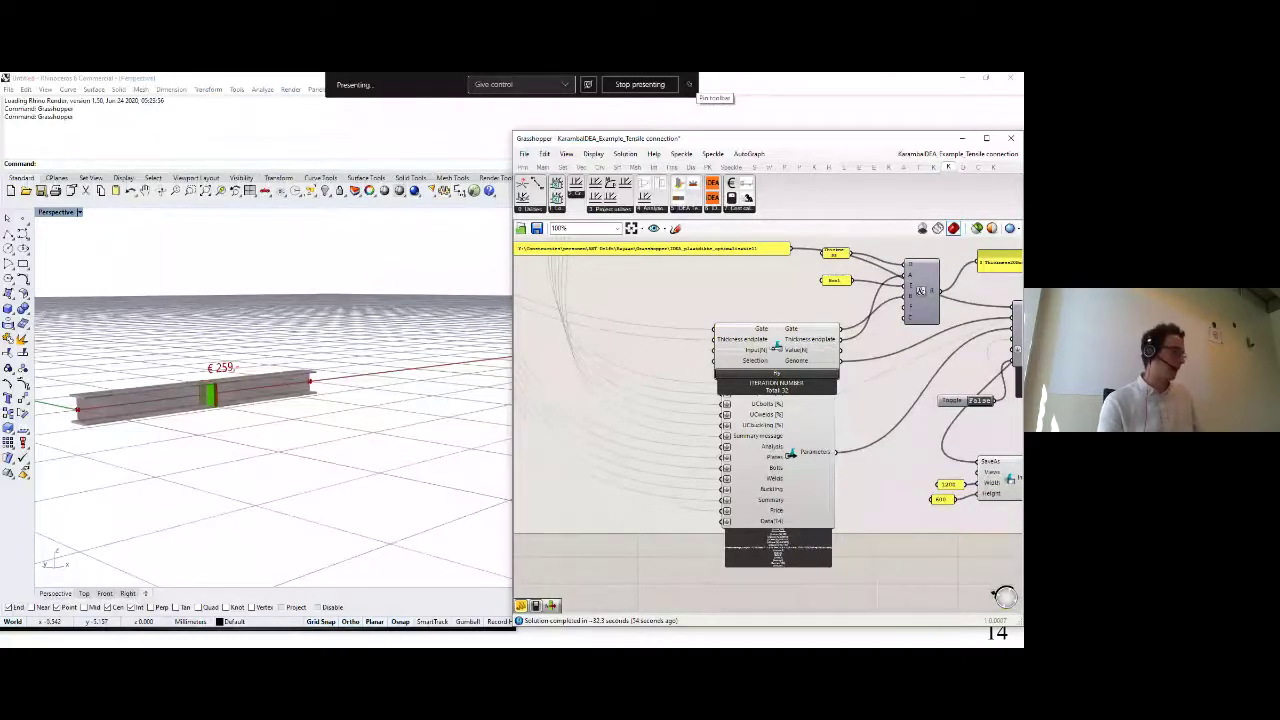
# Switch to IDEA StatiCa Connection, examine the bolted endplate connection, select endplate P1 to check its thickness, and minimize the program.
pyautogui.click(302, 639)
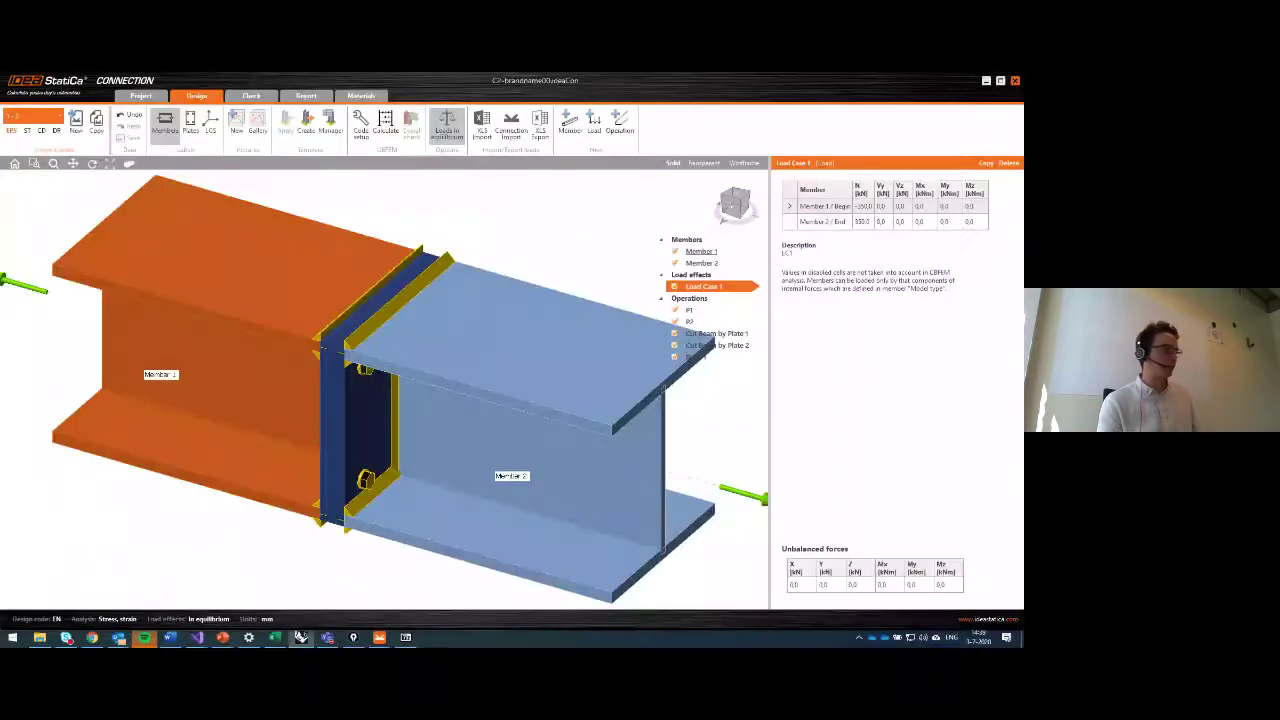
pyautogui.scroll(-4, 489, 413)
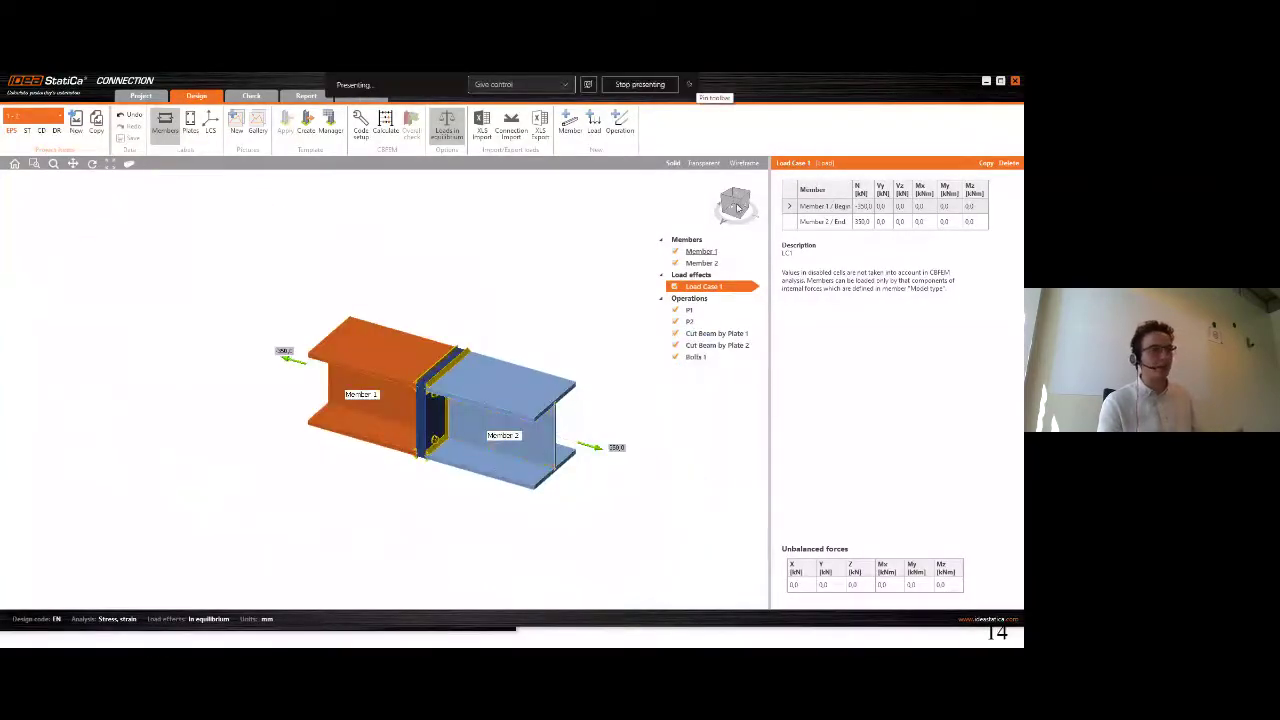
pyautogui.click(738, 206)
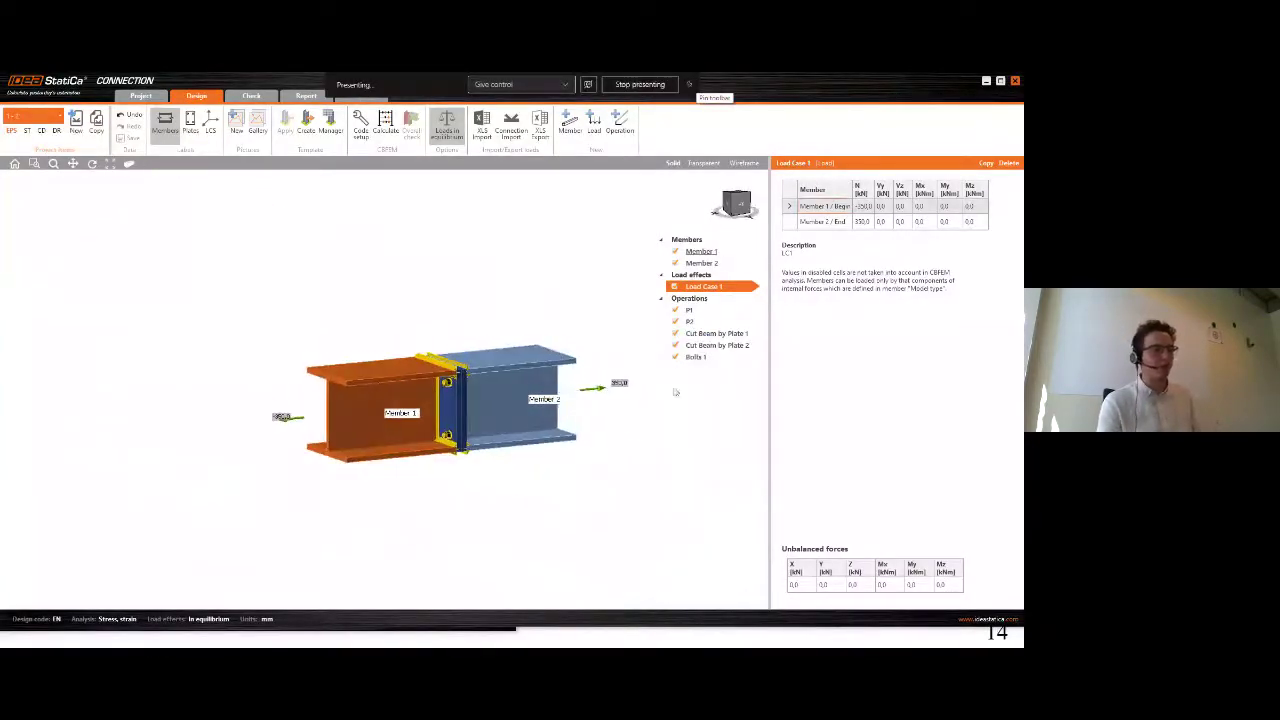
pyautogui.rightClick(609, 433)
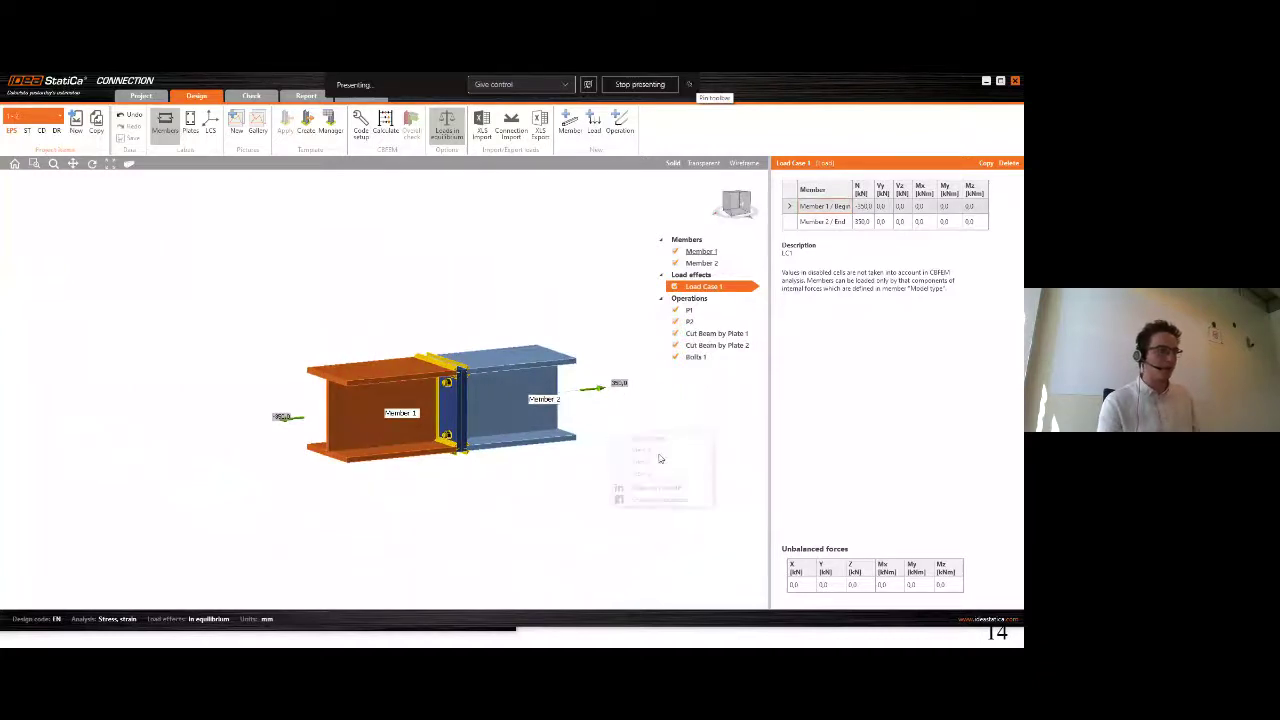
pyautogui.click(637, 403)
pyautogui.moveTo(640, 427); pyautogui.dragTo(558, 400)
pyautogui.scroll(4, 480, 418)
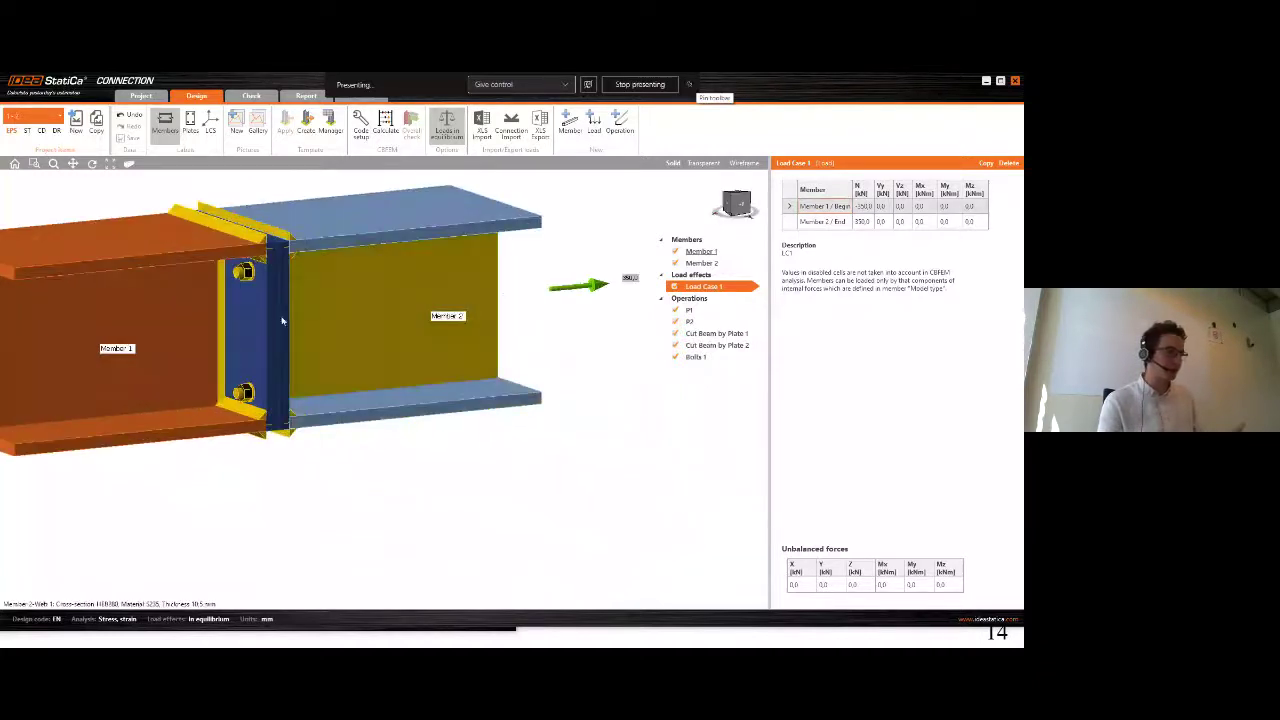
pyautogui.click(272, 314)
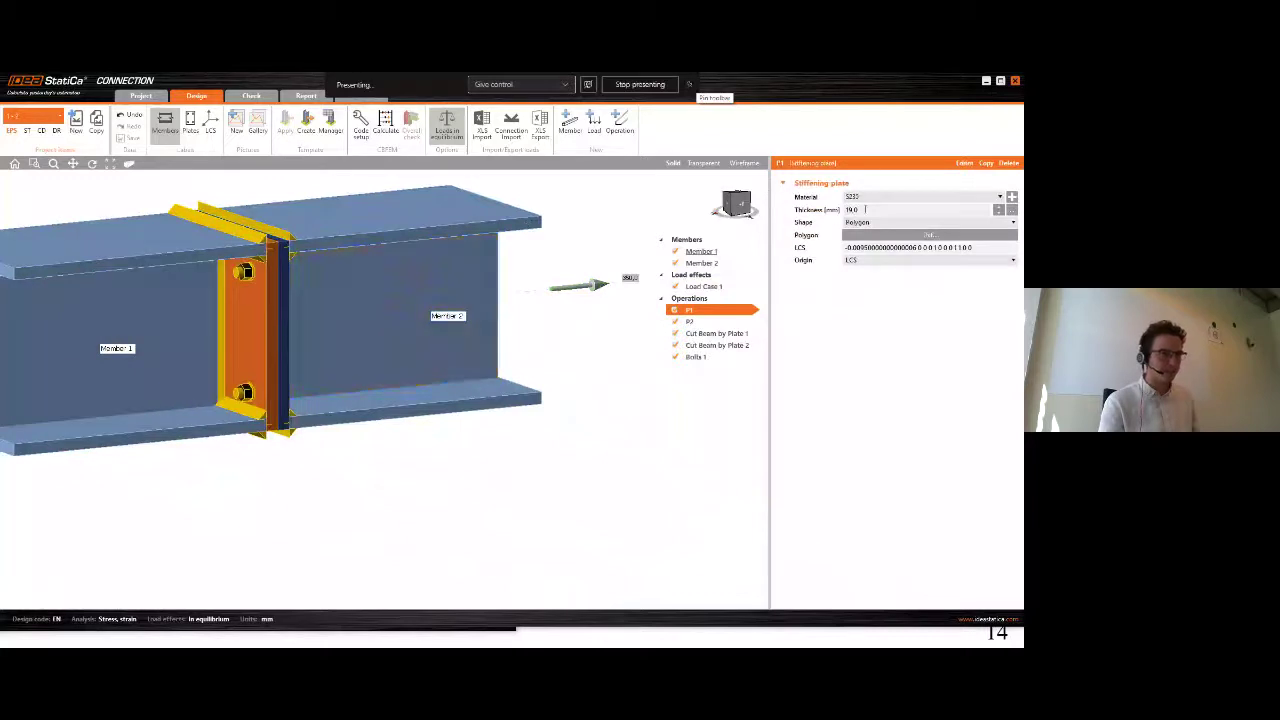
pyautogui.scroll(-3, 462, 474)
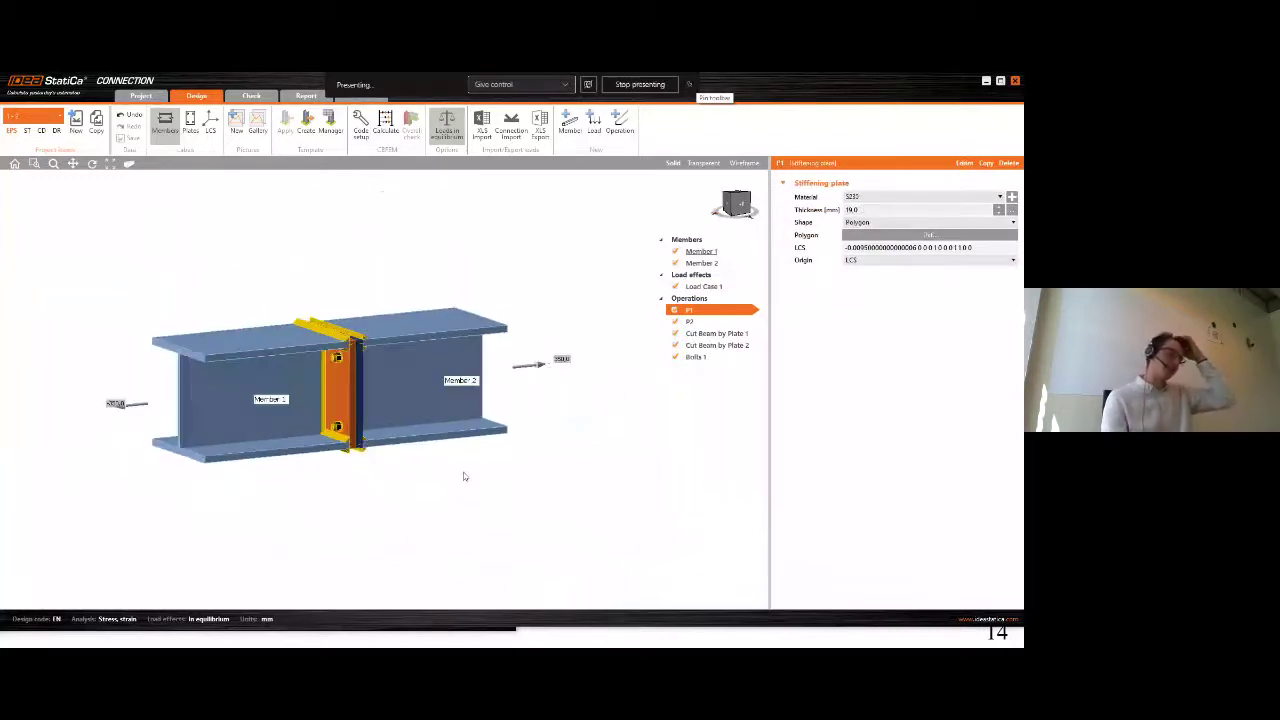
pyautogui.click(986, 81)
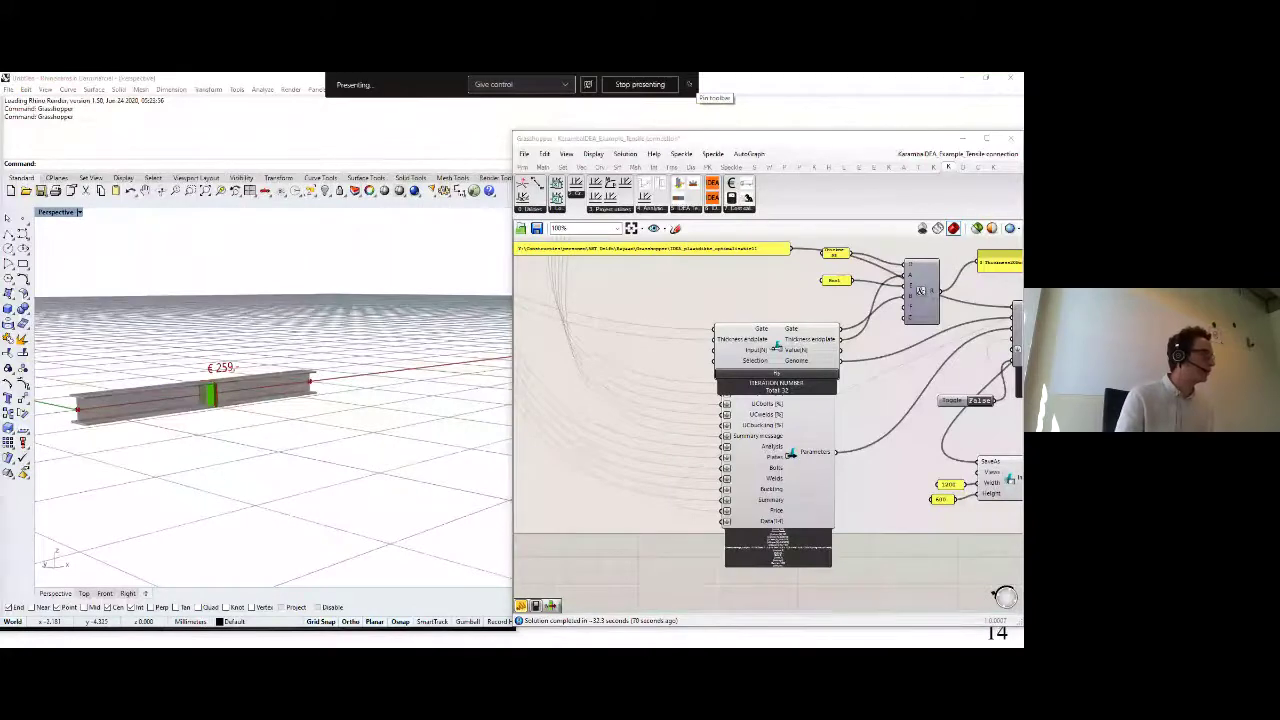
# Switch to the PowerPoint slideshow and advance to the slide with the IDEA results and costs charts by plate thickness.
pyautogui.click(70, 637)
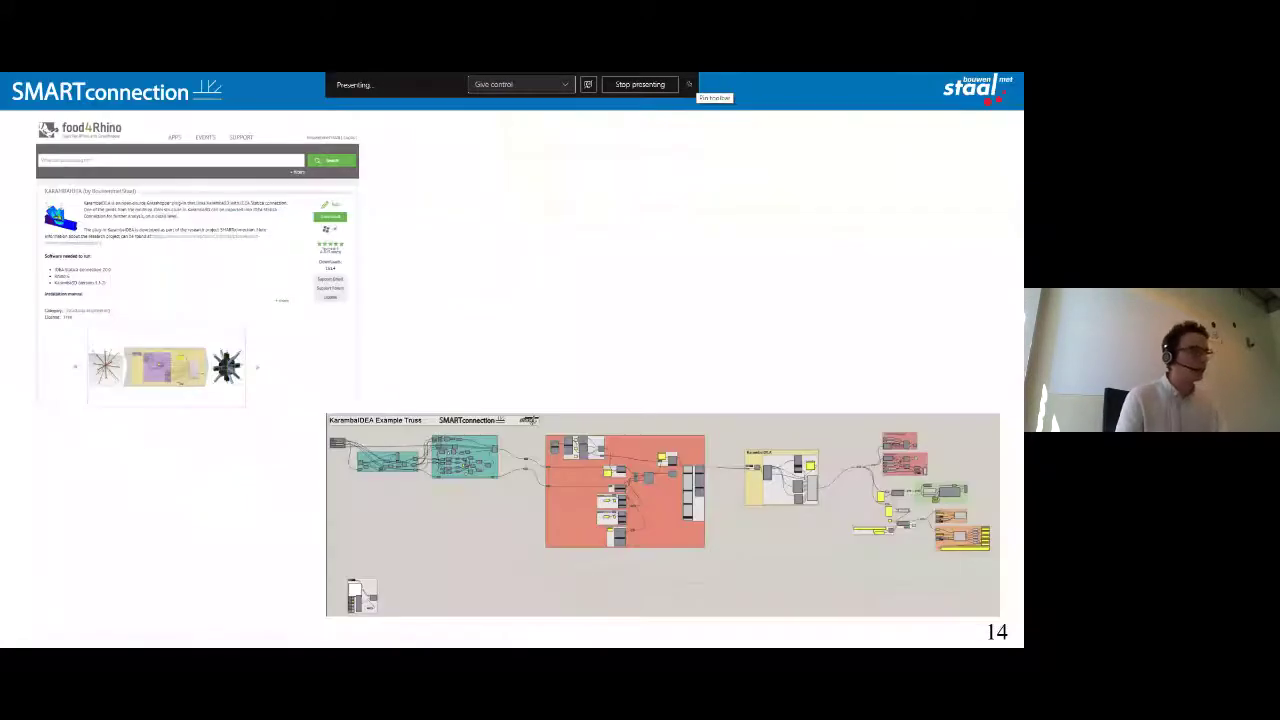
pyautogui.click(114, 474)
pyautogui.click(189, 372)
pyautogui.press('Right')
pyautogui.press('Right')
pyautogui.press('Right')
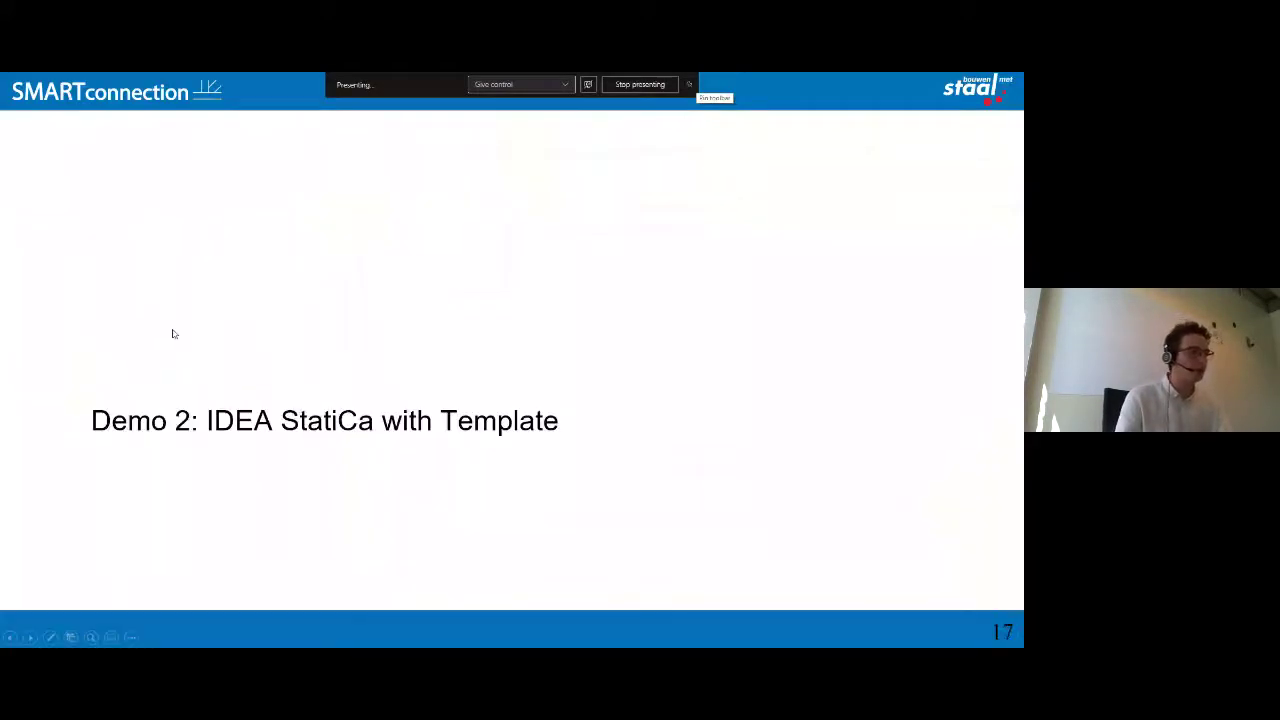
pyautogui.press('Right')
pyautogui.press('Right')
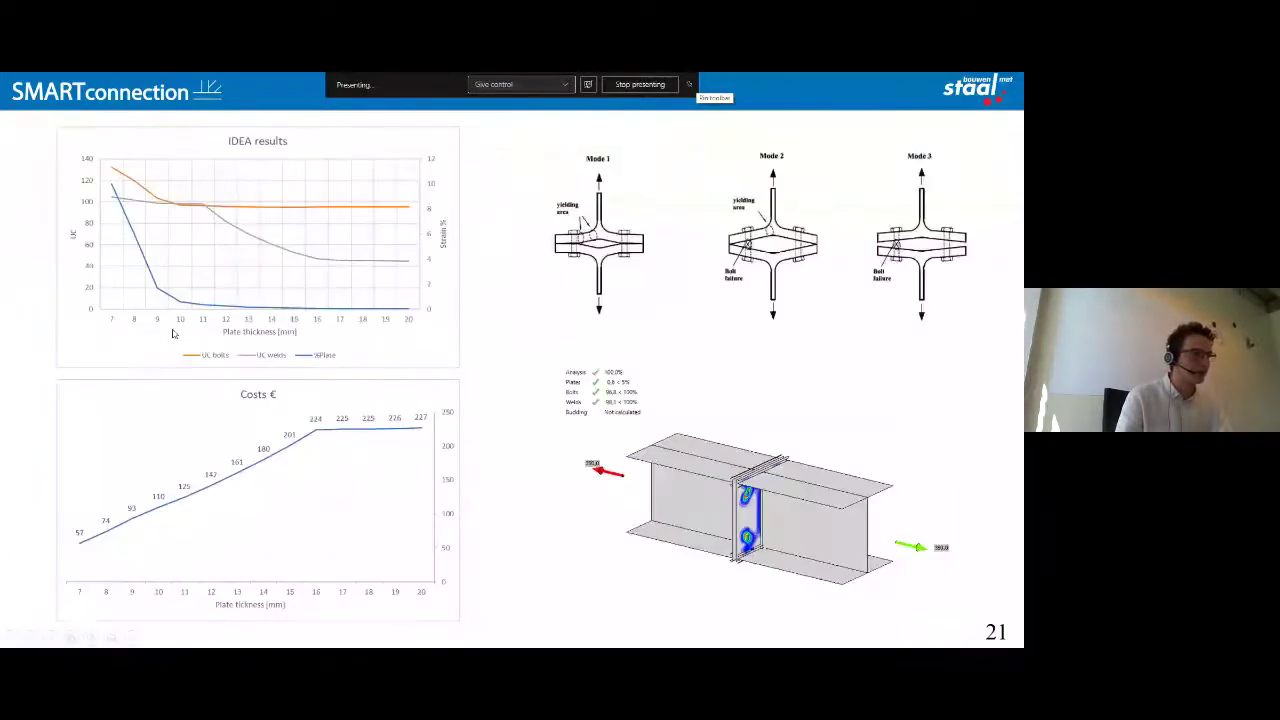